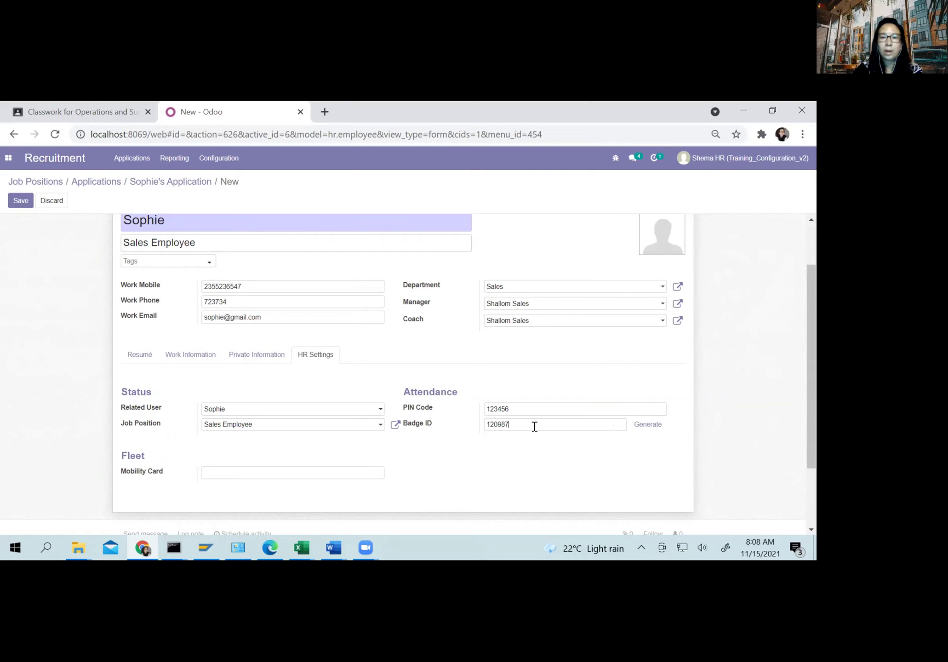
click(518, 448)
mouse_move(658, 275)
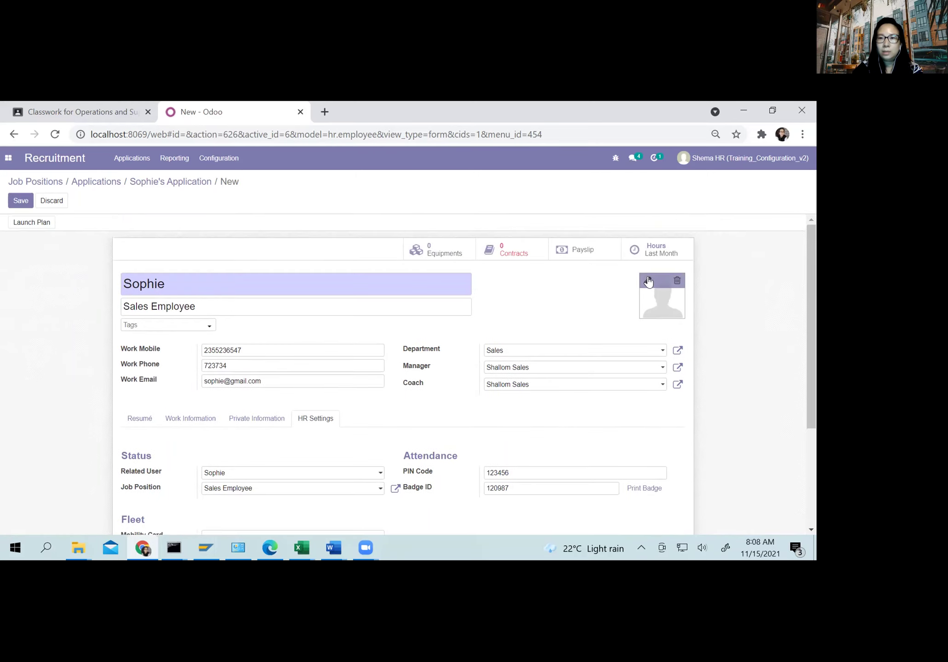
click(648, 279)
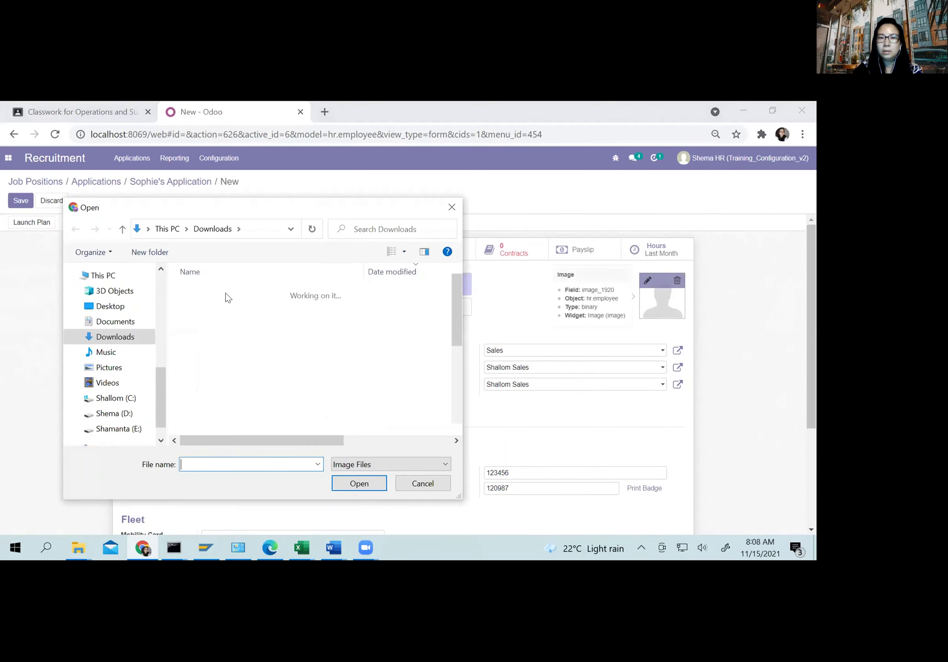
click(211, 323)
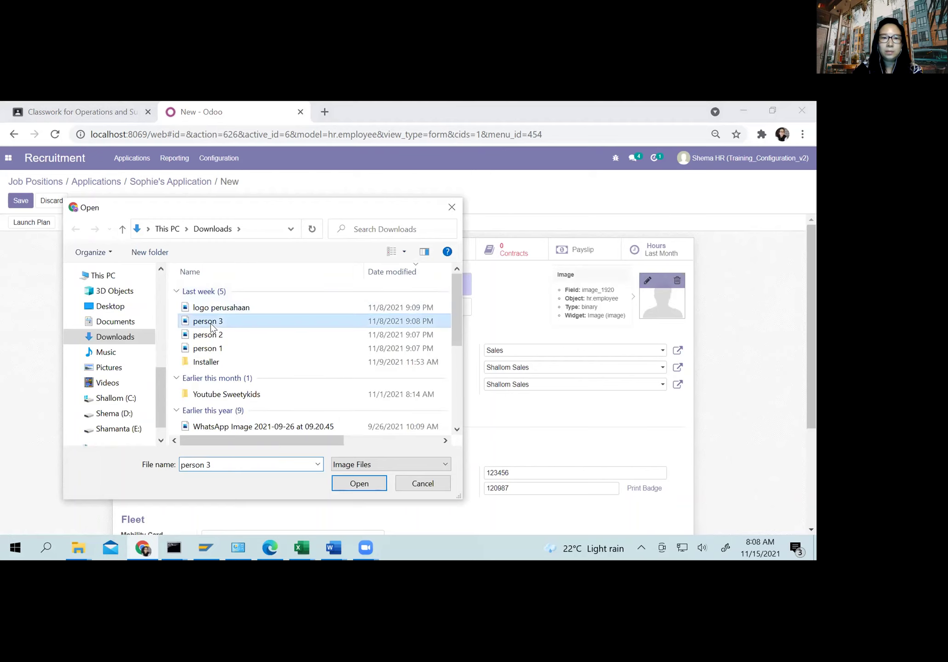
click(360, 482)
scroll(605, 404, down, 3)
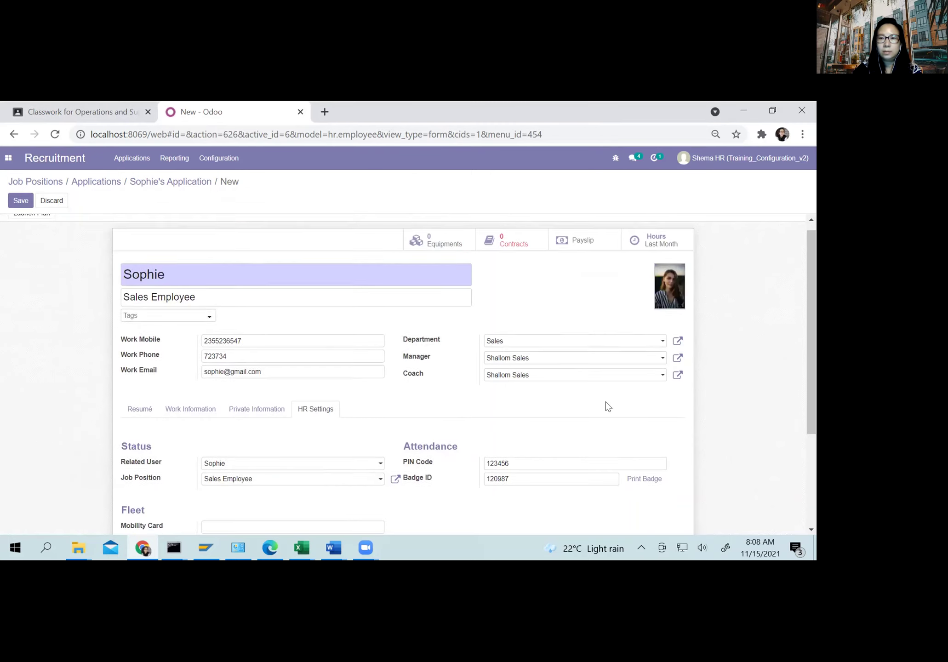
click(654, 362)
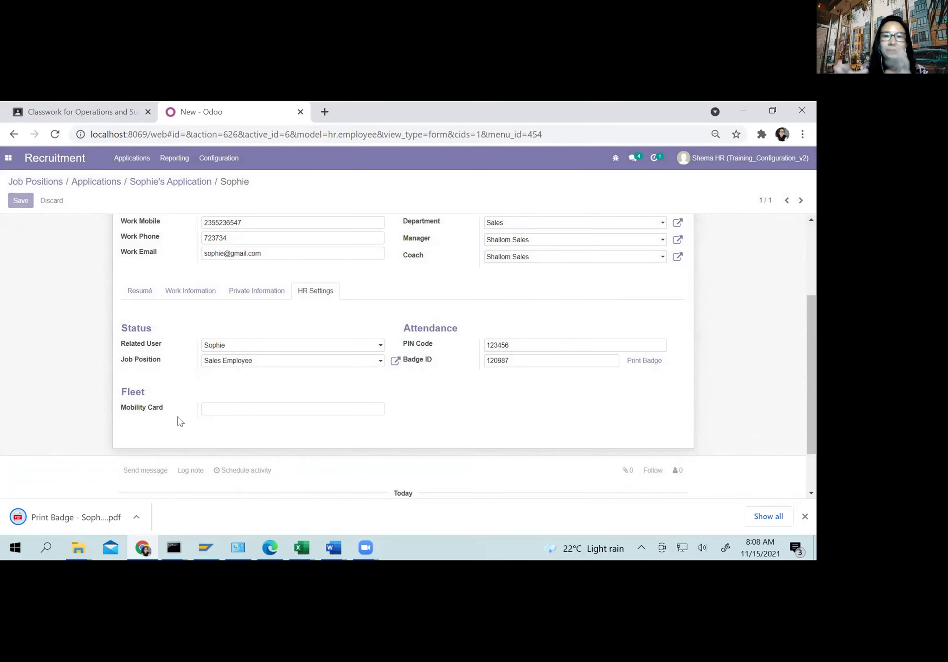
Step: View the downloaded Print Badge PDF, then return to the Odoo employee form
click(59, 511)
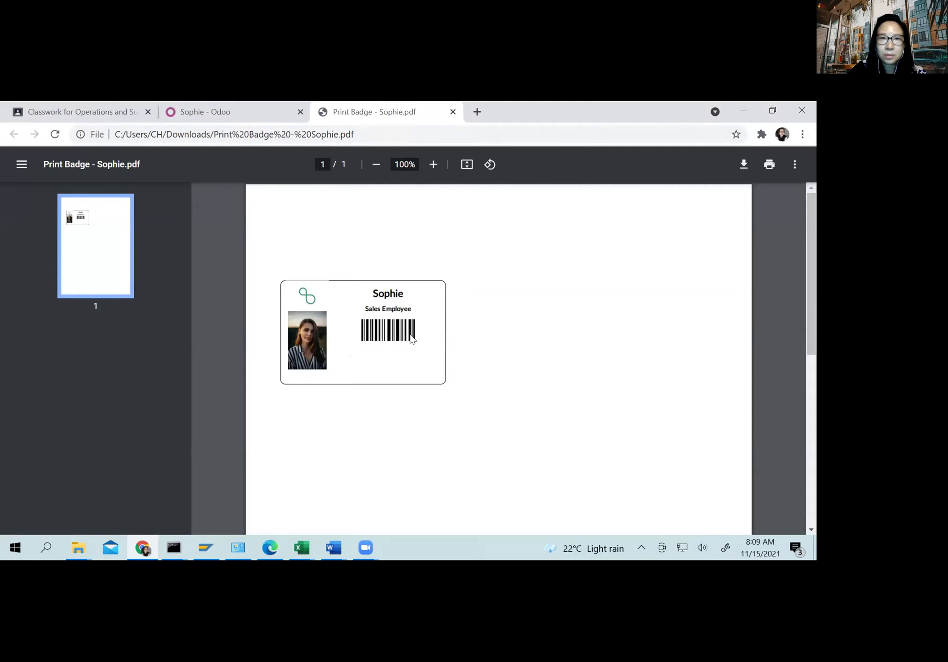
click(226, 112)
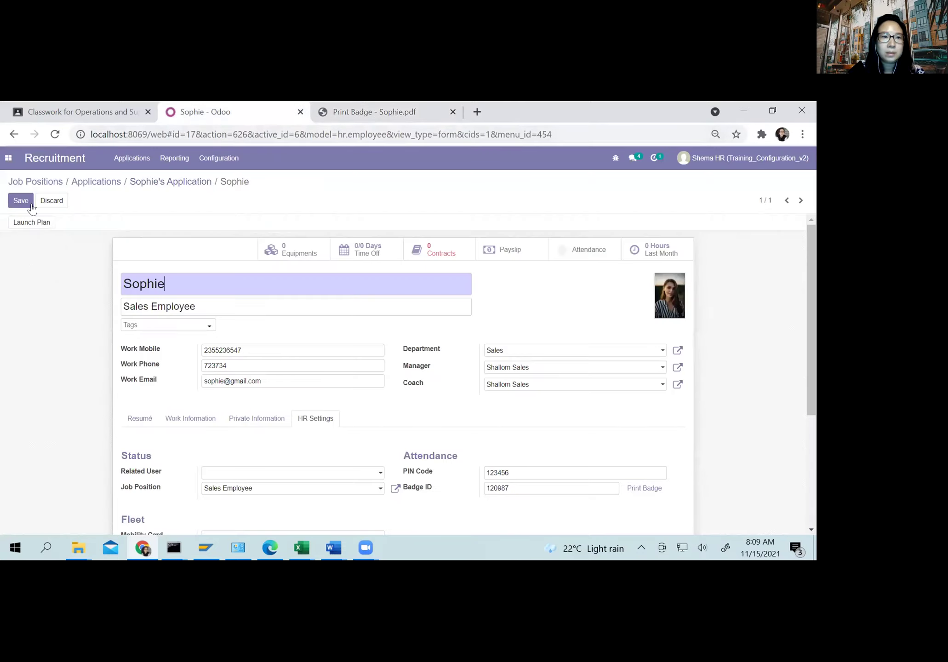
Step: Save the employee record and open its empty Contracts list
click(21, 201)
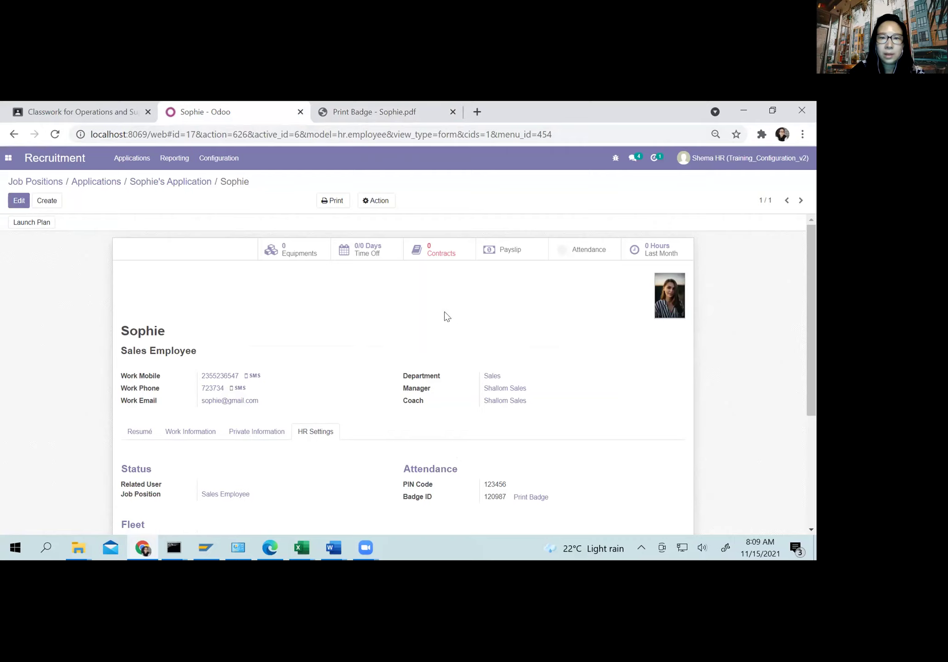
click(421, 254)
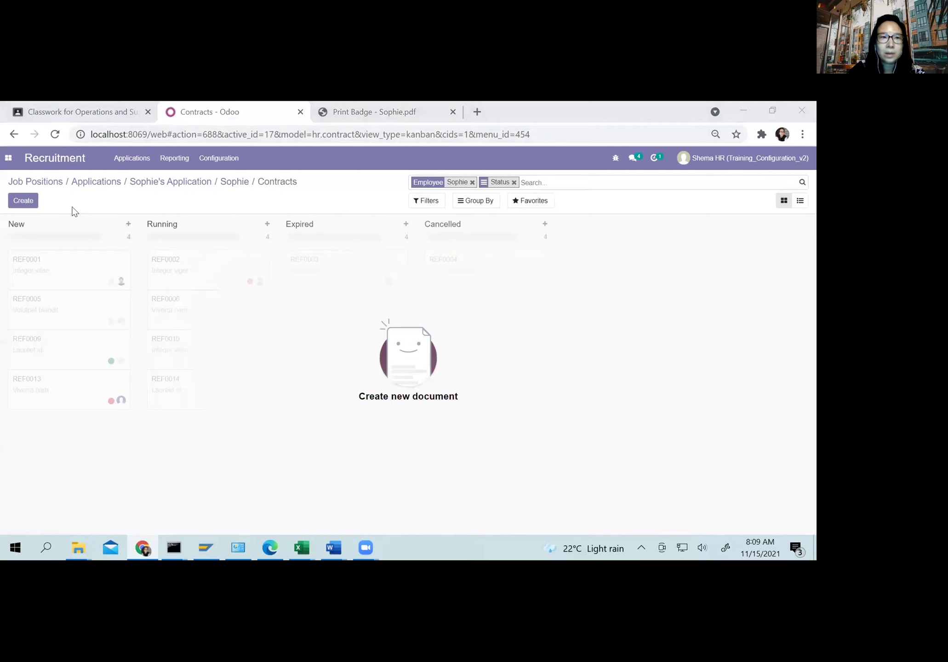
Step: Create a contract named after the employee on Salary Sales, starting 11/15/2021
click(21, 201)
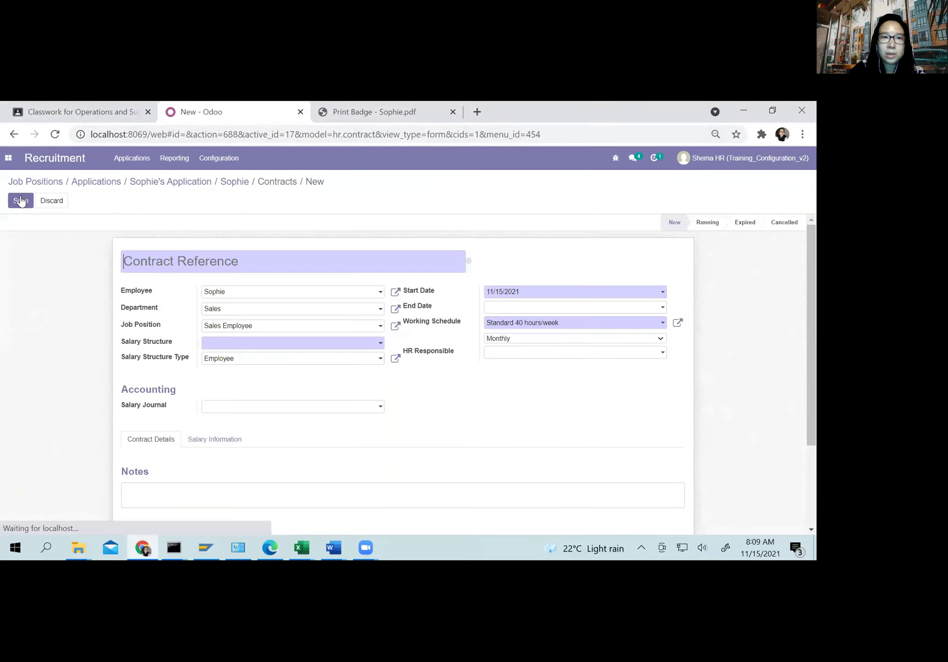
text(So)
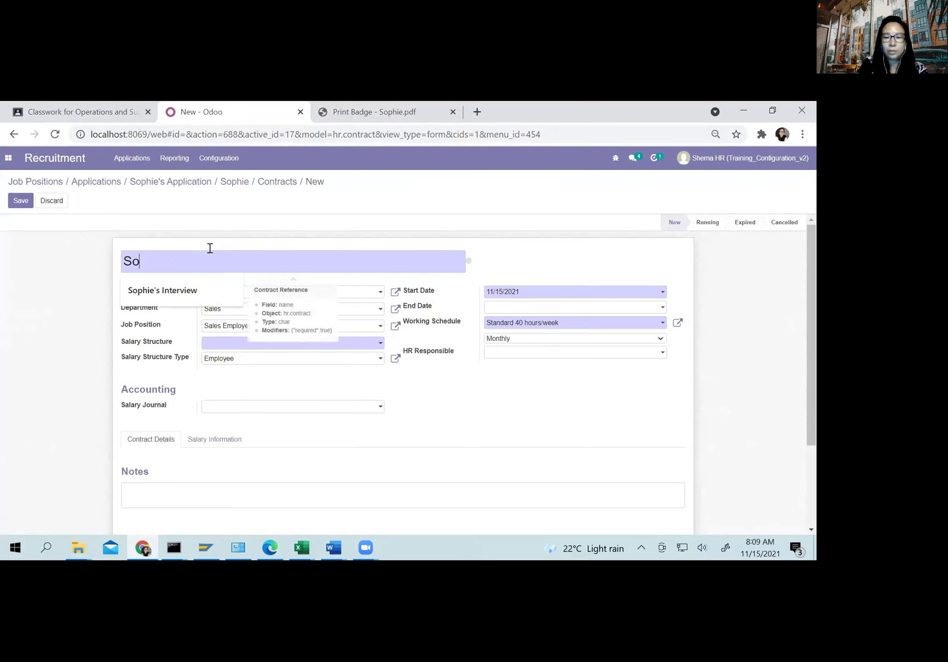
text(phie Contract)
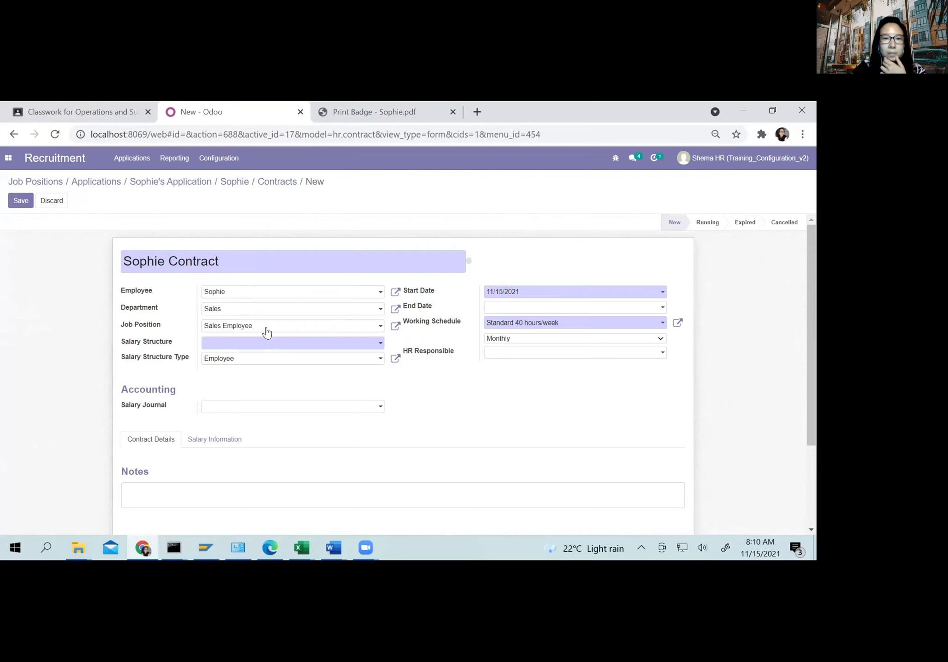
click(239, 344)
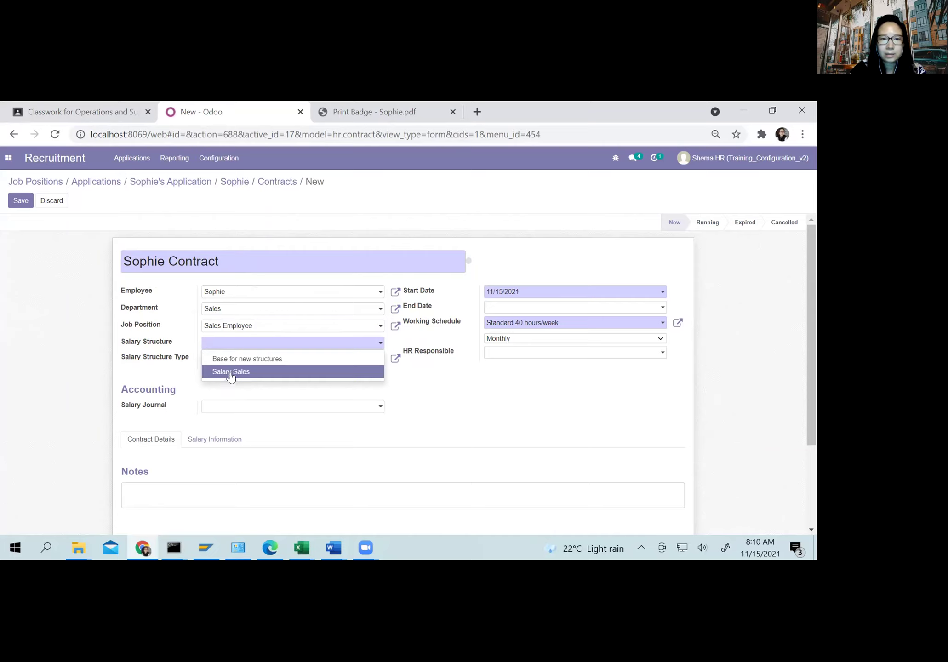
click(228, 373)
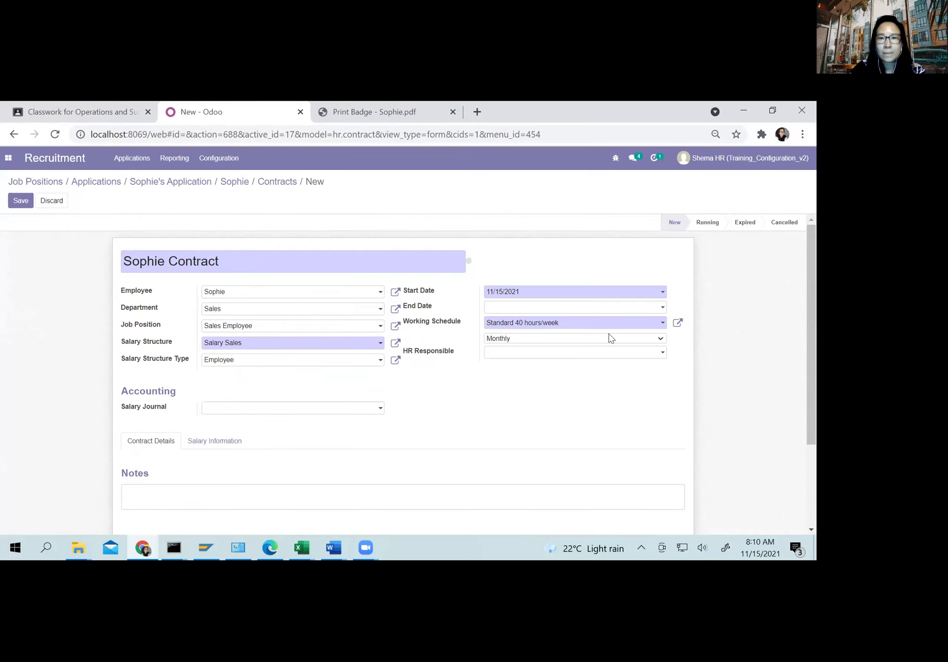
click(496, 298)
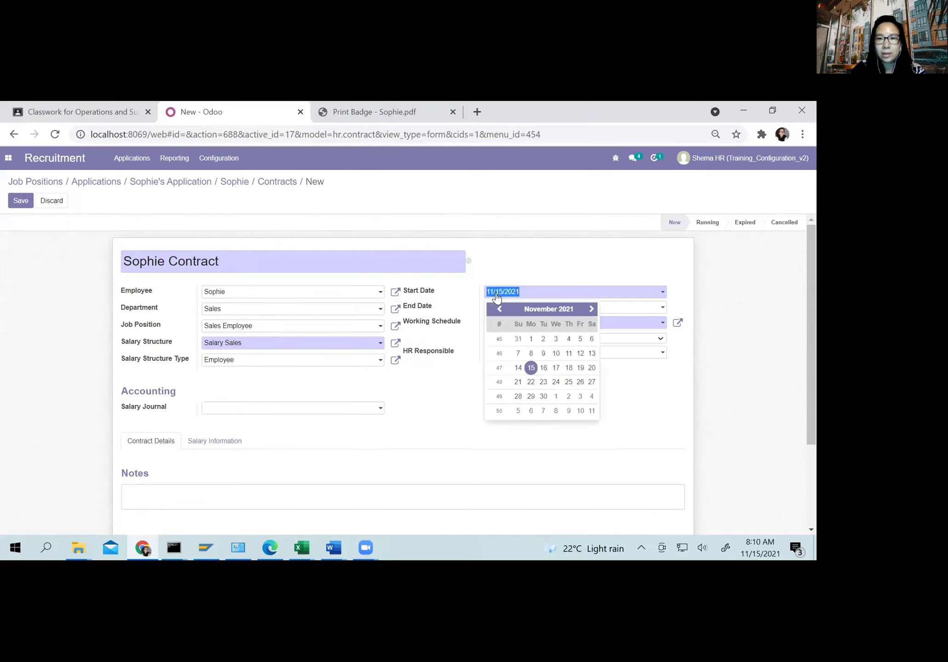
click(533, 370)
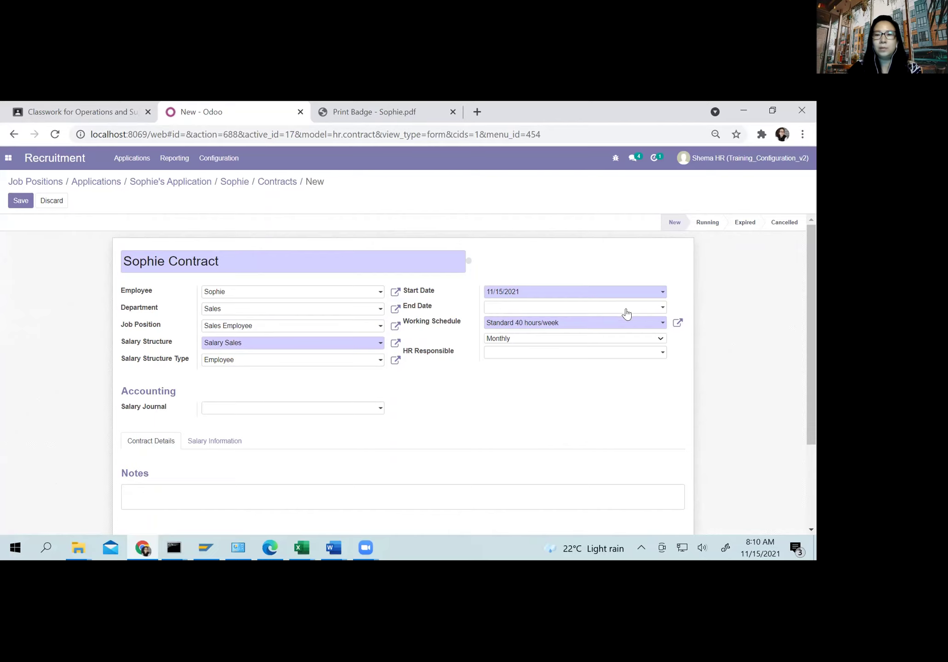
Step: Set the contract end date to 12/31/2021 and assign the HR responsible user
click(520, 310)
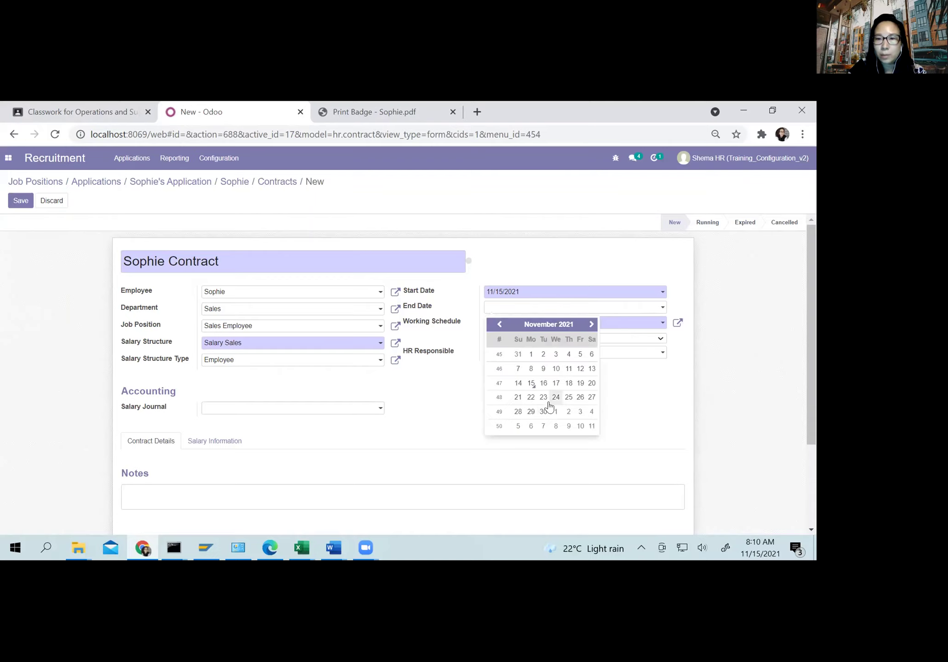
click(591, 324)
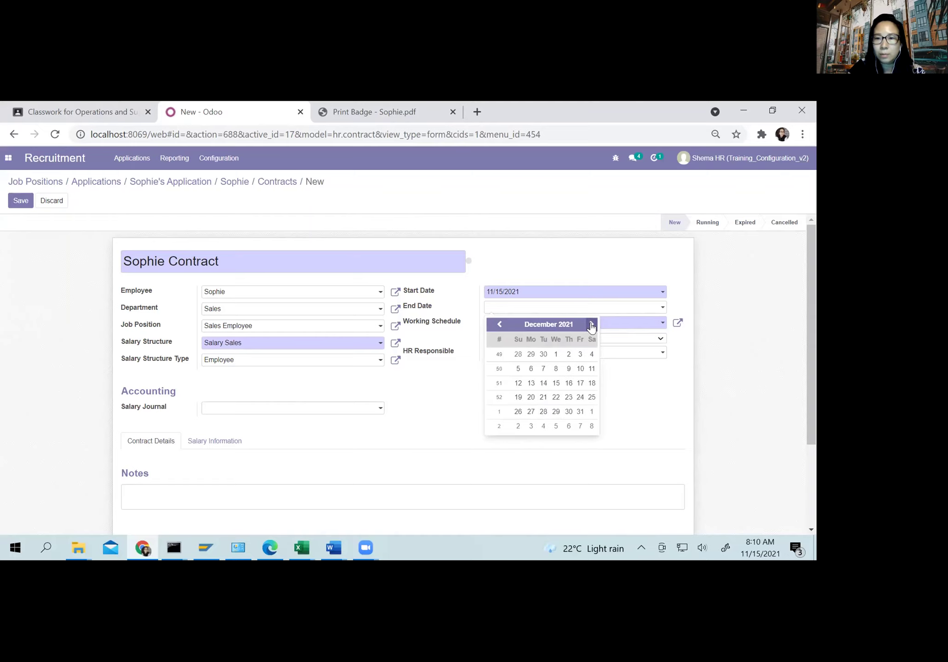
click(579, 412)
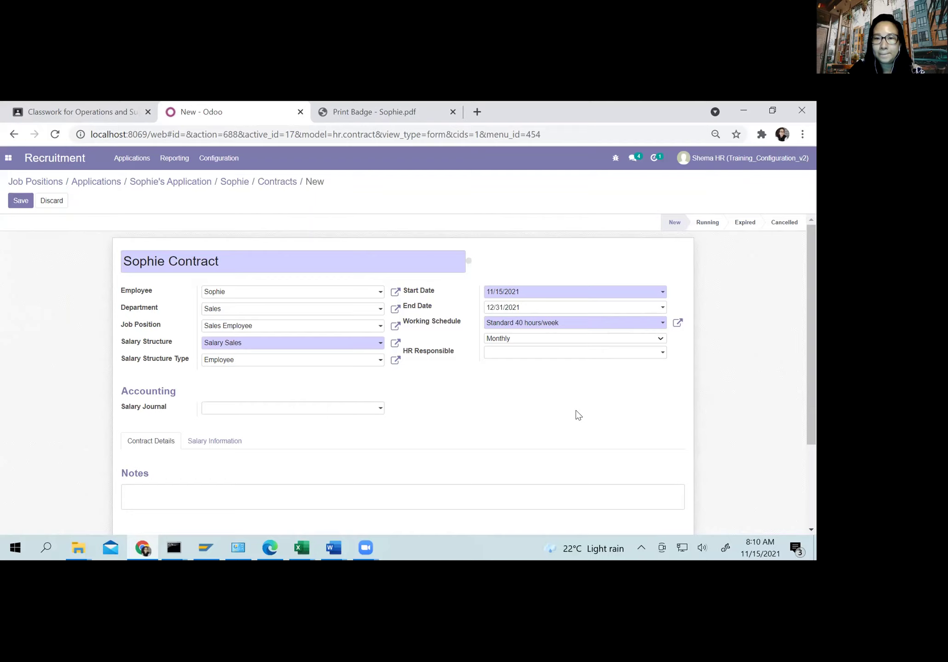
click(502, 355)
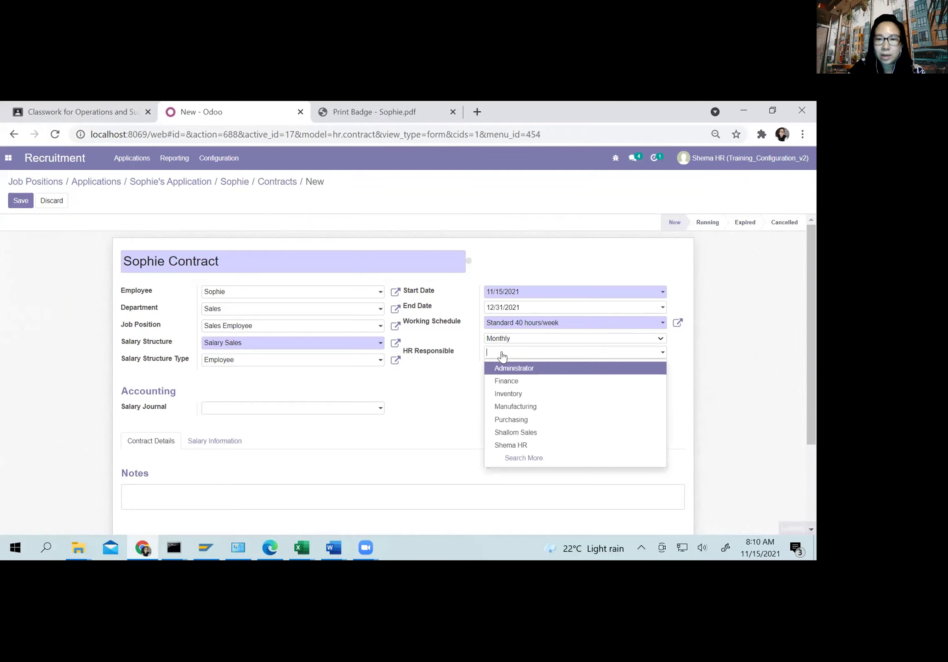
click(505, 445)
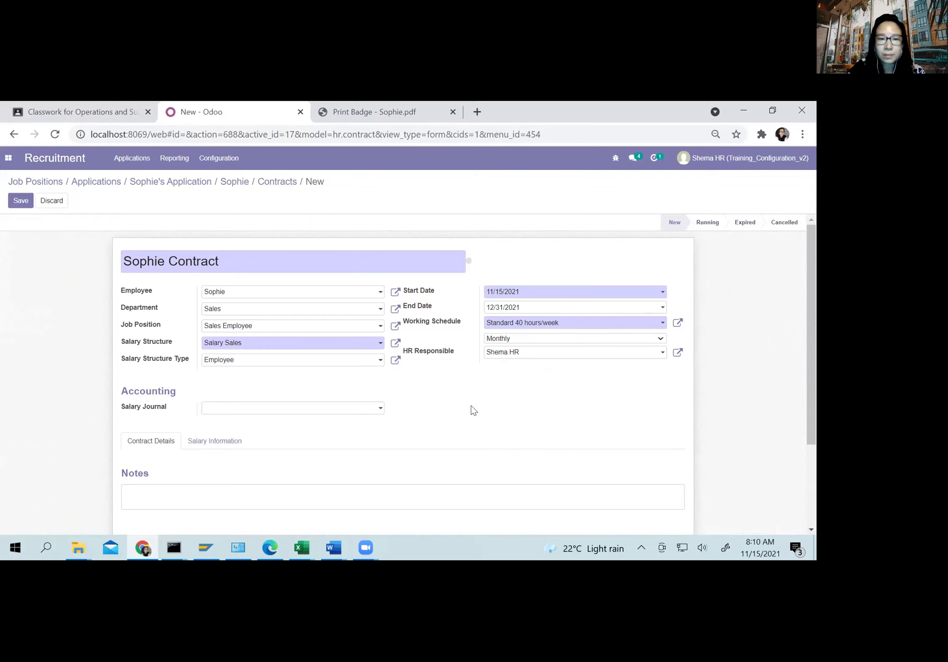
Step: Dismiss the salary journal access error and add the note 'Karyawan probation'
click(252, 407)
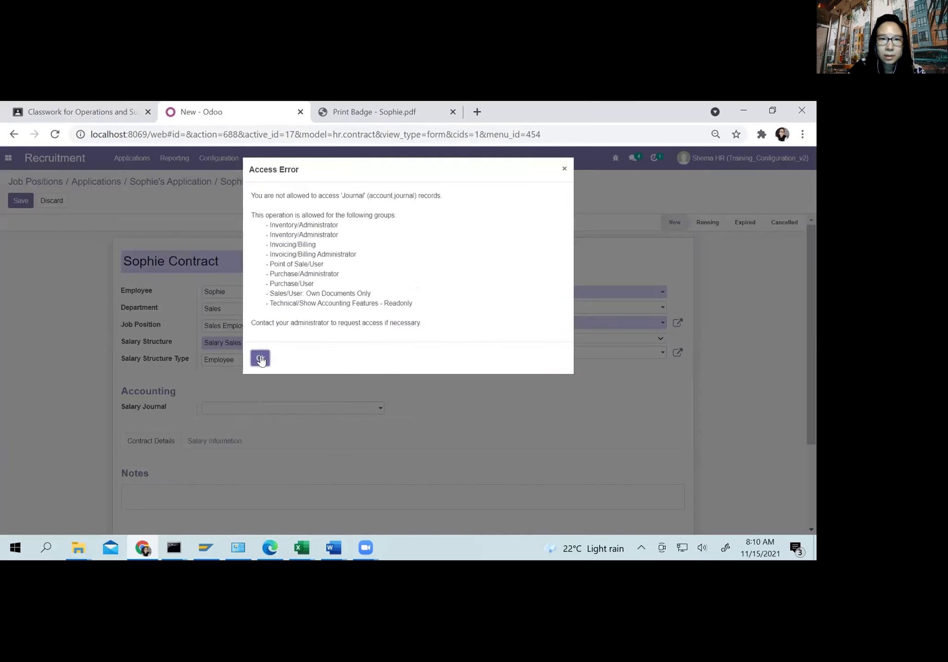
click(260, 358)
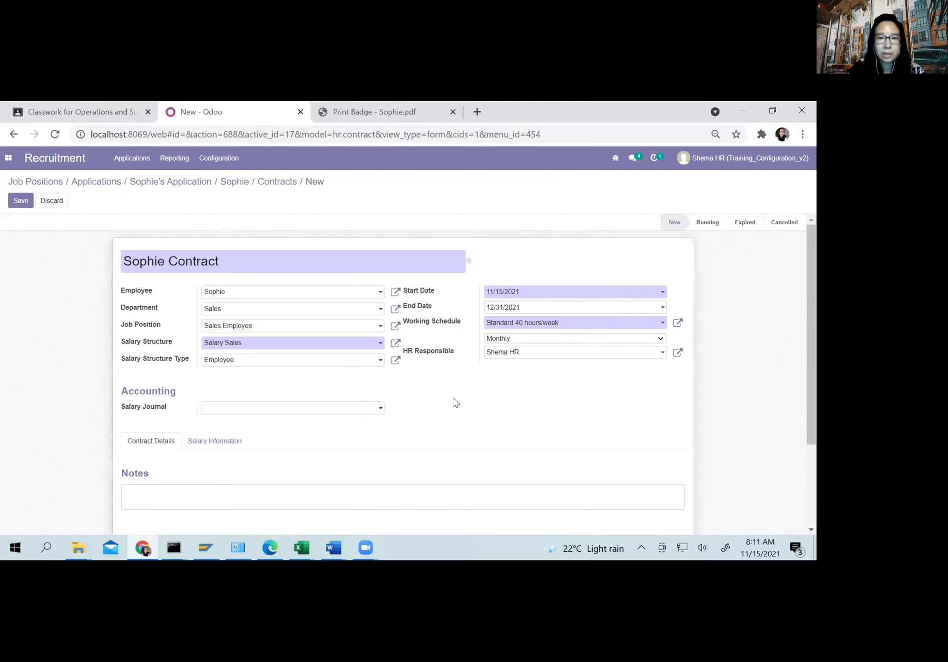
scroll(220, 429, down, 2)
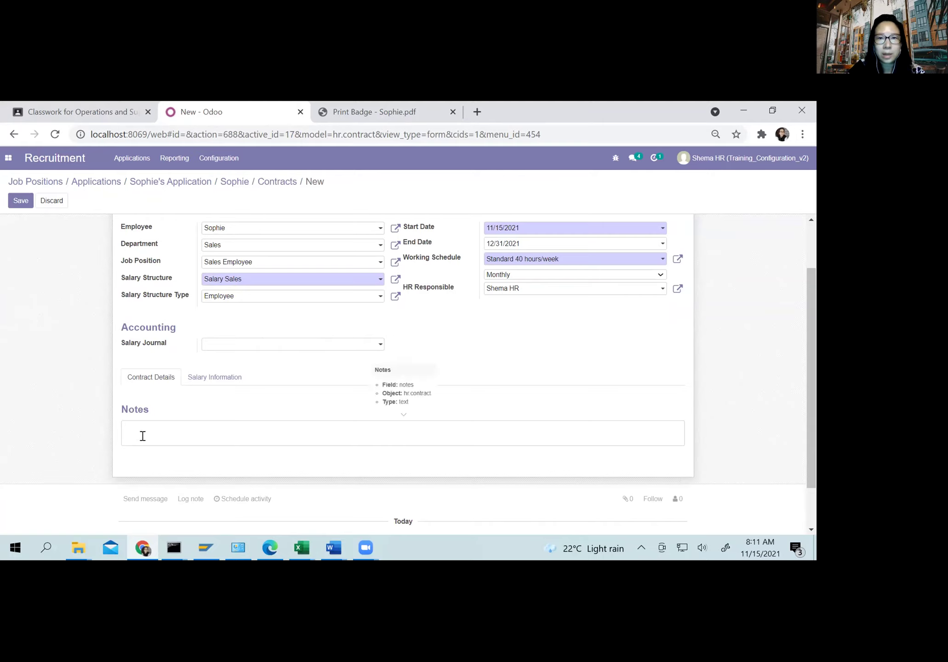
text(K)
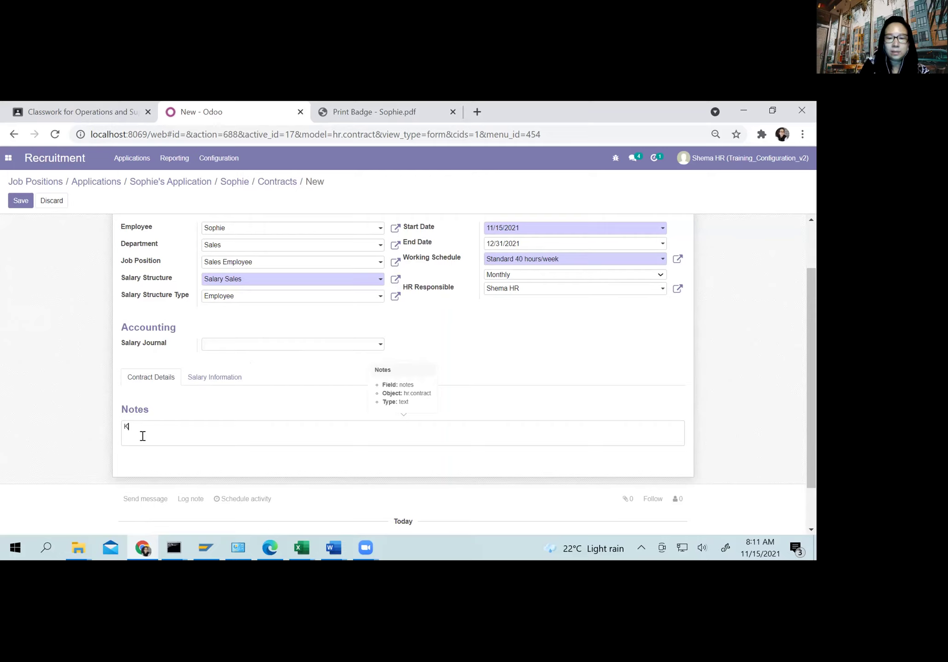
text(aryawan pro)
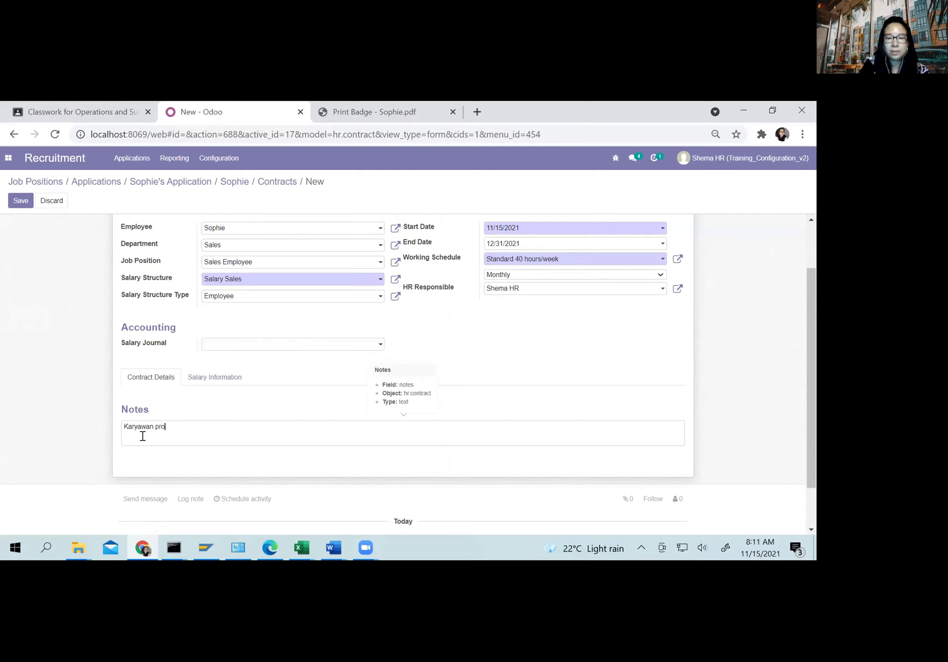
text(bation)
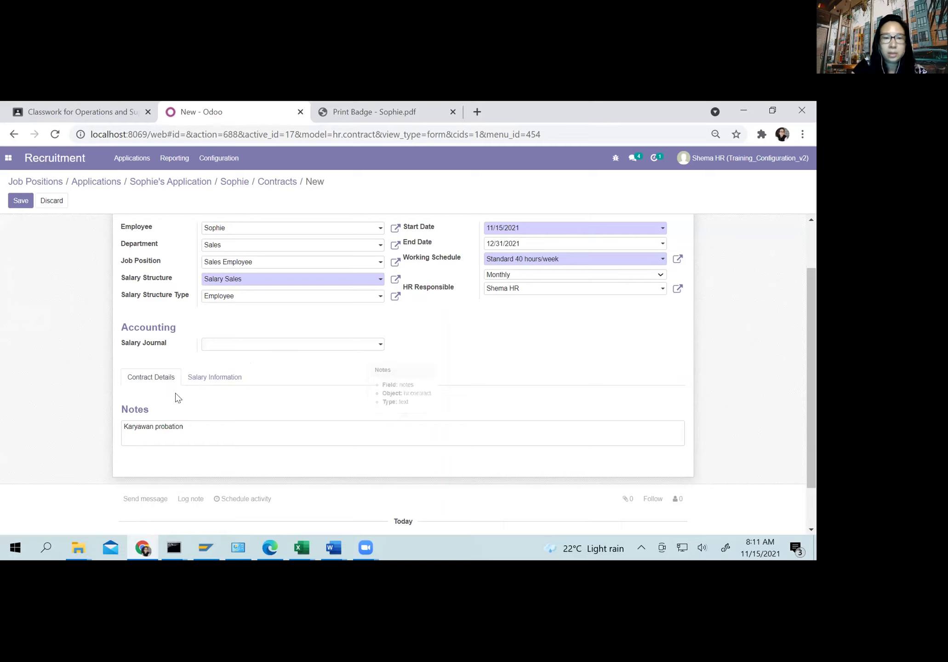
click(190, 381)
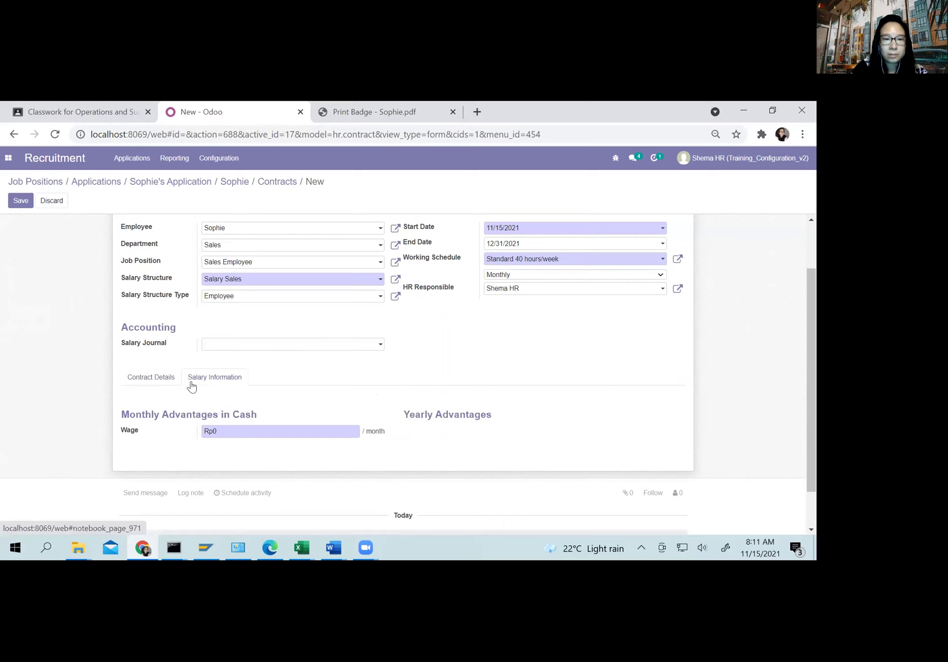
Step: Set the contract's monthly wage to Rp 6,000,000 and save it
click(230, 428)
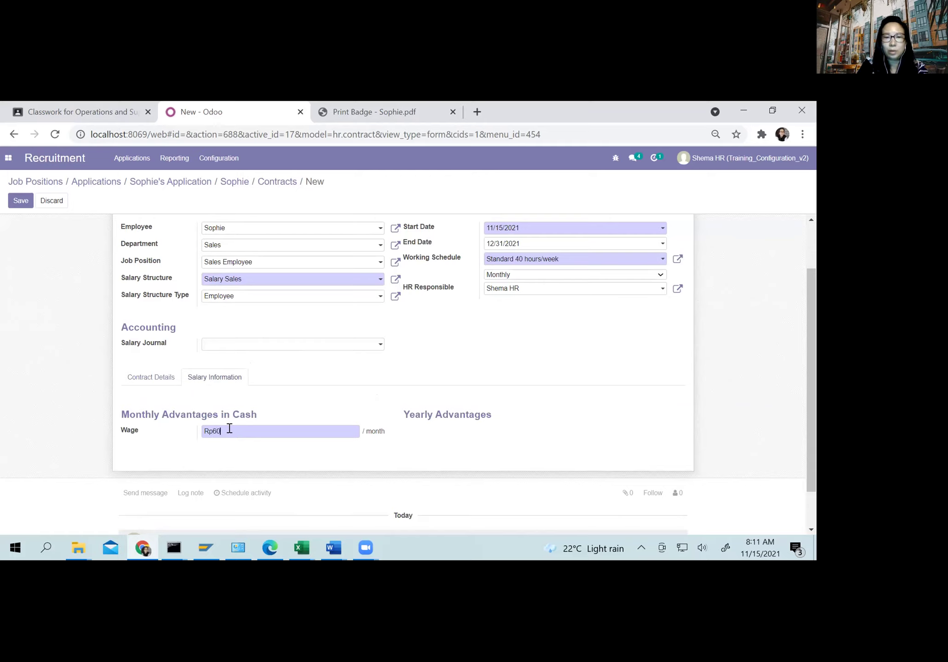
text(6000000)
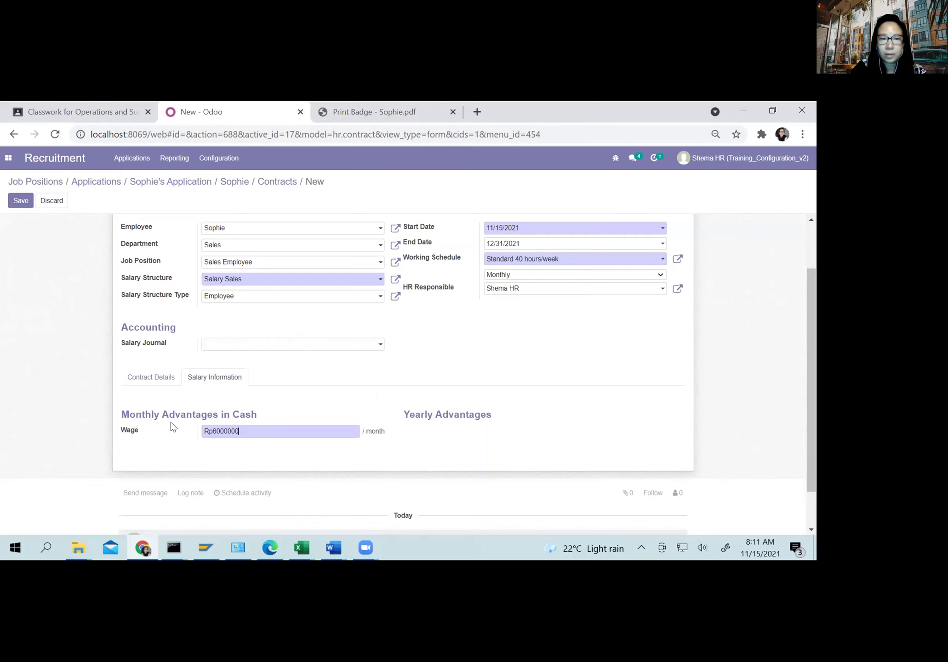
scroll(171, 427, up, 1)
click(22, 201)
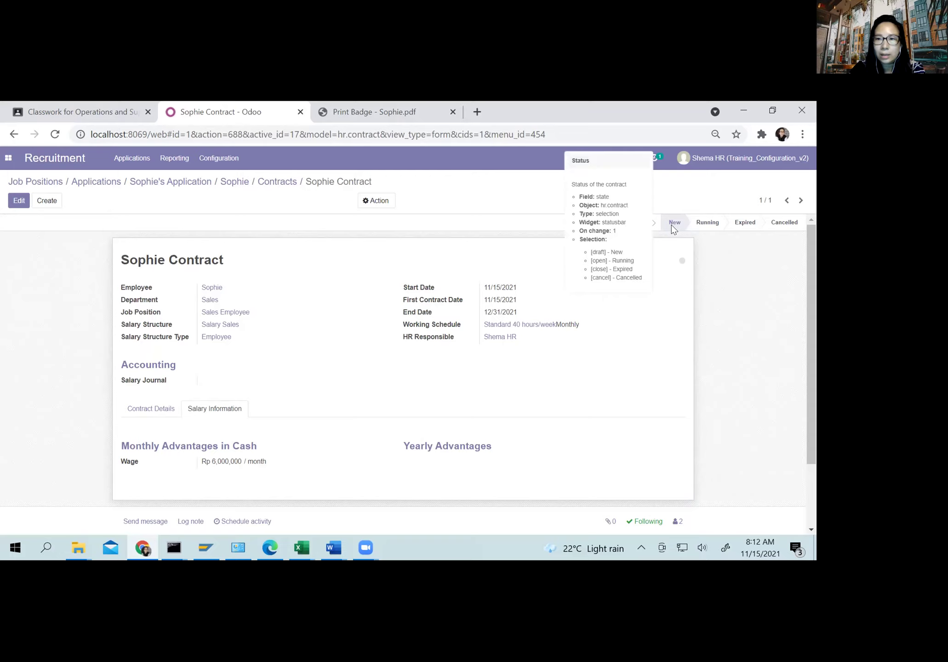
Step: Mark the contract Running and confirm its card sits in Running on the Contracts board
click(708, 226)
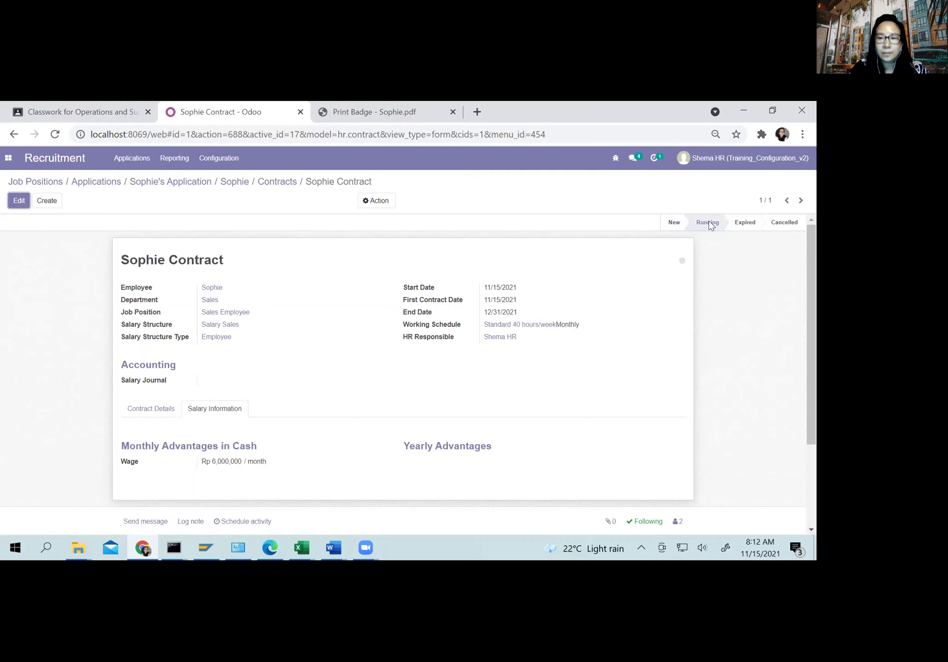
click(275, 182)
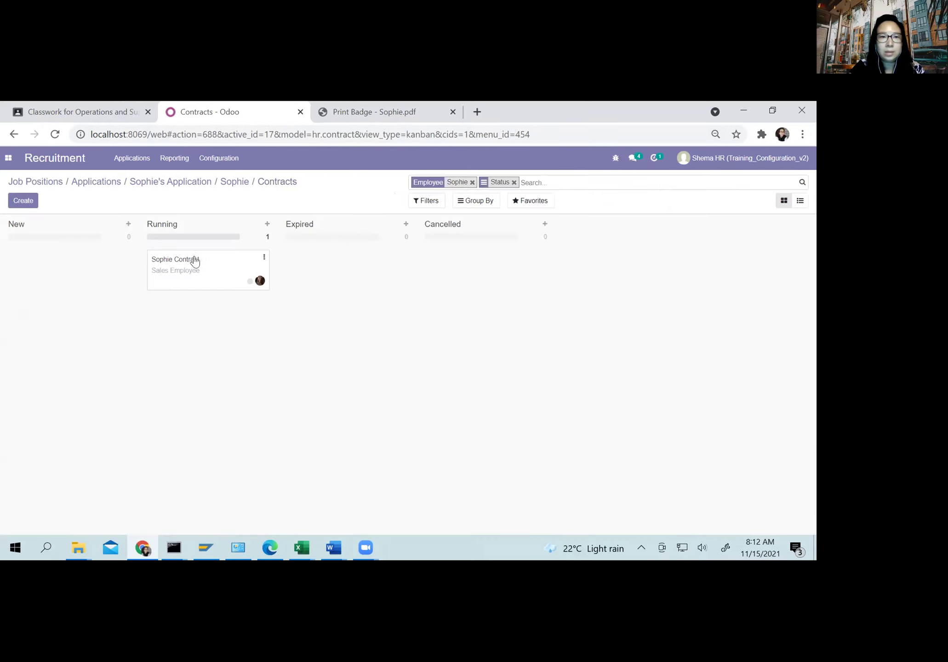
drag(210, 267, 64, 267)
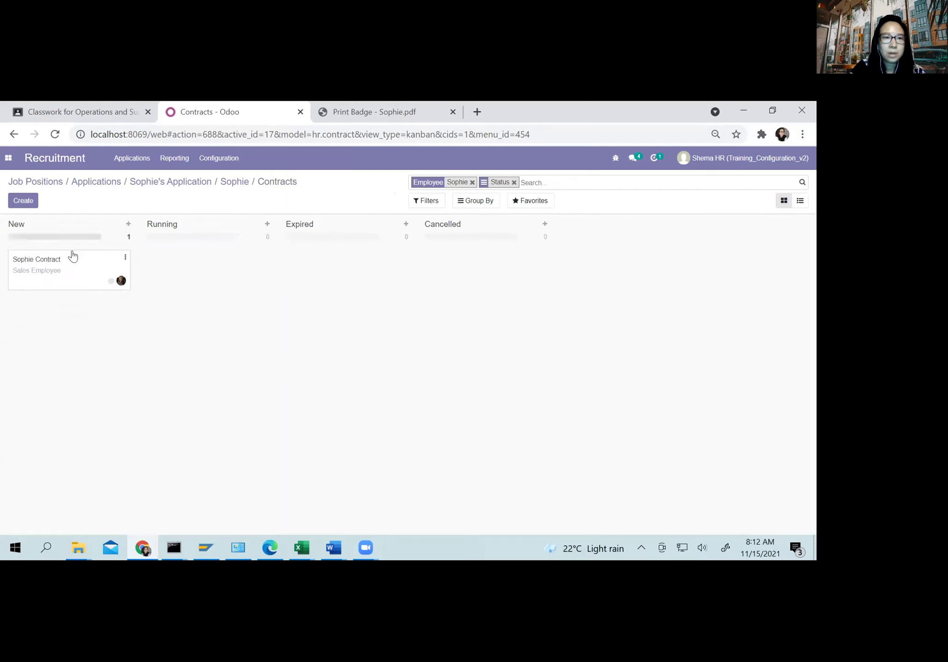
drag(74, 262, 205, 252)
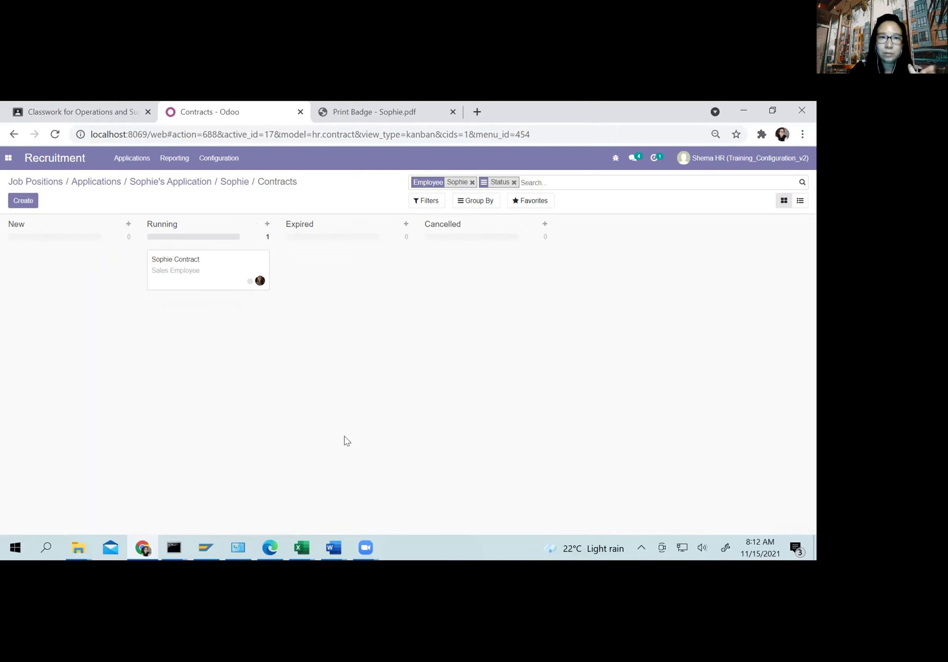
Step: Move the employee's Sales Employee application from Contract Proposal into Contract Signed
click(48, 182)
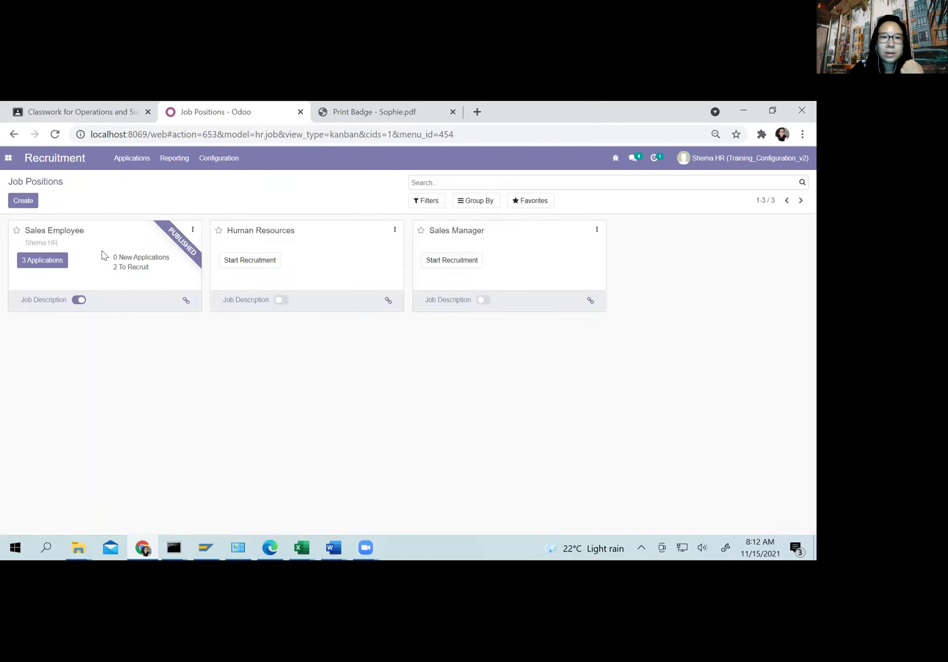
click(53, 265)
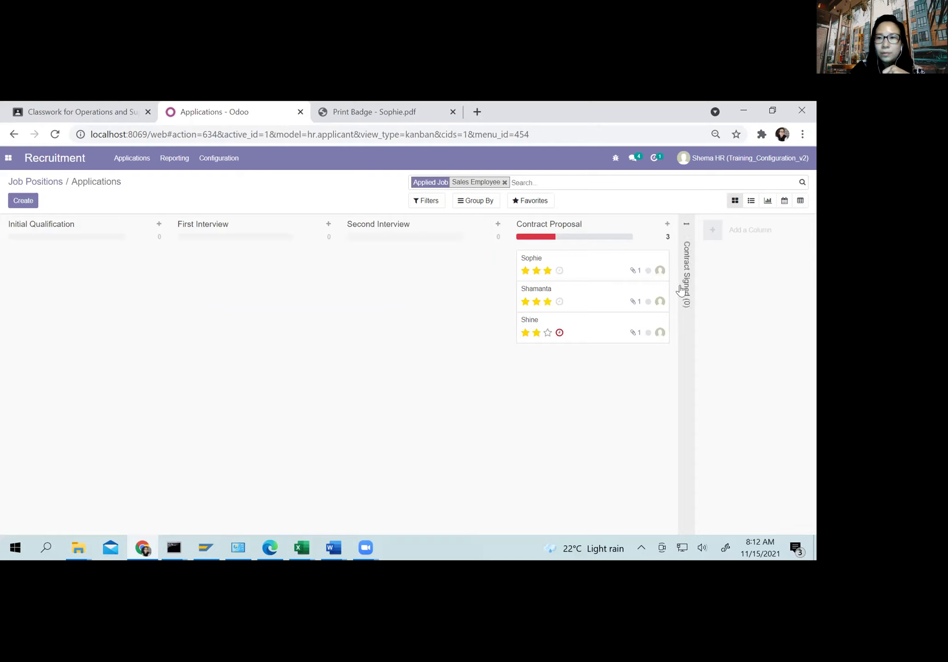
click(687, 285)
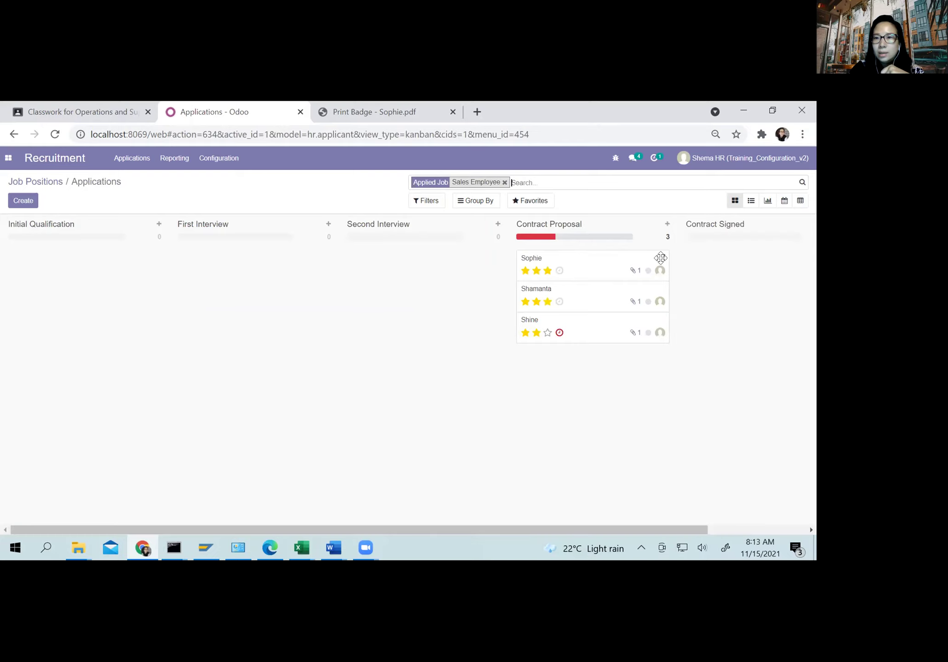
drag(659, 257, 742, 257)
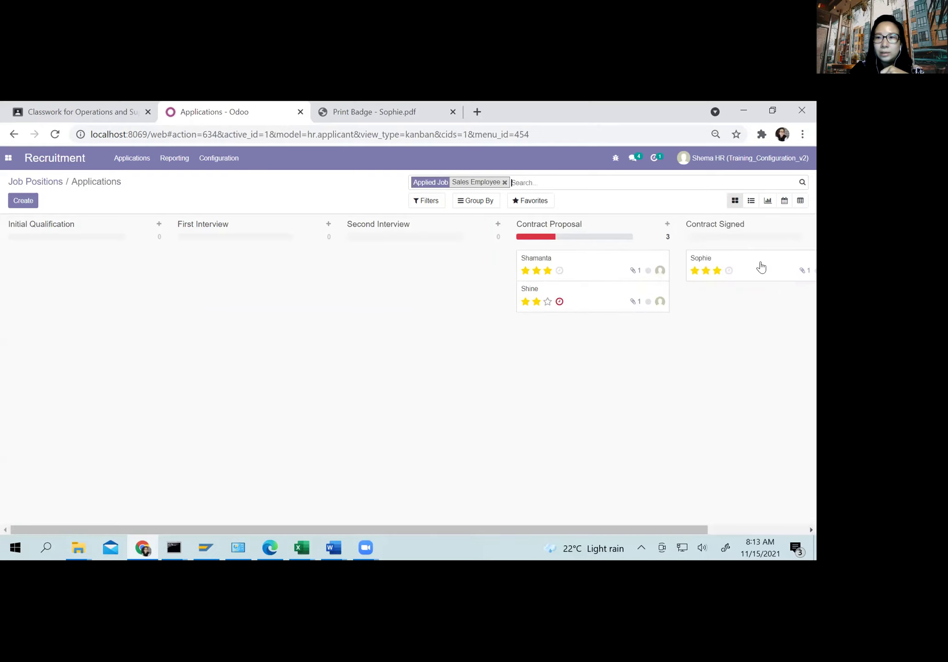
drag(755, 264, 617, 265)
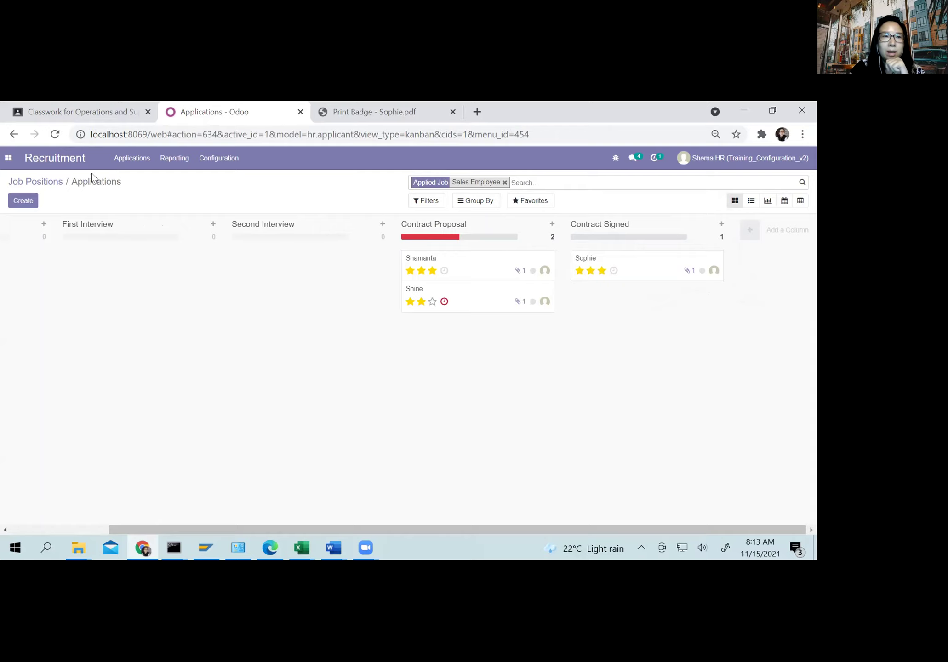
click(9, 158)
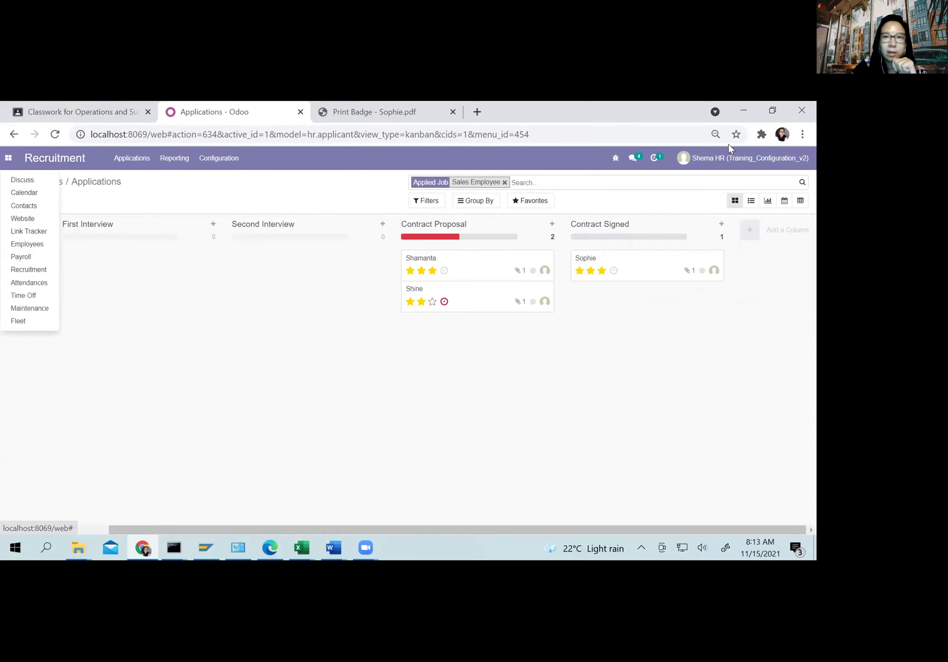
click(713, 154)
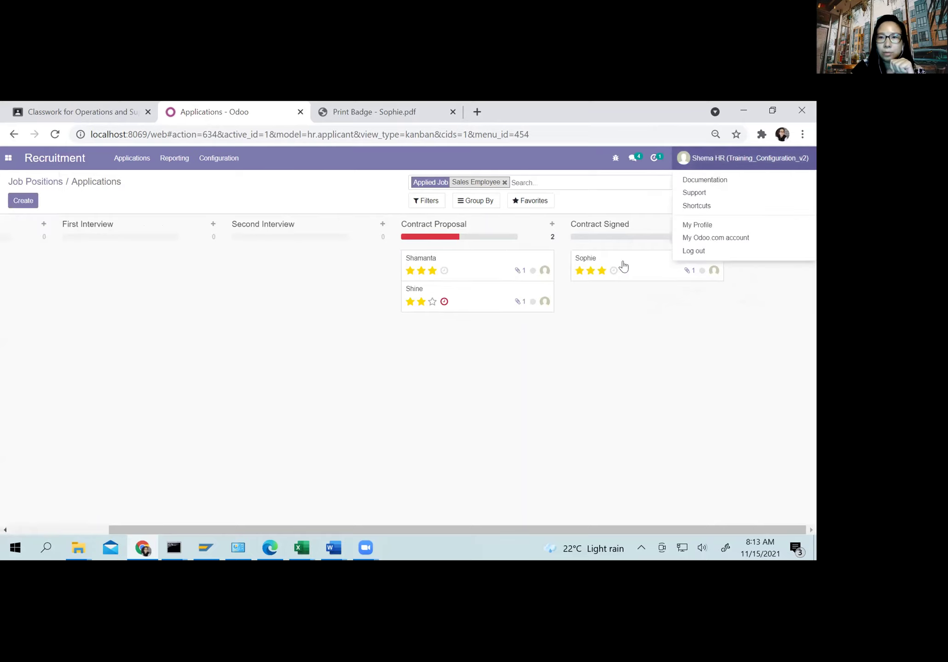
Step: Log out of HR, sign back in as administrator, and open General Settings
click(680, 252)
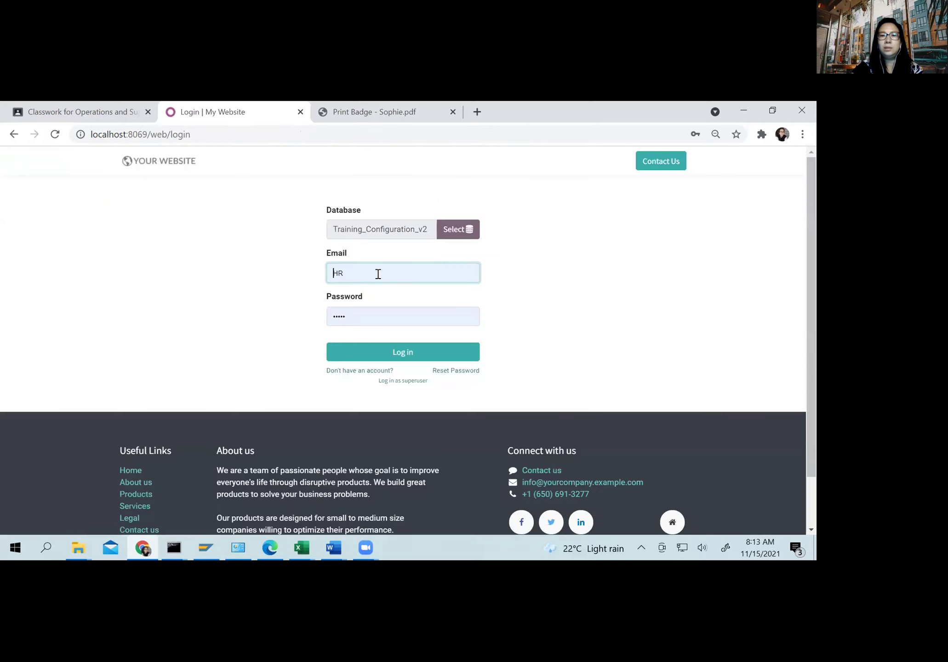
click(378, 274)
click(373, 334)
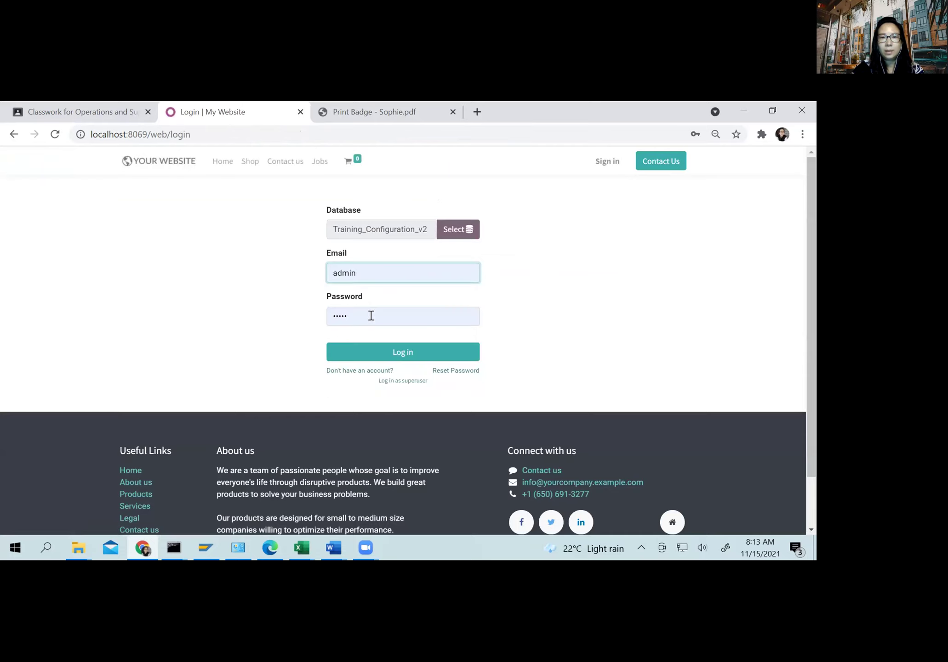
click(371, 315)
click(429, 354)
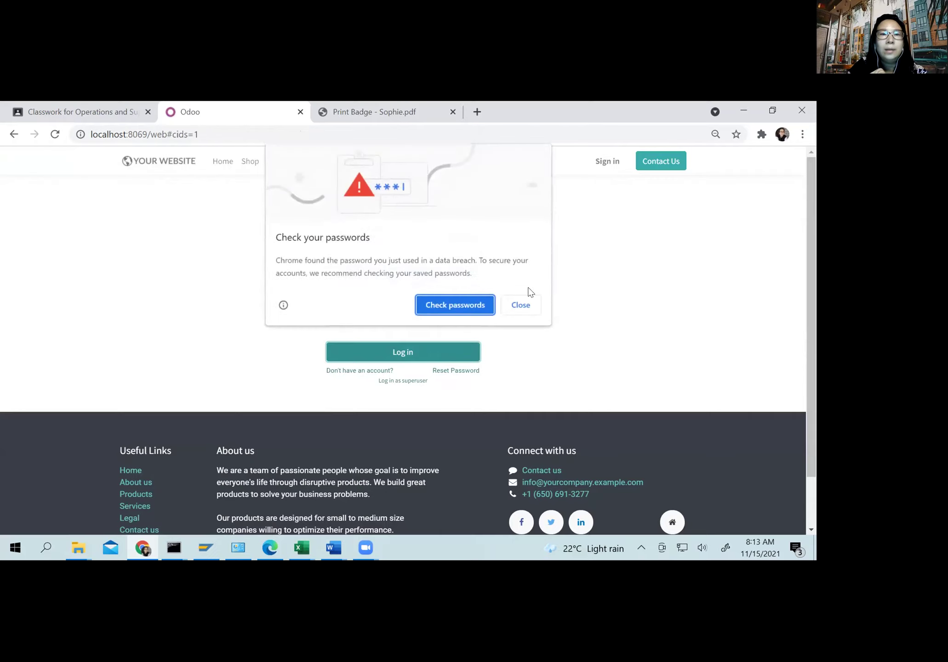
click(530, 306)
click(9, 159)
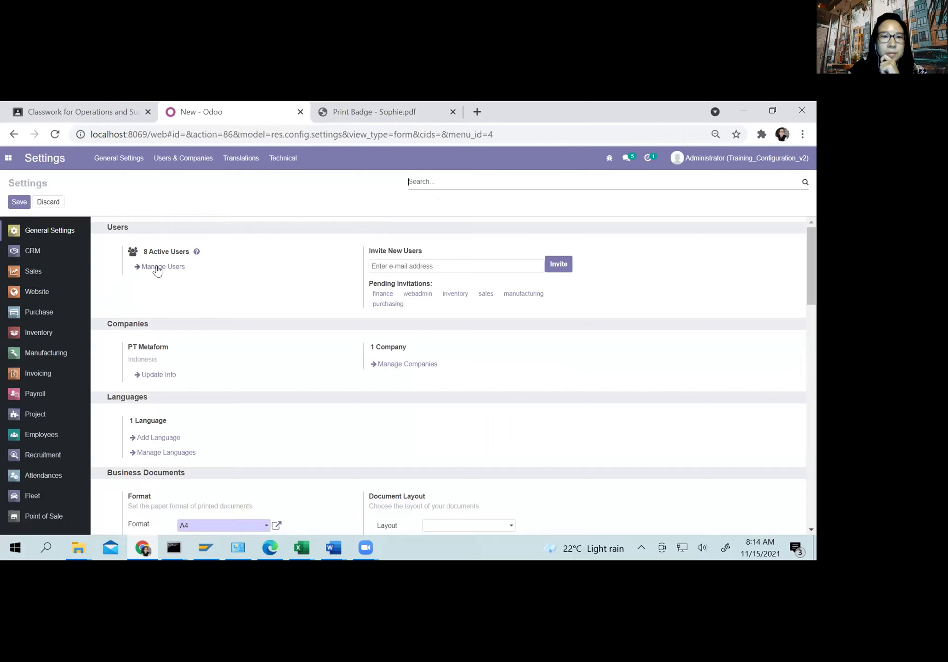
click(156, 268)
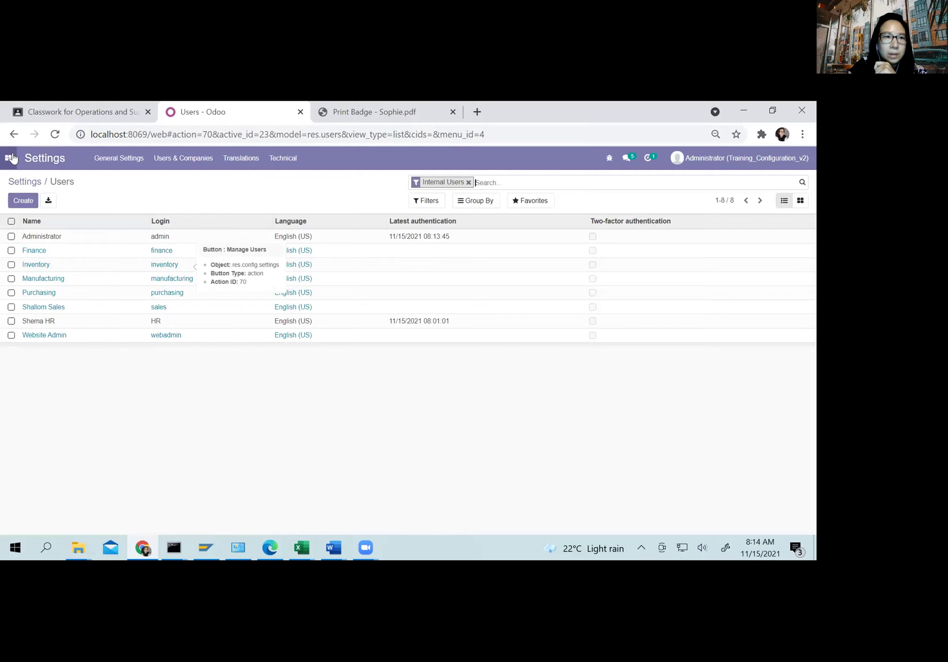
Step: Open the Employees app in a new browser tab beside the Users list
click(8, 158)
right_click(44, 348)
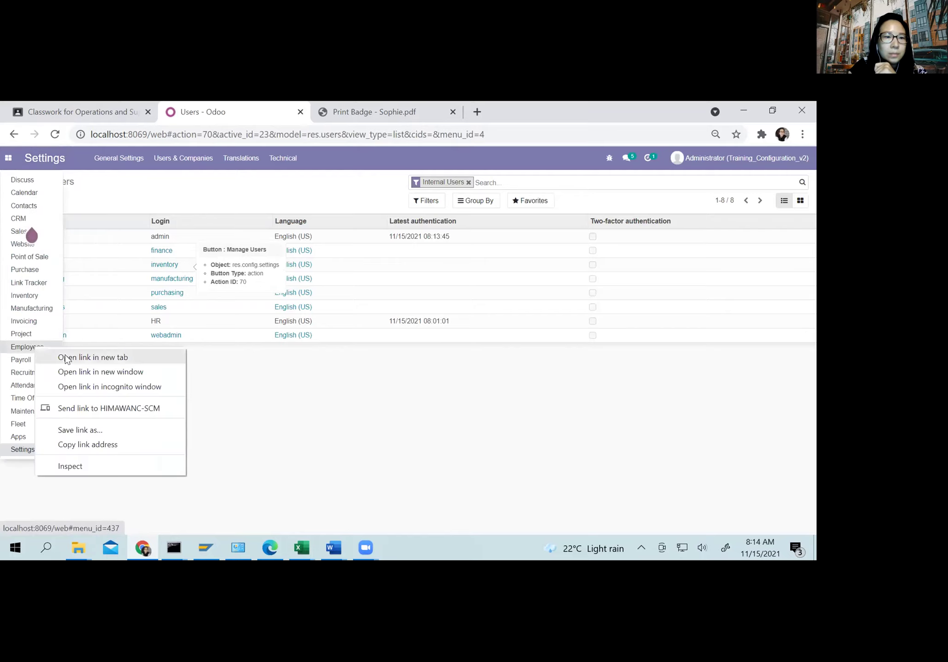
click(69, 359)
click(501, 102)
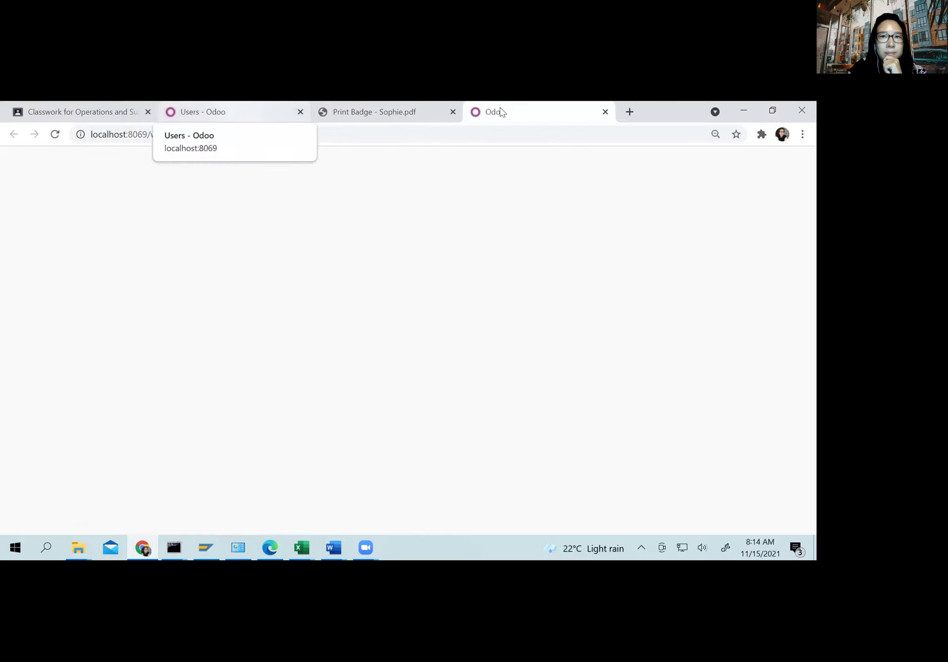
Step: Open the employee's record in the Employees app and show its HR Settings
click(8, 160)
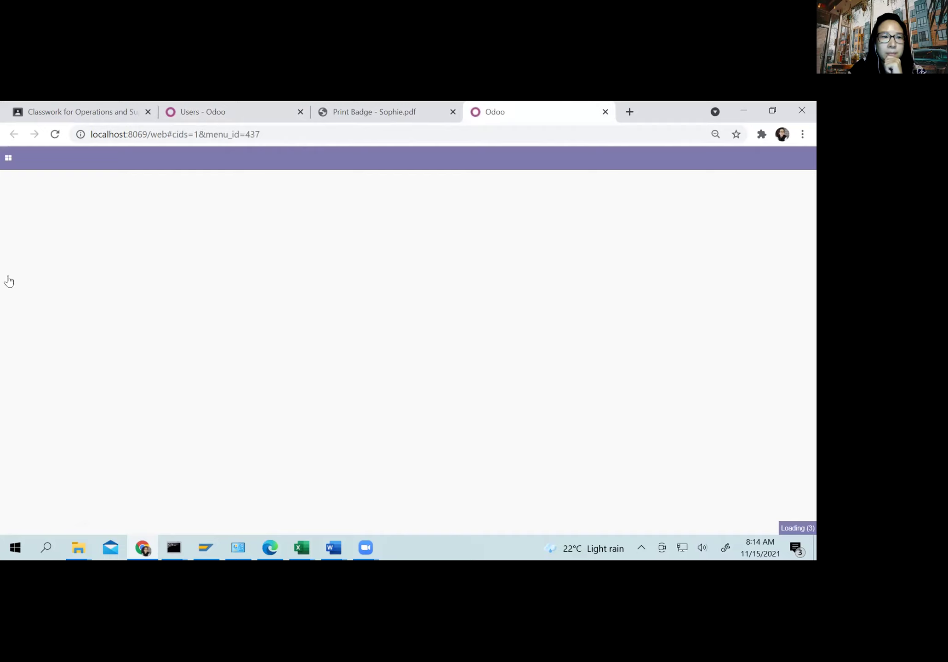
click(19, 348)
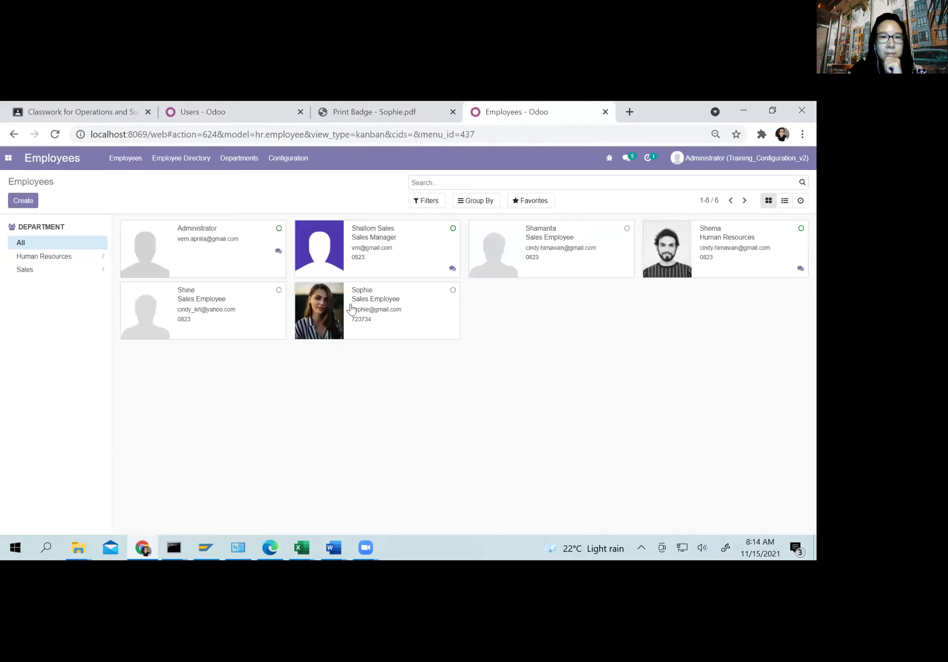
mouse_move(374, 308)
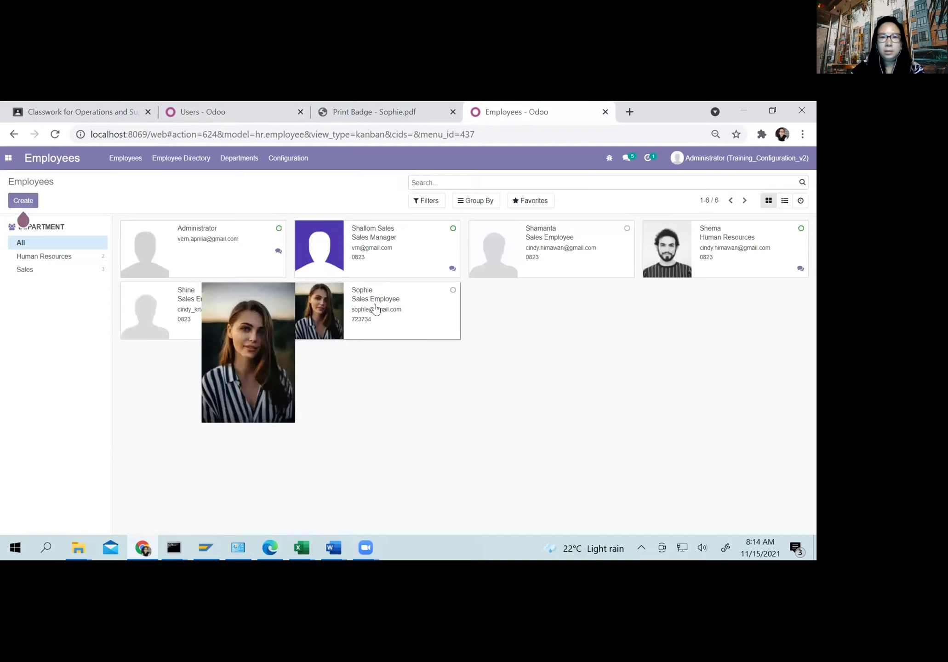
click(374, 308)
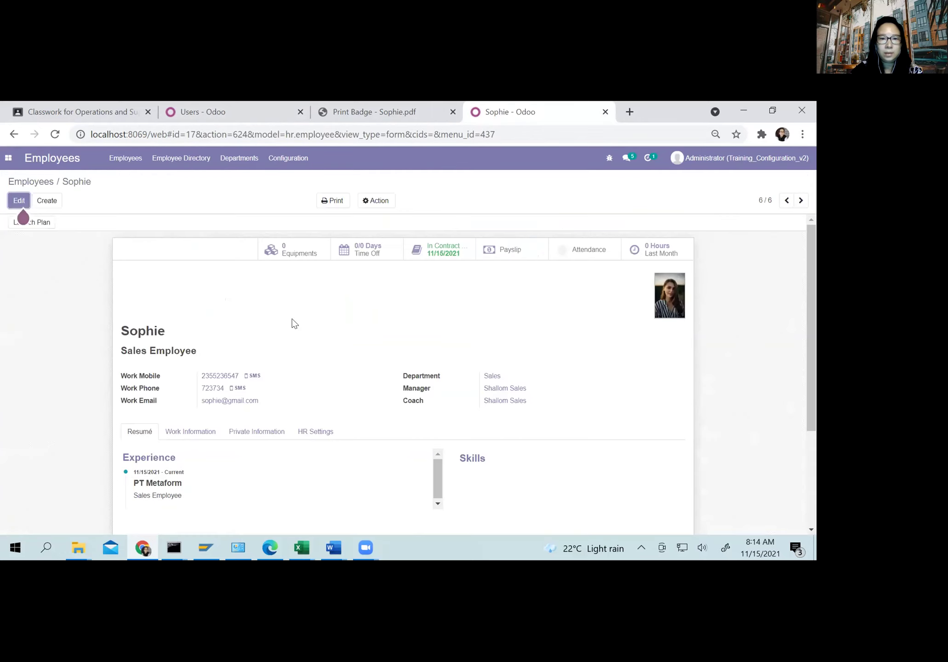
click(301, 431)
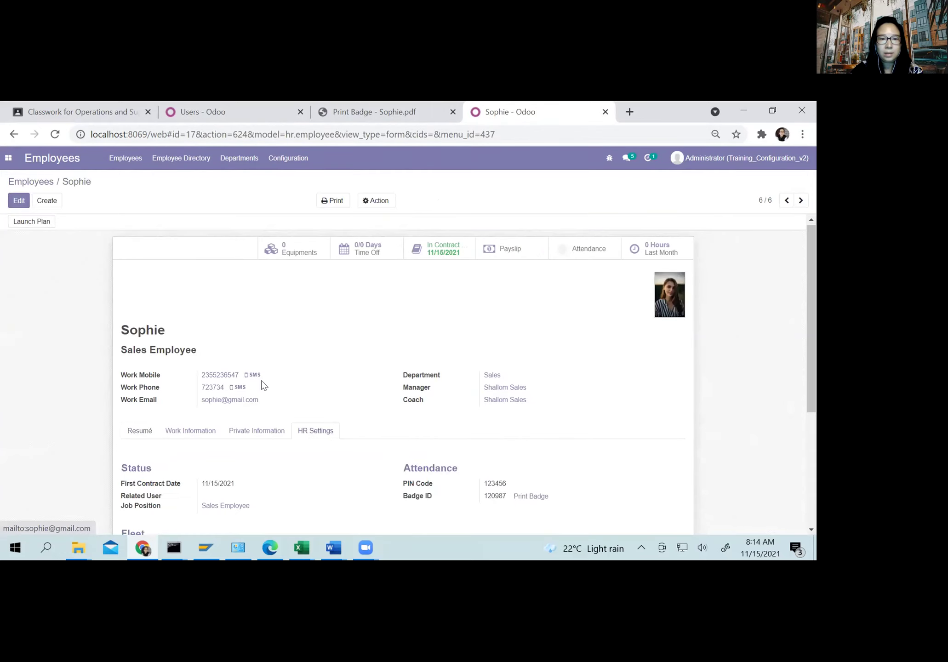
scroll(141, 330, down, 3)
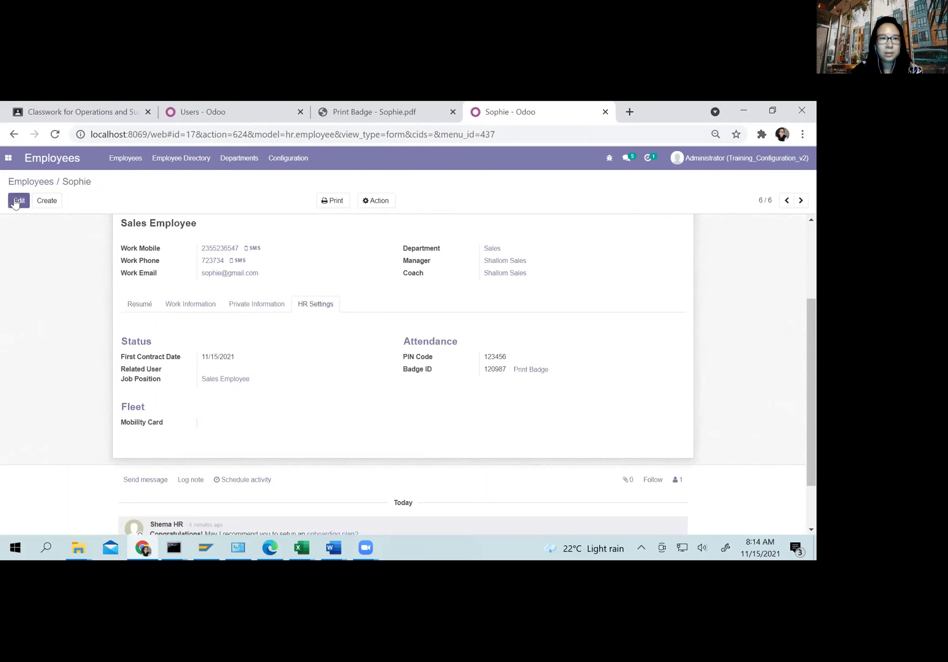
Step: Create a new Related User named after the employee in HR Settings
click(18, 203)
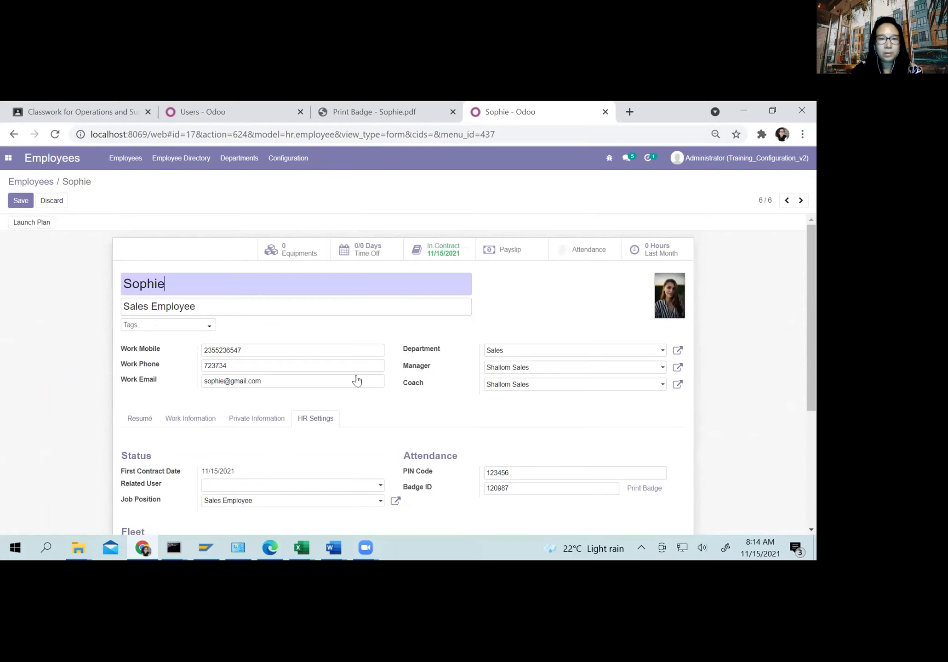
scroll(303, 360, down, 3)
click(274, 358)
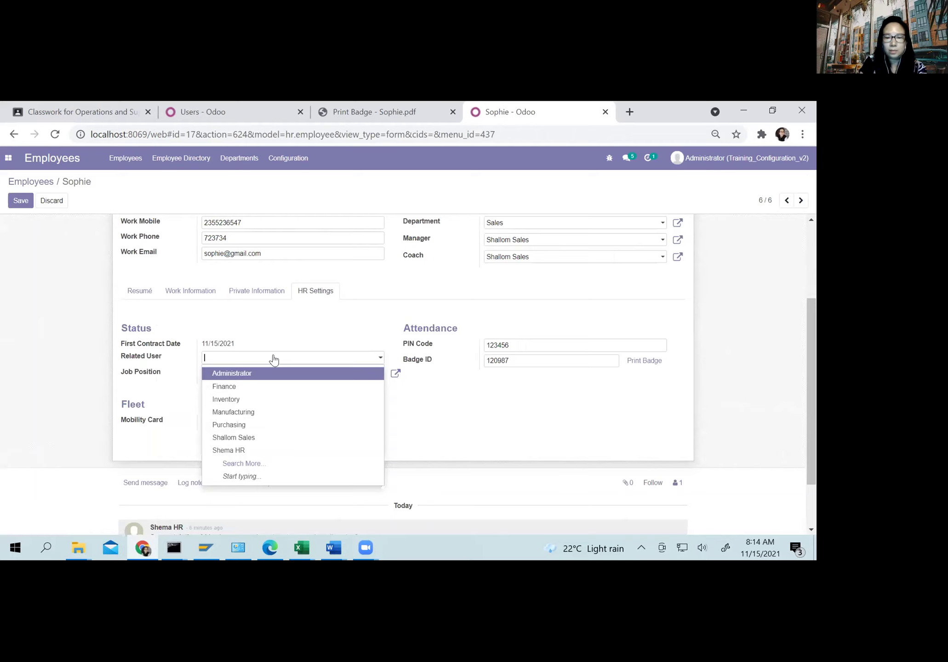
text(Sop)
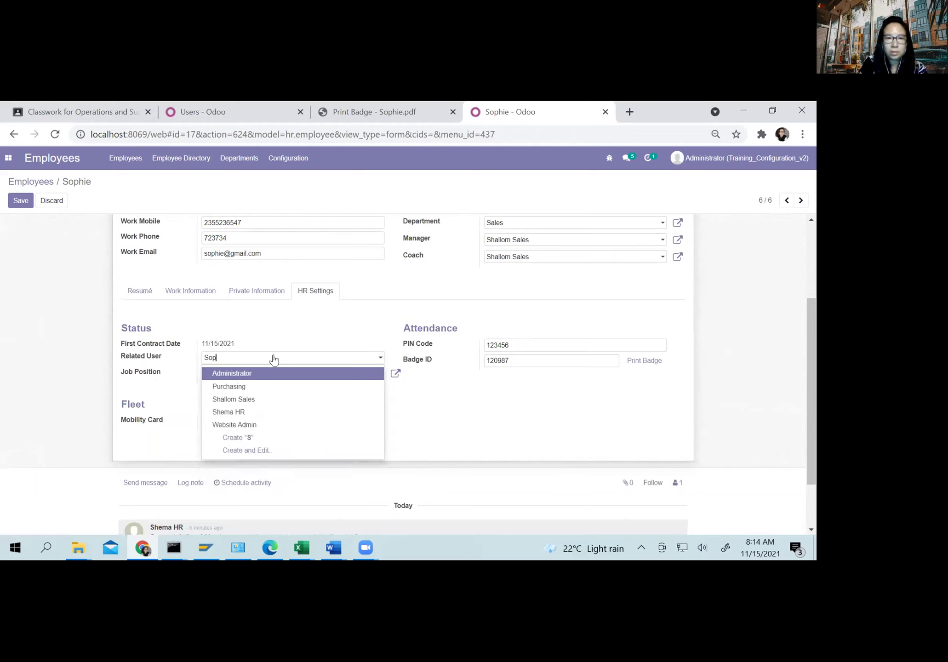
text(hie)
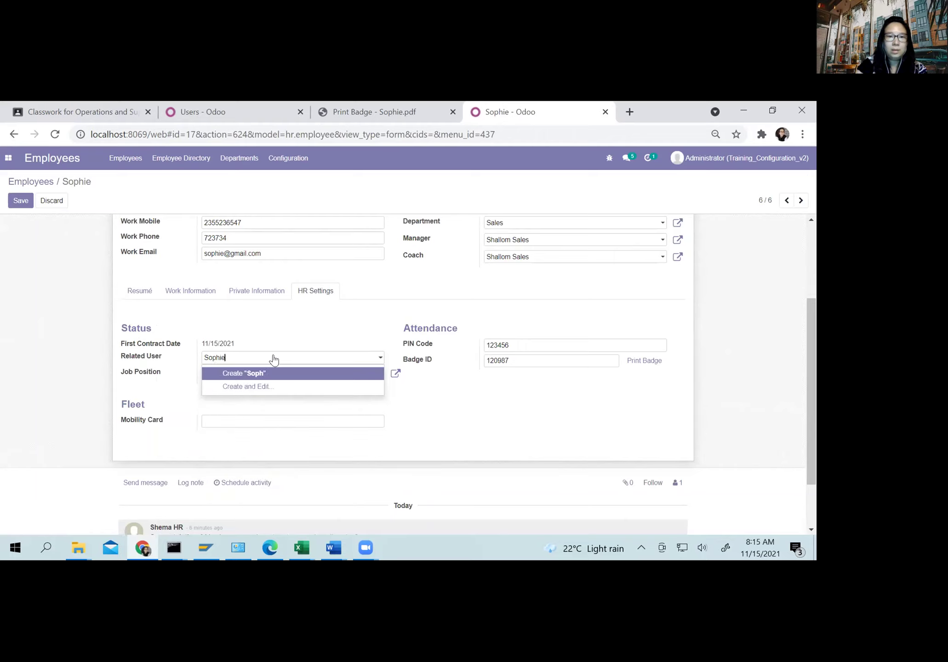
click(252, 376)
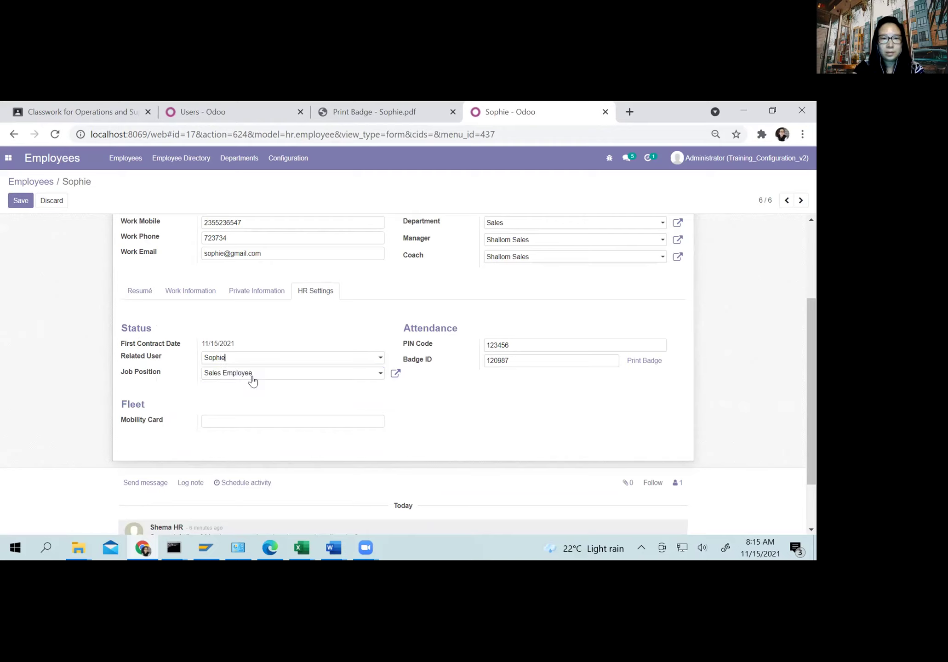
Step: Enter the employee's email address as the new related user's login and save the user
click(252, 381)
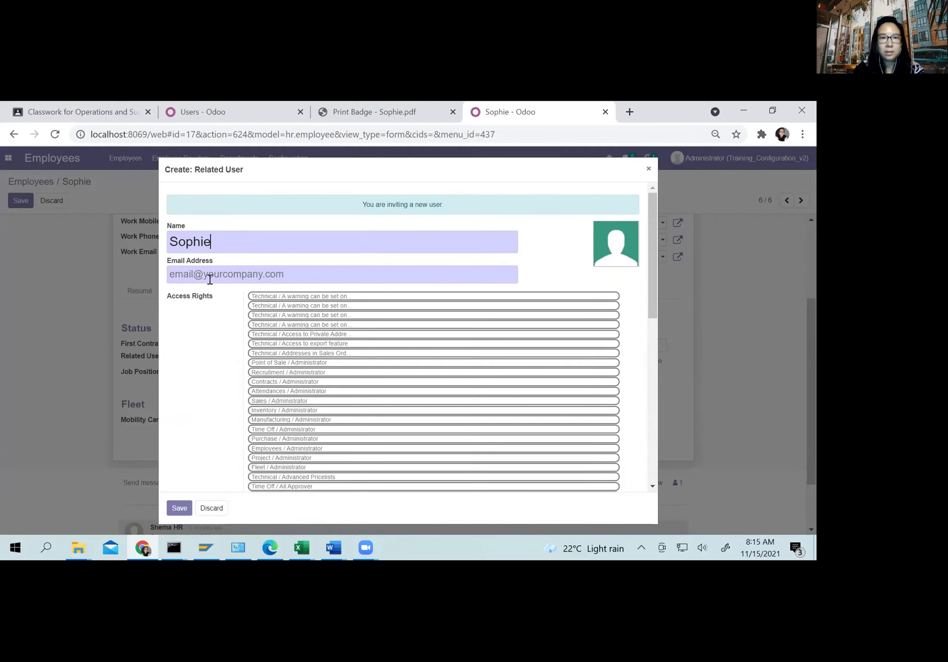
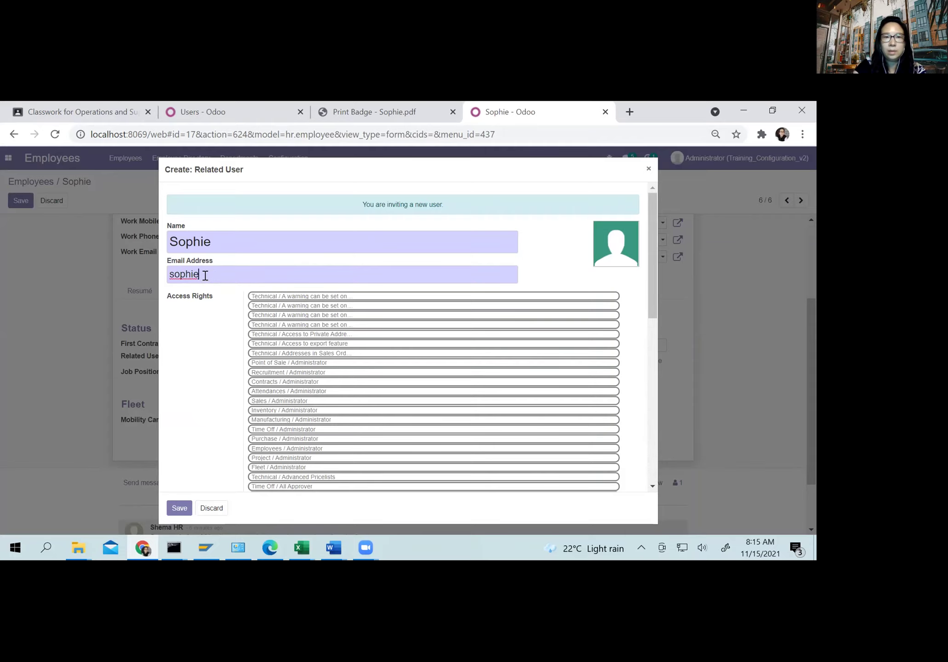
scroll(202, 356, down, 5)
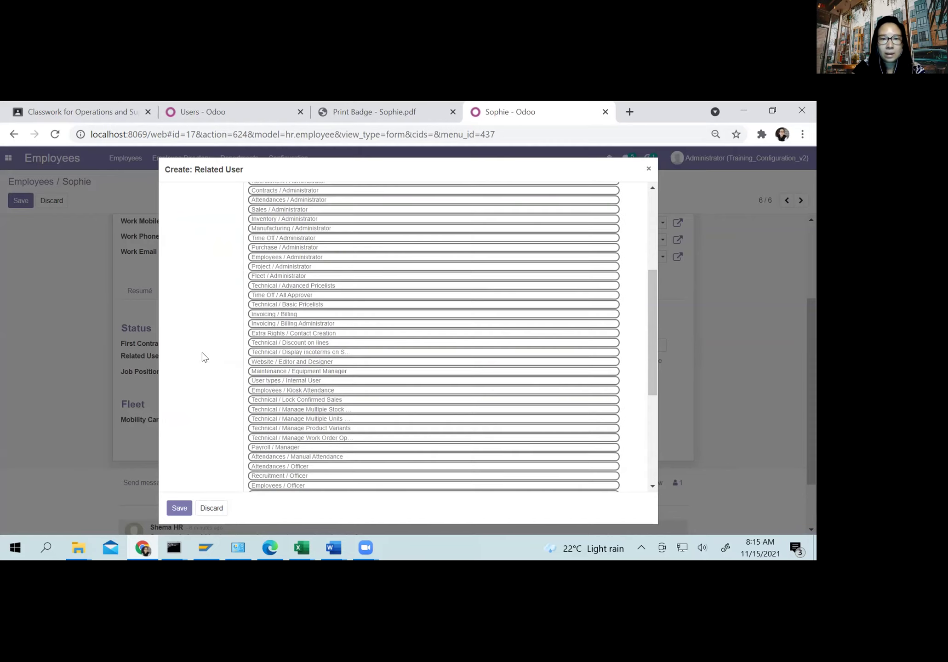
scroll(205, 358, down, 5)
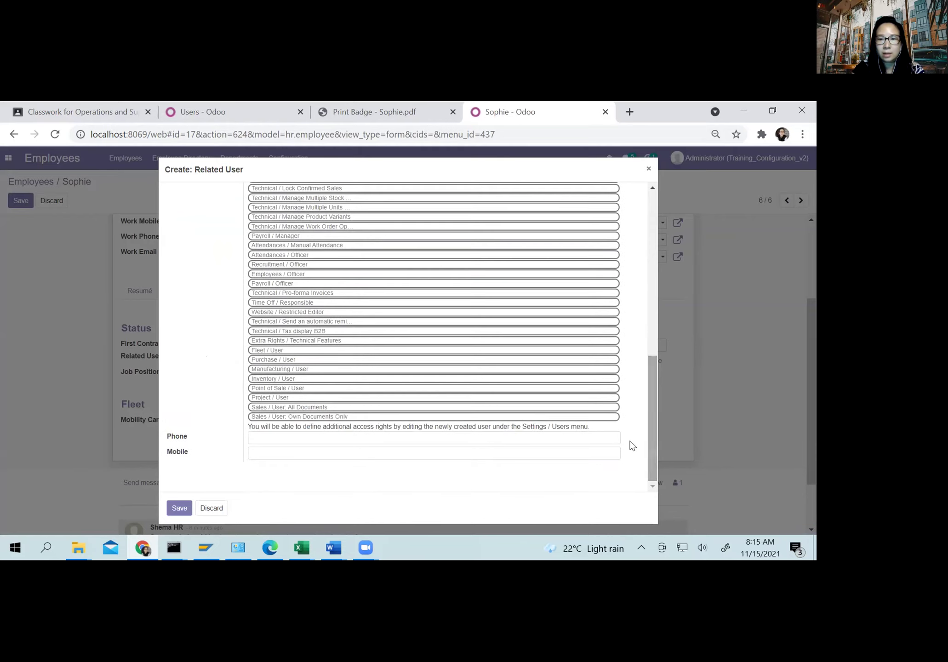
scroll(626, 417, up, 10)
scroll(626, 418, down, 10)
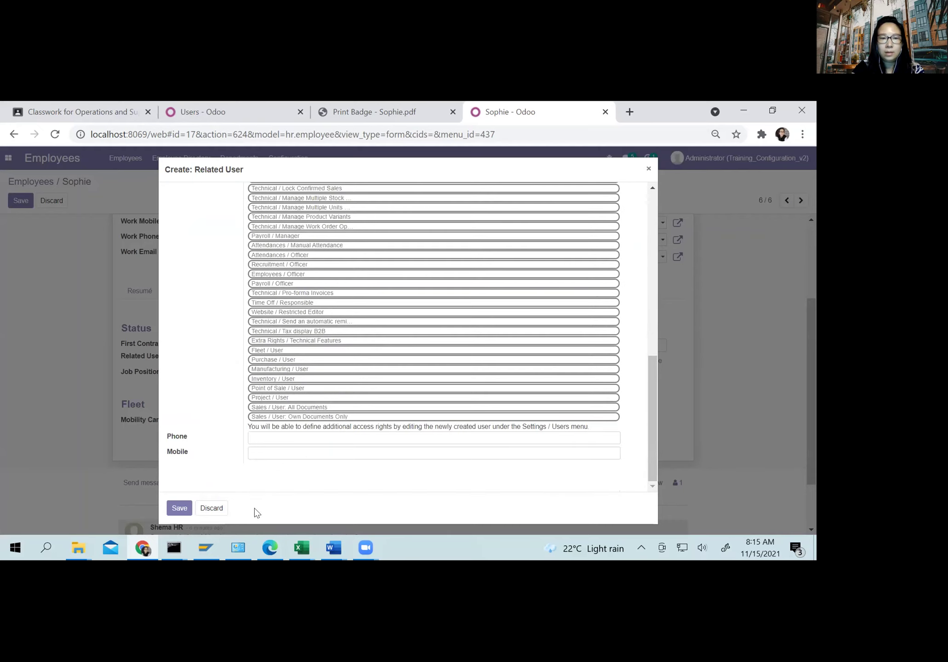
click(177, 511)
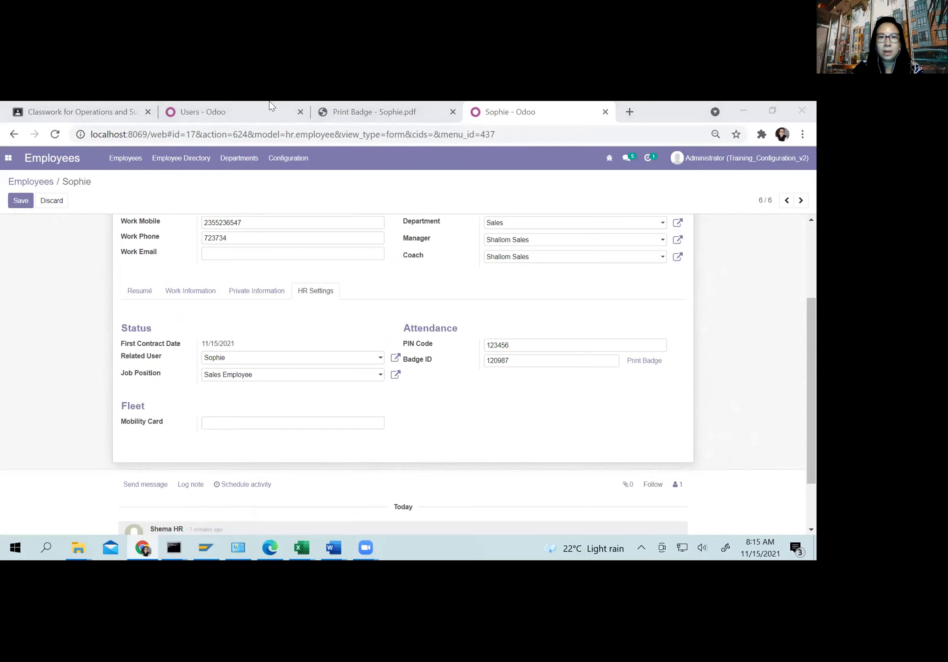
Step: Open the employee's new user record from Settings > Manage Users
click(203, 112)
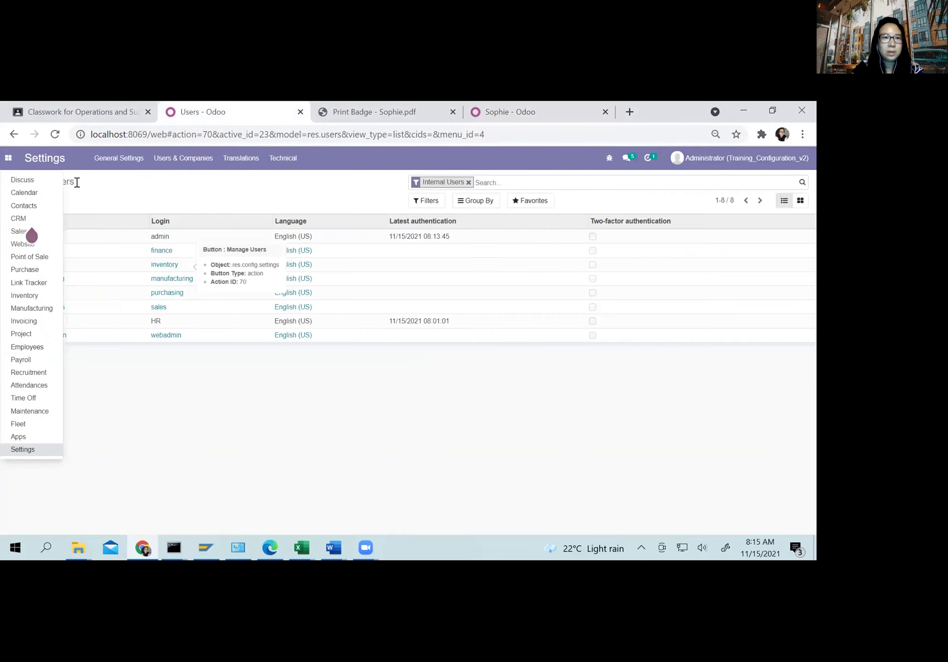
click(55, 193)
click(34, 183)
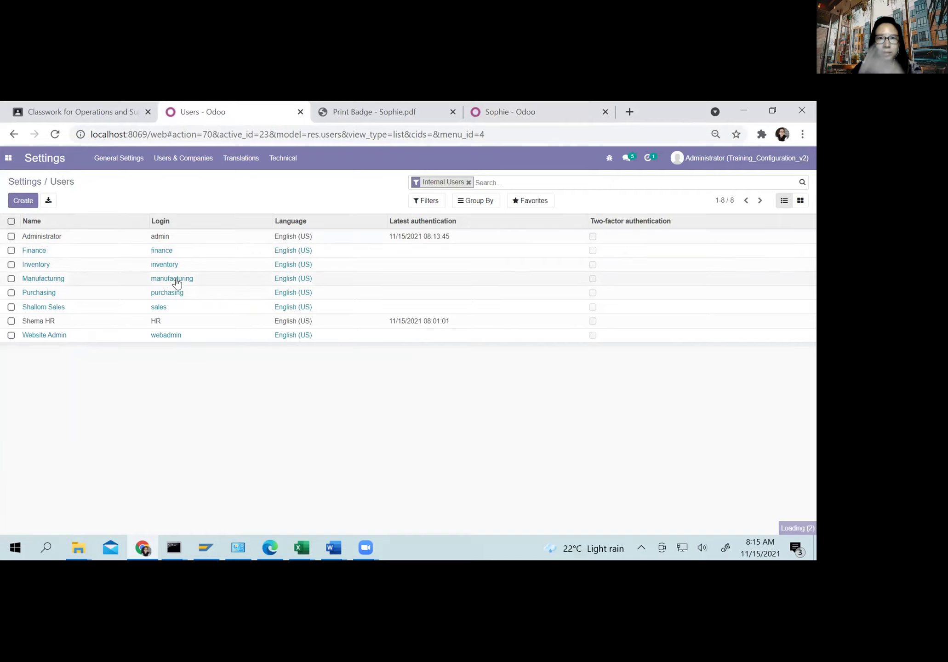
click(23, 203)
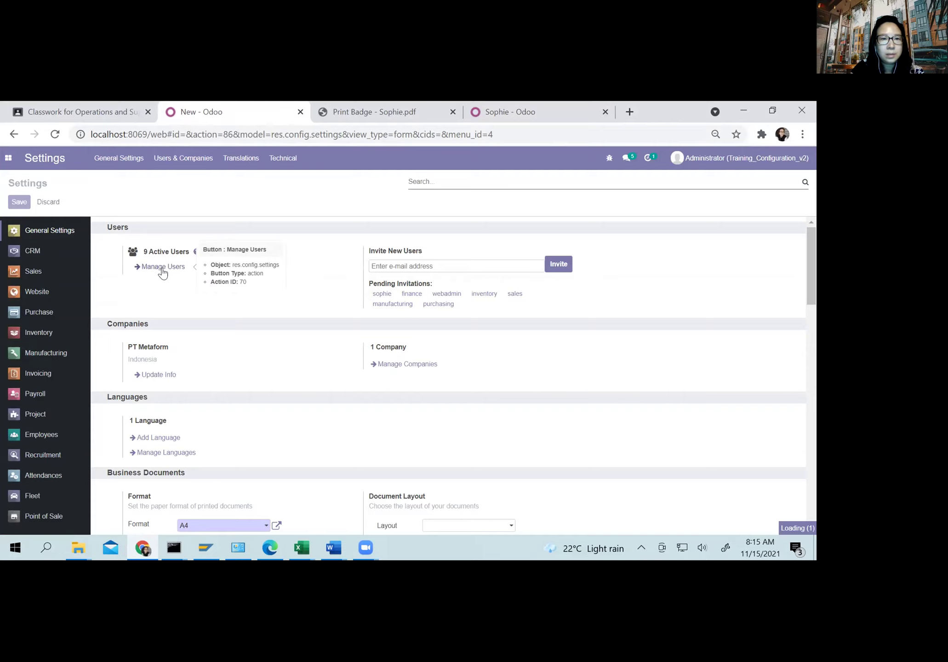
click(162, 271)
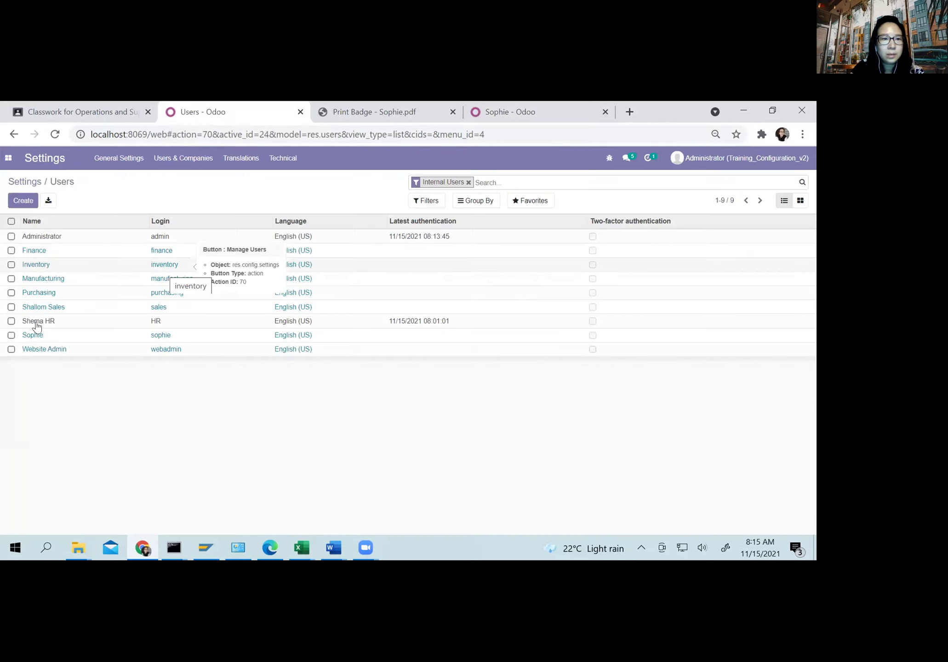
click(65, 339)
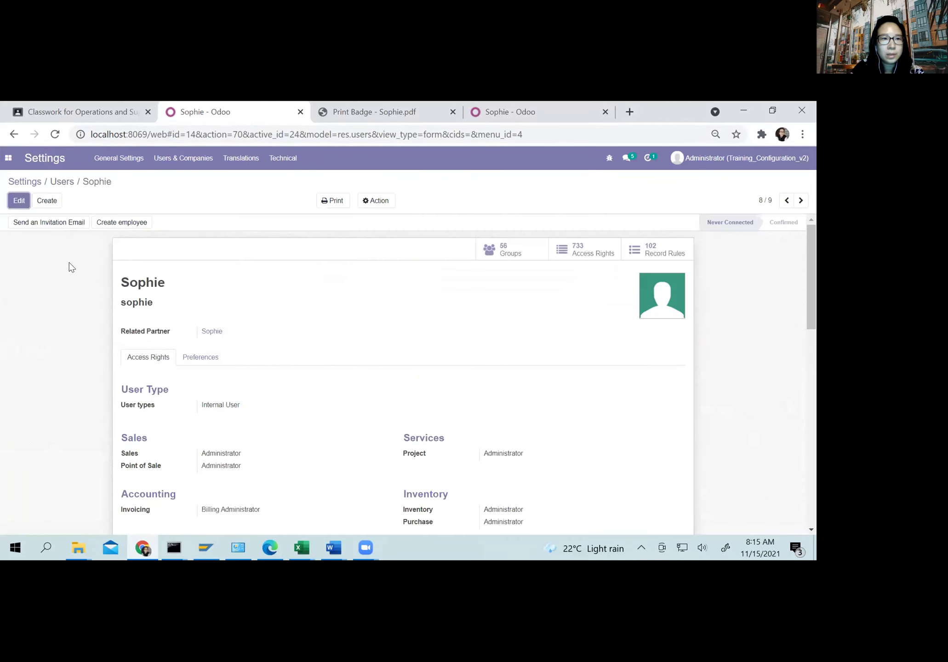
Step: Remove the user's Invoicing, Inventory, Purchase, Maintenance and Manufacturing access, and adjust Website access
click(19, 201)
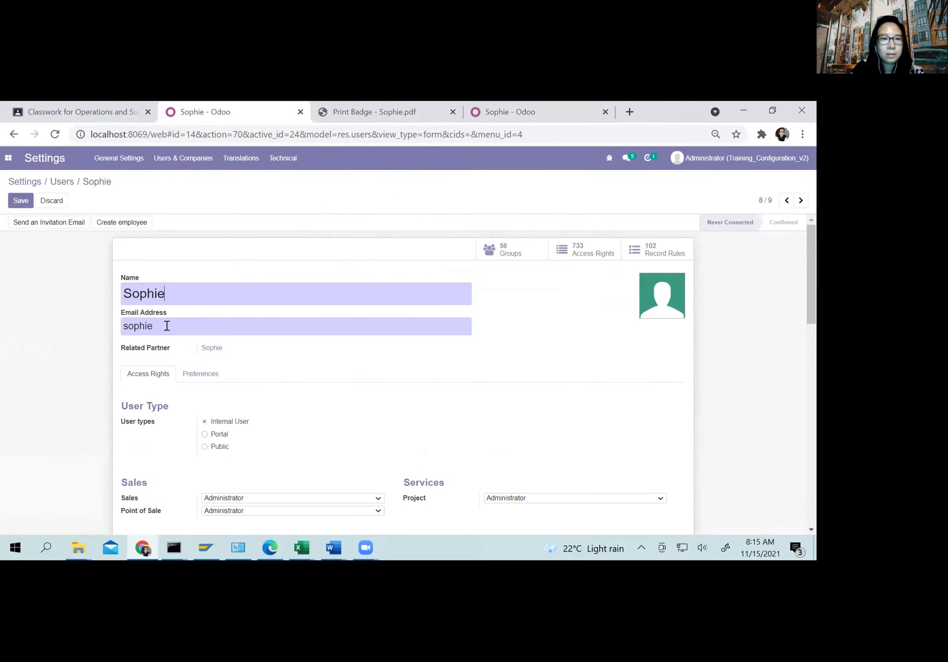
scroll(236, 358, down, 1)
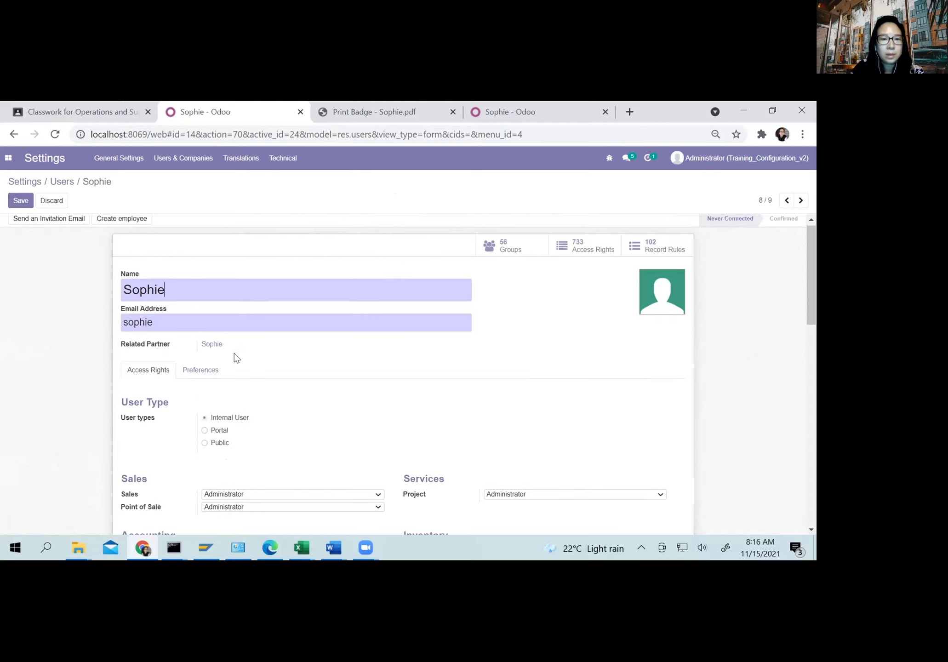
scroll(236, 358, down, 5)
scroll(294, 369, up, 1)
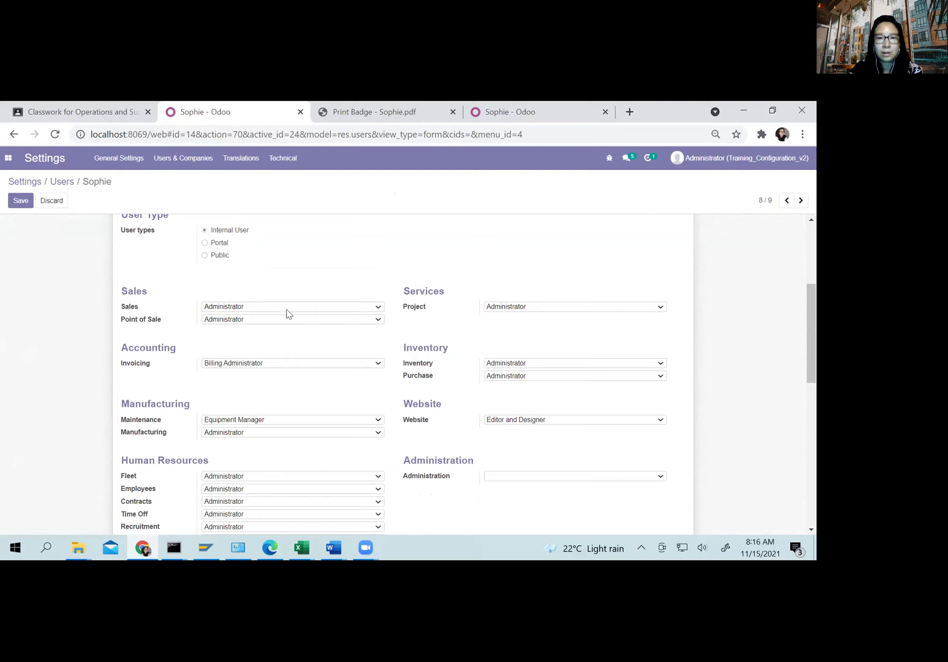
click(243, 364)
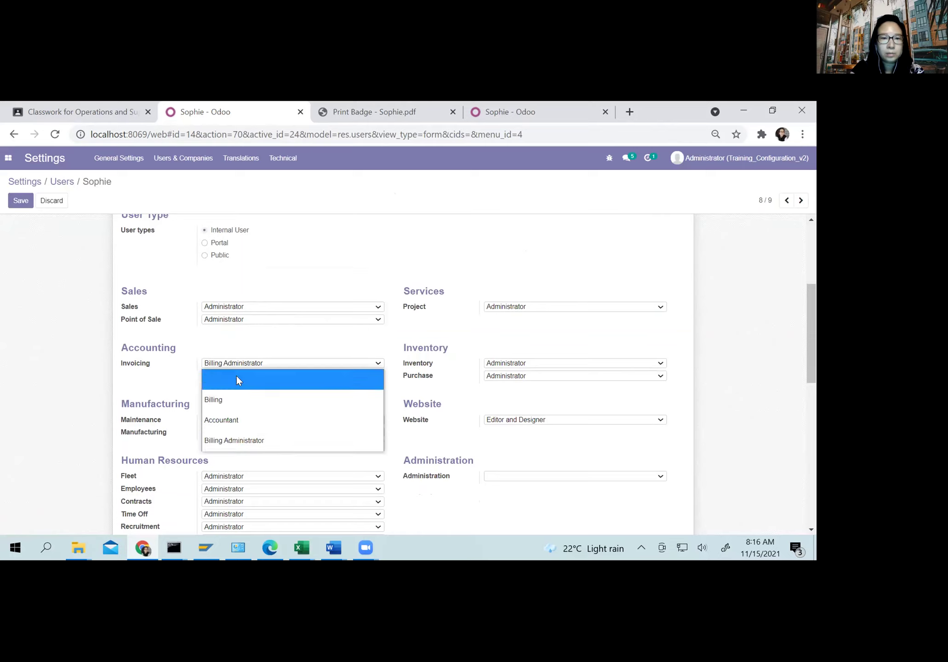
click(237, 377)
click(528, 362)
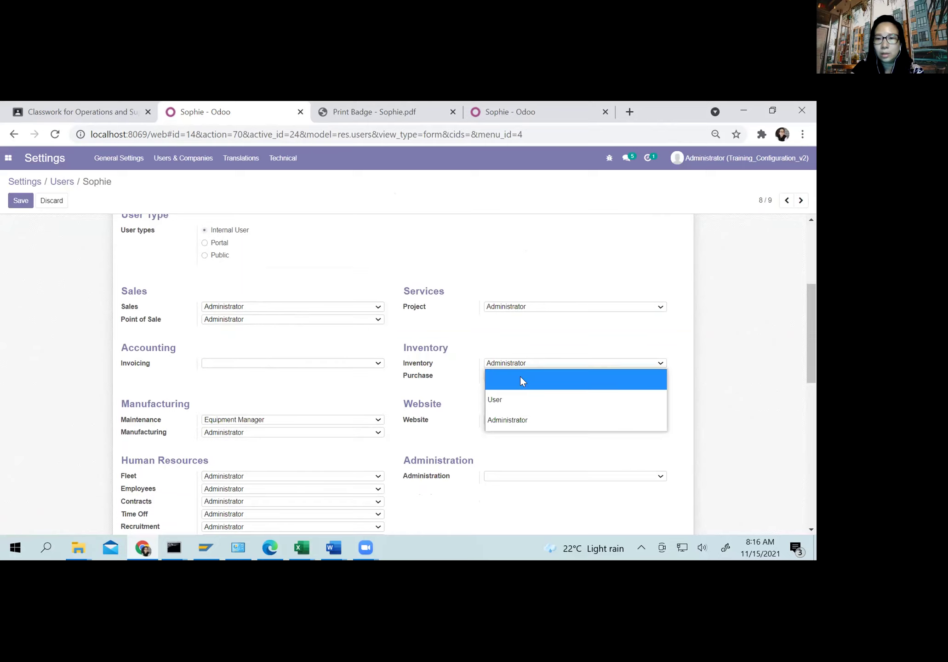
click(520, 380)
click(517, 376)
click(501, 389)
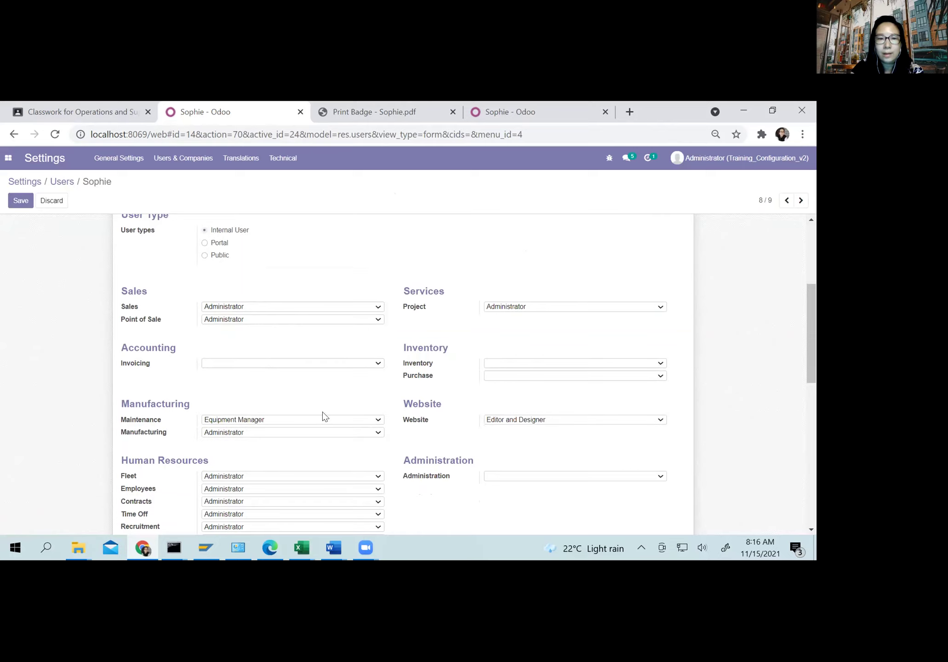
click(516, 421)
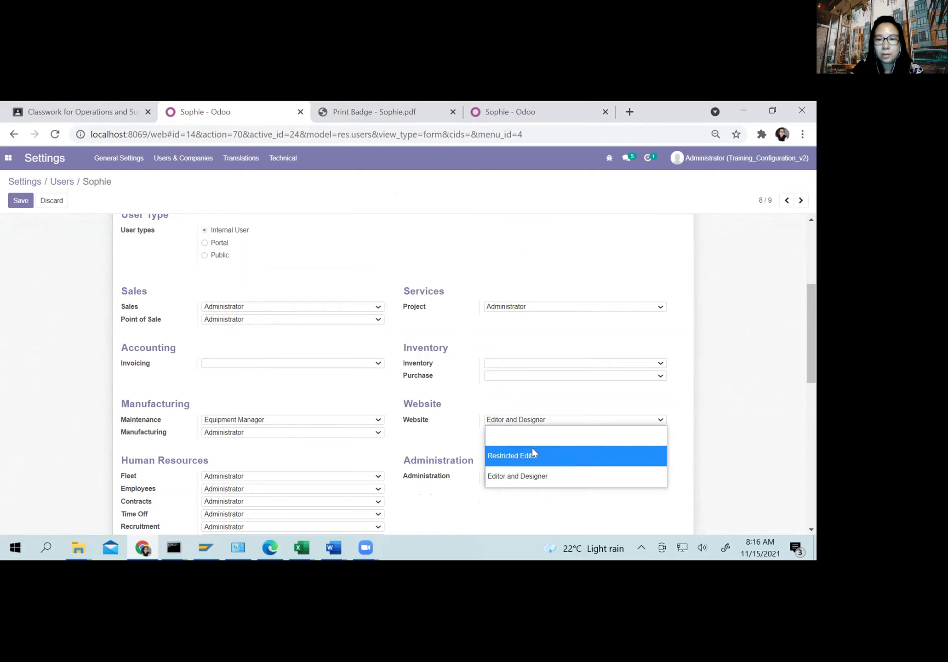
key(Escape)
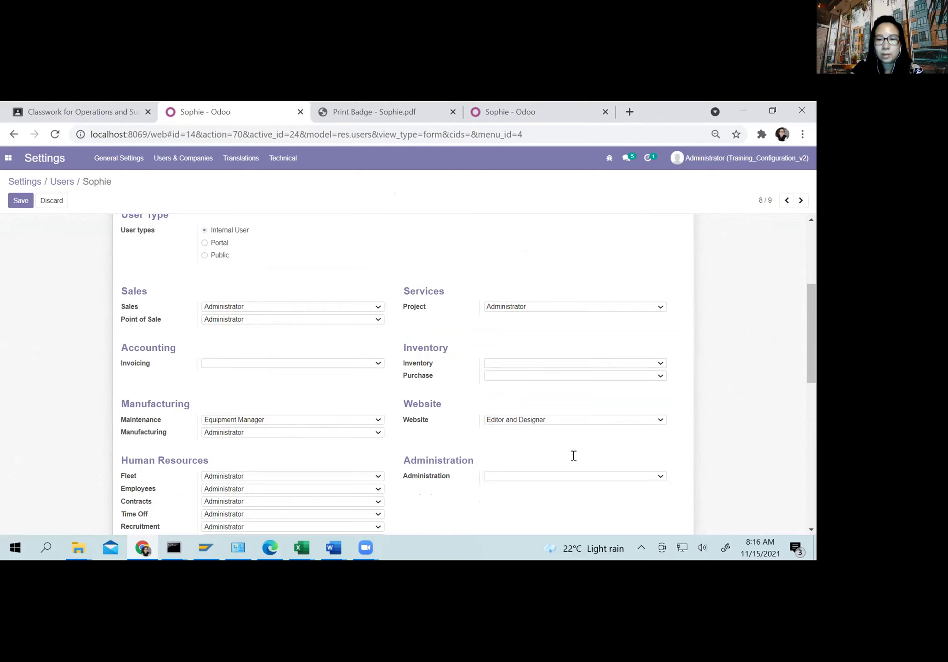
click(248, 421)
key(Escape)
click(237, 432)
click(237, 446)
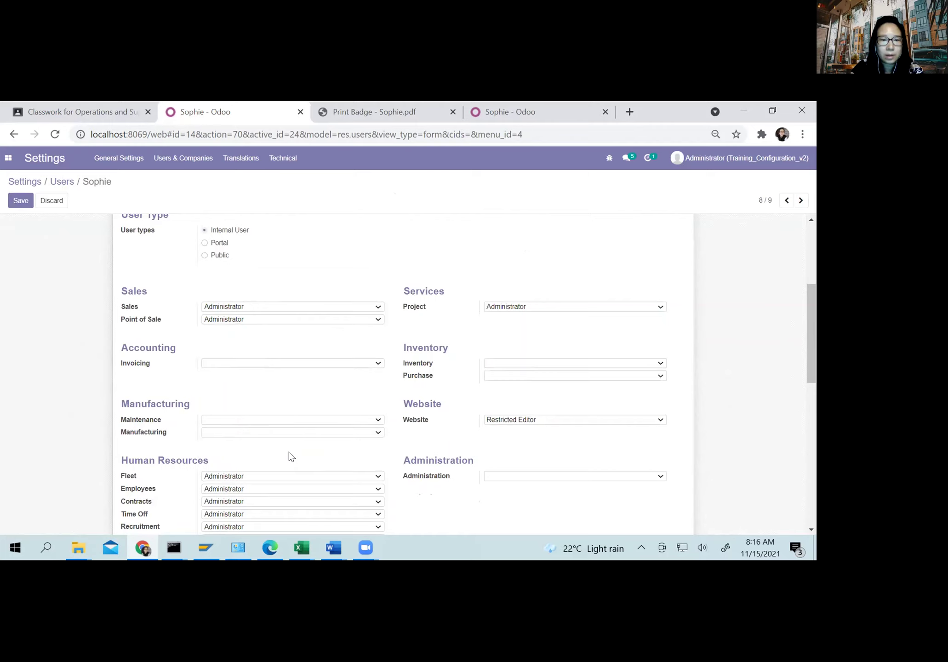
scroll(352, 449, down, 4)
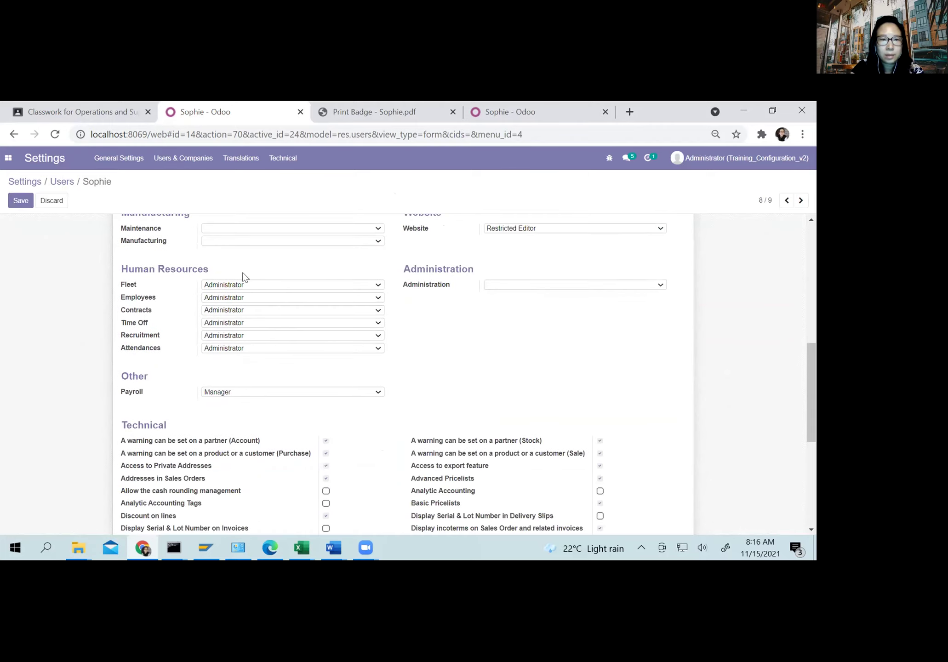
Step: Clear Fleet, Contracts, Time Off and Recruitment access and set Employees to Kiosk Attendance
click(230, 285)
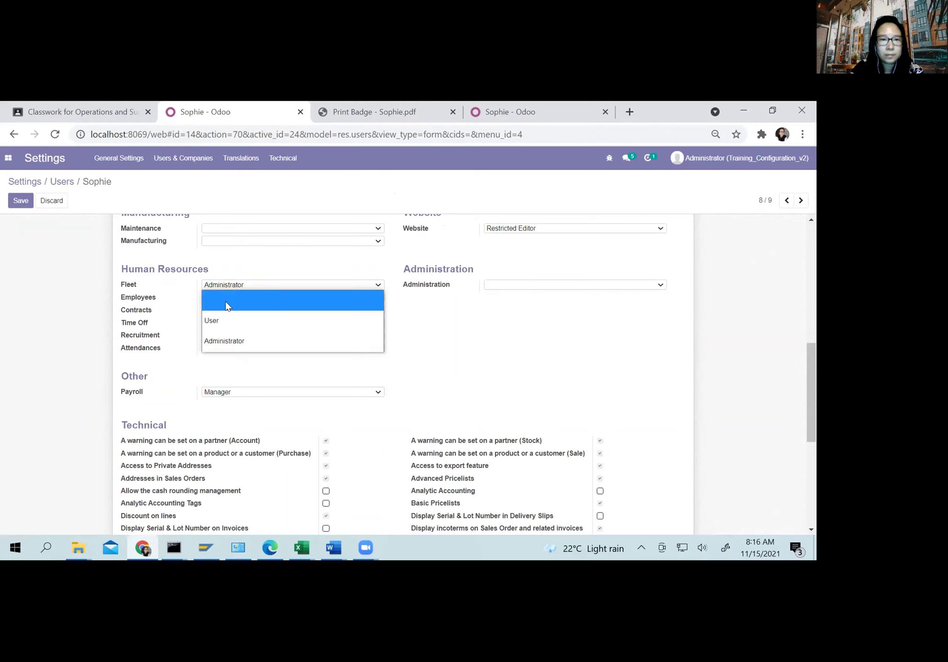
click(226, 302)
click(227, 286)
click(222, 299)
click(221, 297)
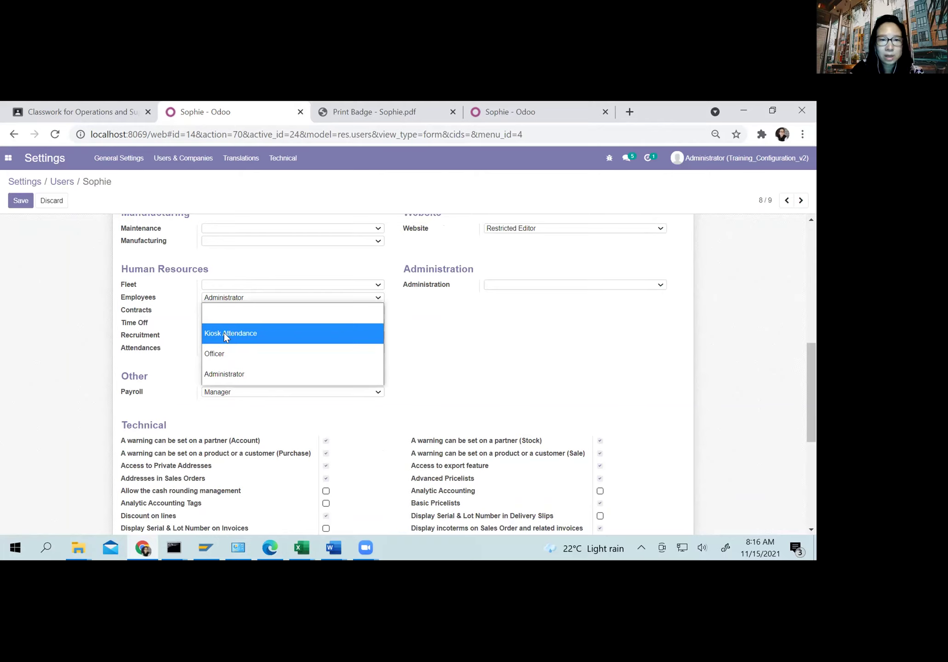
click(226, 335)
click(225, 311)
click(222, 330)
click(228, 326)
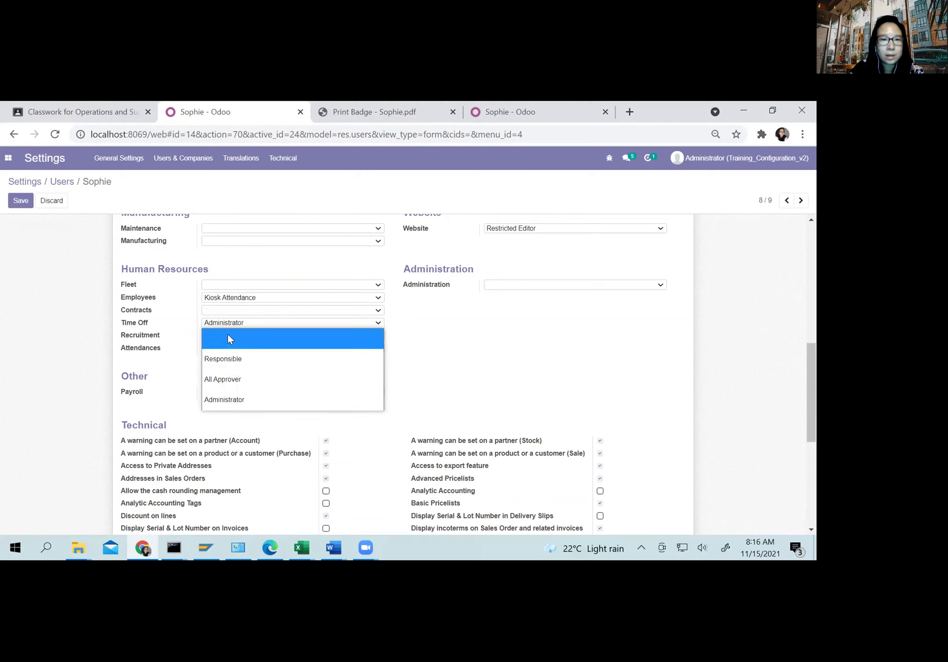
click(227, 339)
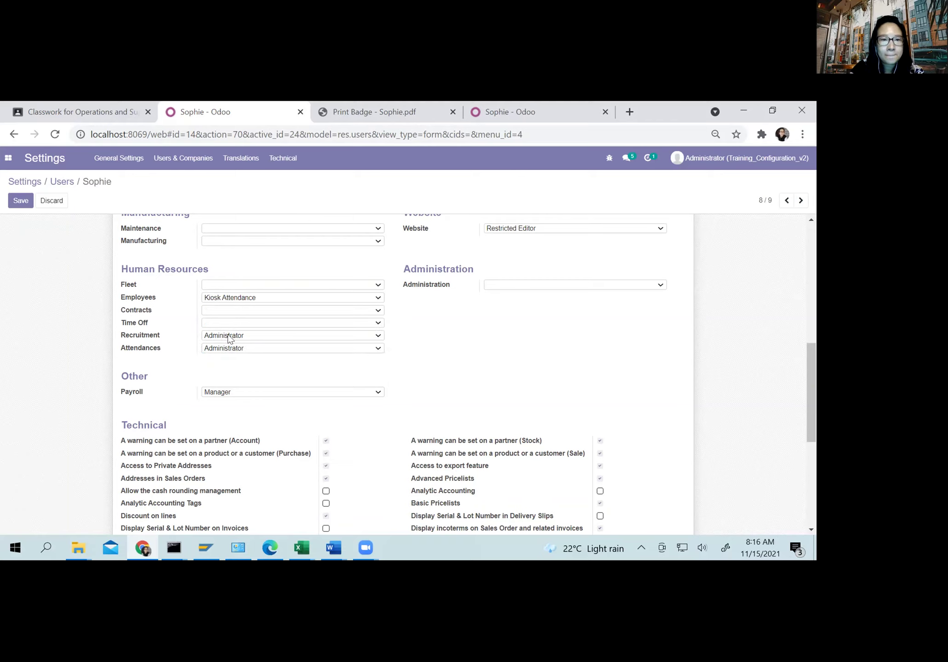
click(228, 335)
click(226, 352)
Step: Set Attendances to Manual Attendance, clear Payroll access, and save the user
click(226, 349)
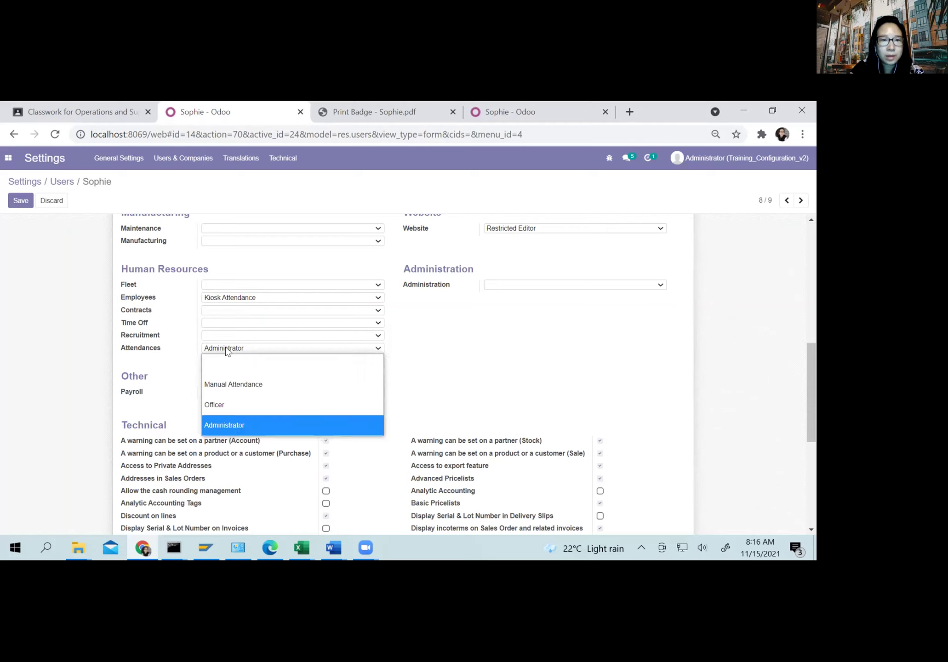
click(225, 381)
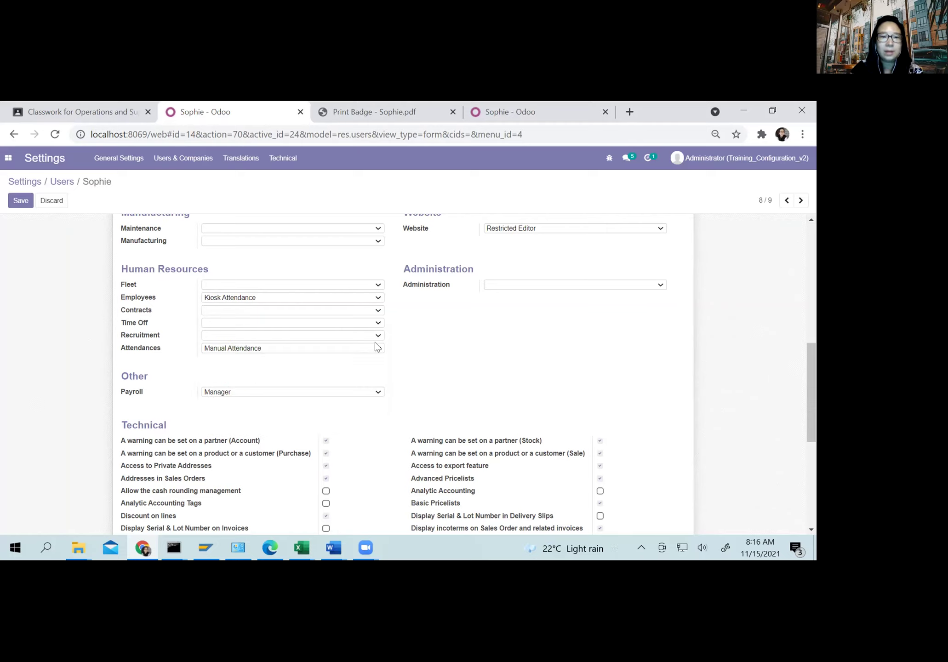
click(247, 391)
click(245, 403)
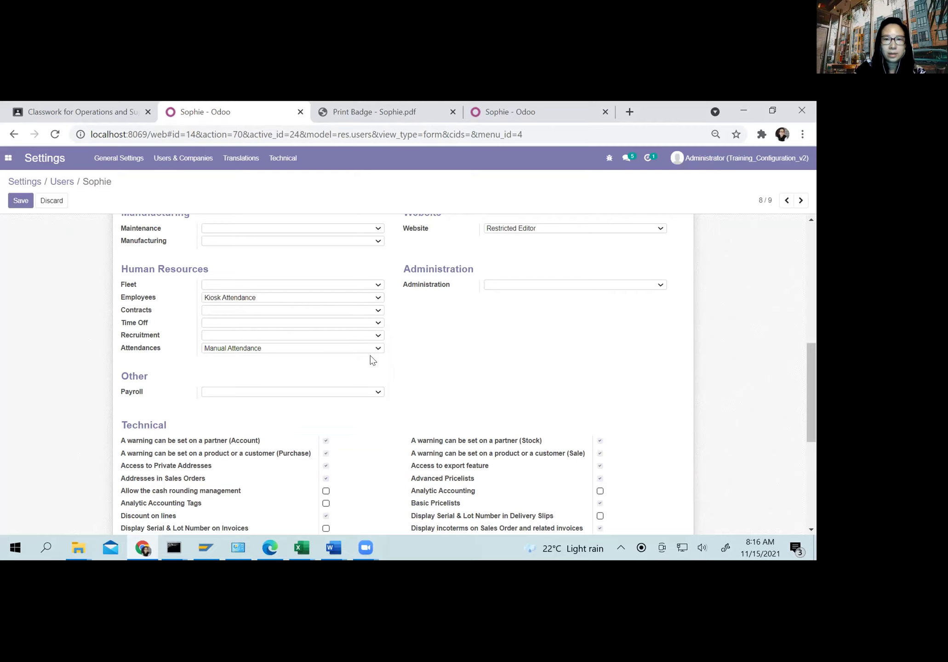
scroll(371, 359, up, 3)
scroll(233, 317, up, 5)
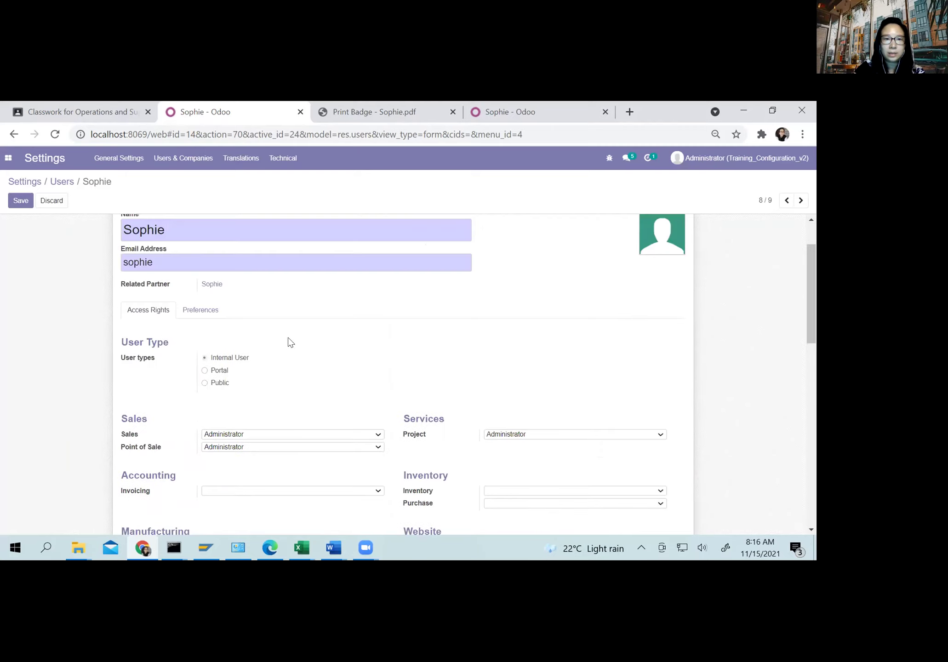
click(23, 201)
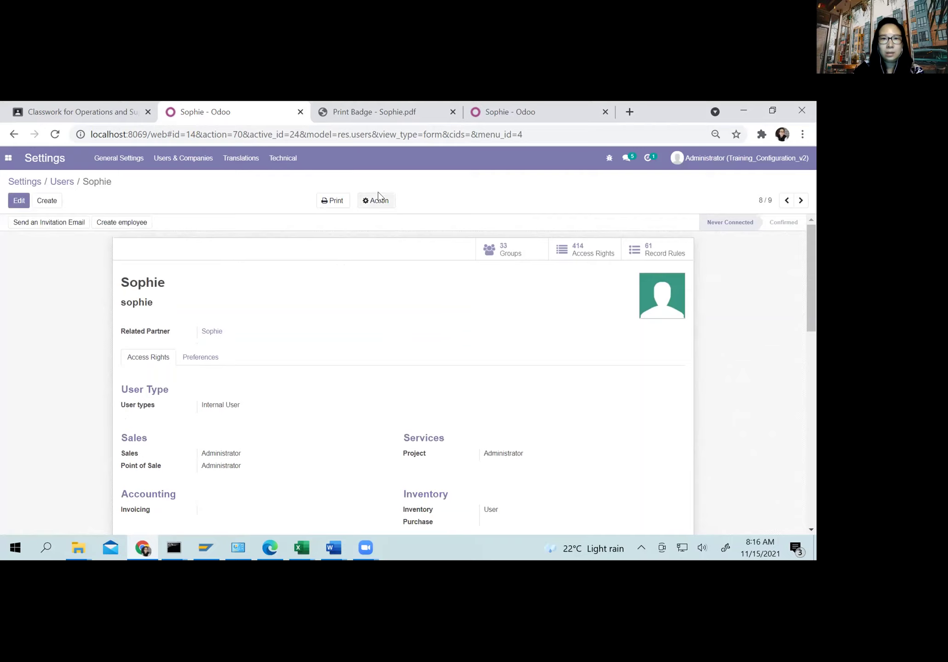
Step: Set a new login password for the employee's user and dismiss the browser's password prompts
click(375, 201)
click(381, 255)
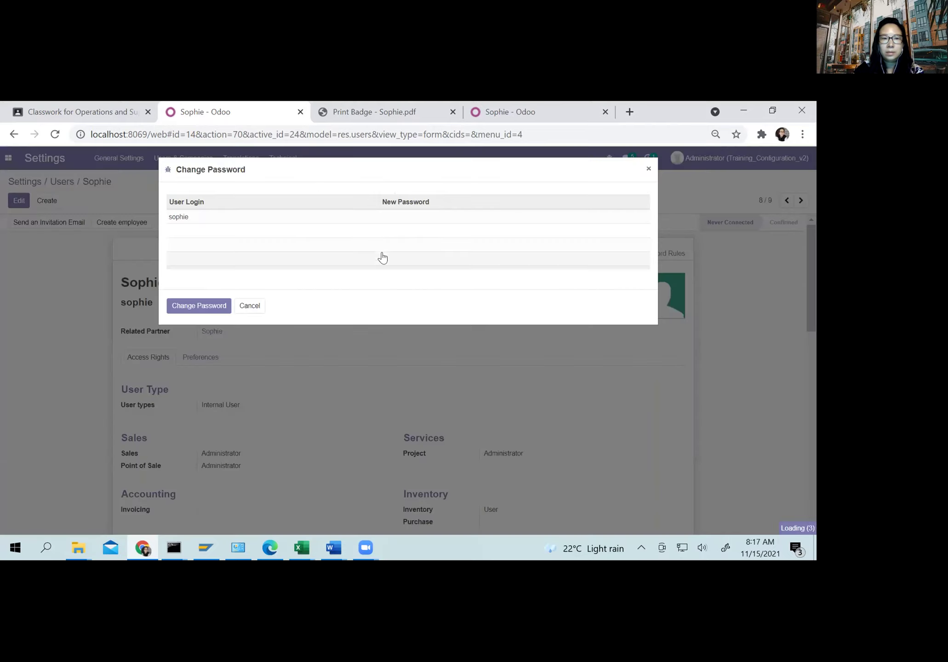
click(408, 214)
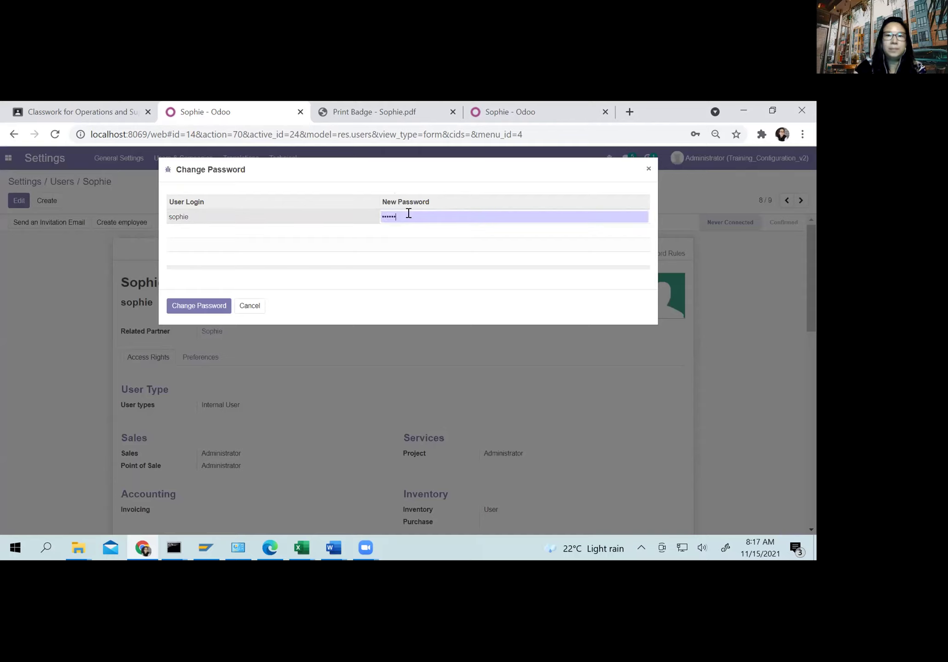
click(203, 307)
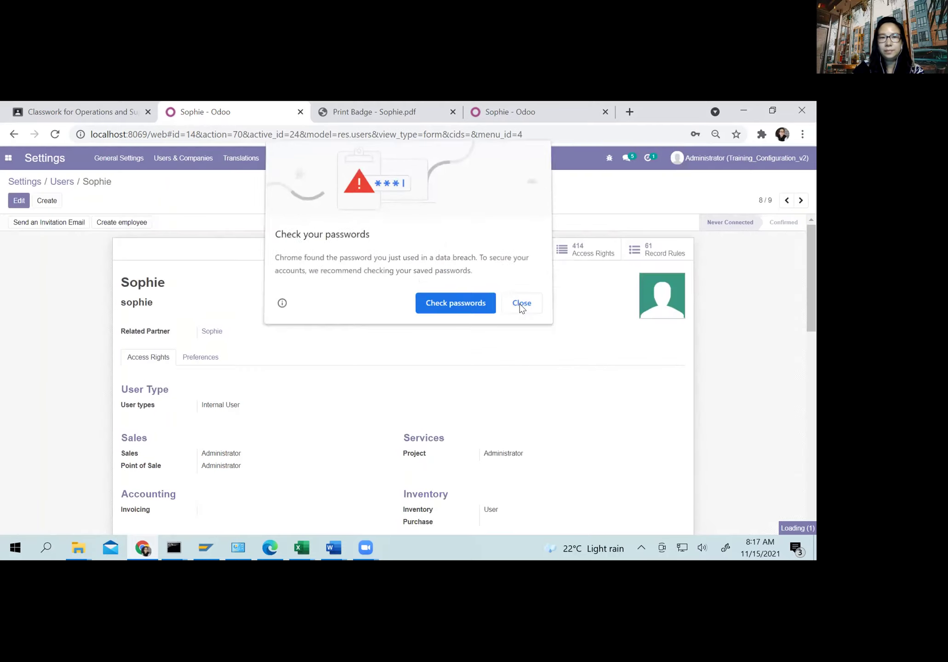
click(521, 304)
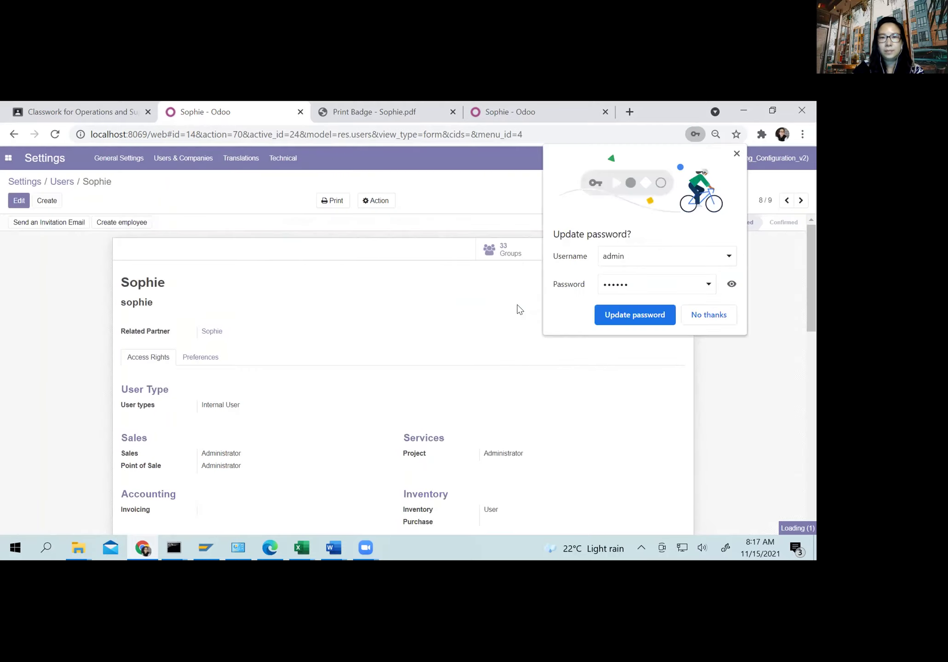
click(709, 315)
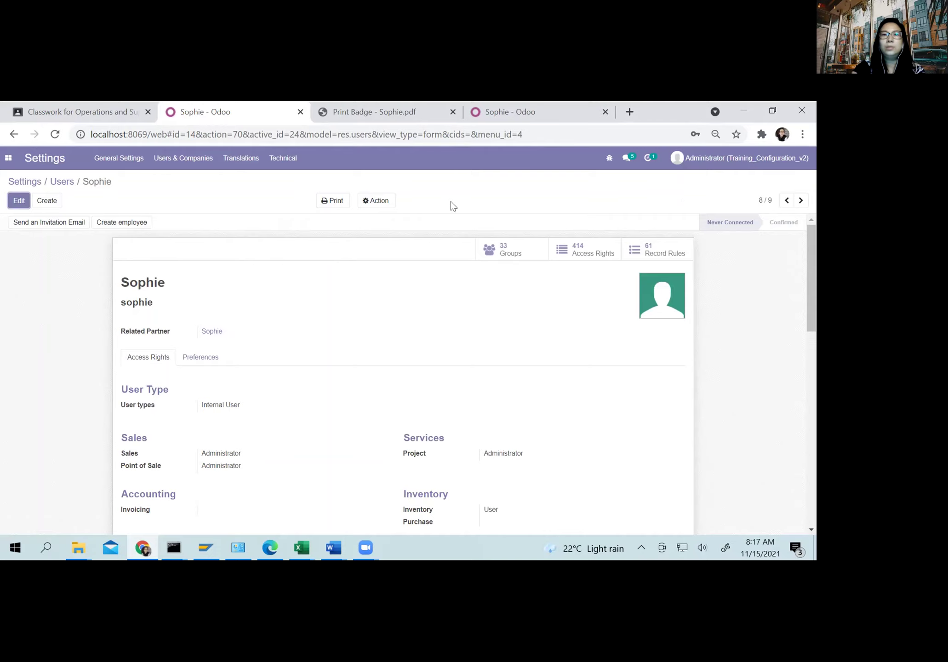
Step: Close the user tab and log out of Administrator, discarding unsaved employee-form changes
click(300, 111)
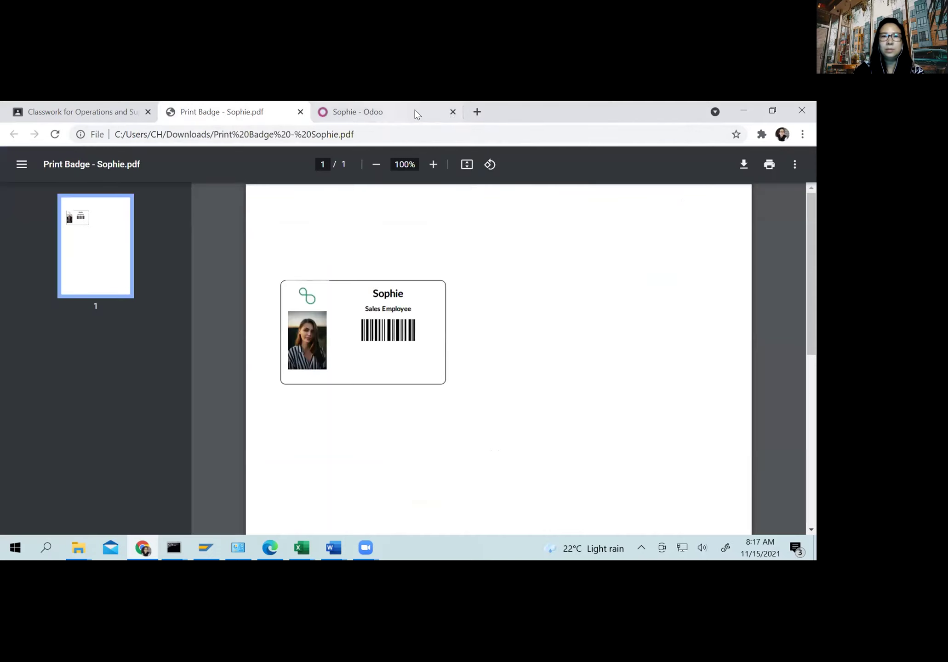
click(407, 111)
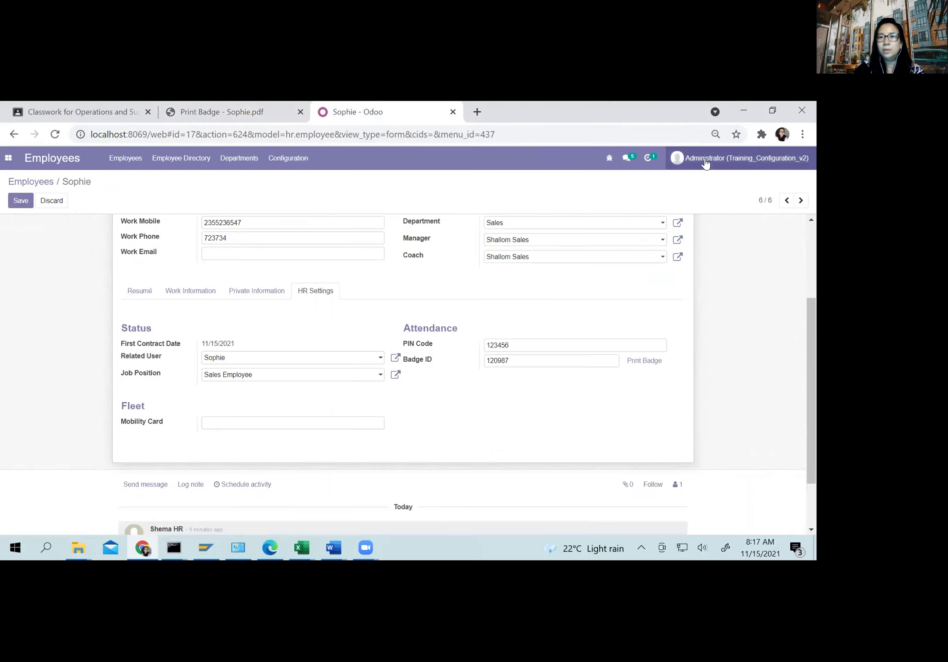
click(706, 158)
click(688, 251)
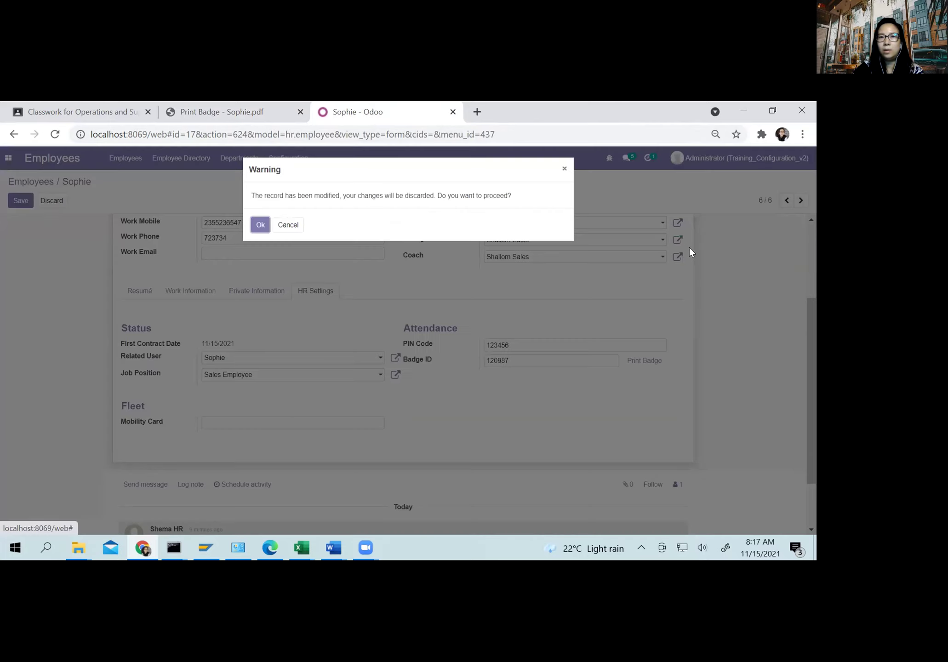
click(260, 223)
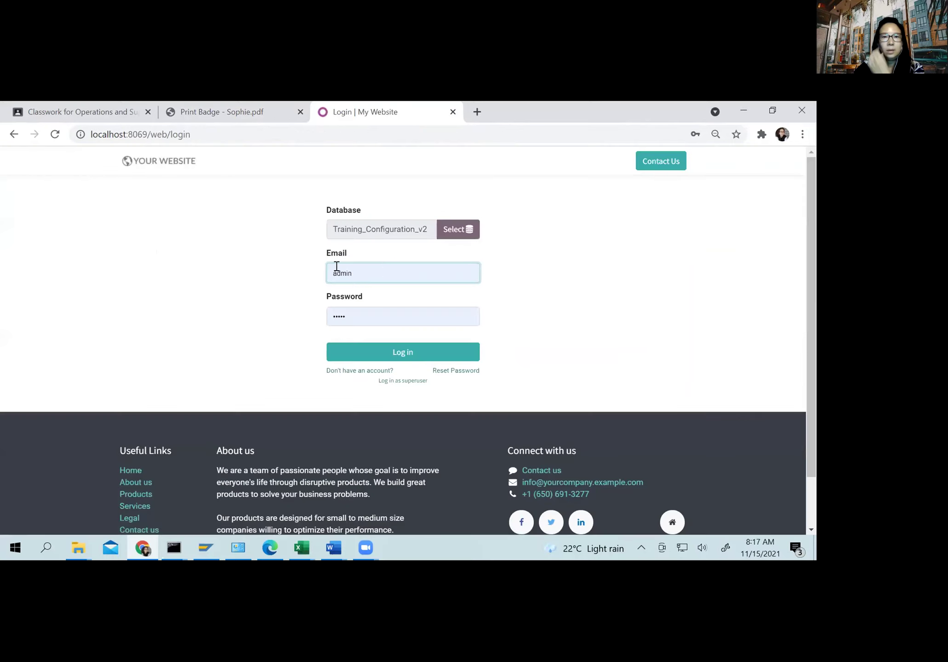
Step: Sign in with the employee's login and password, retrying after the first error, and dismiss browser prompts
click(339, 271)
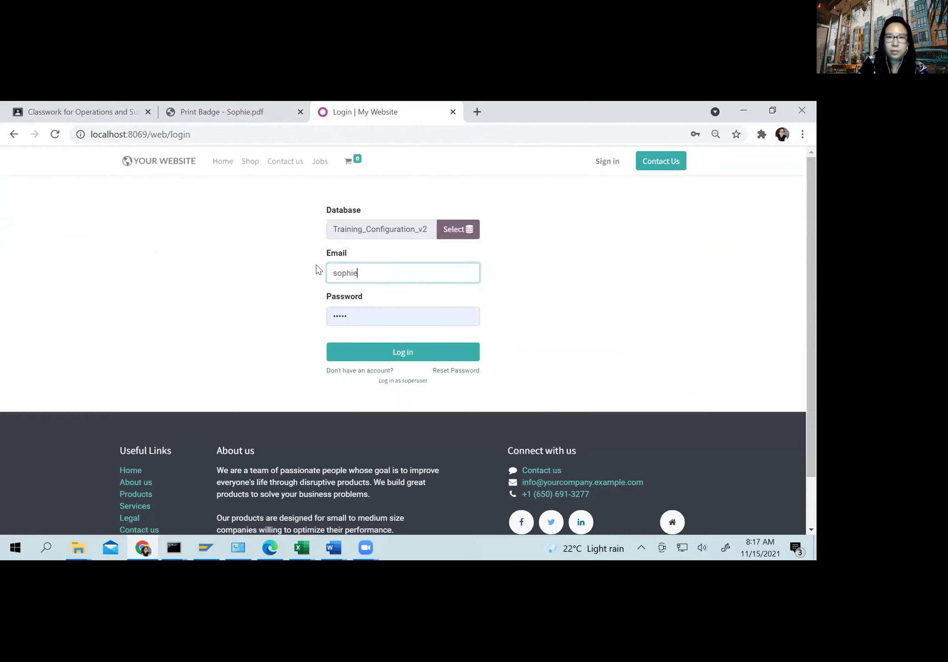
key(Tab)
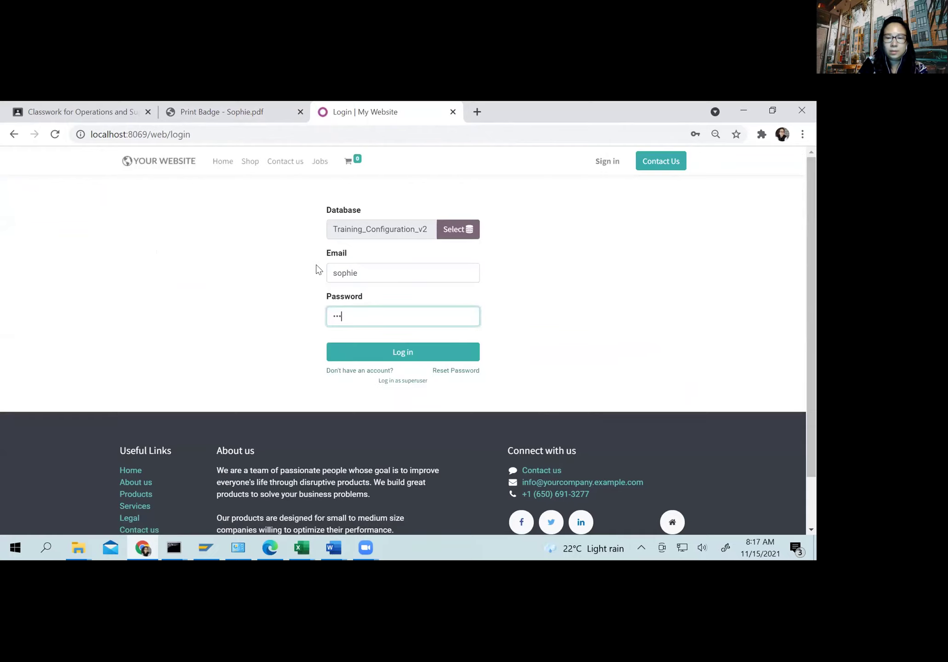
key(Return)
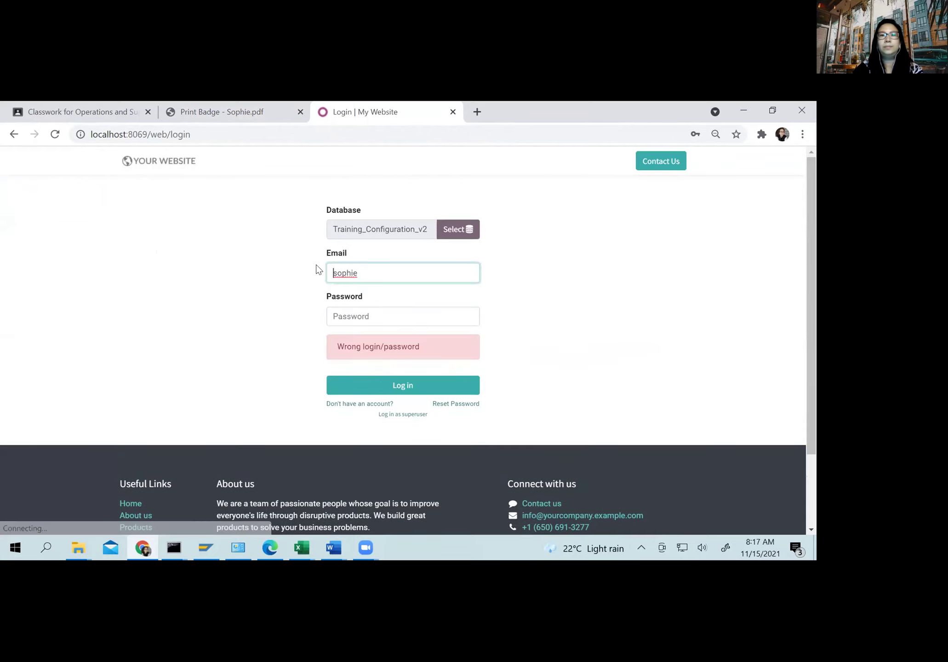
click(337, 317)
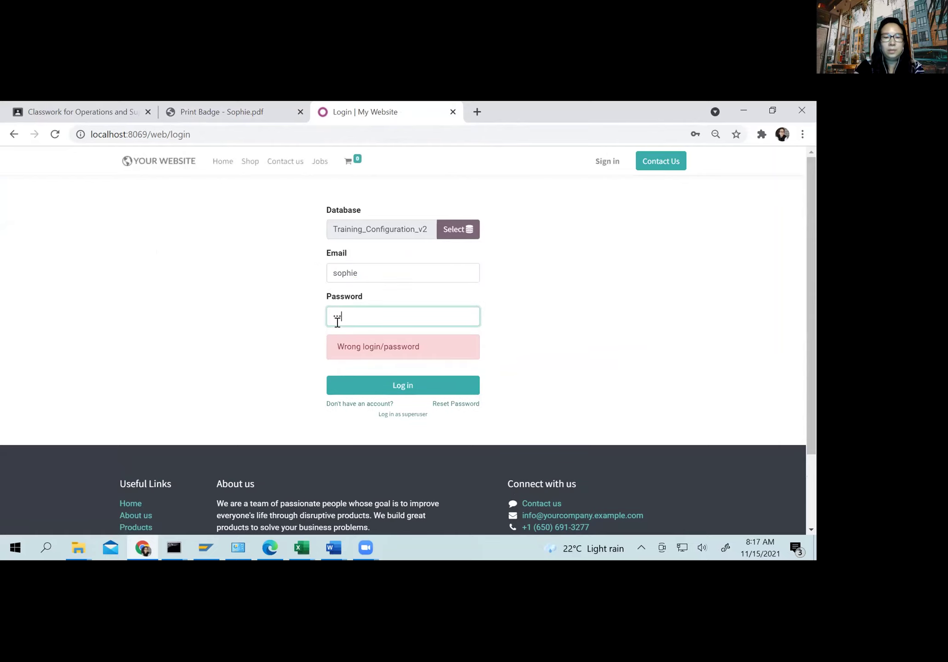
key(Return)
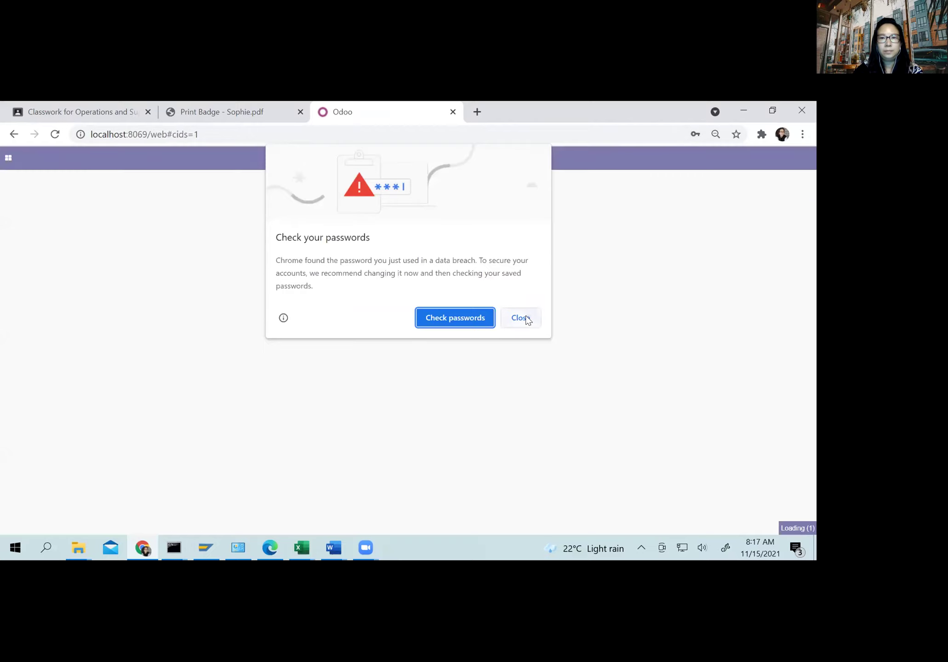
click(526, 316)
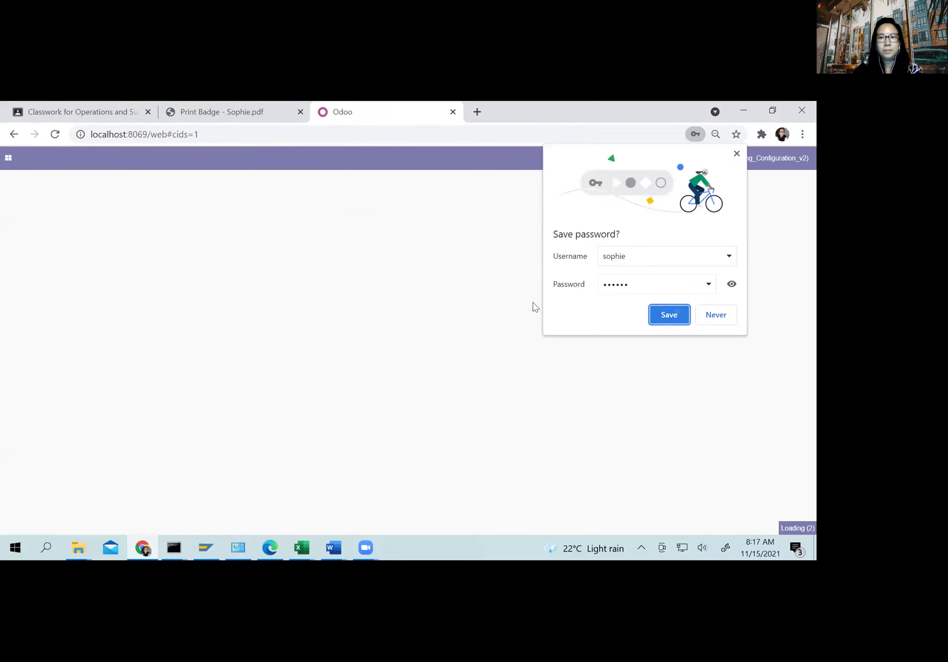
click(678, 314)
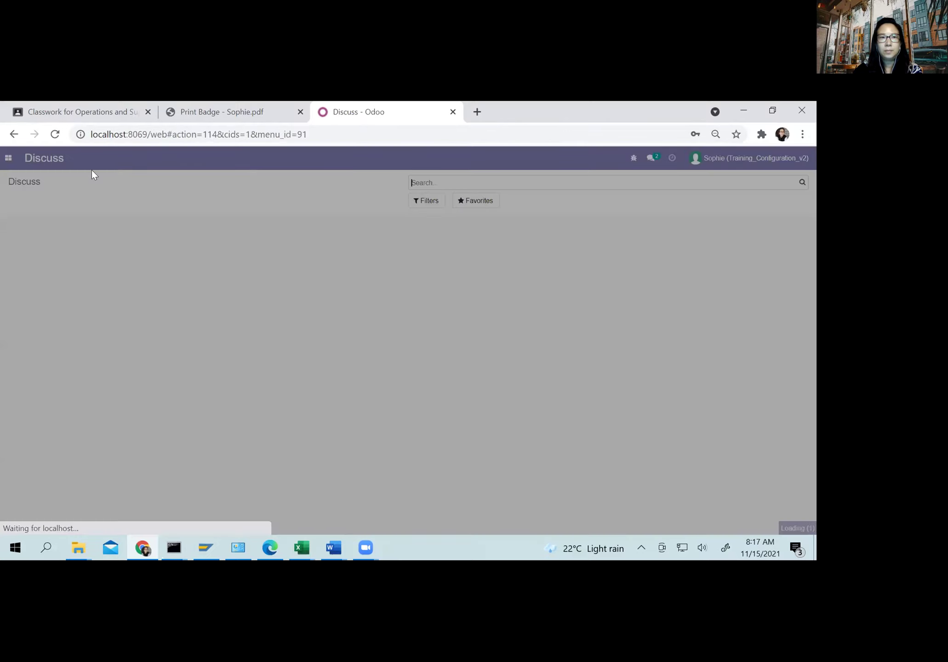
click(6, 159)
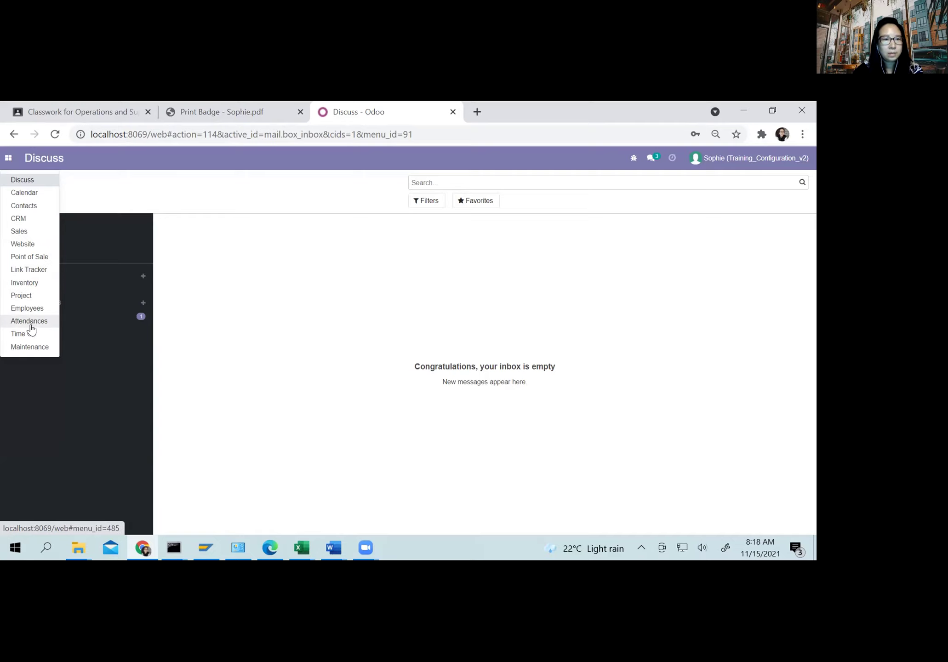
Step: As the employee, view the Employee Directory and the Attendances Check In / Check Out page
click(28, 309)
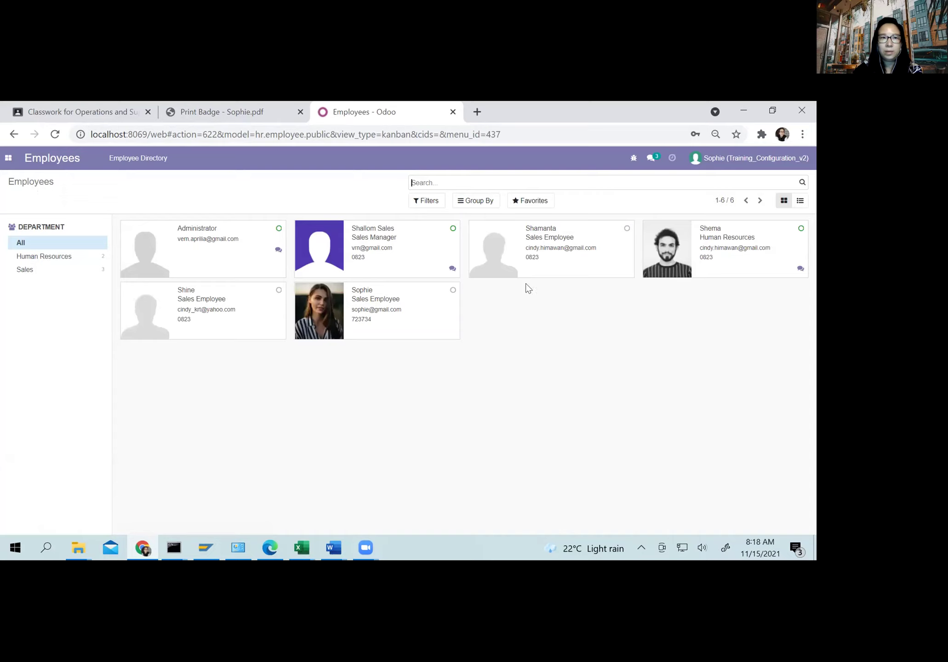
click(146, 162)
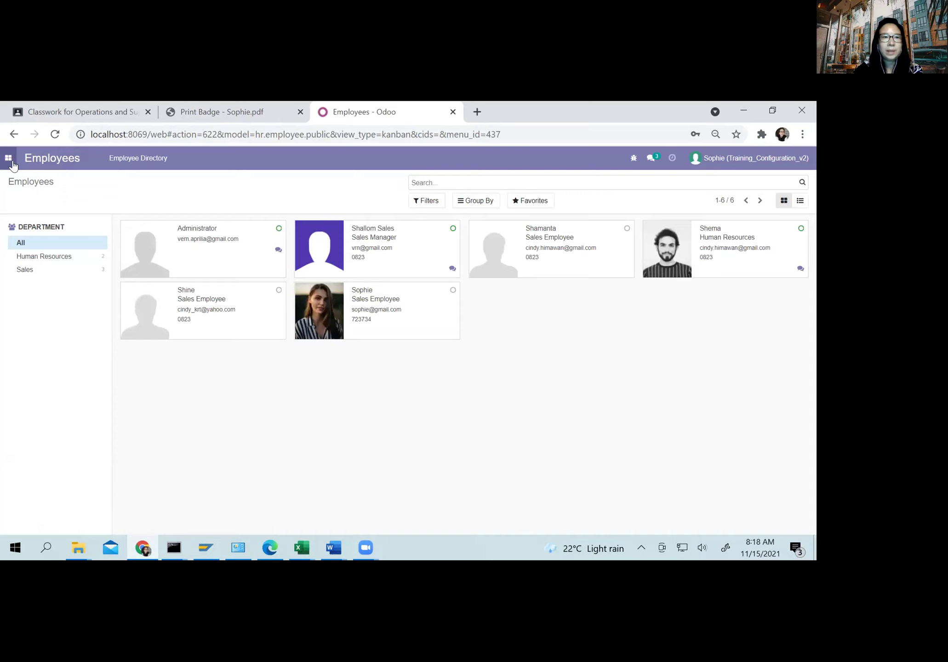
click(9, 158)
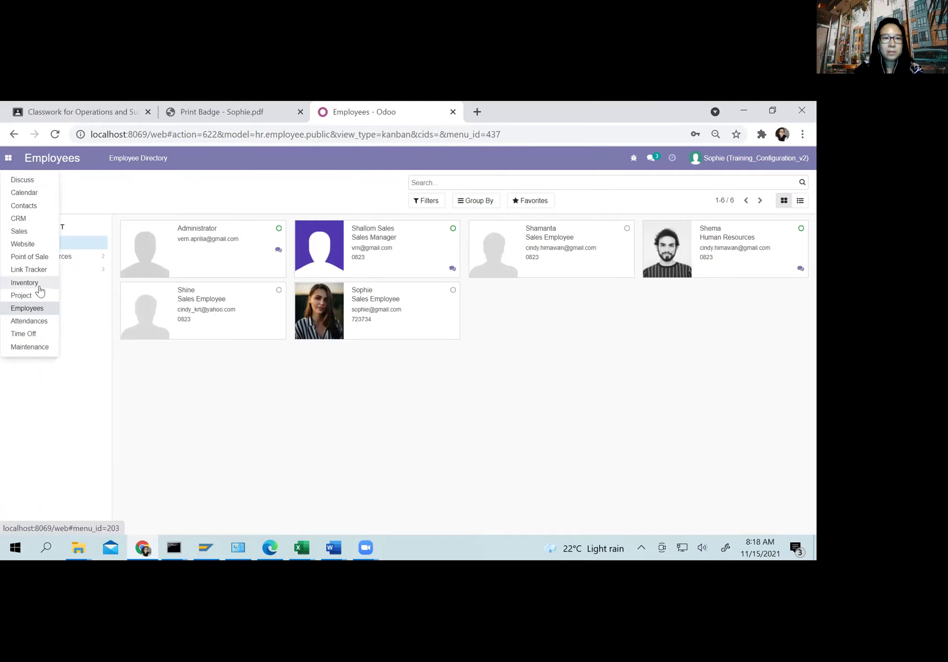
click(42, 324)
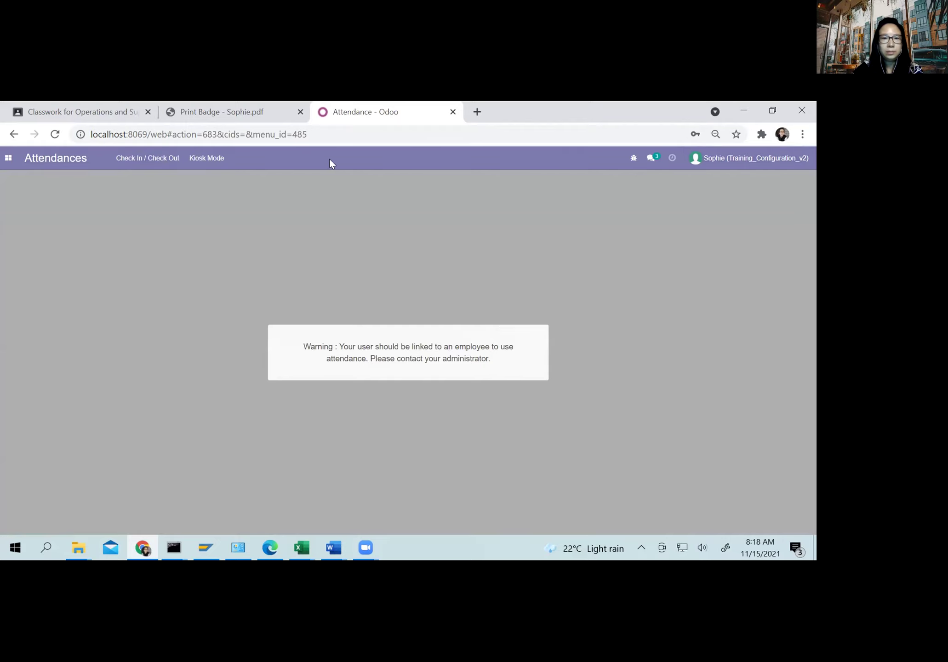
click(129, 159)
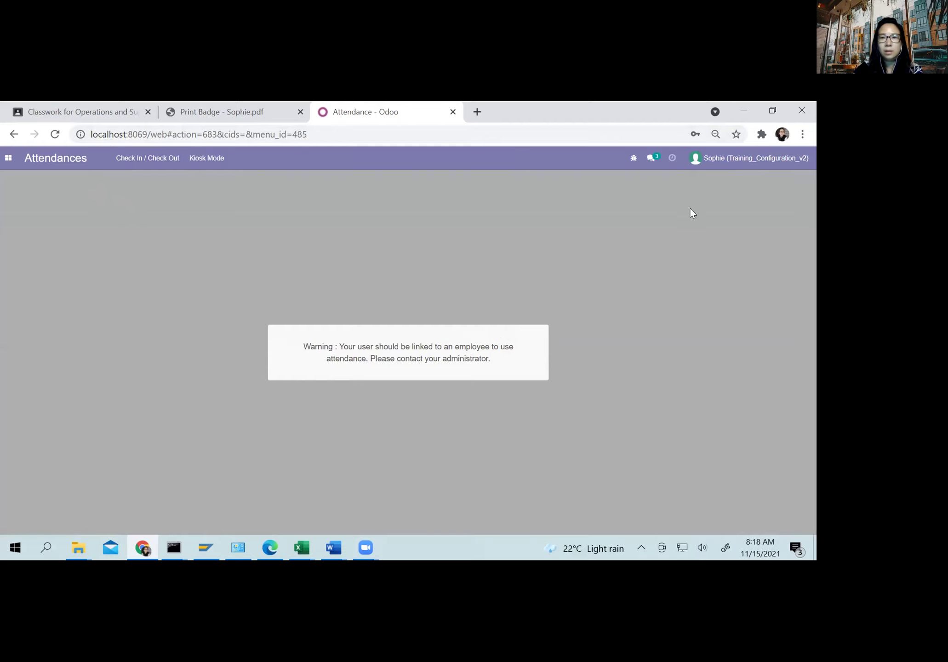
Step: Log out of the employee's account
click(704, 163)
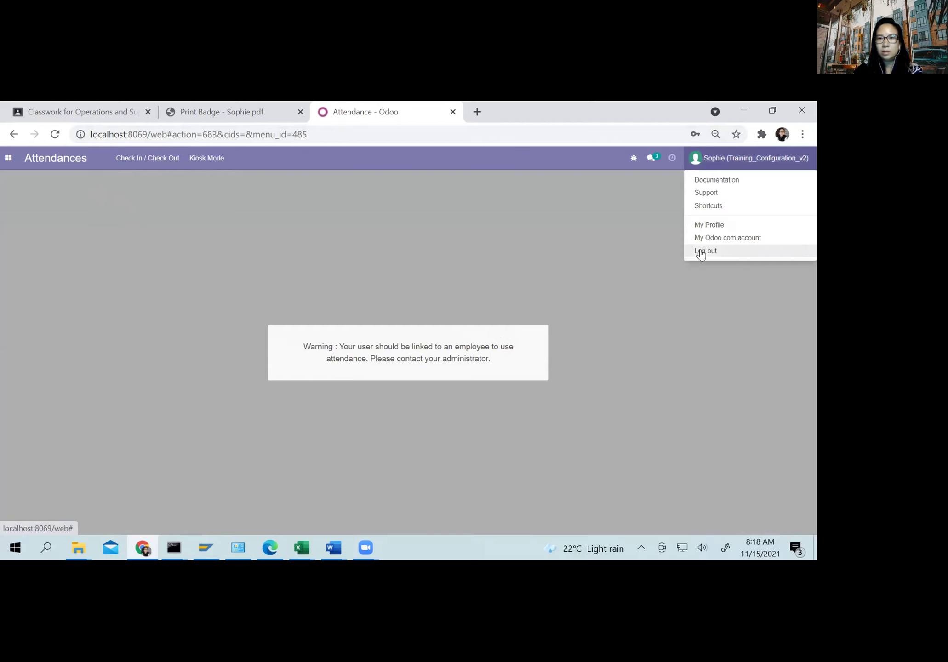
click(309, 345)
drag(311, 346, 491, 368)
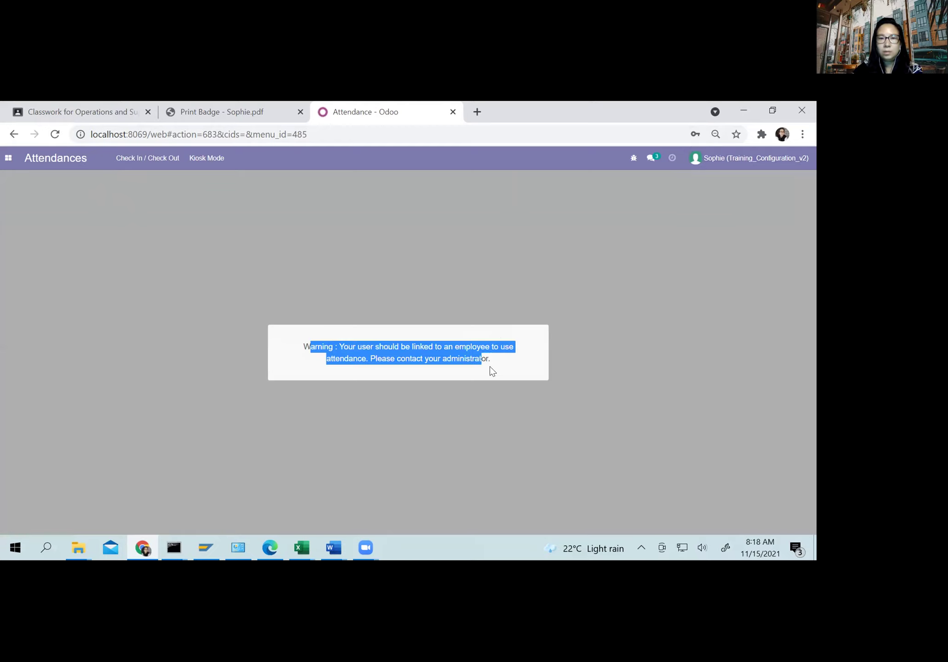
click(644, 311)
click(710, 161)
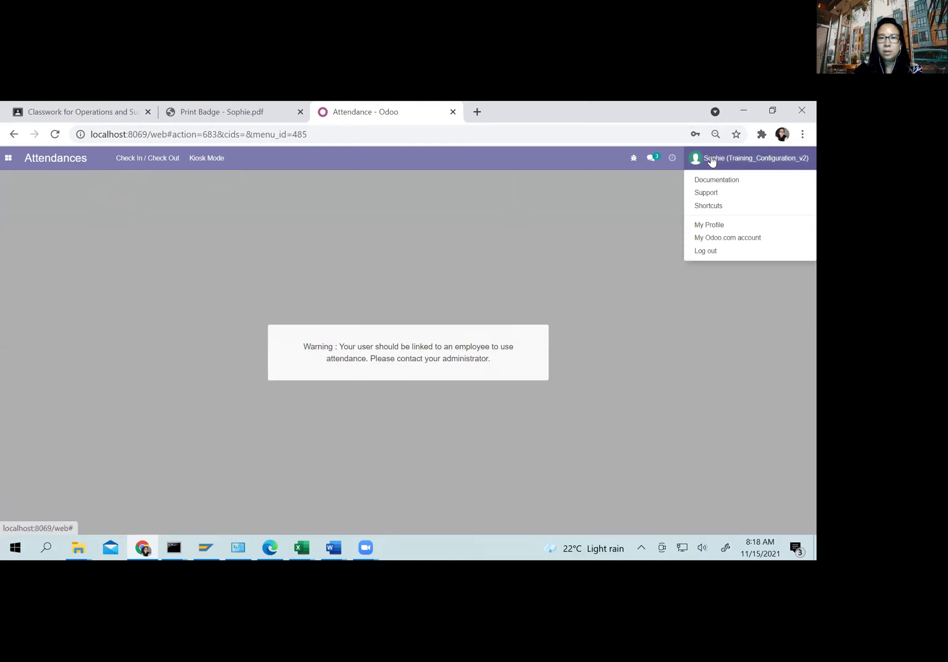
click(706, 251)
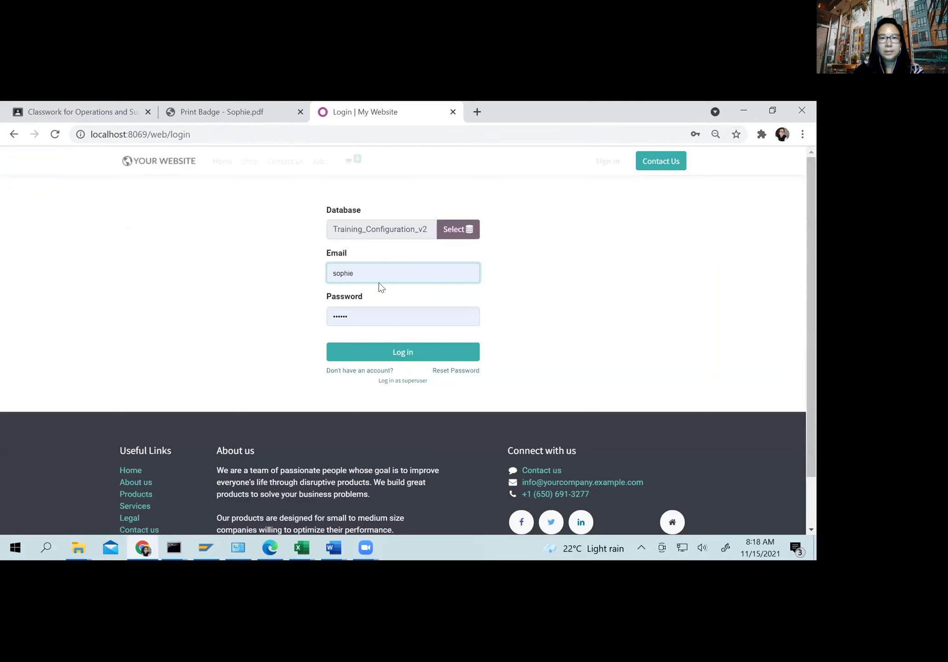
Step: Log in as Administrator with the saved login and open the Employees app
click(321, 268)
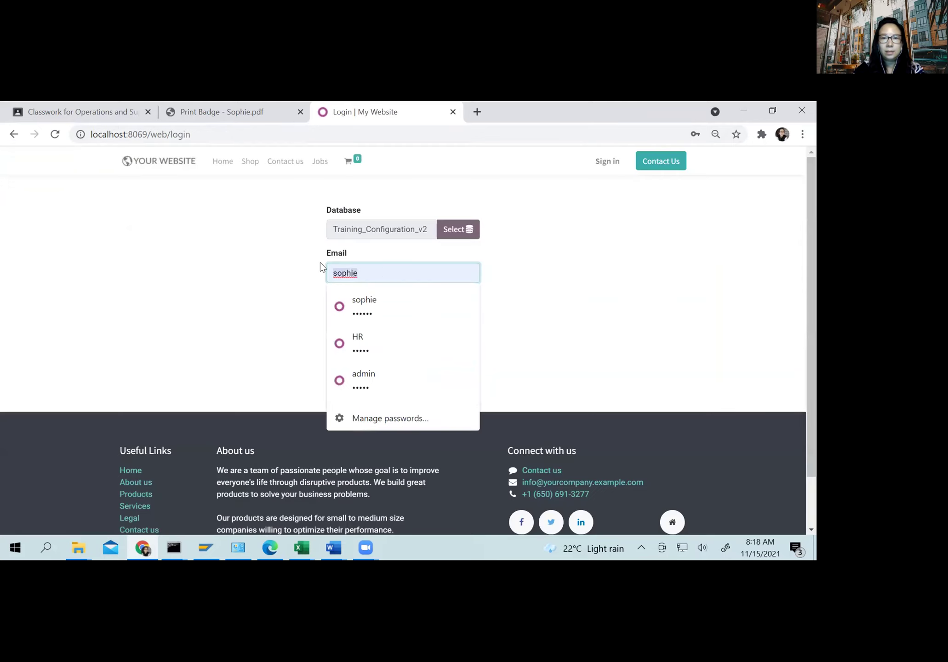
click(359, 378)
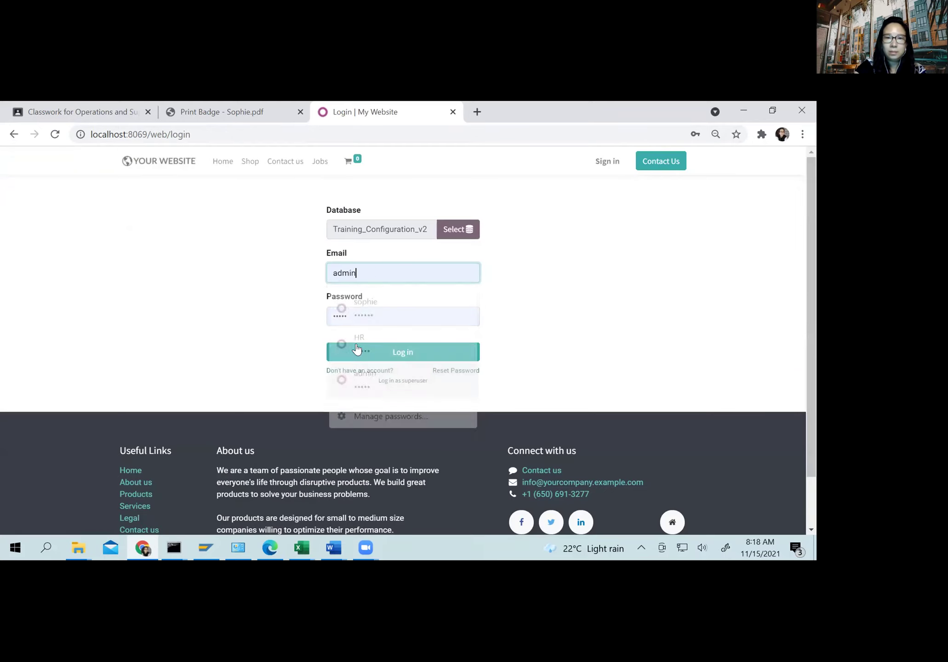
click(358, 352)
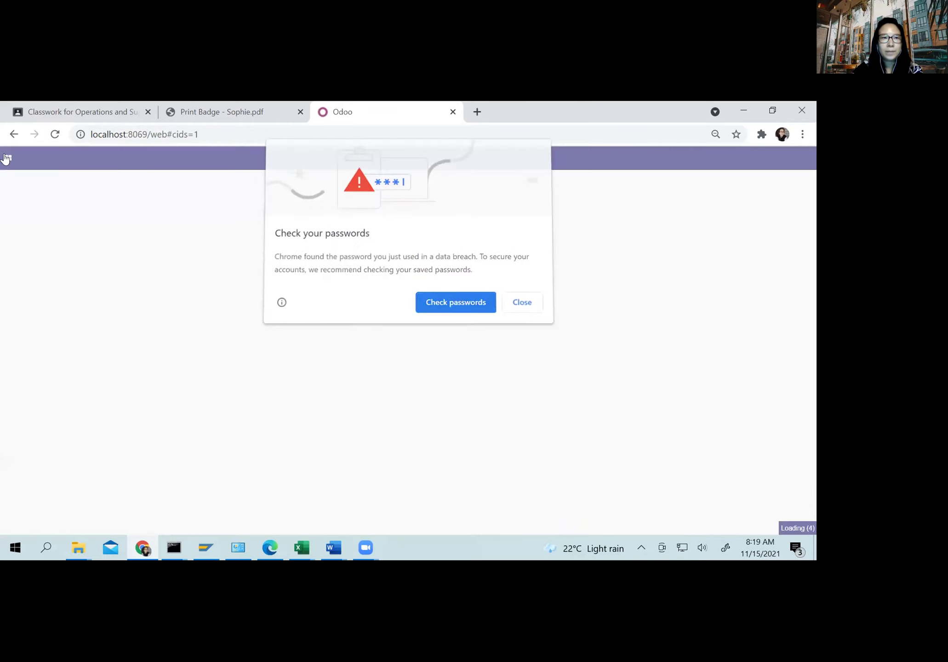
click(8, 158)
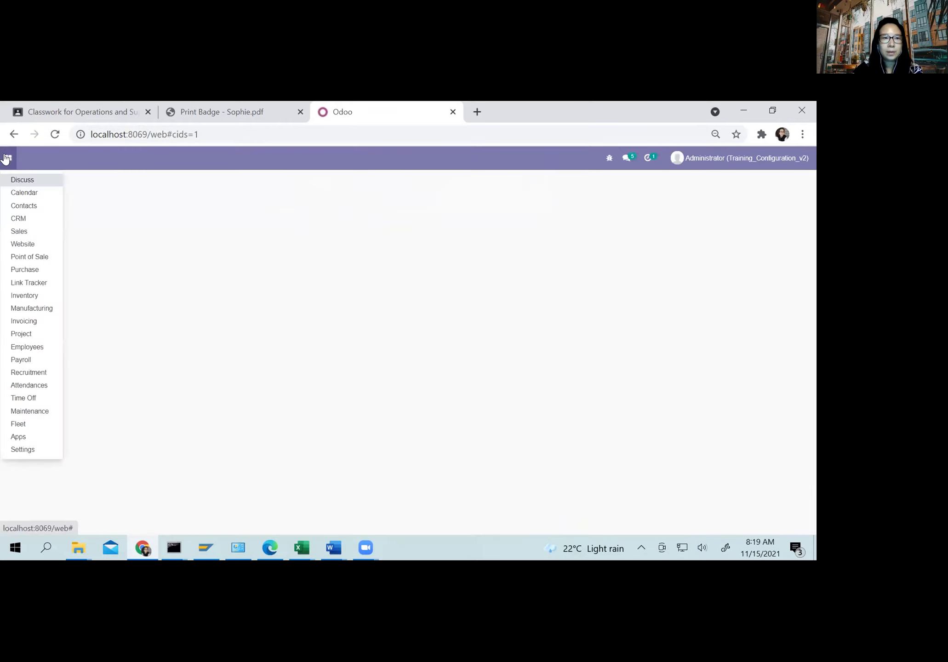
click(29, 351)
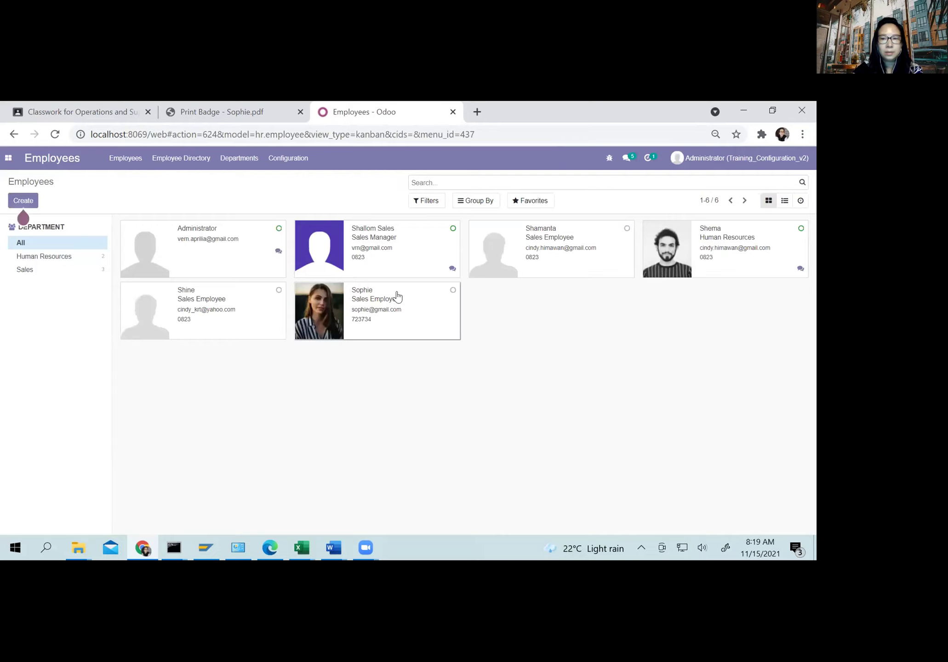
Step: In the employee's HR Settings, set Related User to her own account and save
click(398, 297)
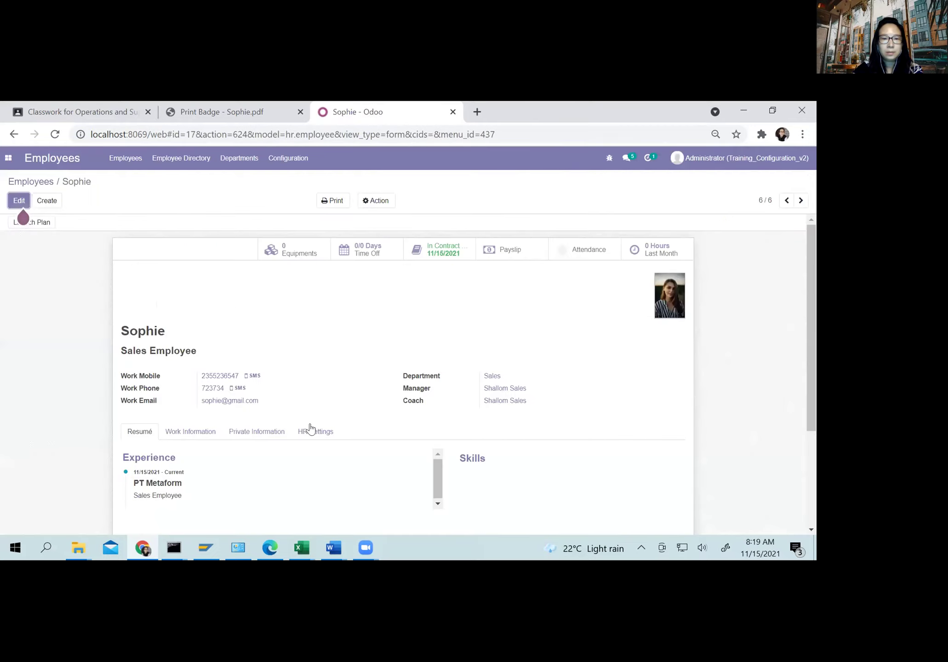
click(311, 430)
scroll(59, 249, down, 2)
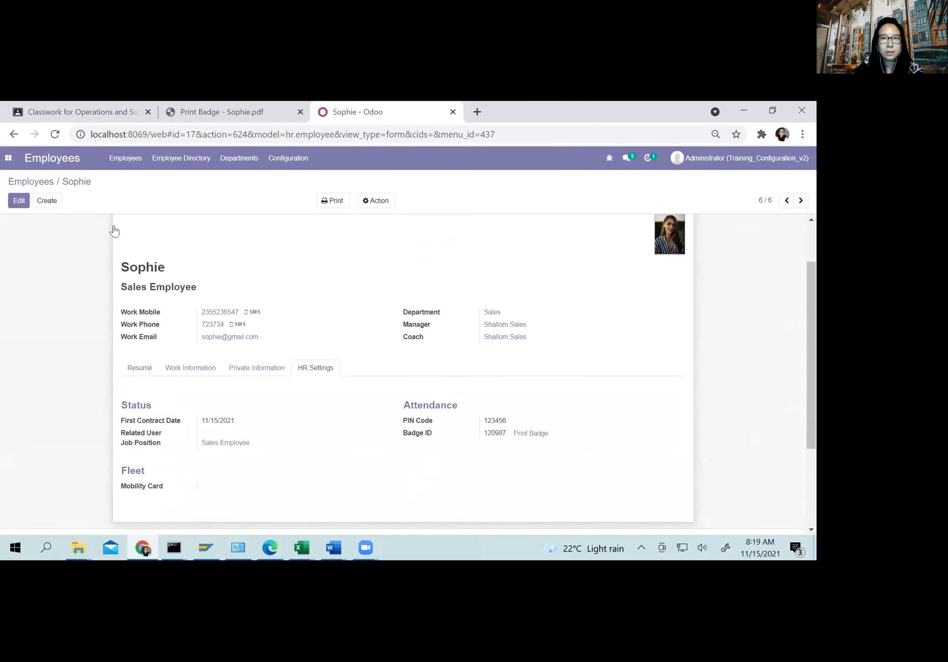
click(246, 426)
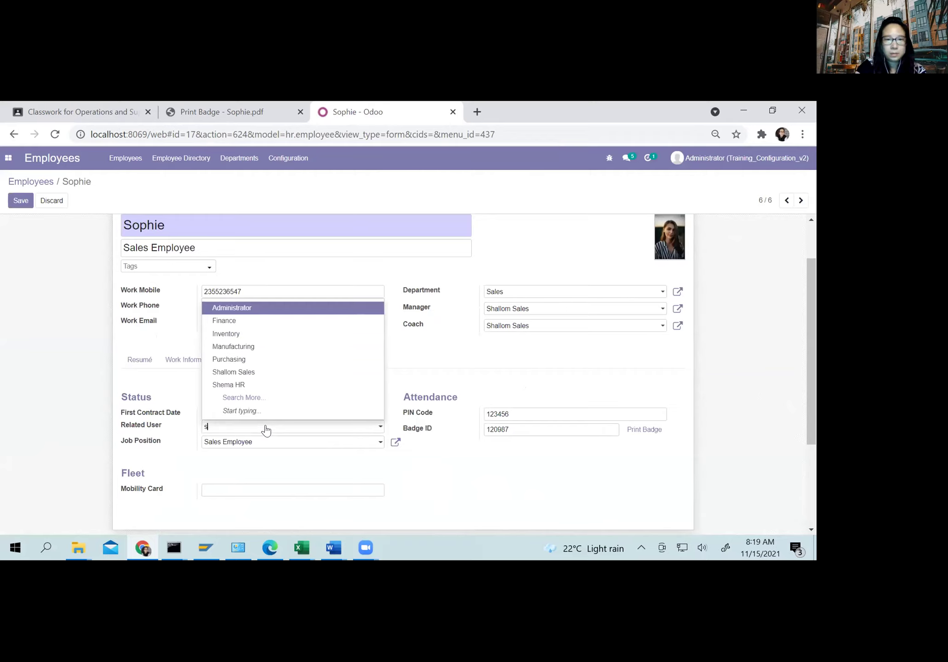
text(sop)
click(247, 442)
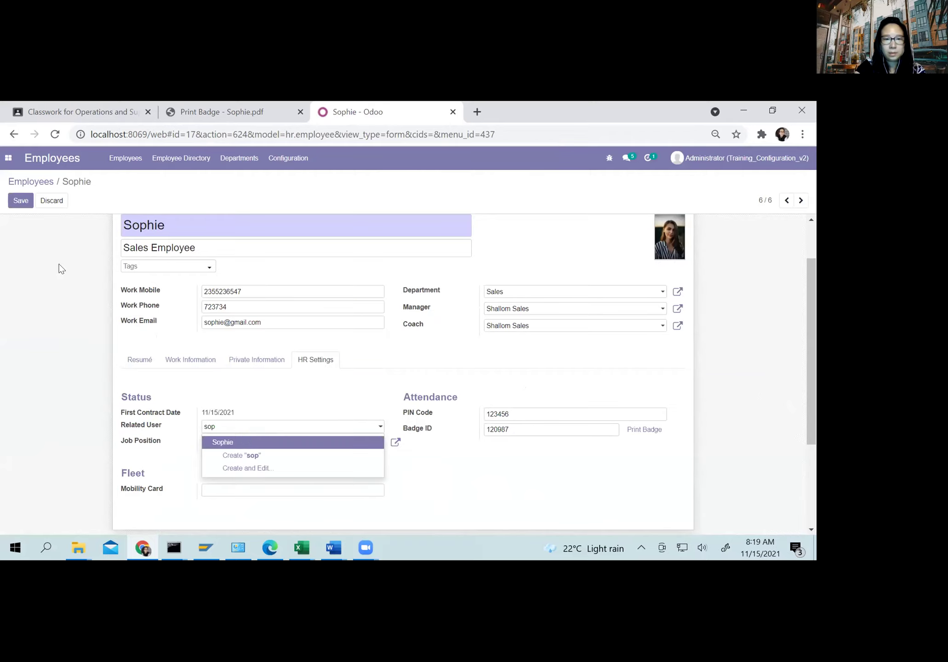
click(15, 203)
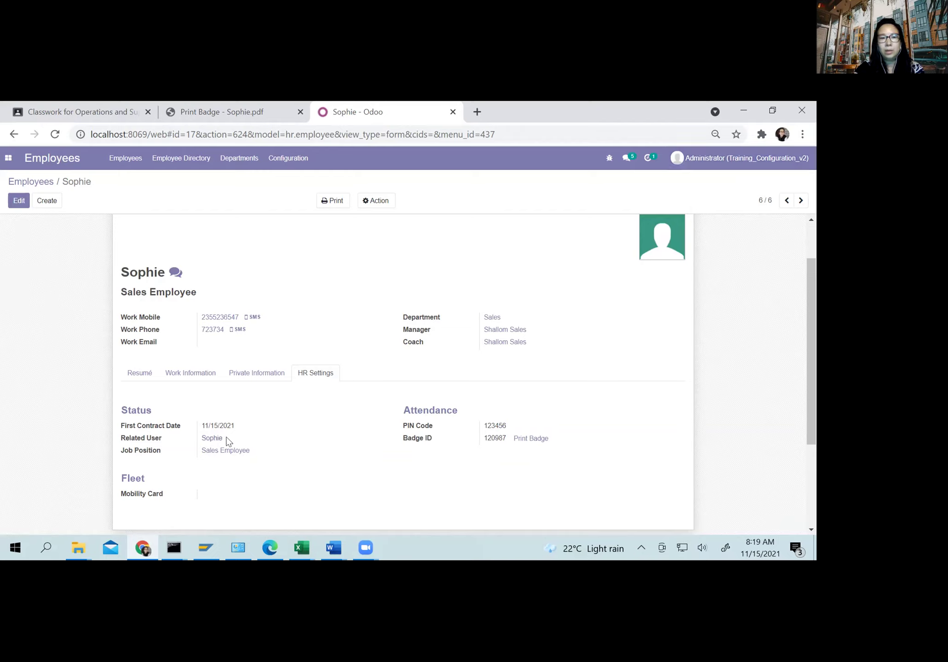
Step: Log out of Administrator, sign in with the employee's saved login, and open Attendances
click(680, 157)
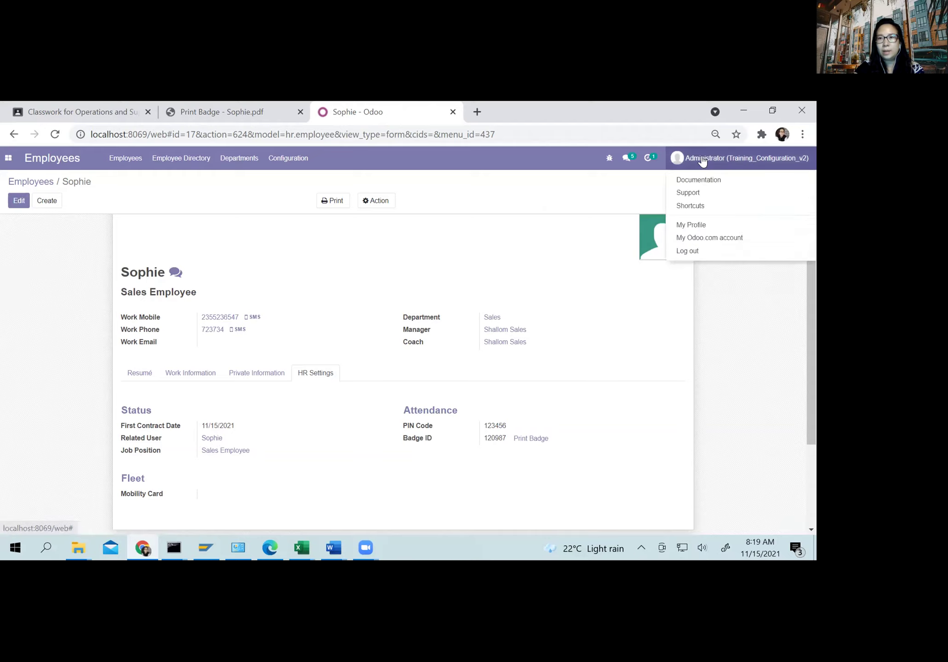
click(694, 251)
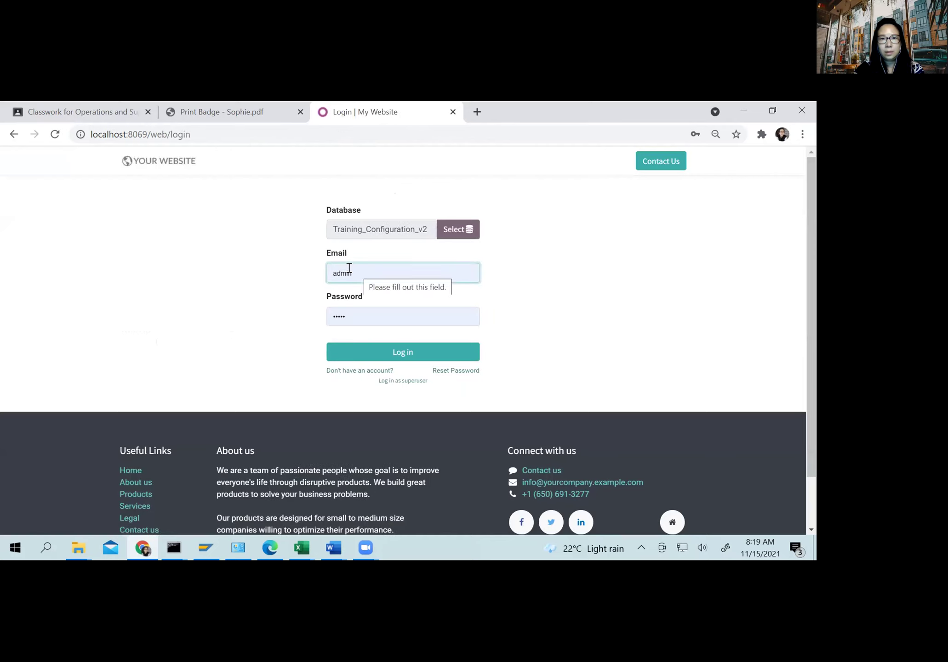
click(358, 277)
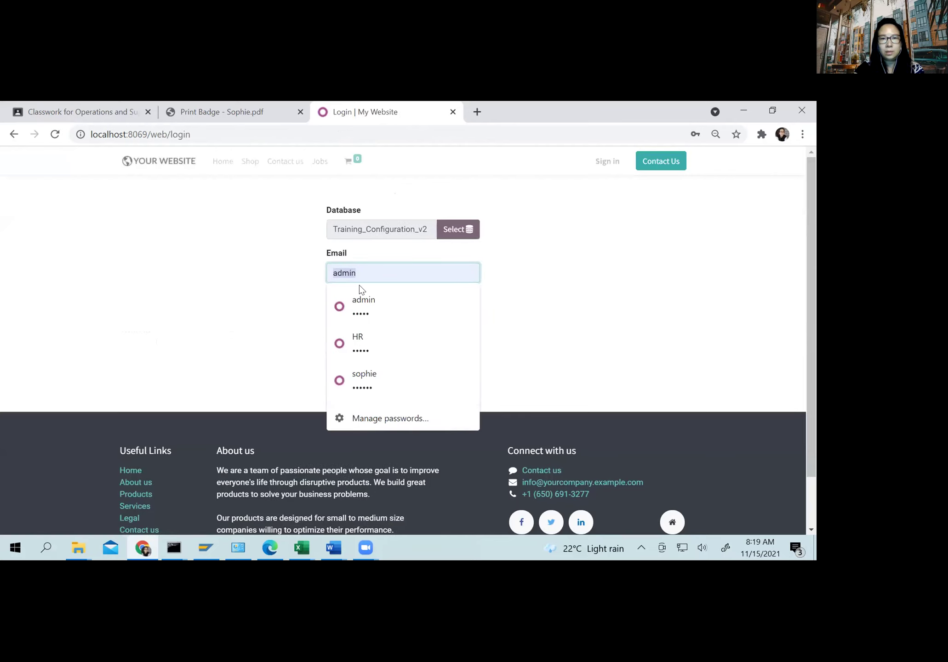
click(370, 374)
click(368, 351)
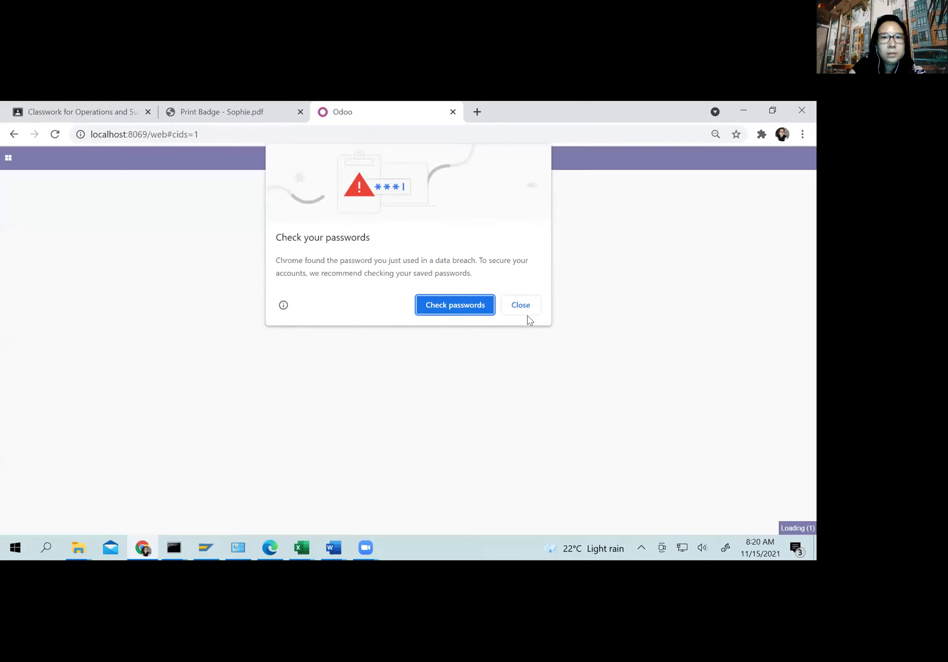
click(521, 306)
click(8, 158)
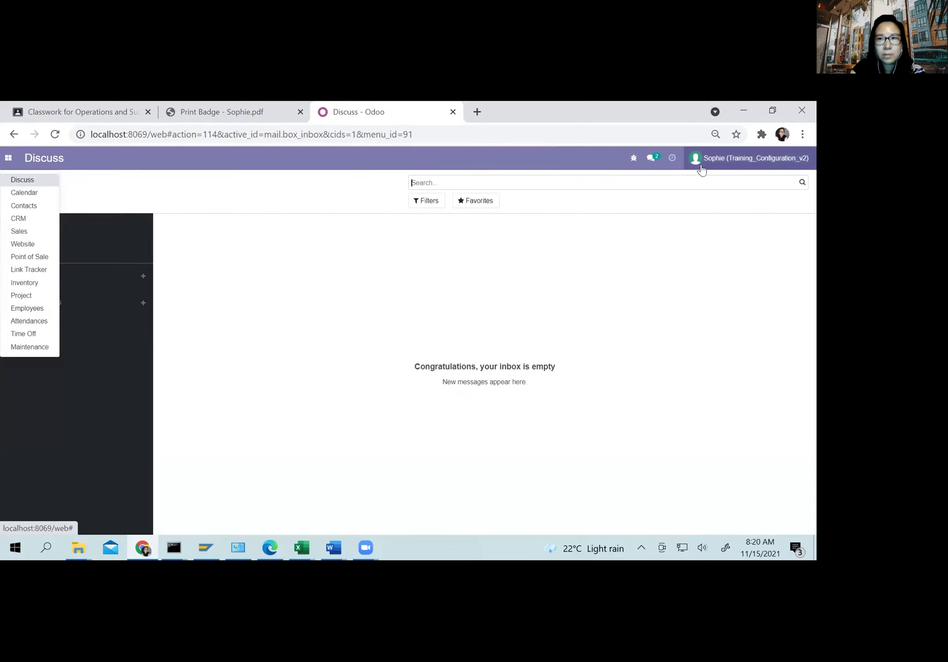
click(27, 321)
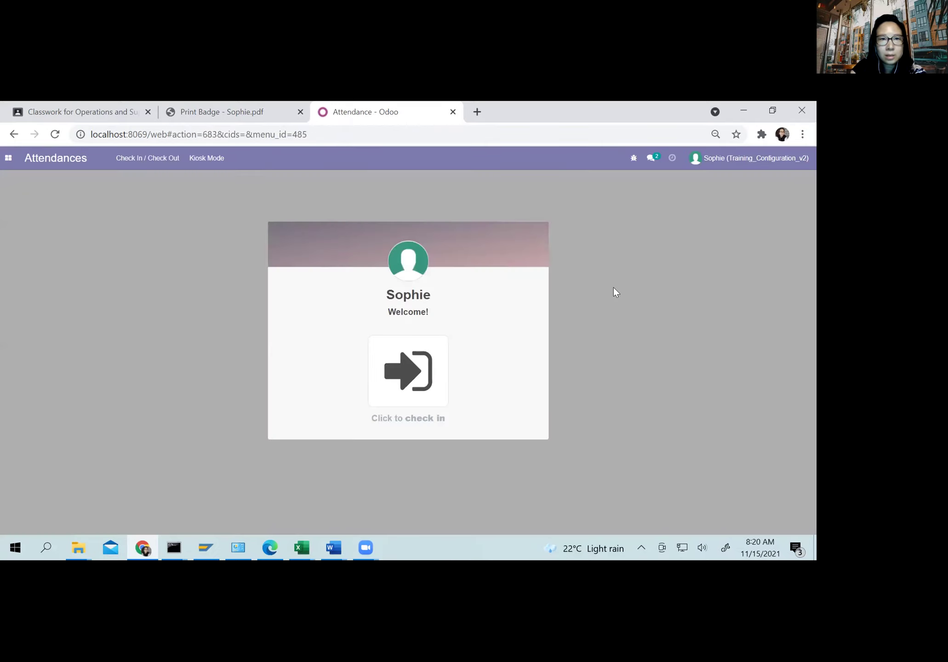
Step: Check the employee in at 08:20:15, then bring up the attendance kiosk welcome screen
click(397, 367)
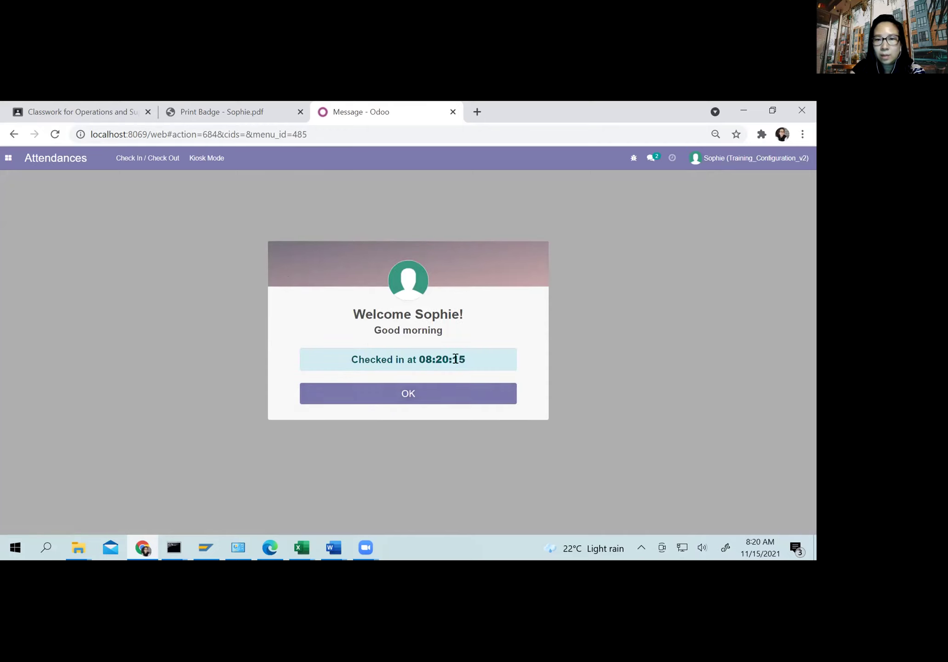
click(406, 394)
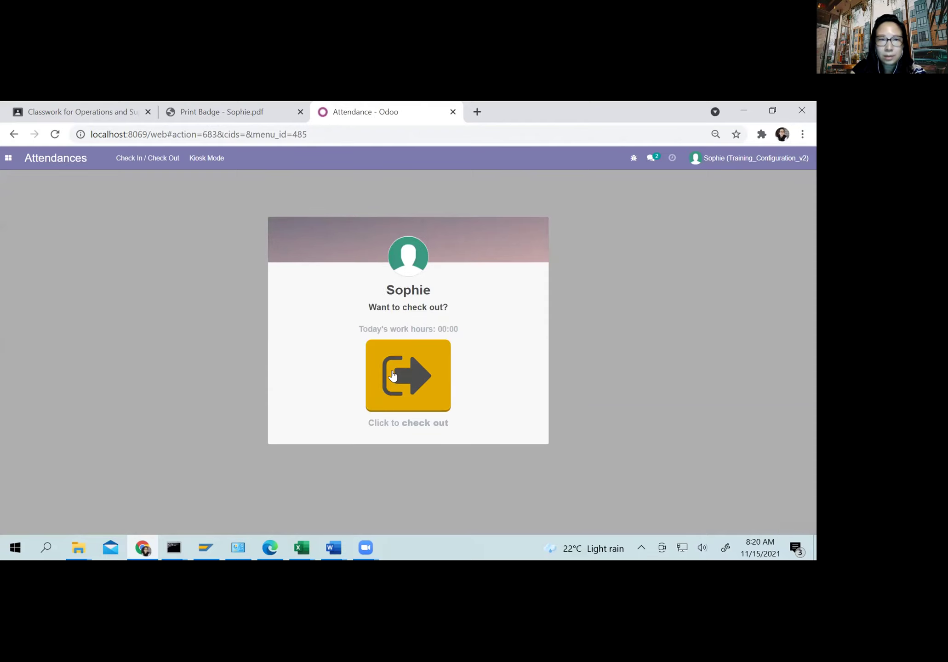
click(197, 164)
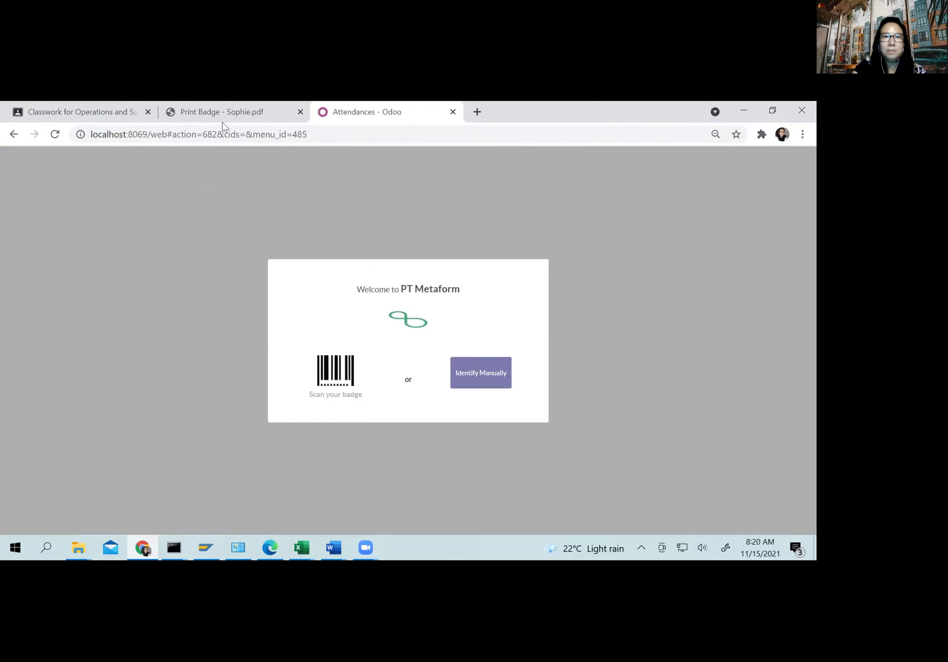
Step: Glance at the employee's badge PDF, then try manual identification at the kiosk and back out
click(232, 109)
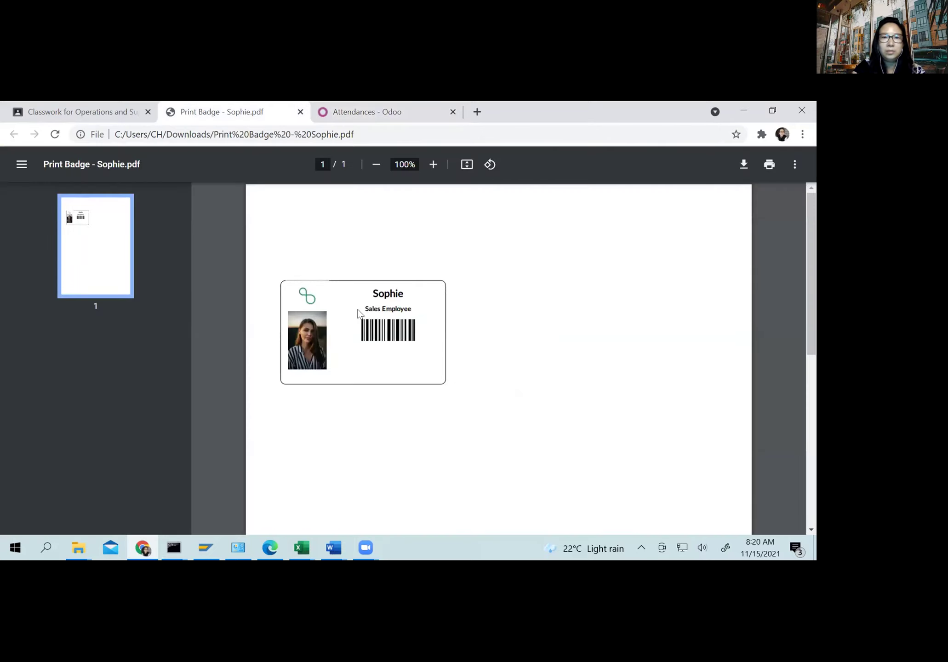
click(398, 110)
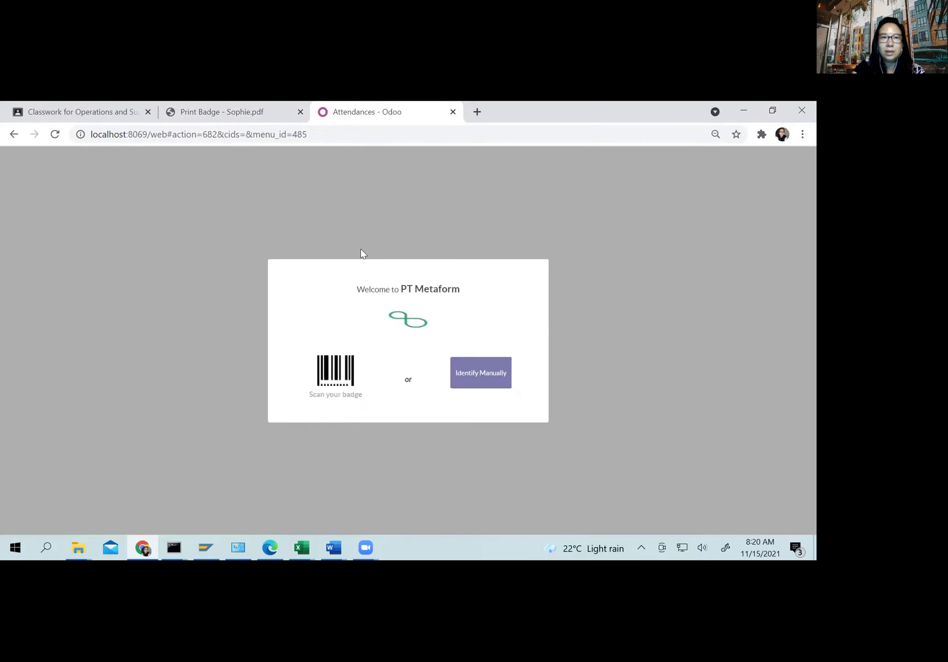
click(478, 381)
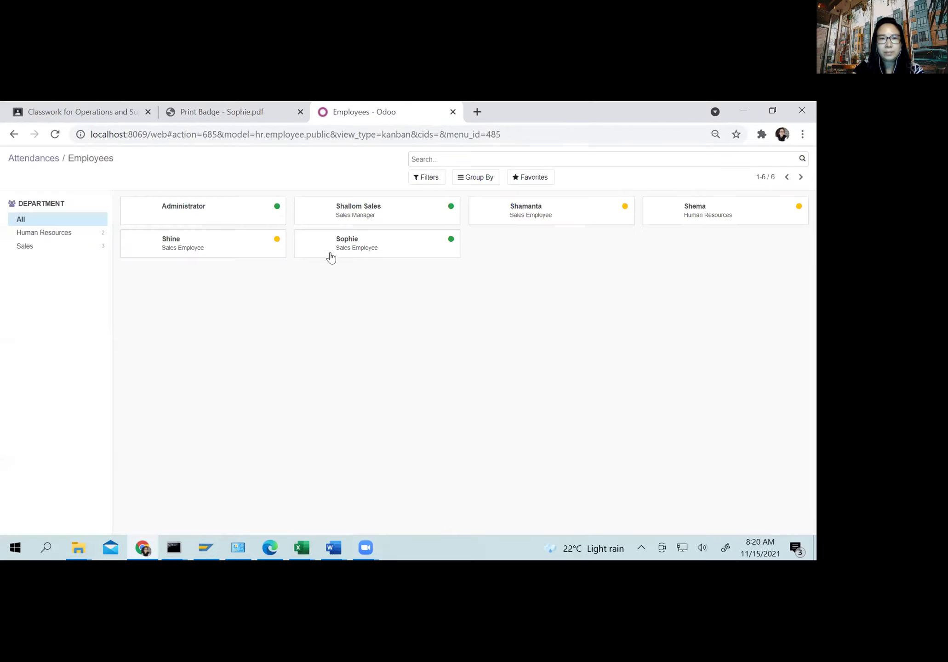
click(355, 266)
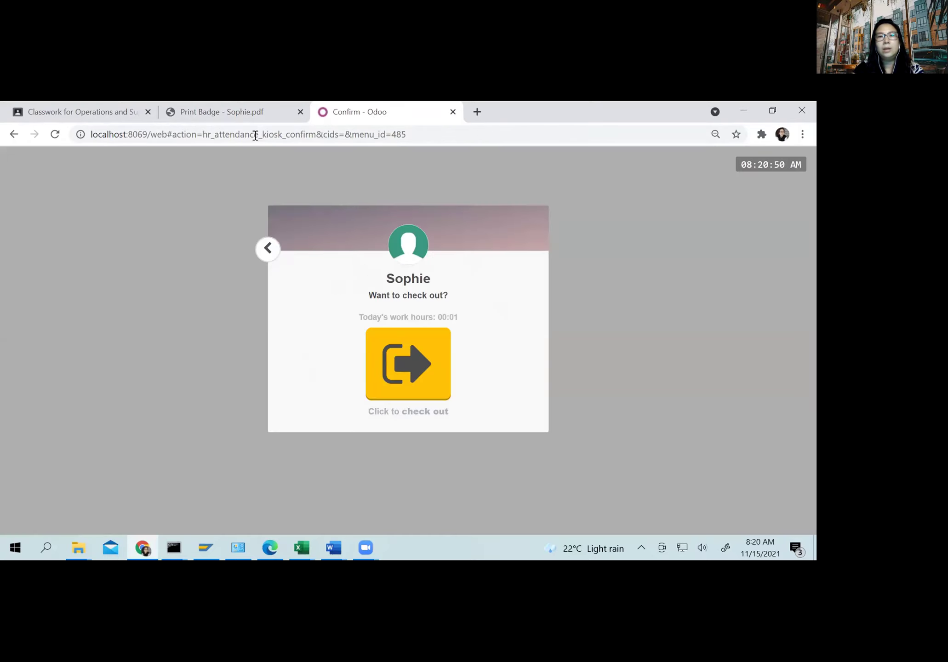
click(268, 249)
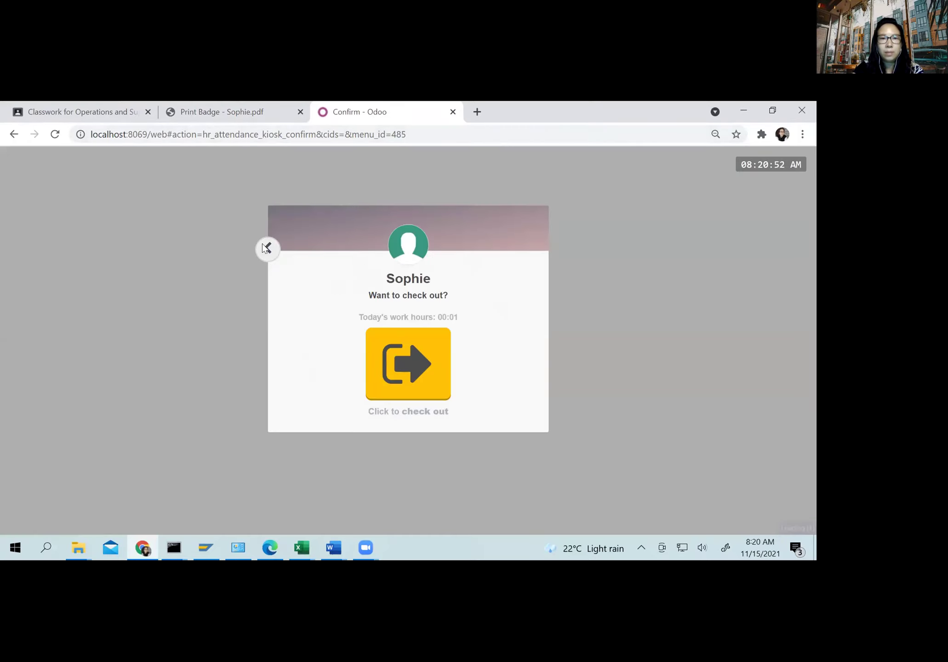
Step: Manually identify the sales manager and check out at 08:21:00 after 8 hours 21 minutes
click(469, 382)
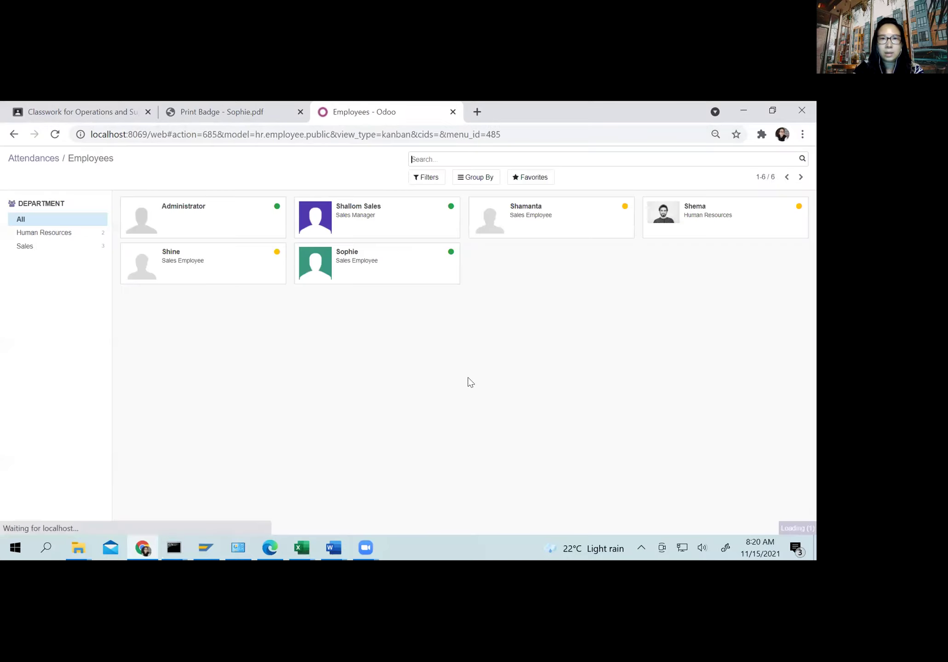
click(368, 233)
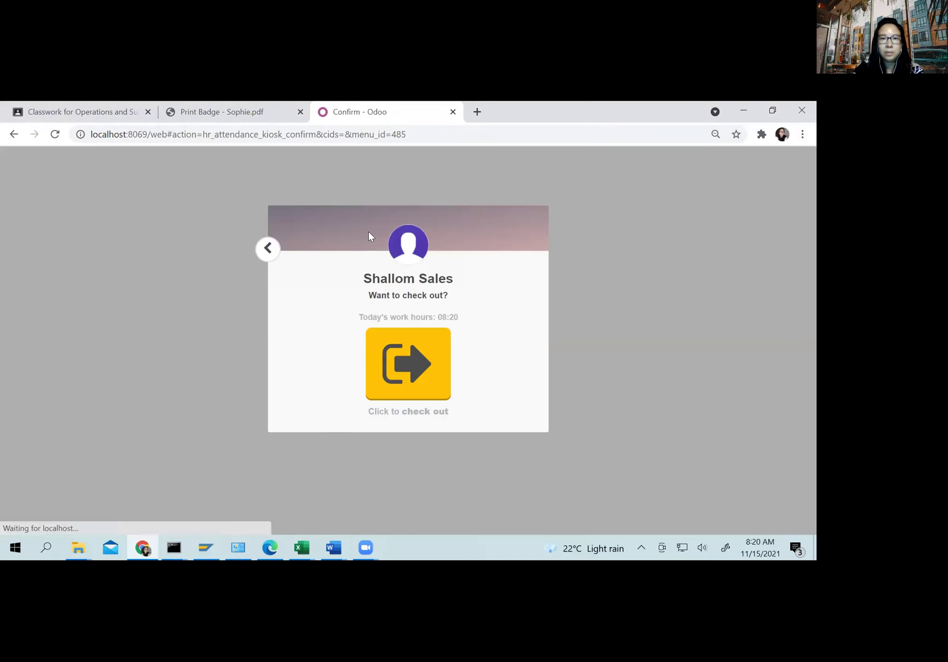
click(401, 372)
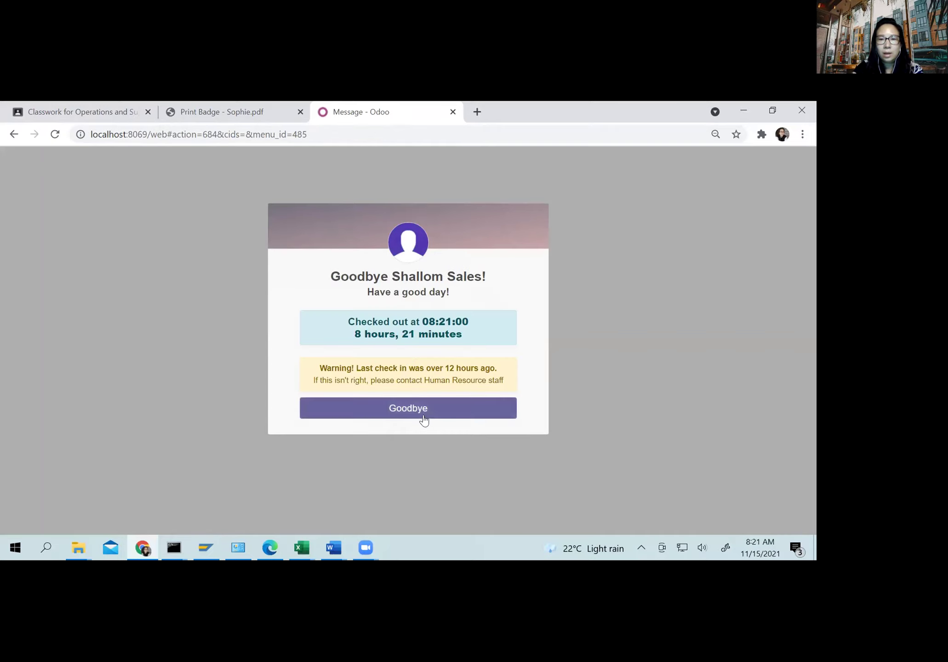
click(405, 410)
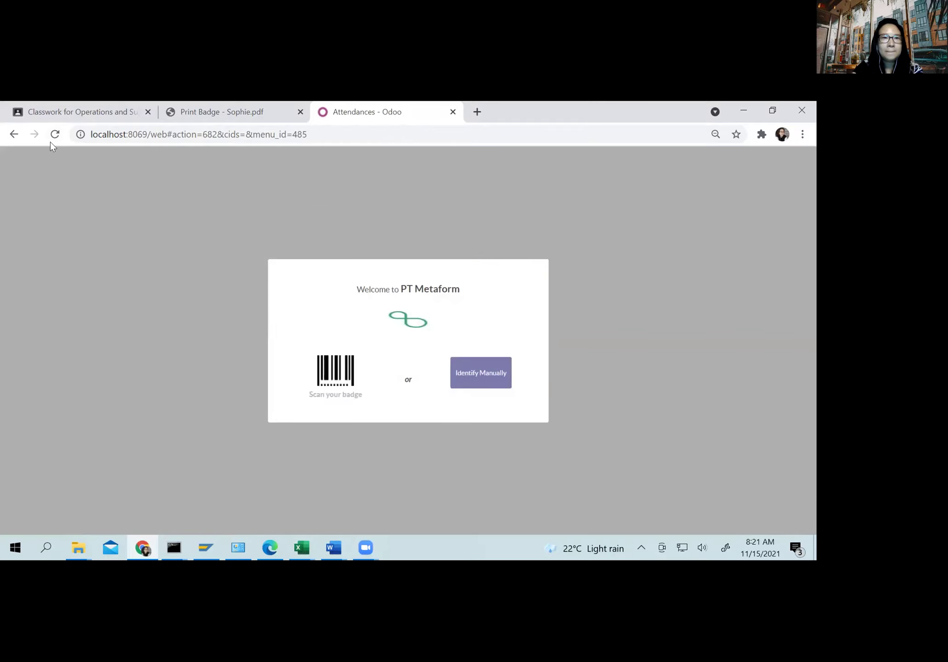
click(12, 134)
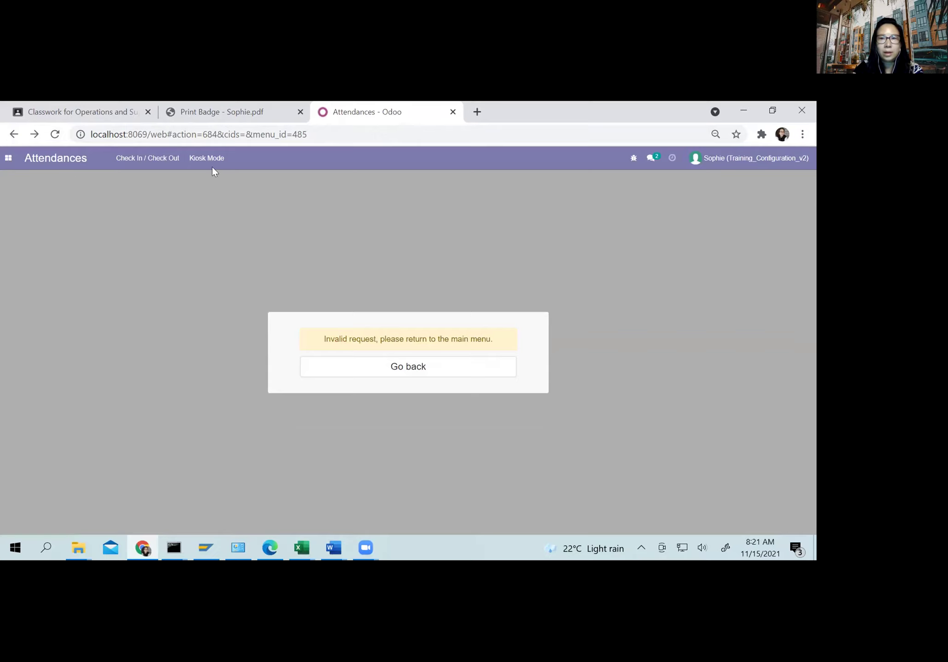
Step: Leave the Invalid request page and open the Time Off app's November 2021 calendar
click(8, 158)
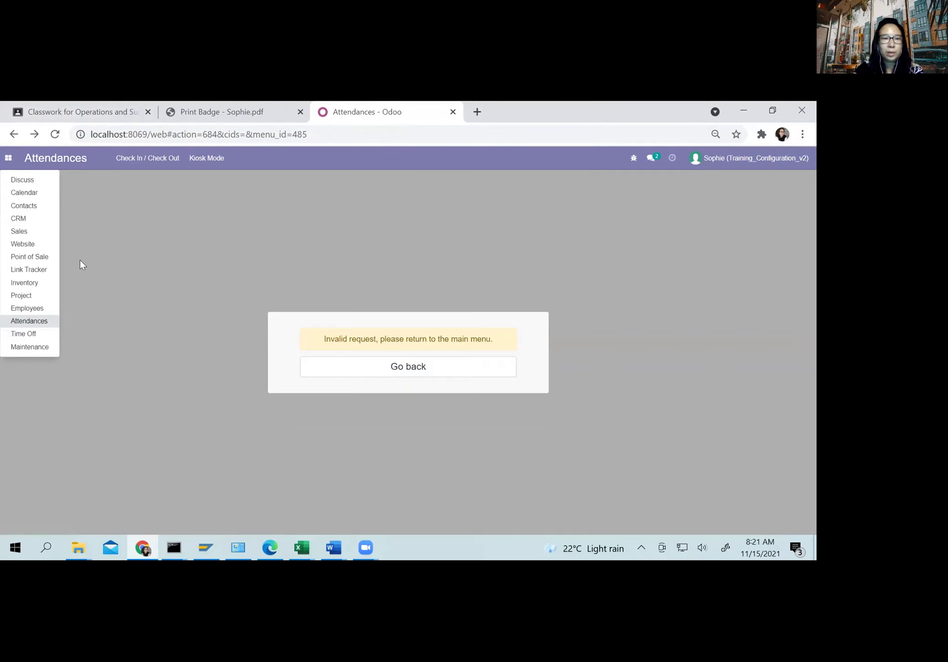
click(32, 333)
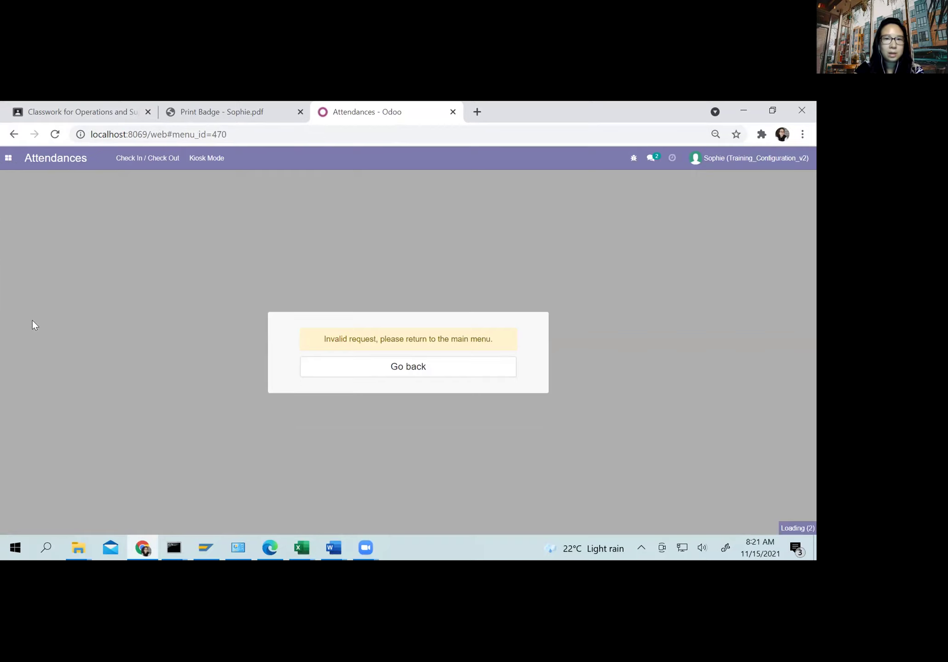
click(379, 366)
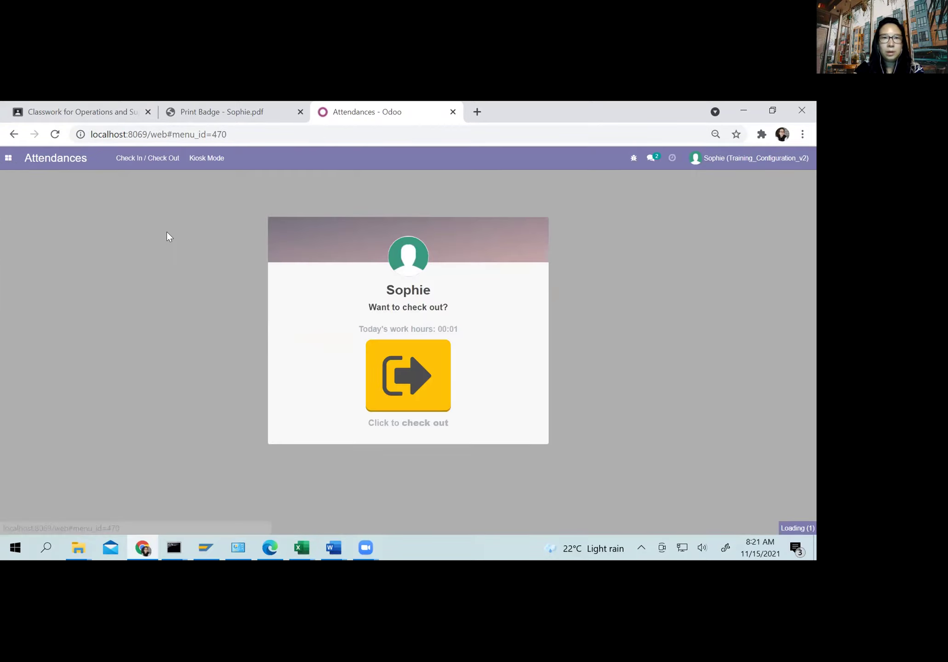
click(8, 158)
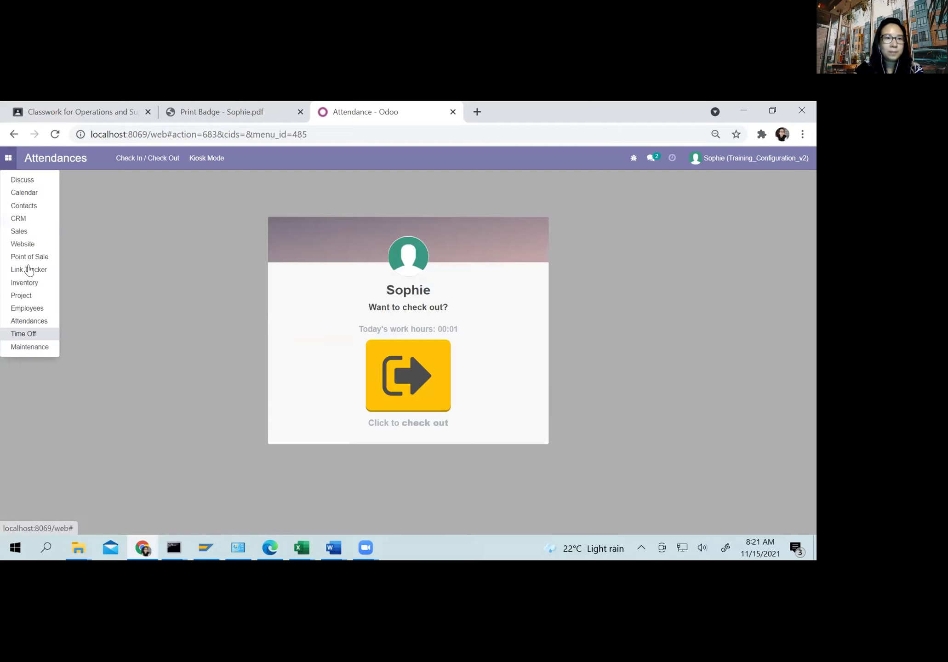
click(31, 333)
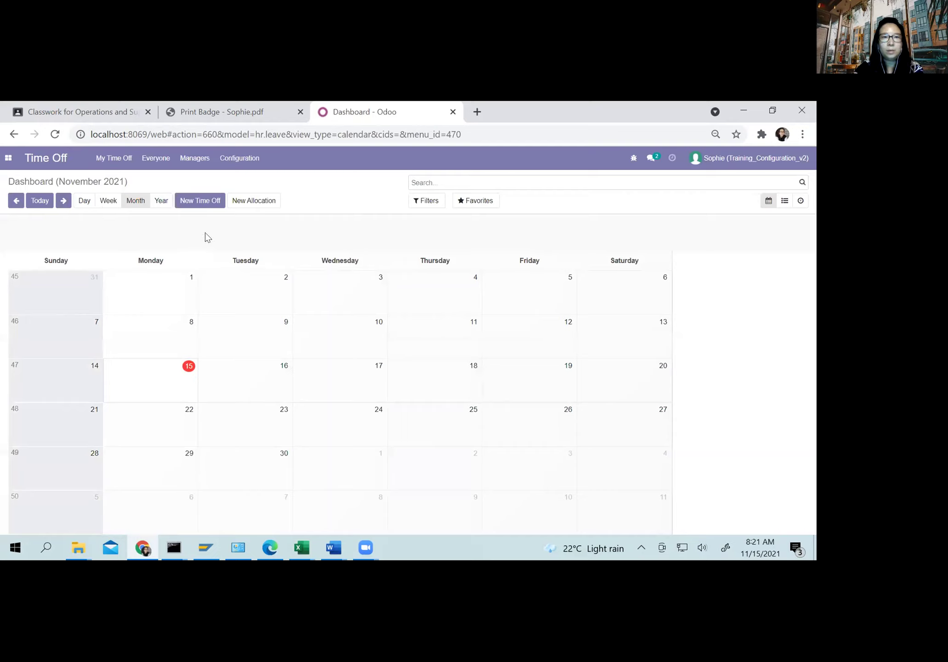
Step: Request one day of Paid Time Off on 11/16/2021 described 'Urgent' and save it
click(205, 204)
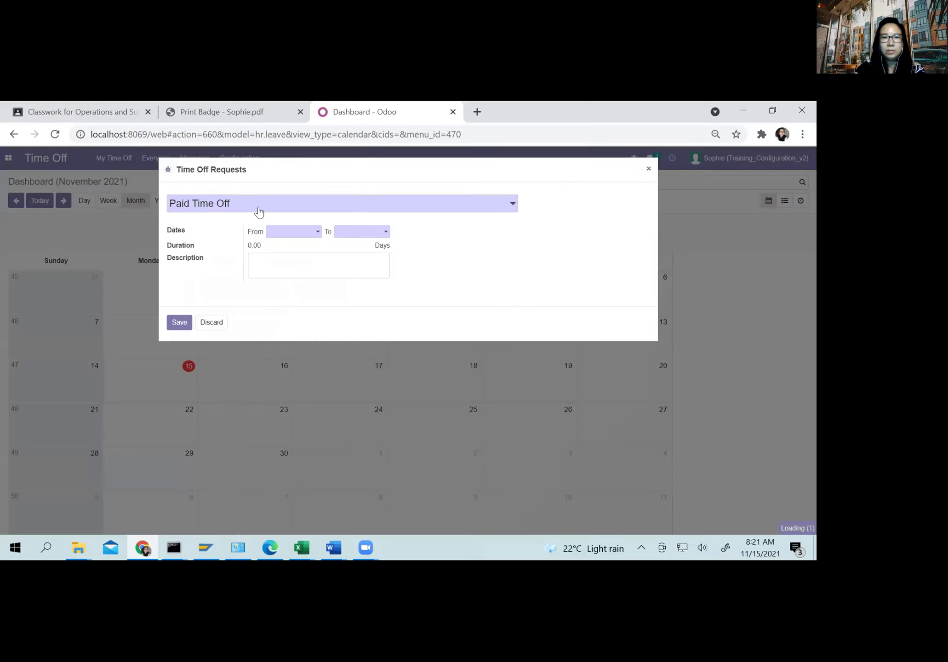
click(310, 208)
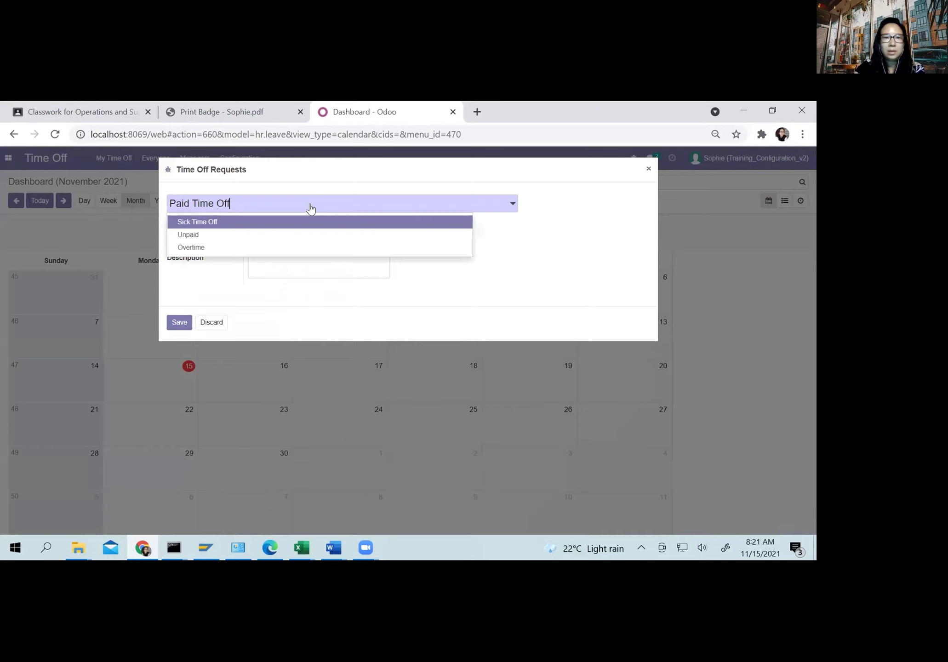
click(242, 201)
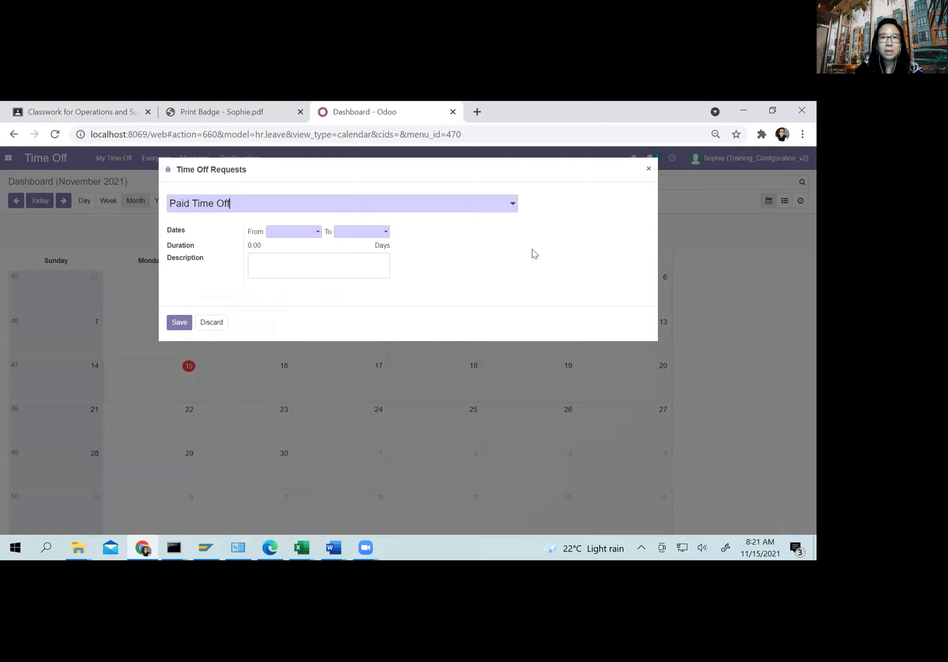
click(290, 232)
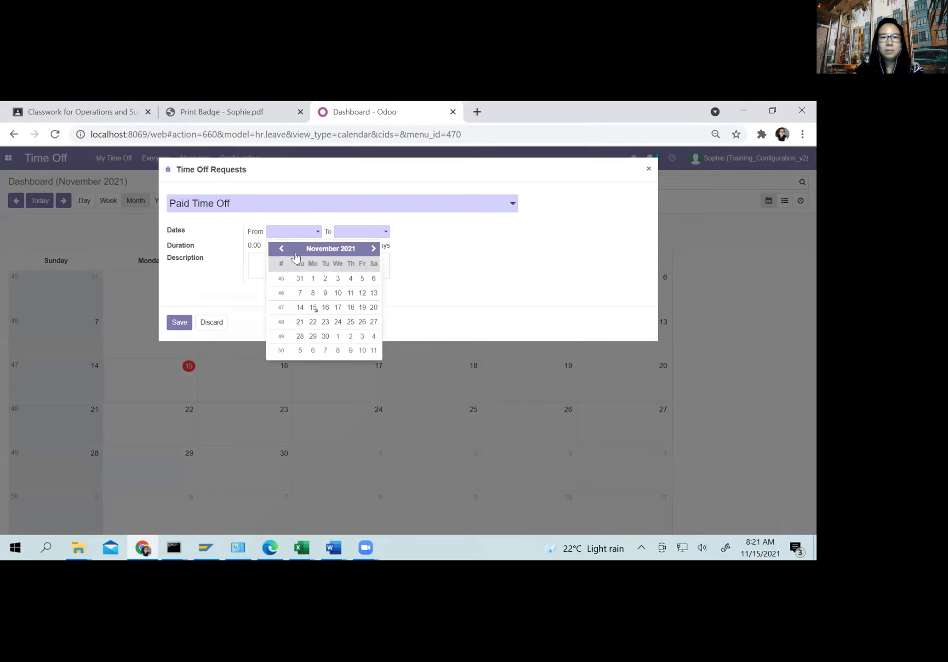
click(324, 307)
click(353, 232)
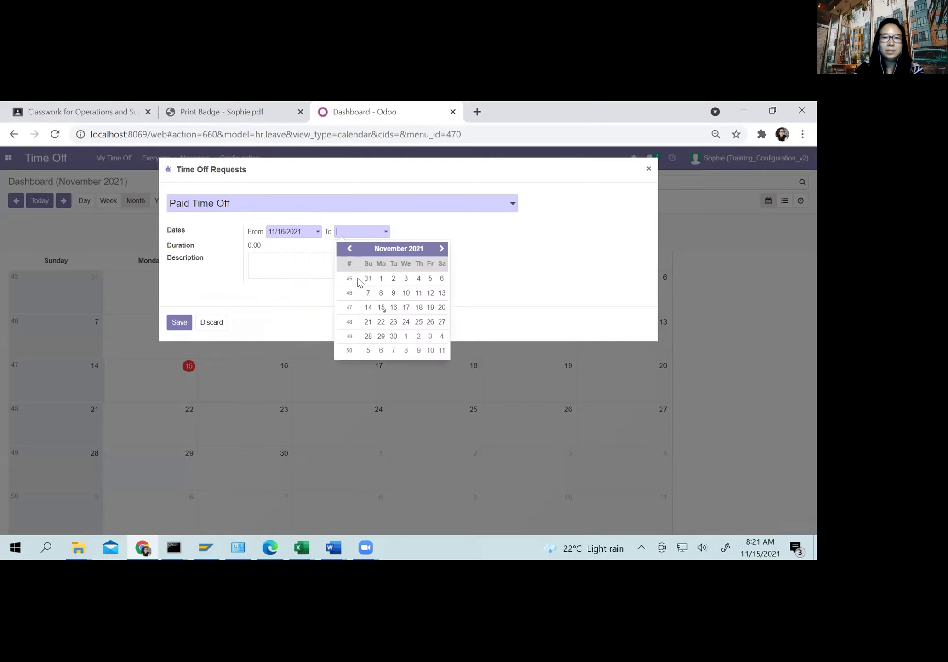
click(391, 308)
click(297, 260)
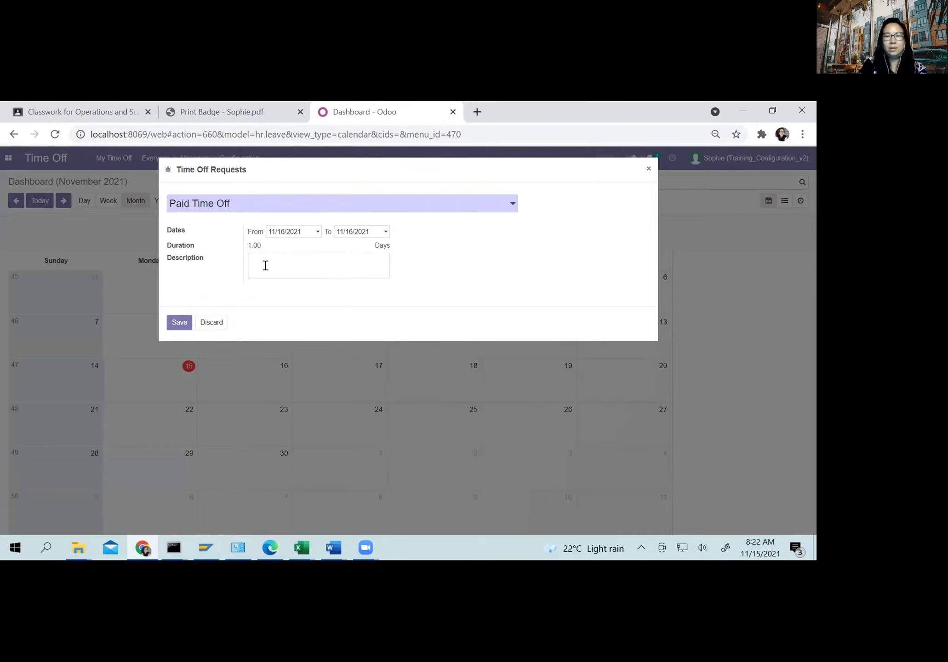
text(Urgent)
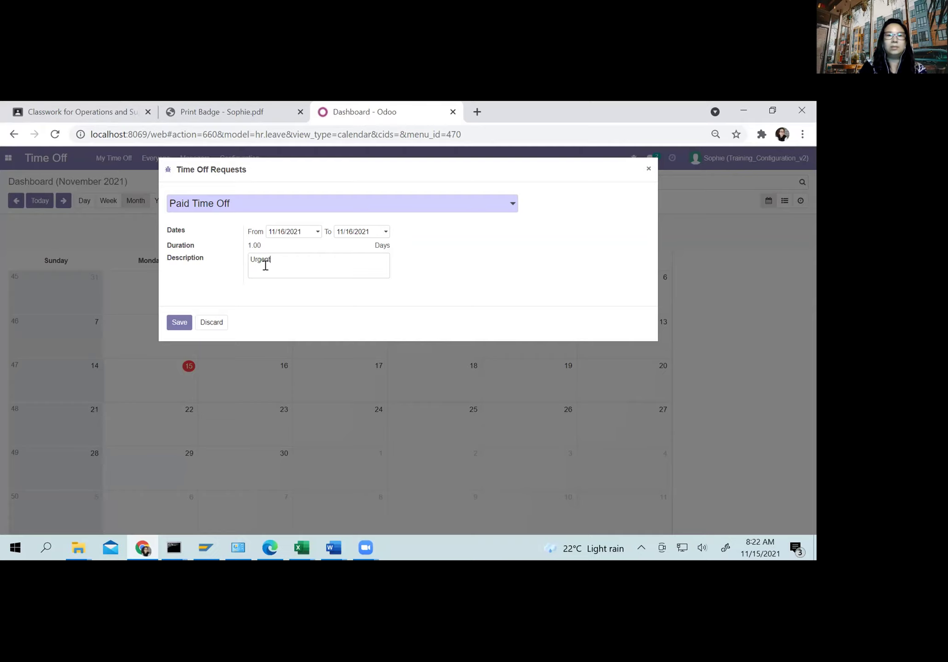
click(177, 323)
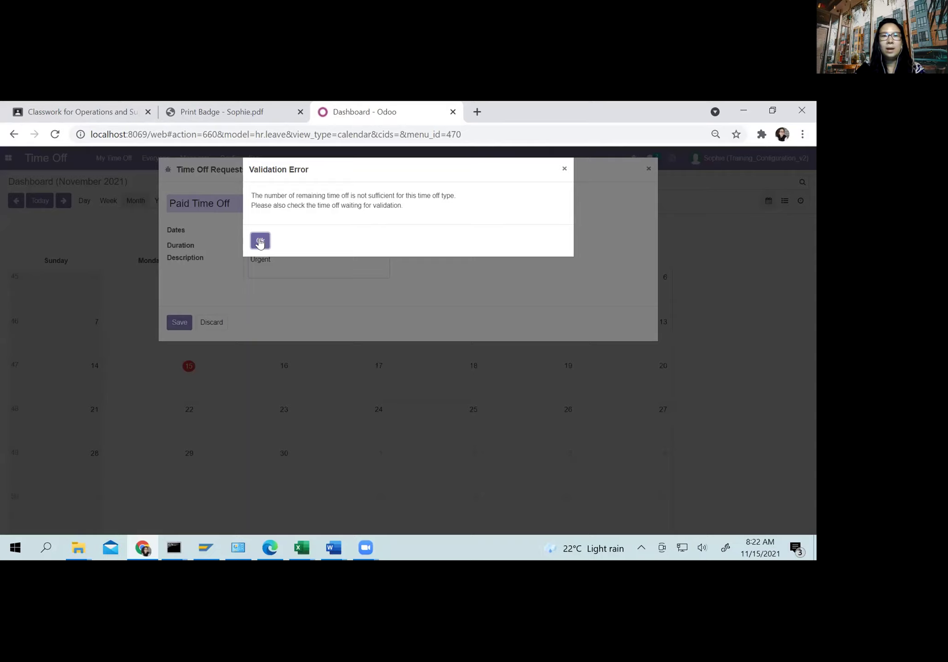
Step: Read the insufficient-remaining-time-off validation error and dismiss it
drag(357, 179, 356, 222)
click(428, 205)
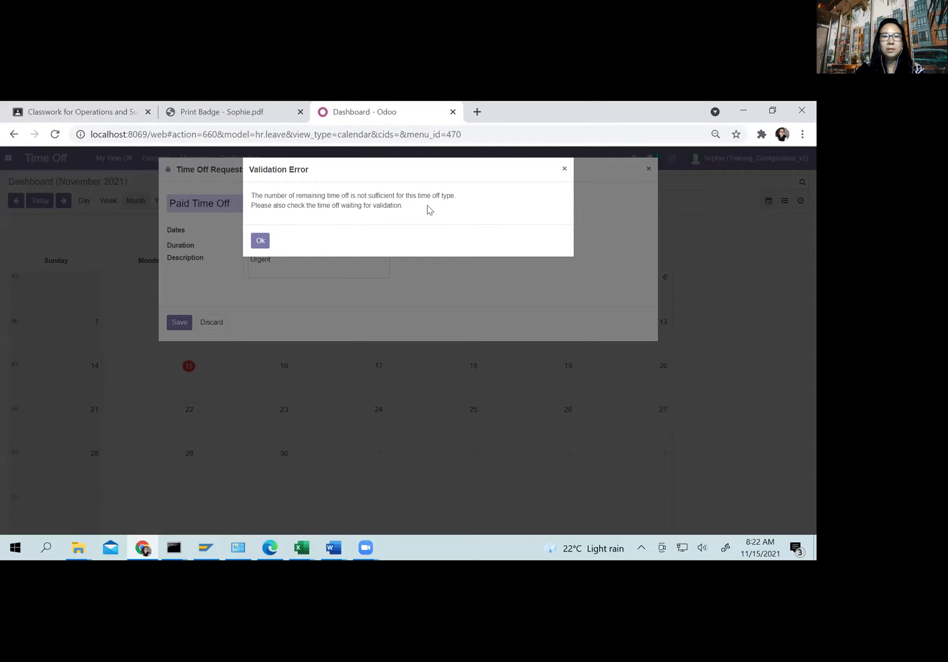
drag(426, 205, 245, 199)
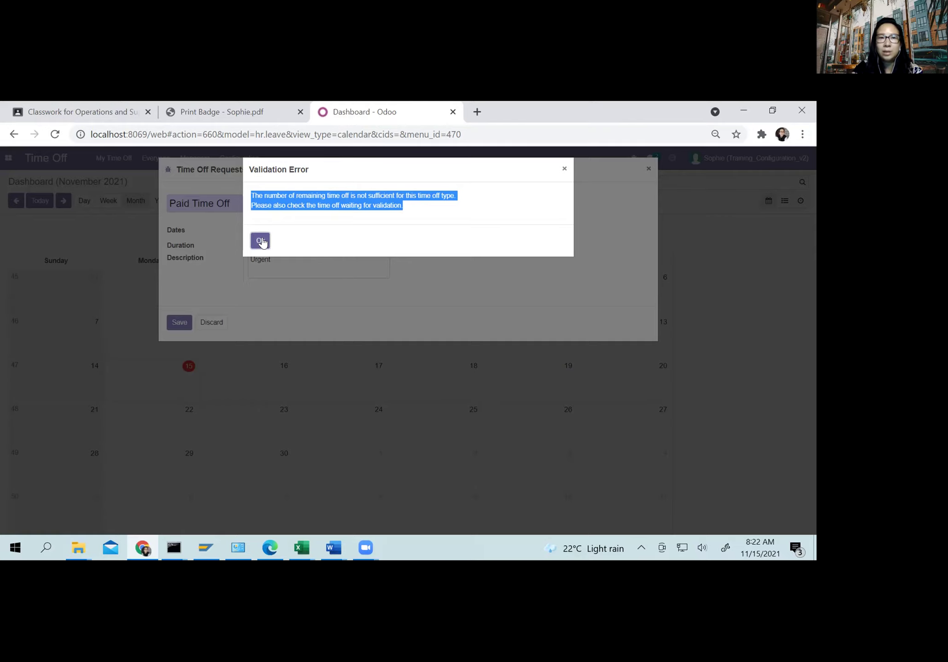
click(260, 241)
Step: Change the 'Urgent' 11/16/2021 request's type to Unpaid and save it as a one-day leave
click(260, 207)
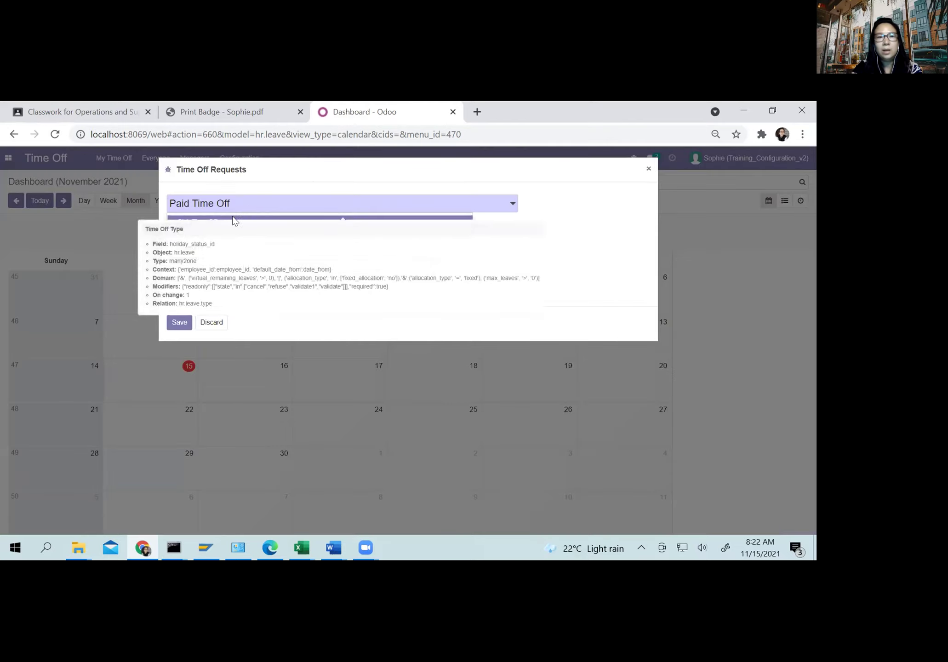
click(203, 235)
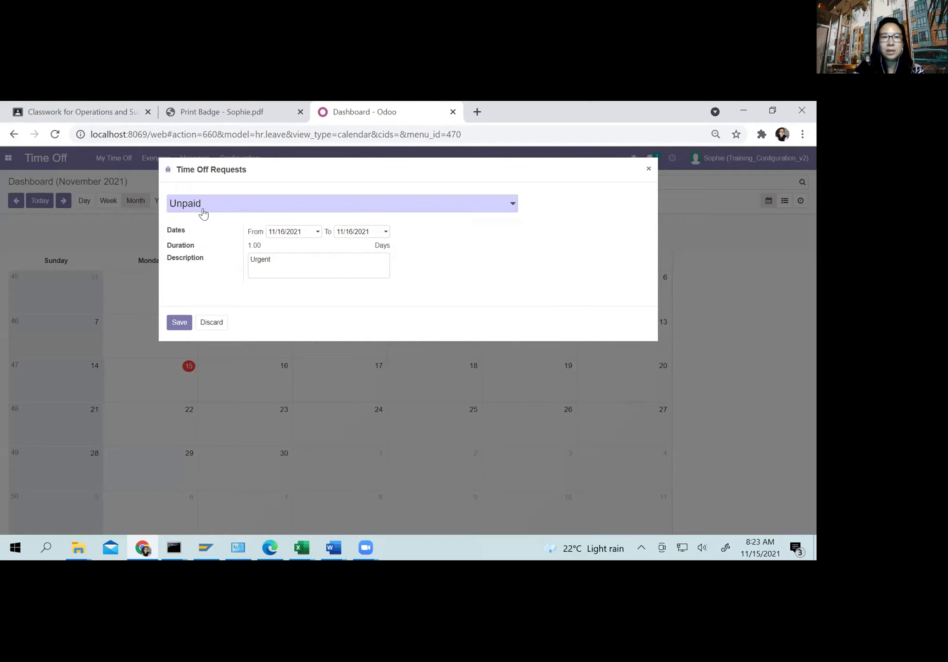
click(180, 324)
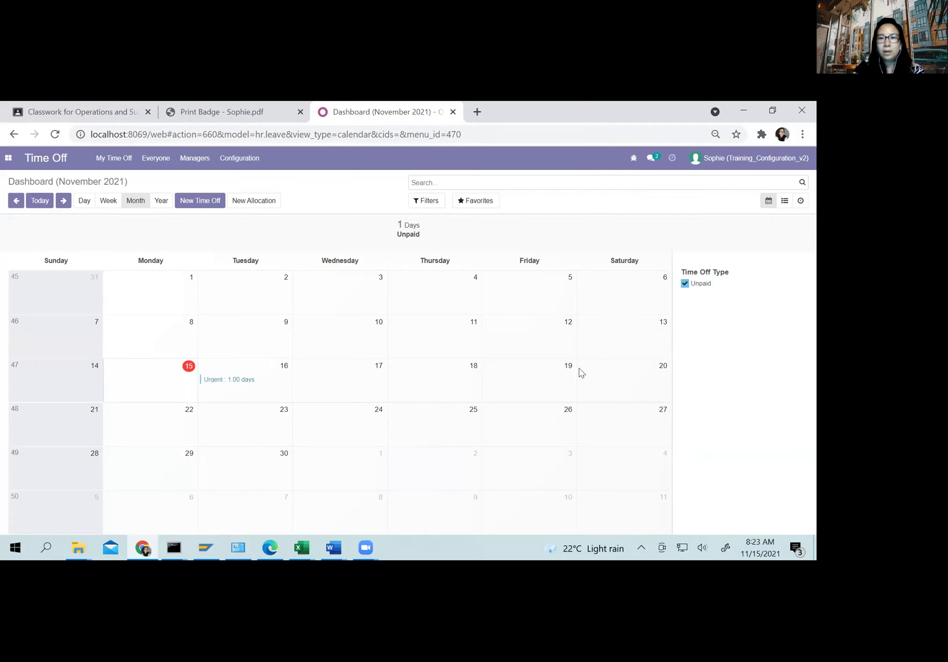
click(614, 381)
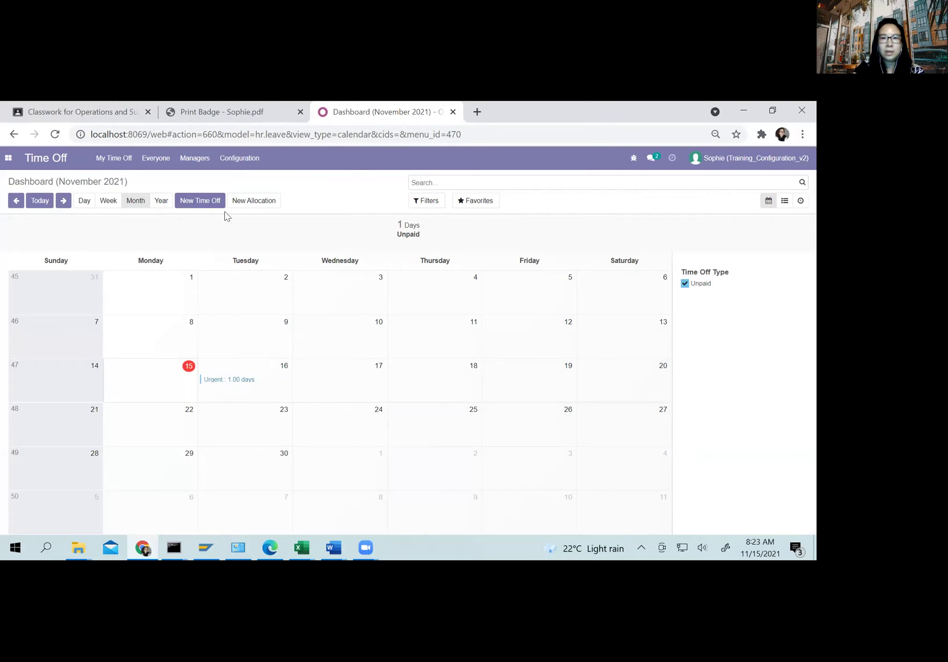
Step: Start a new time off request of type Overtime with Custom Hours enabled
click(184, 203)
click(183, 203)
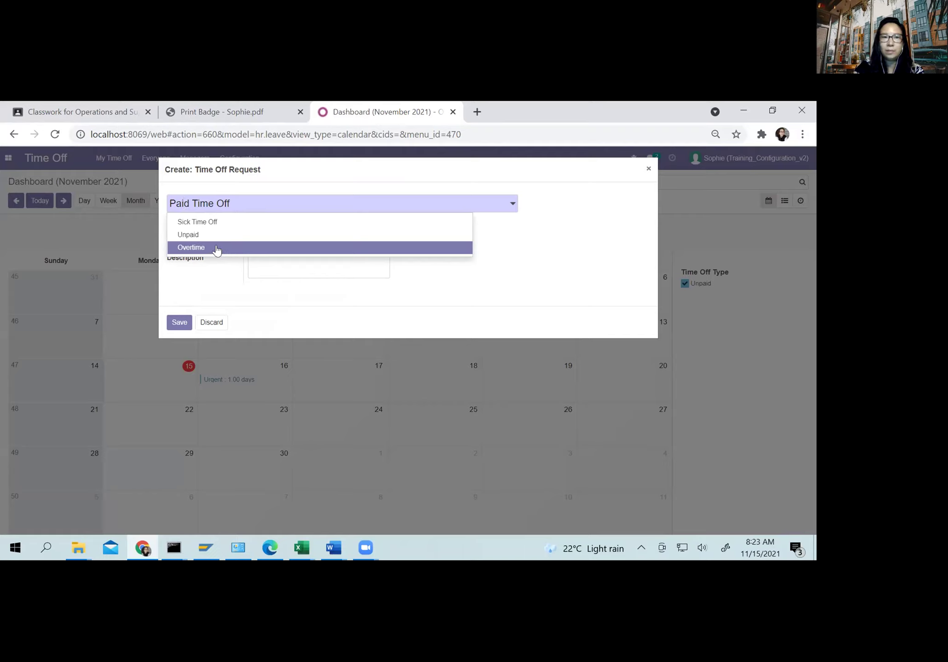
click(218, 248)
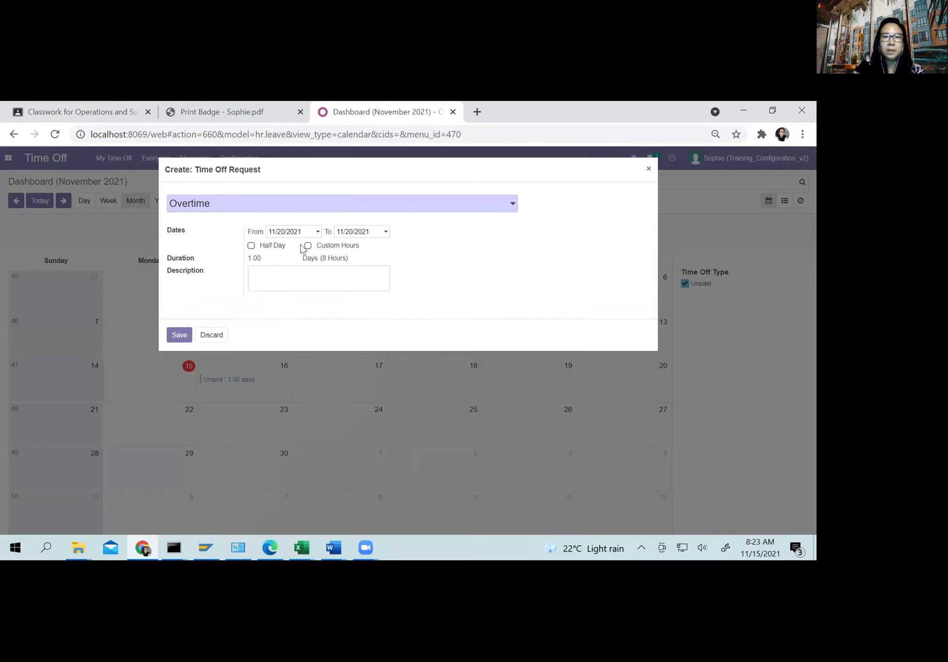
click(308, 245)
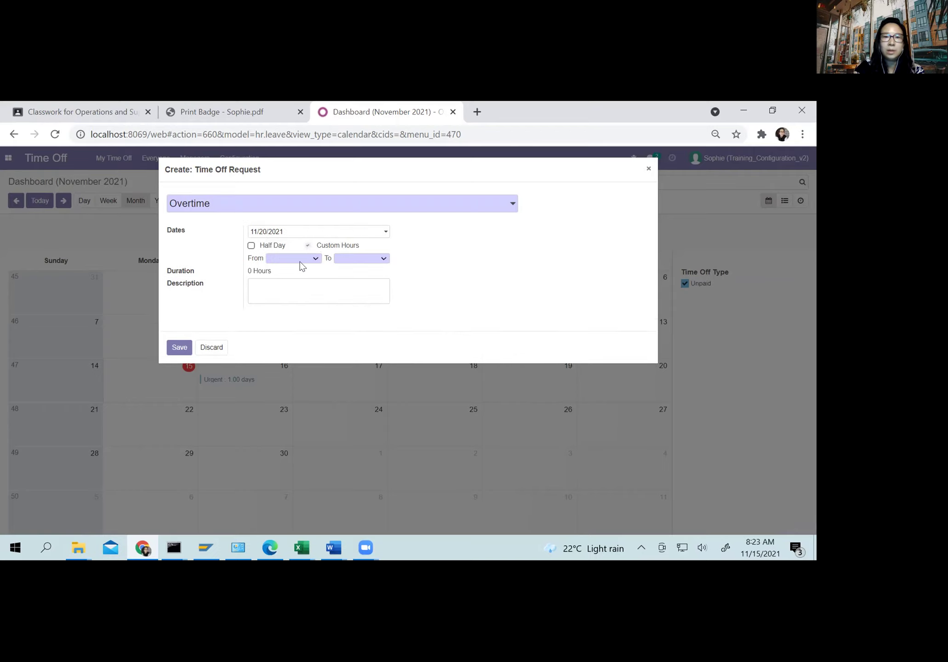
Step: Set the overtime from 1:00 PM to 5:00 PM and save the 4-hour request
click(301, 260)
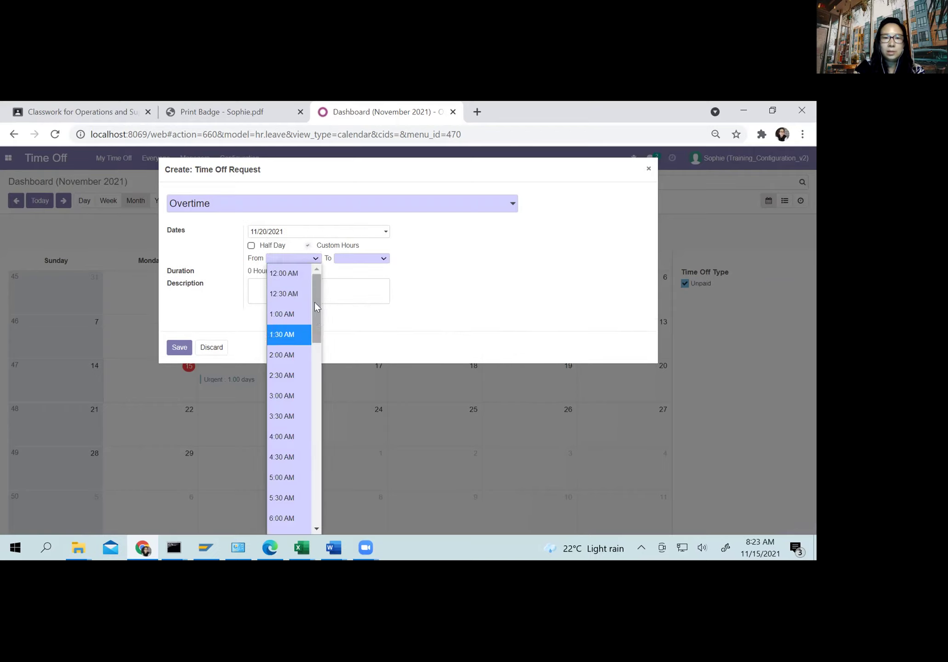
click(293, 312)
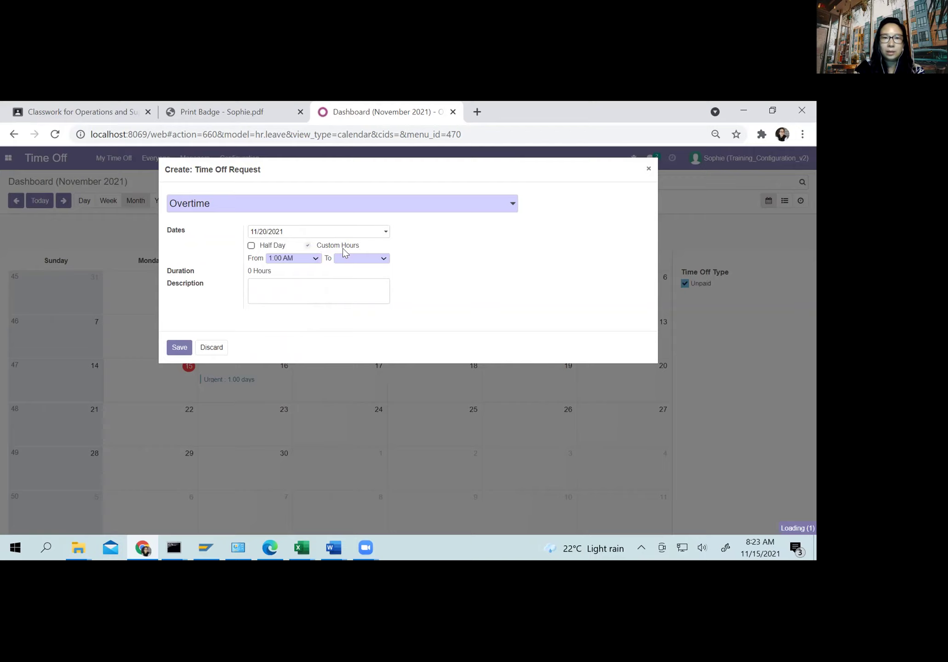
click(317, 257)
drag(315, 306, 315, 420)
click(284, 359)
click(348, 258)
drag(381, 308, 386, 425)
click(350, 464)
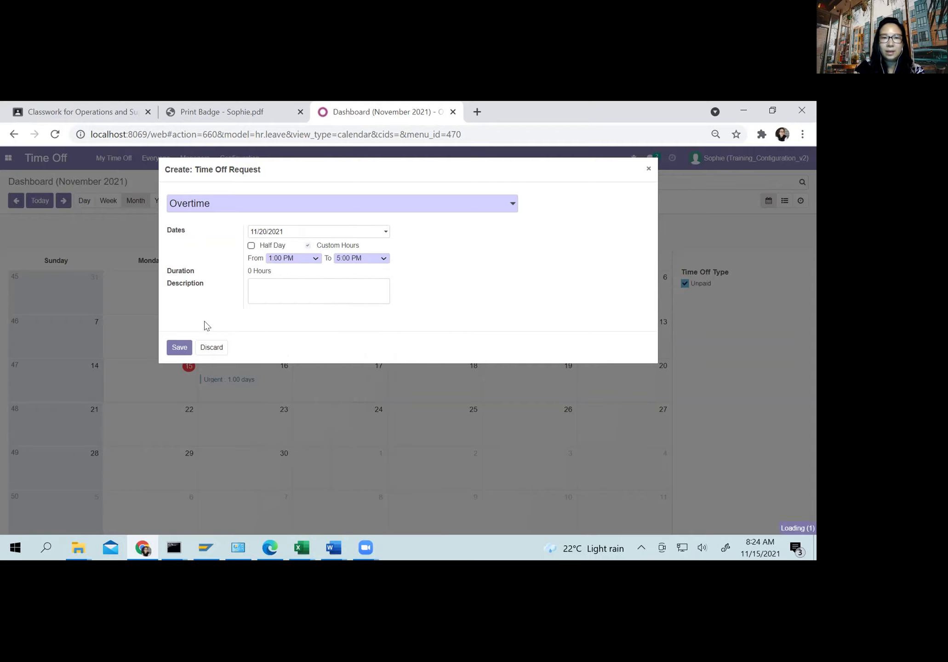
click(179, 347)
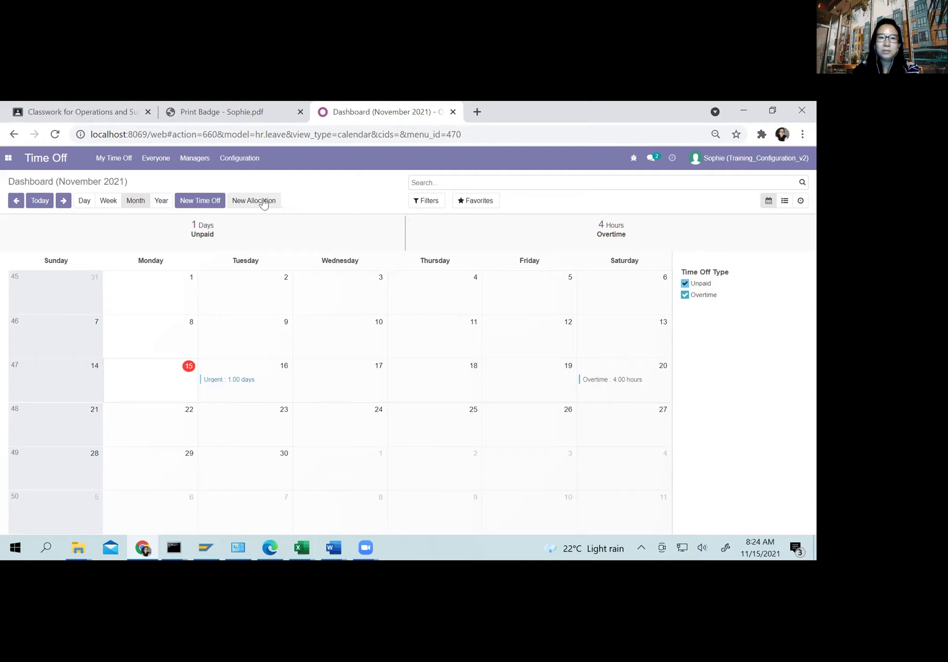
Step: Draft a 'Paid Time' allocation request of type Compensatory Days for 8 hours and save
click(260, 202)
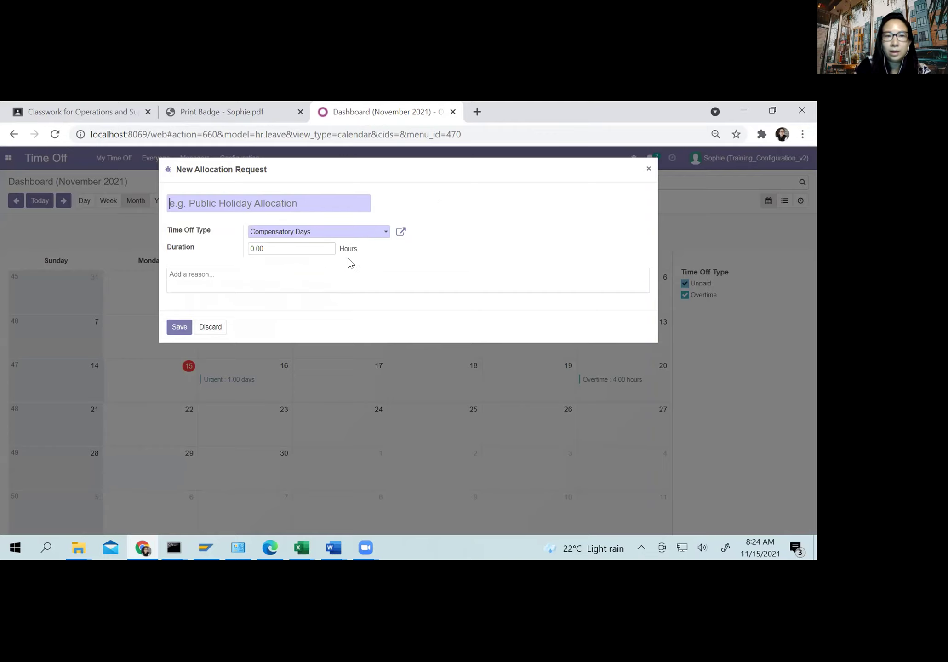
text(Paid Time)
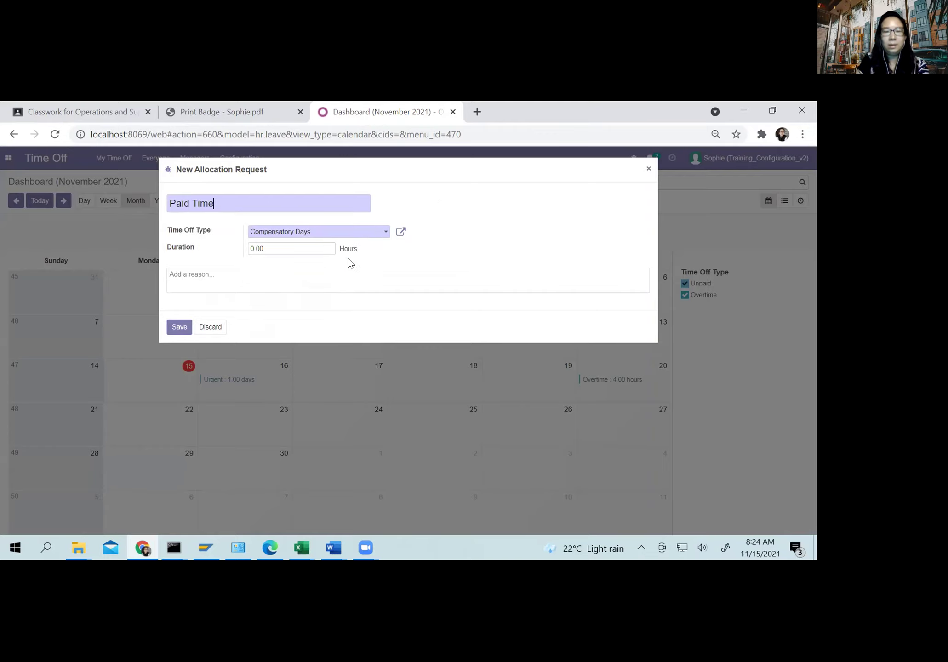
click(318, 230)
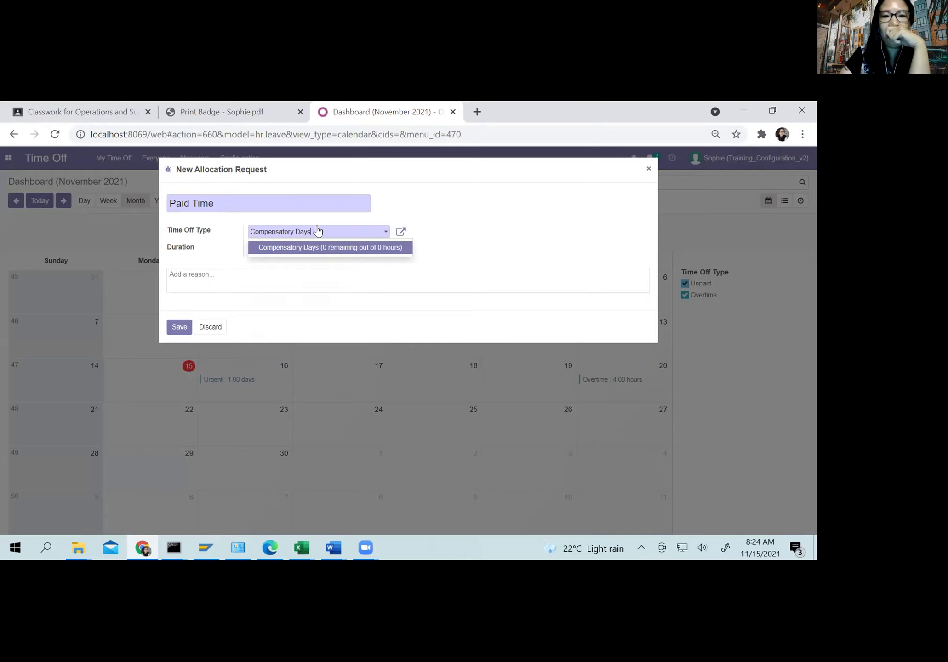
click(295, 249)
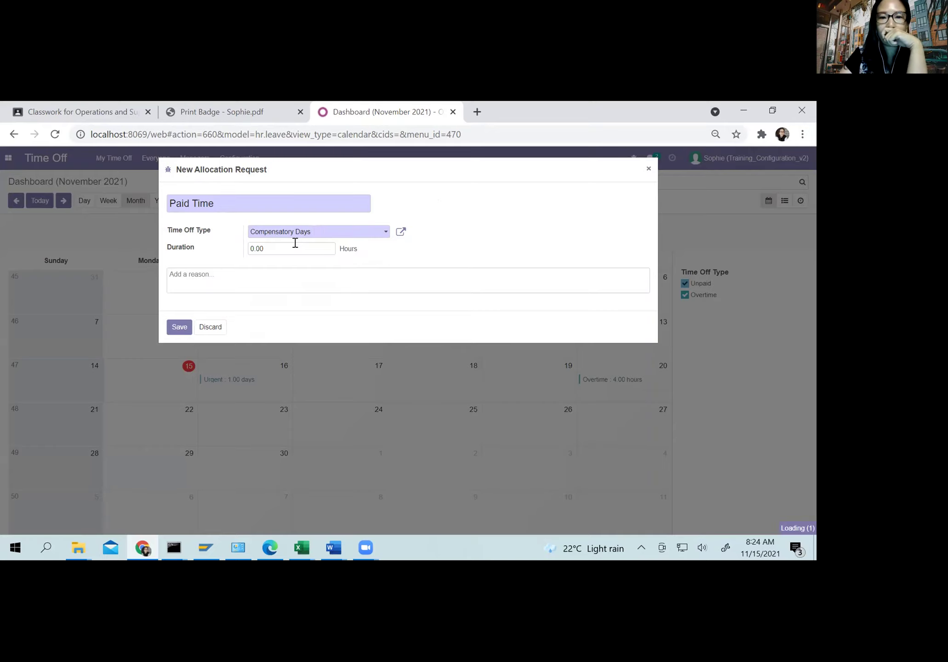
click(283, 246)
drag(282, 246, 241, 248)
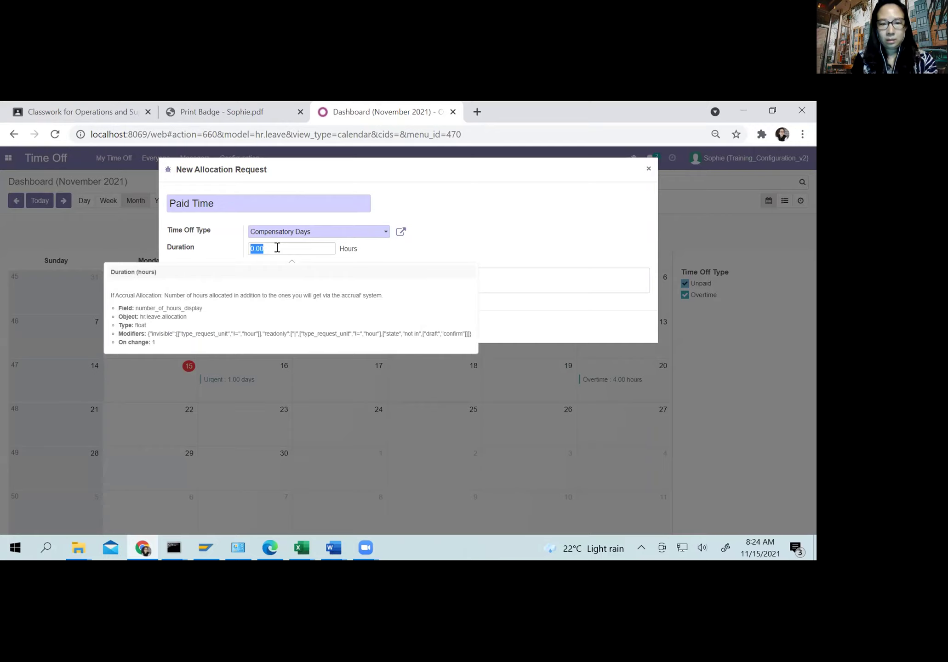
text(8)
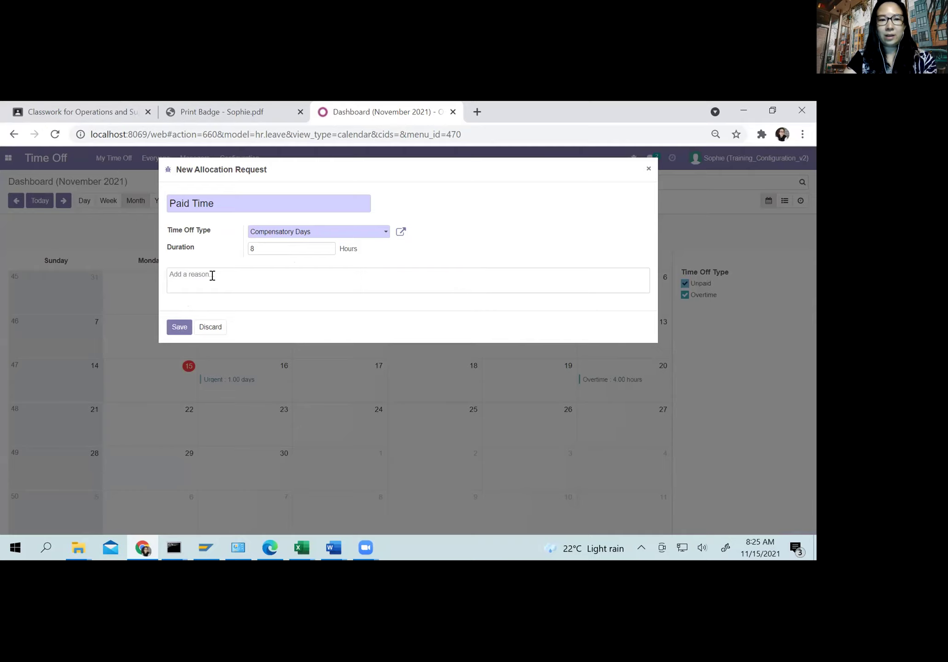
click(178, 328)
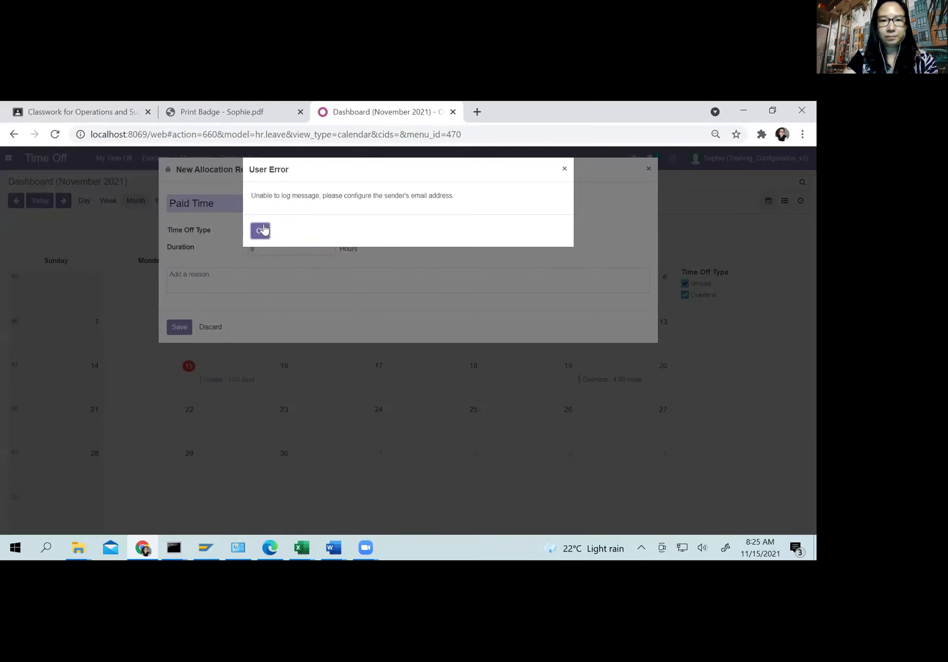
Step: Dismiss the sender email error and discard the unsaved allocation request
click(260, 231)
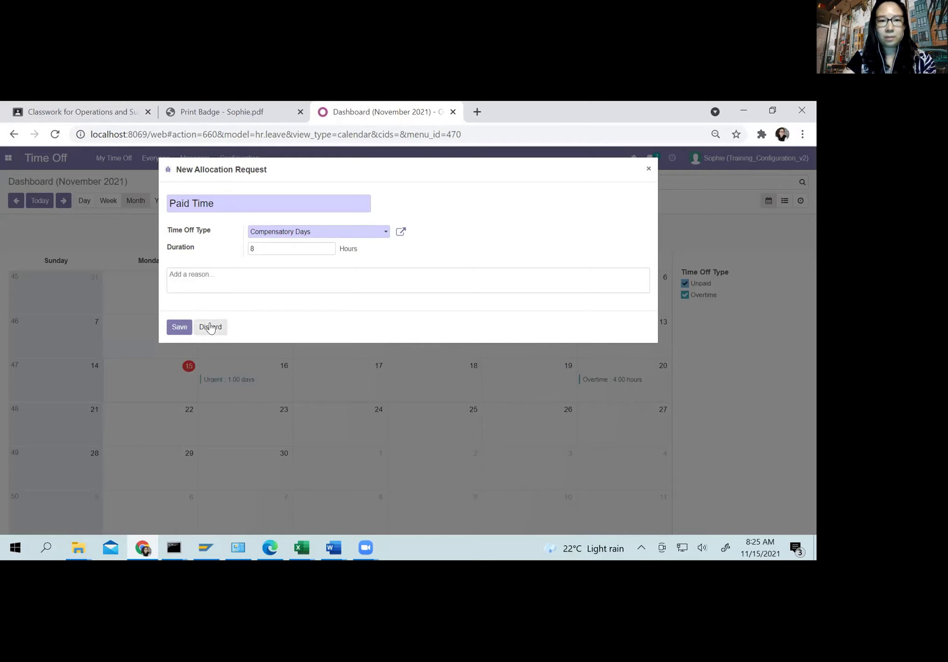
click(210, 327)
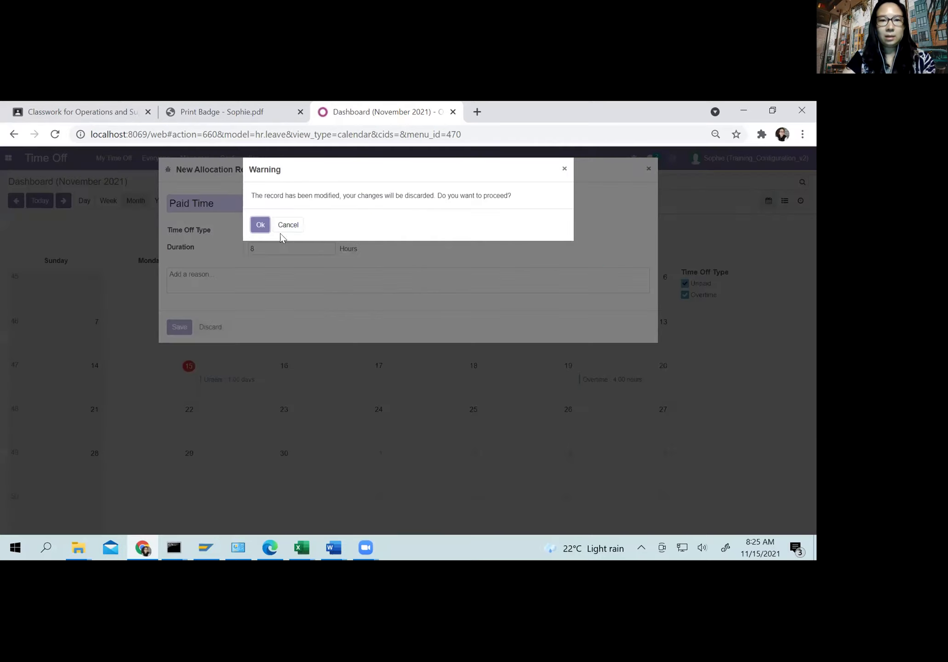
click(261, 224)
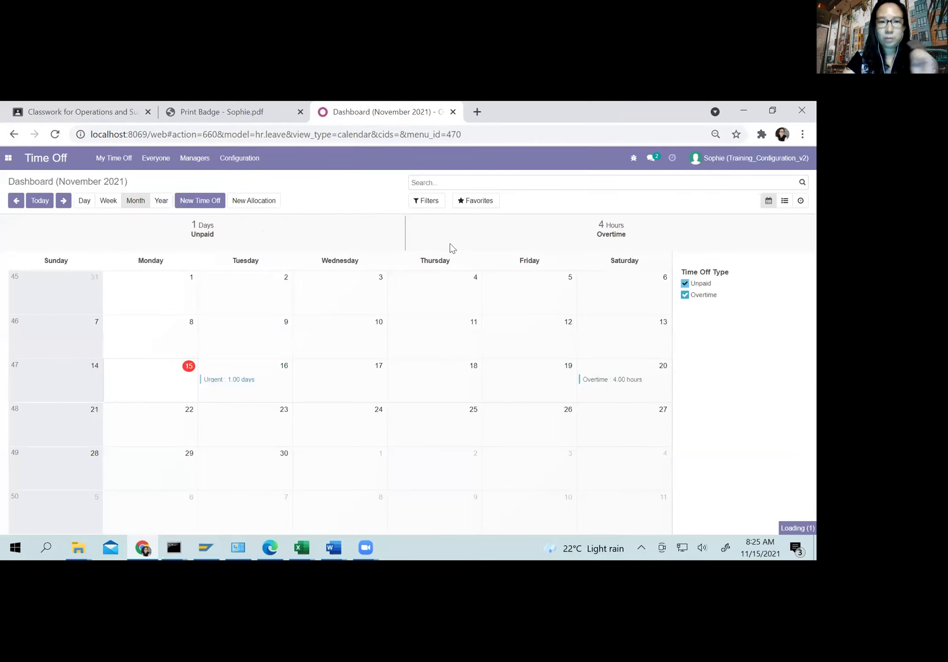
click(711, 162)
Step: Log out of the employee account and sign in with the saved HR user login
click(710, 250)
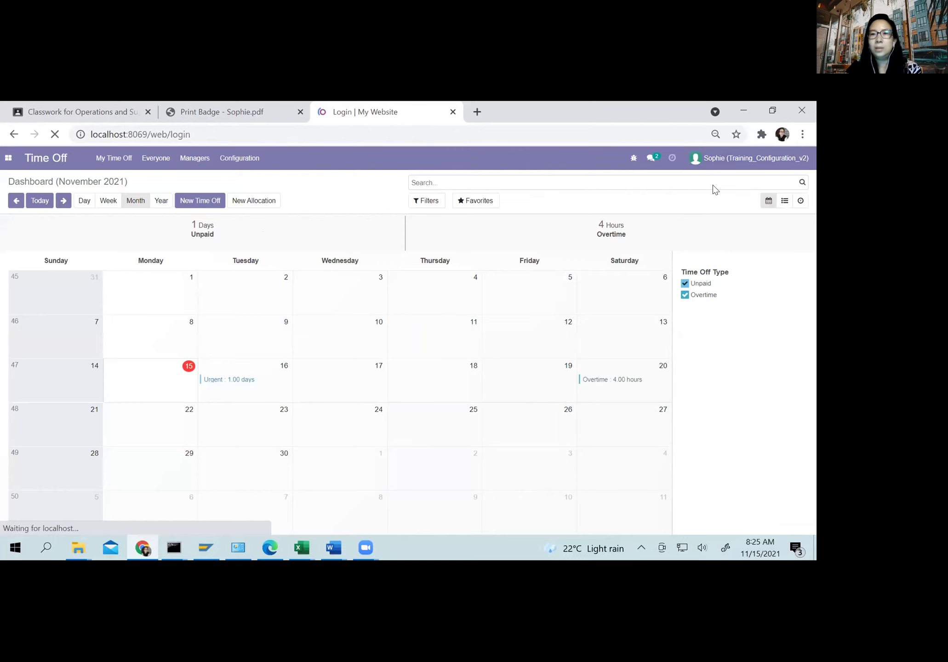
click(349, 273)
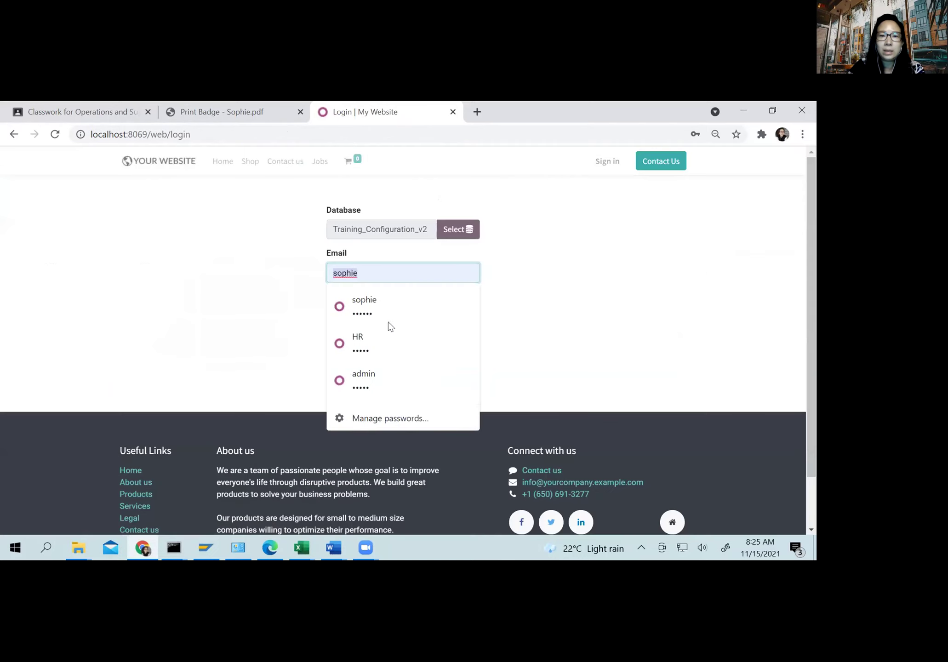
click(377, 358)
click(376, 356)
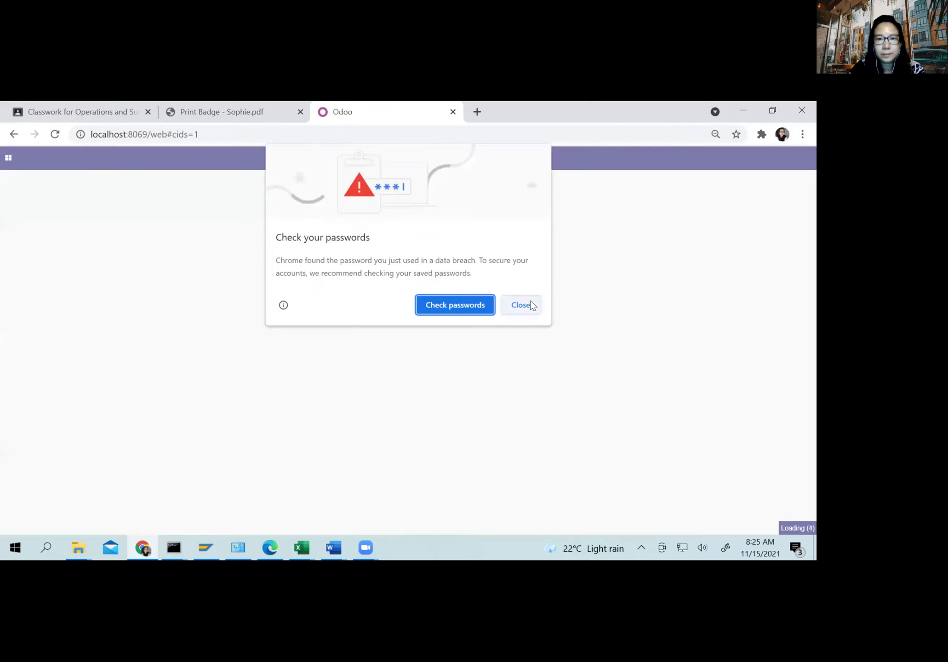
click(521, 305)
Step: Open Everyone's time off and inspect the 16 November and 20 November entries
click(8, 158)
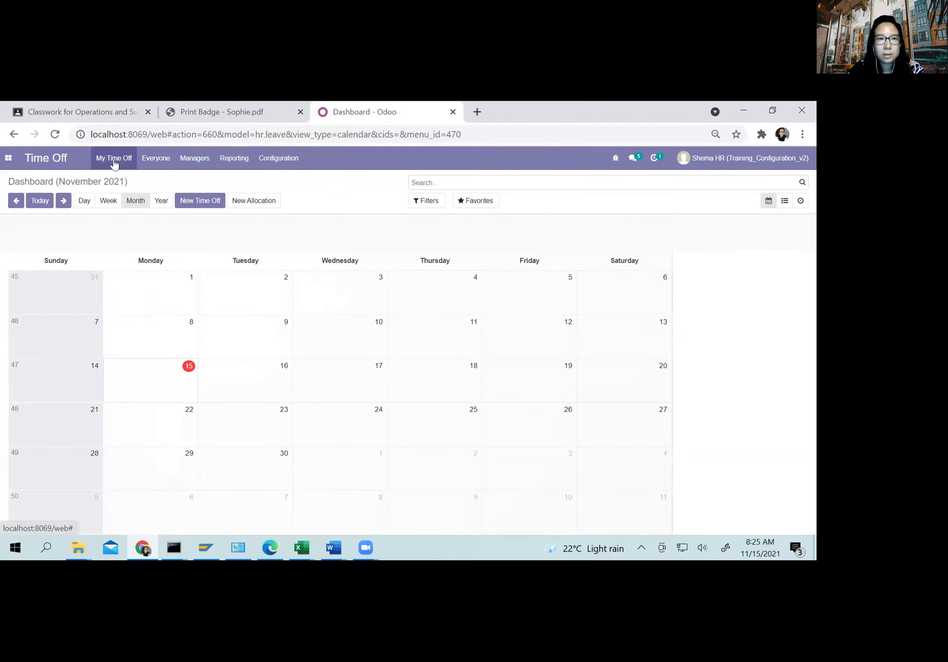
click(114, 164)
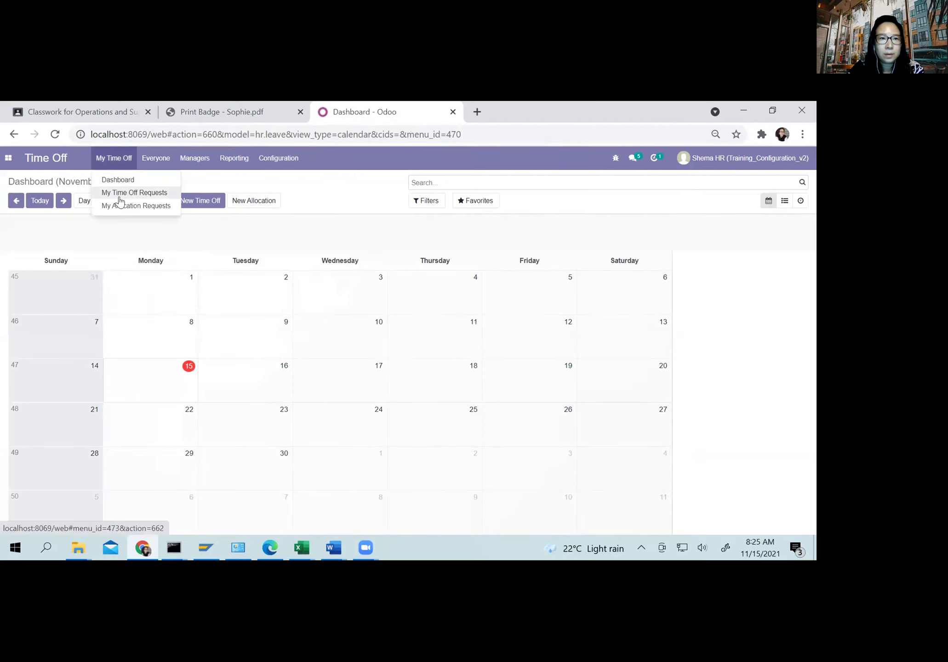
click(164, 161)
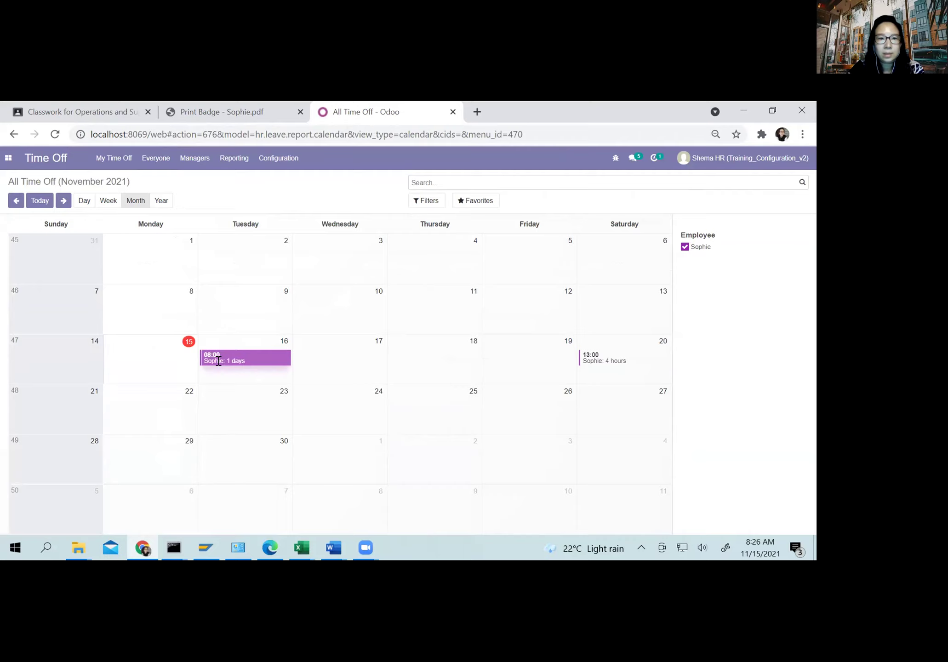
click(256, 359)
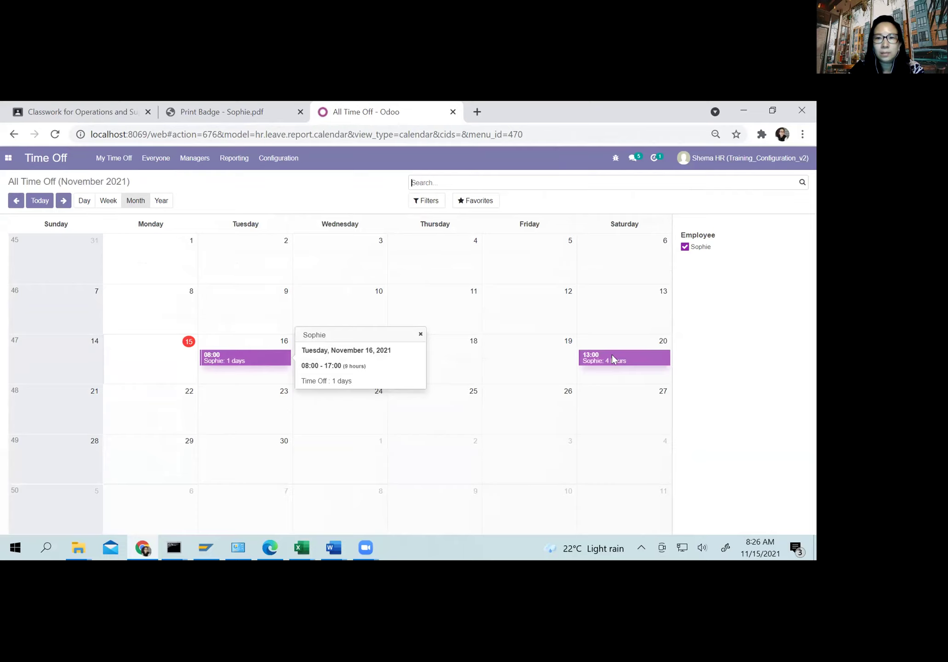
click(626, 357)
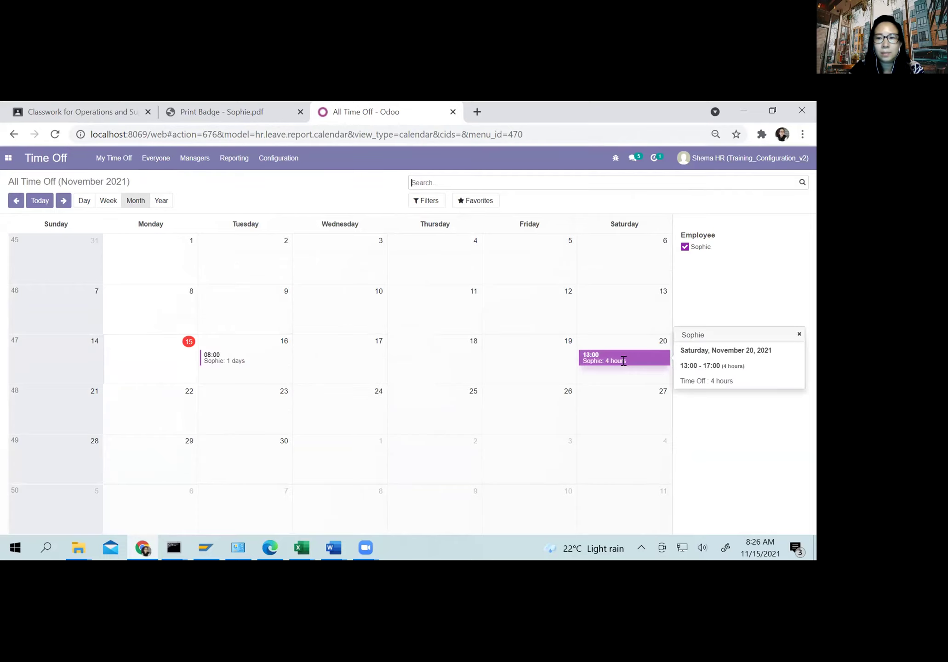
click(198, 162)
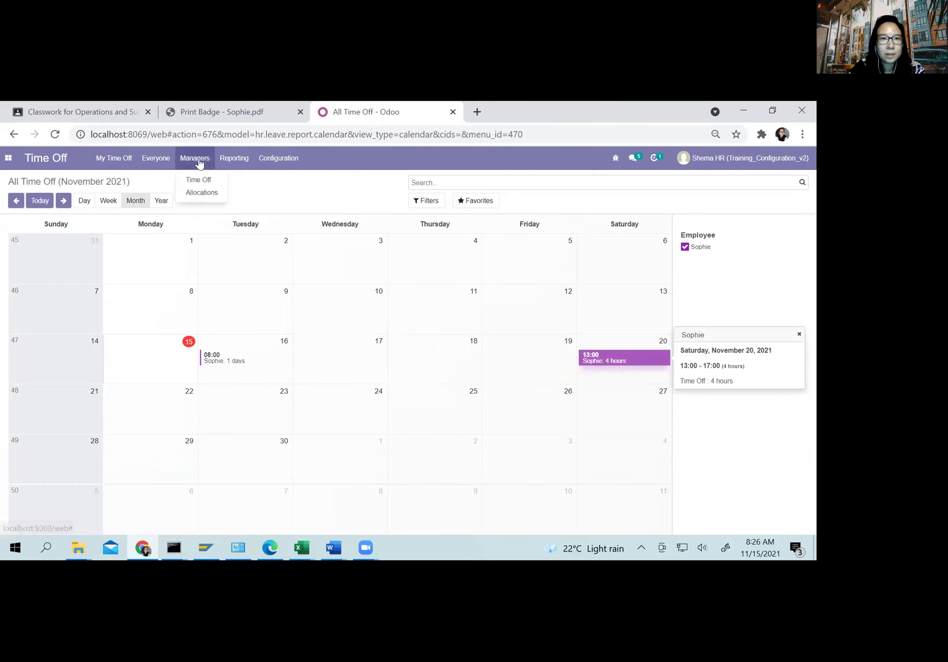
Step: Create a 'Paid Time' allocation of type Paid Time Off for the employee
click(203, 193)
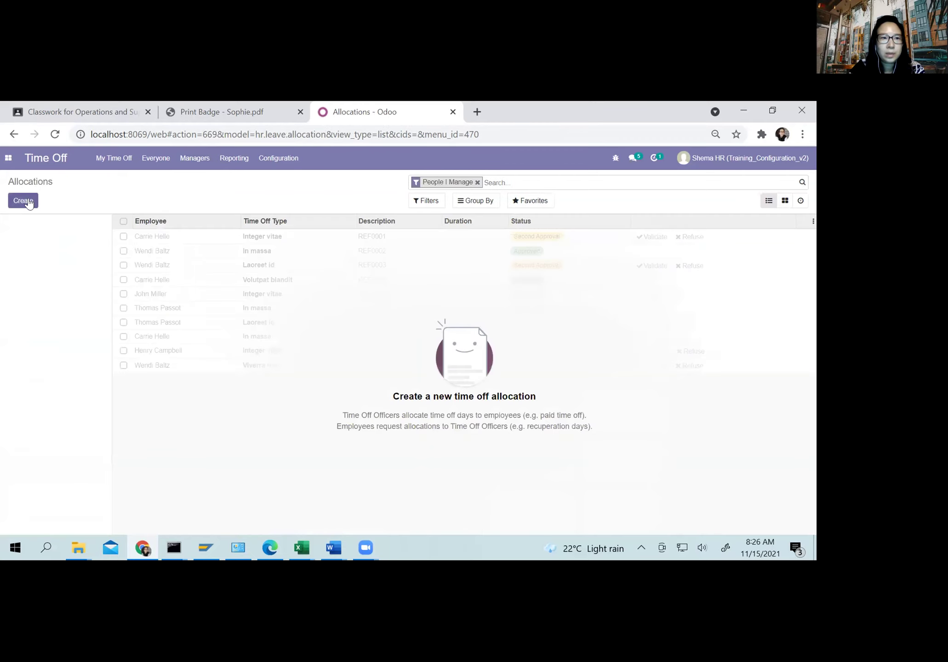
click(25, 201)
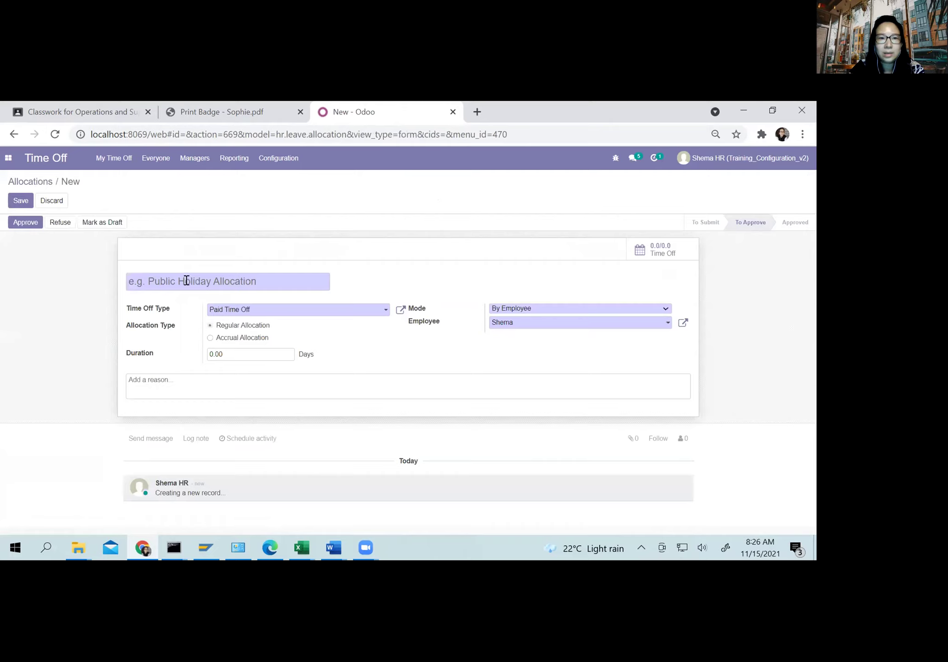
text(Paid Time)
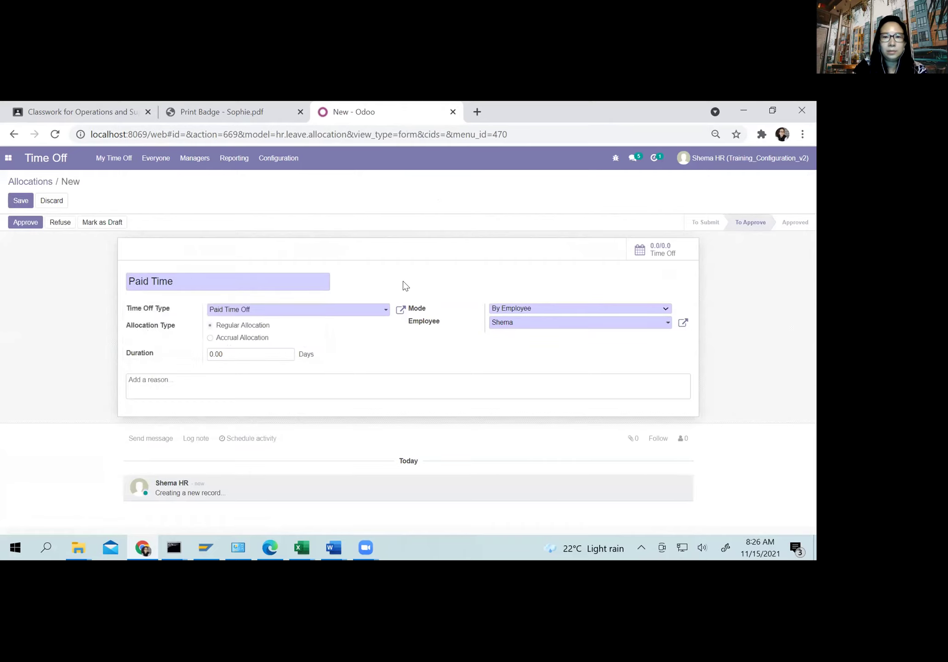
click(220, 311)
click(243, 326)
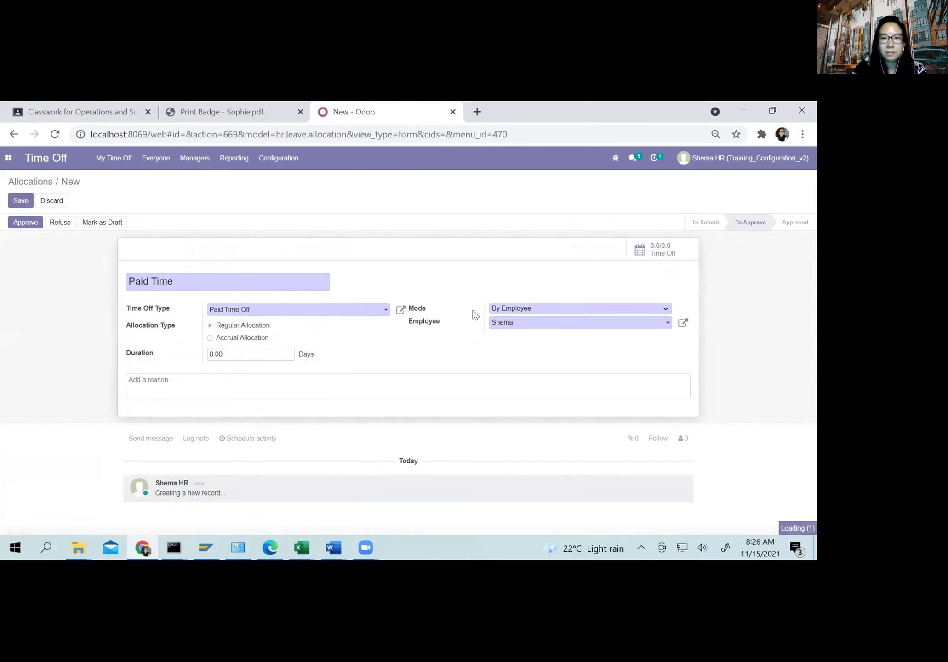
click(515, 324)
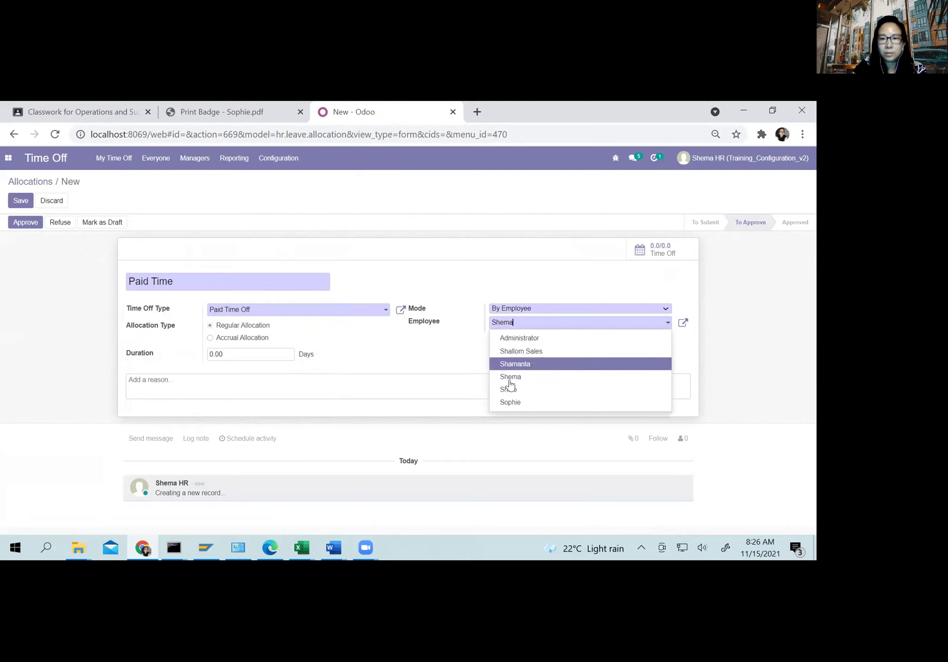
click(509, 402)
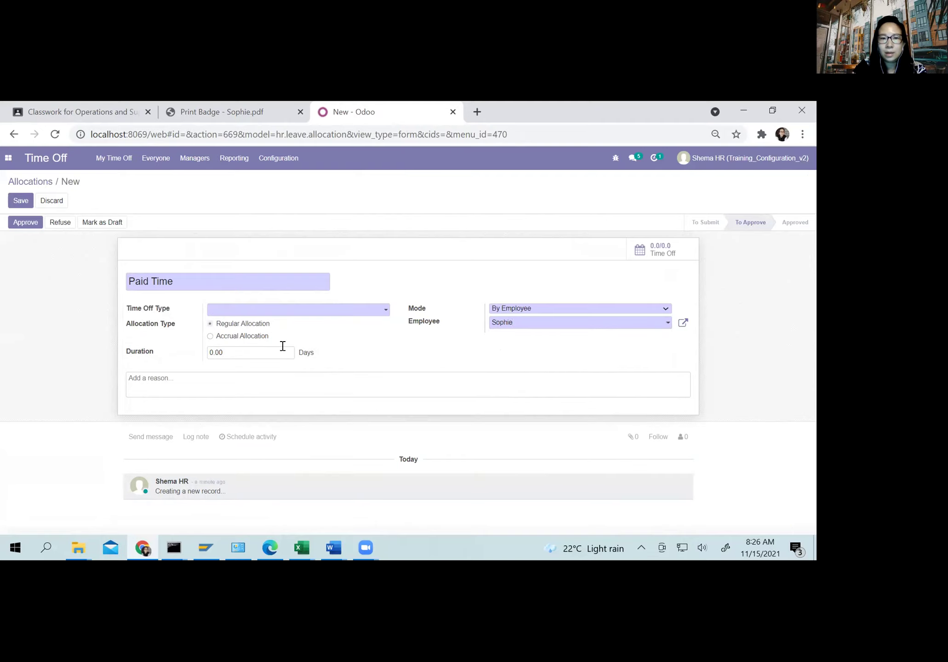
Step: Set the duration to 5 days, keep Paid Time Off as the type, then approve and validate it
click(234, 353)
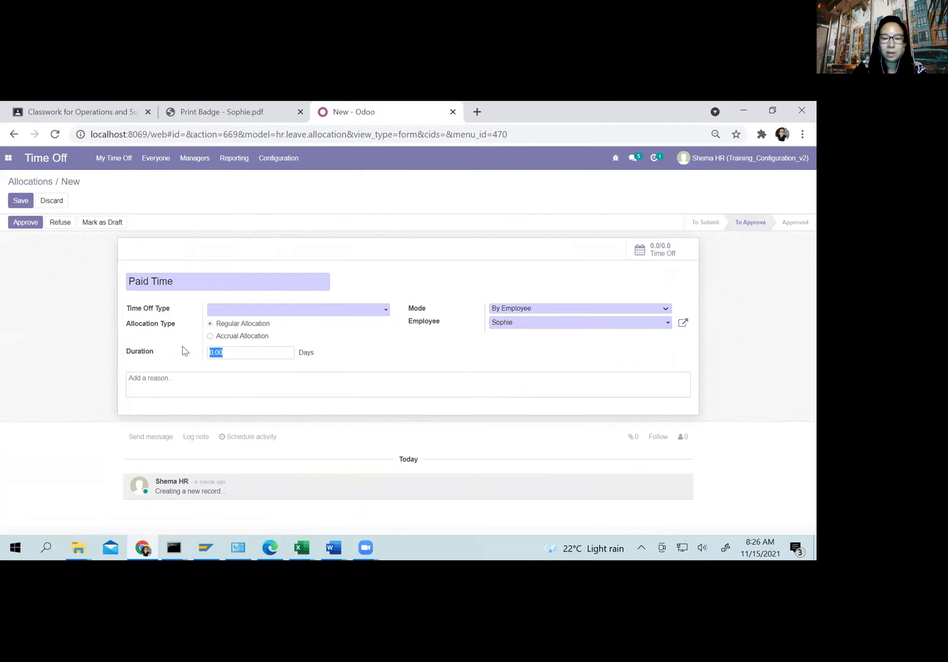
text(5)
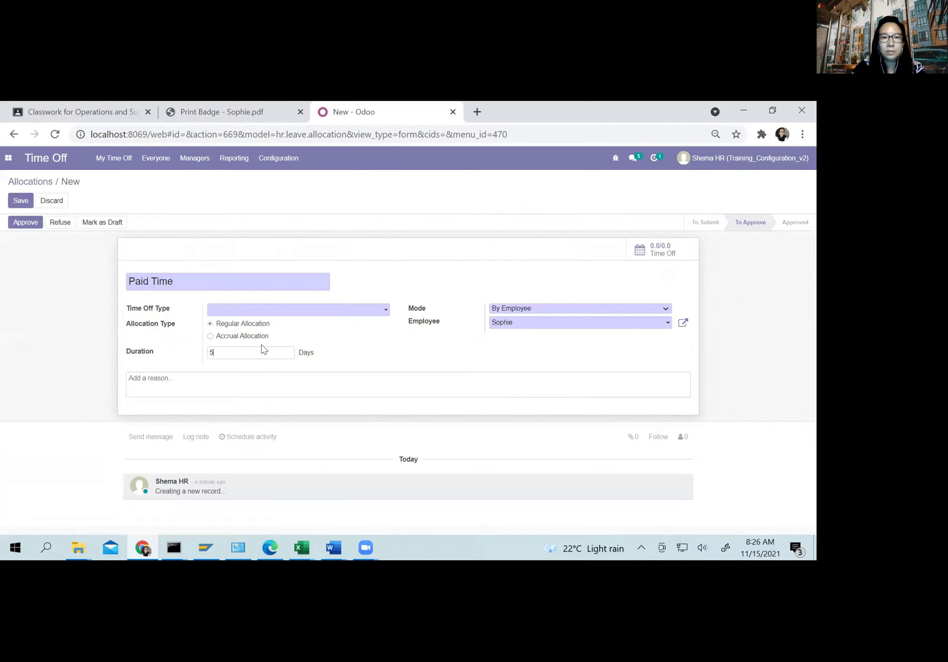
click(299, 311)
click(286, 325)
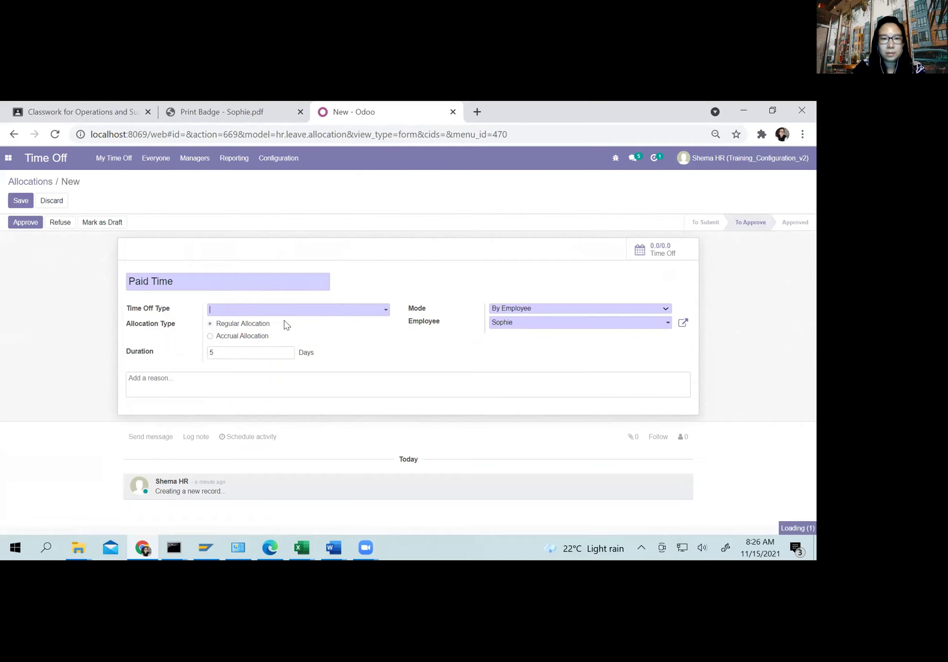
click(25, 221)
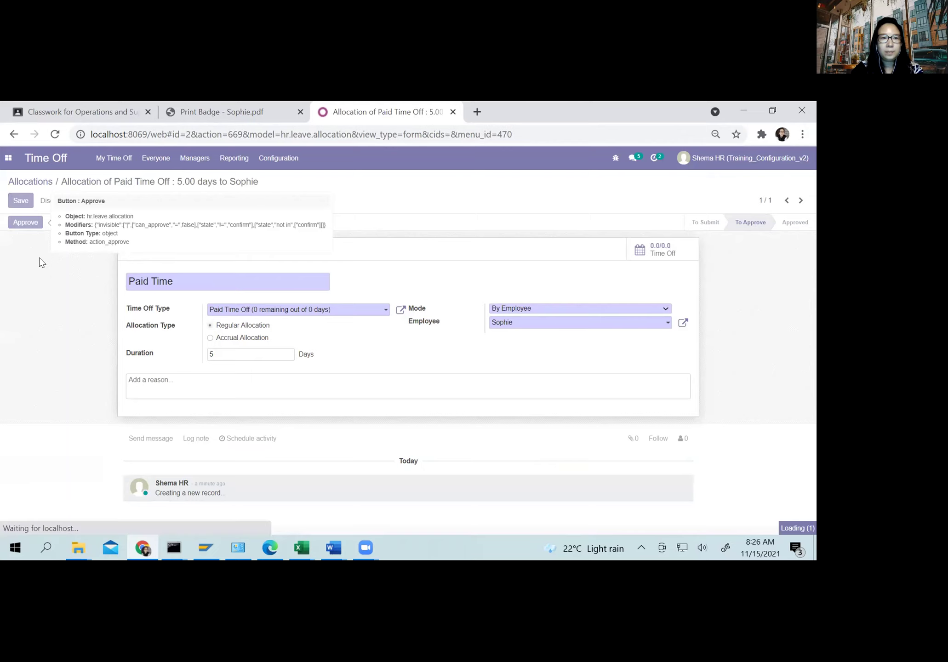
click(25, 223)
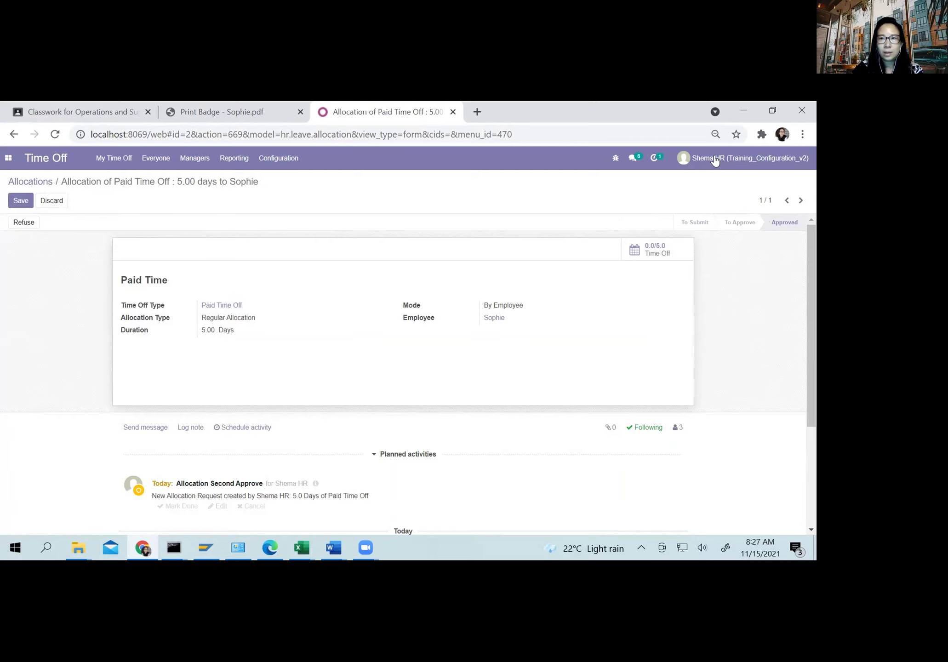
Step: Log out of the HR account and sign in with the sales employee's saved login
click(712, 158)
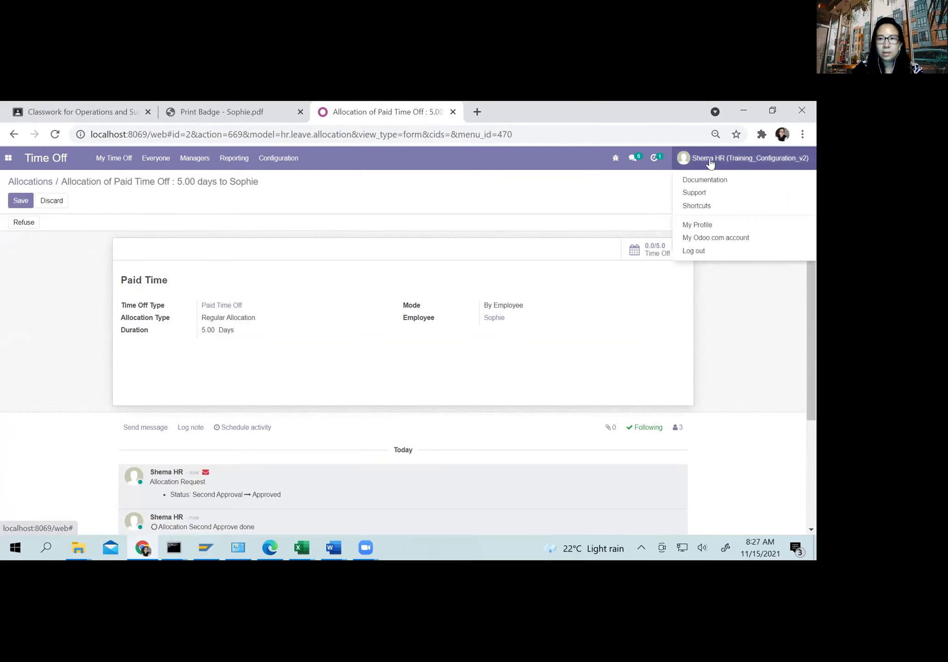
click(692, 253)
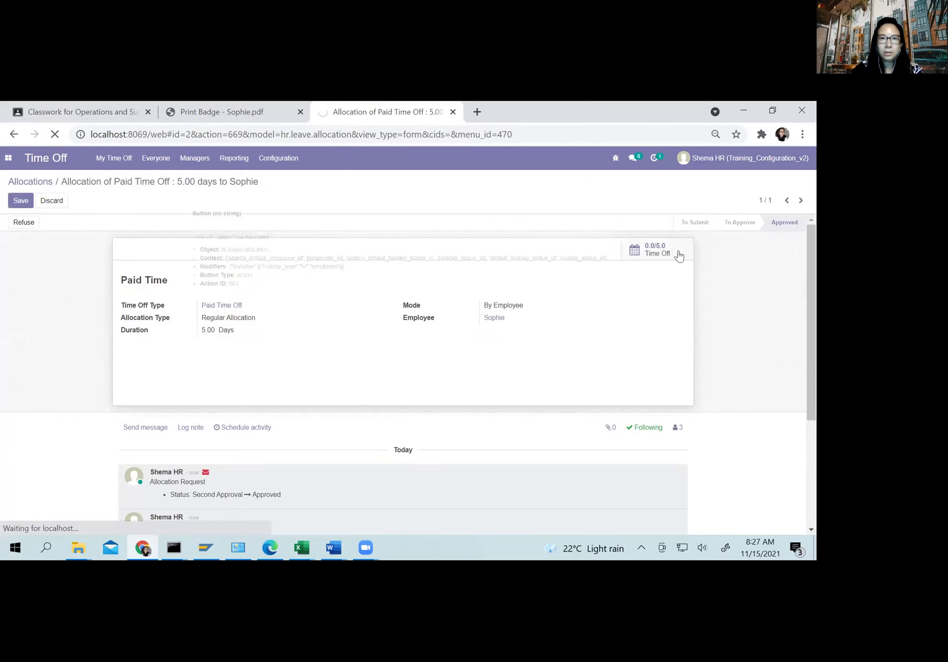
key(ctrl+a)
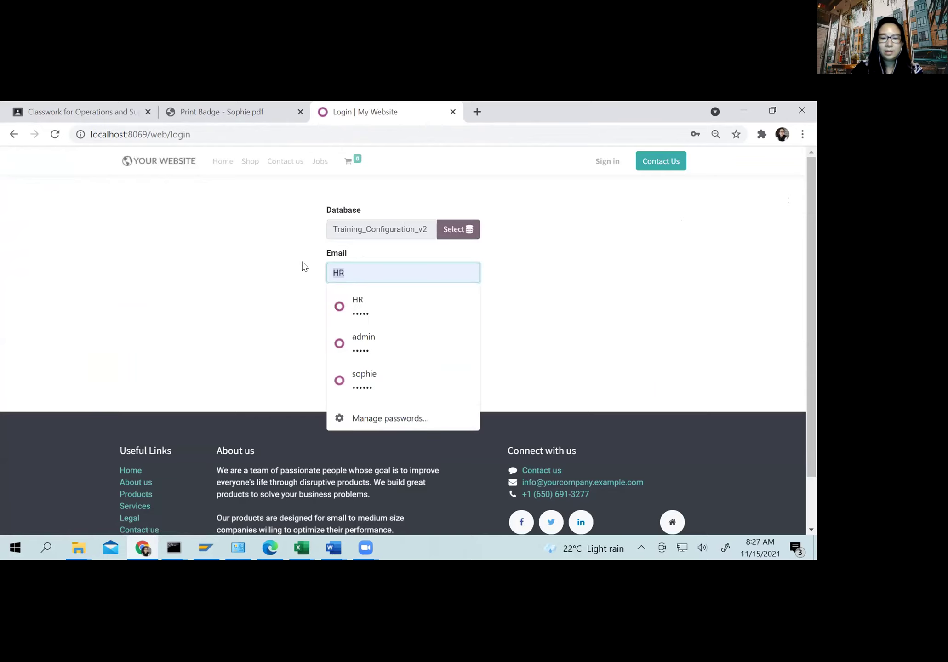
text(sophie)
click(359, 304)
click(371, 352)
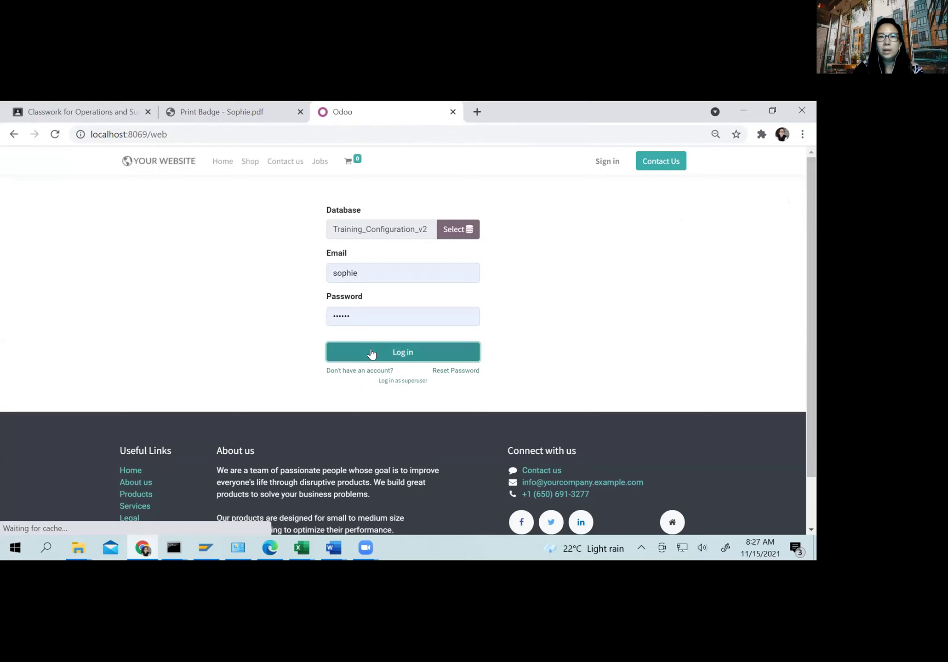
Step: Open the Time Off dashboard showing 5 of 5 Paid Time Off days available
click(521, 305)
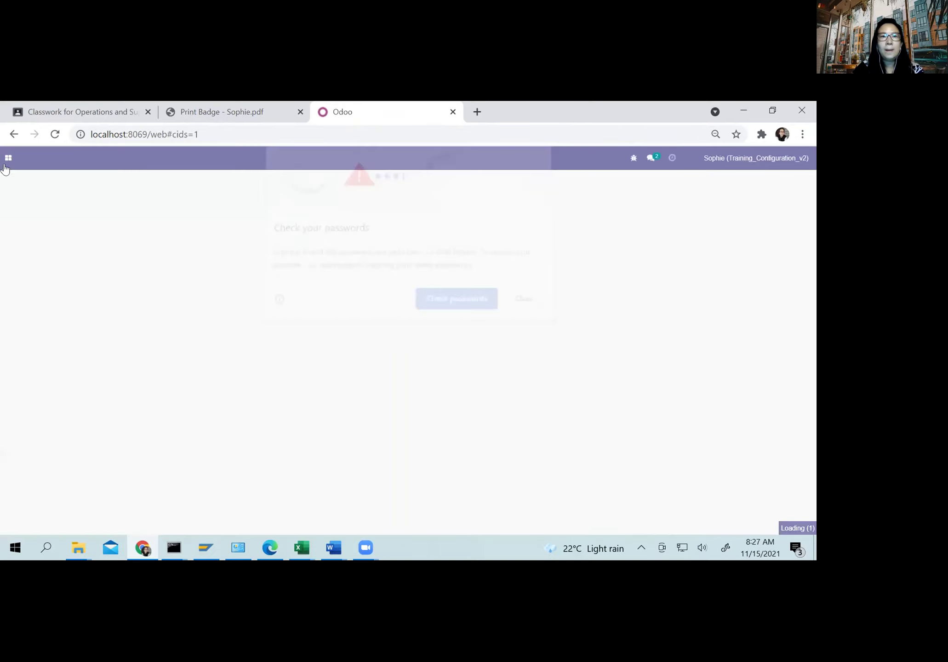
click(6, 159)
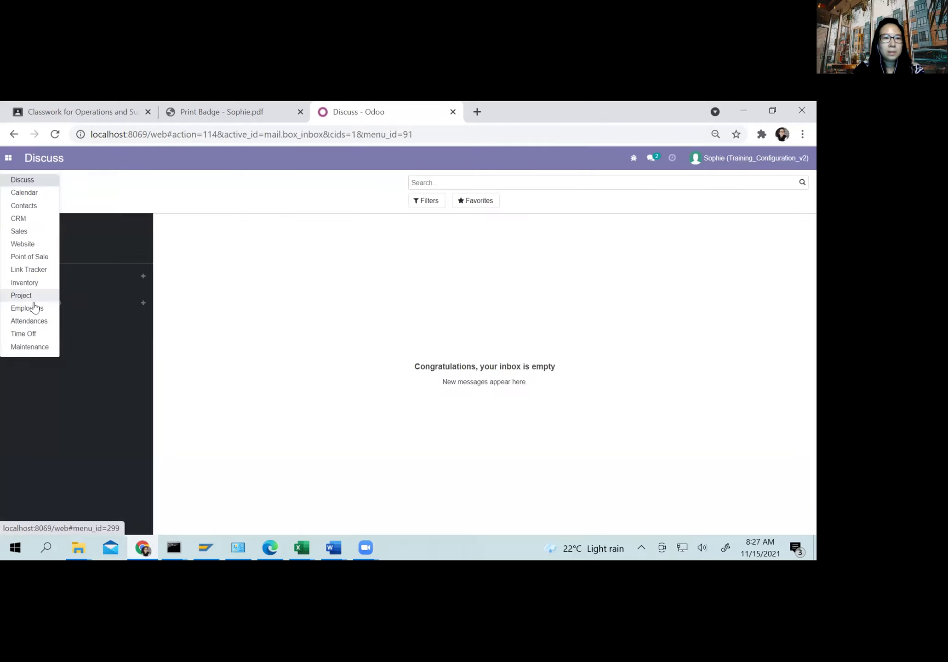
click(23, 334)
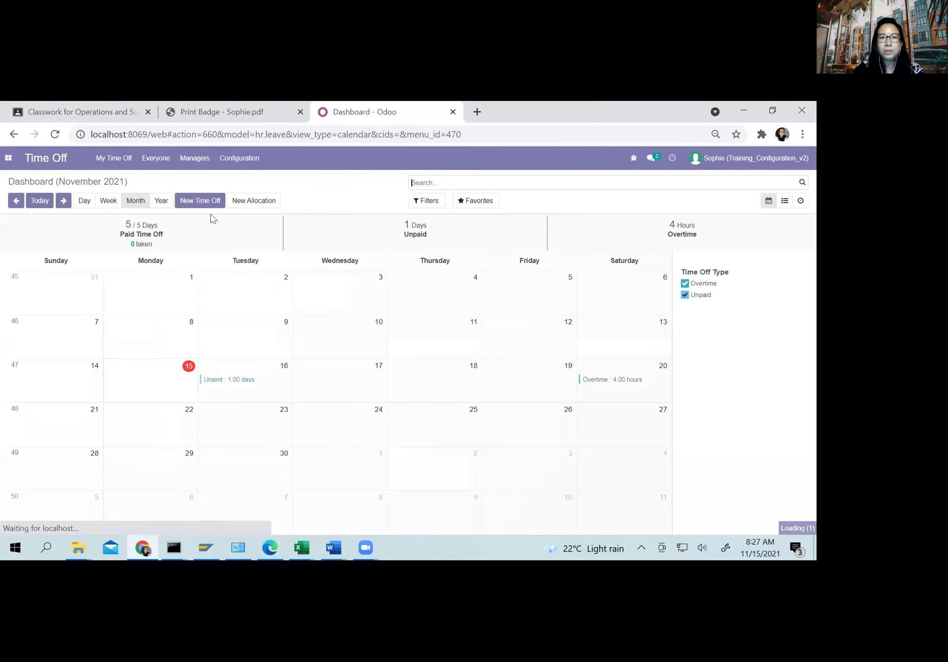
Step: Create and save a one-day Paid Time Off request from 11/17/2021 to 11/17/2021
click(198, 201)
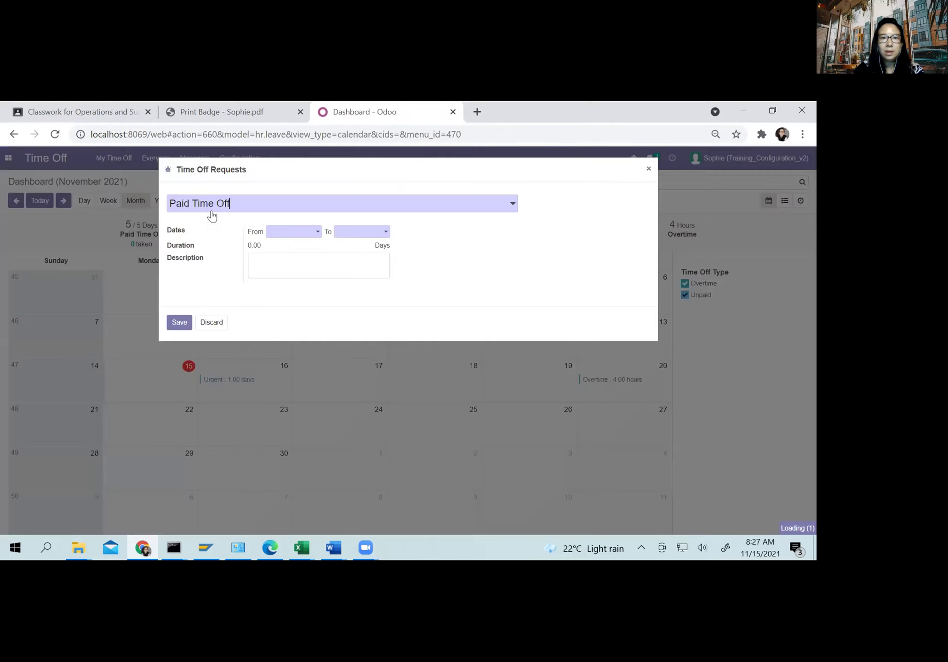
click(301, 232)
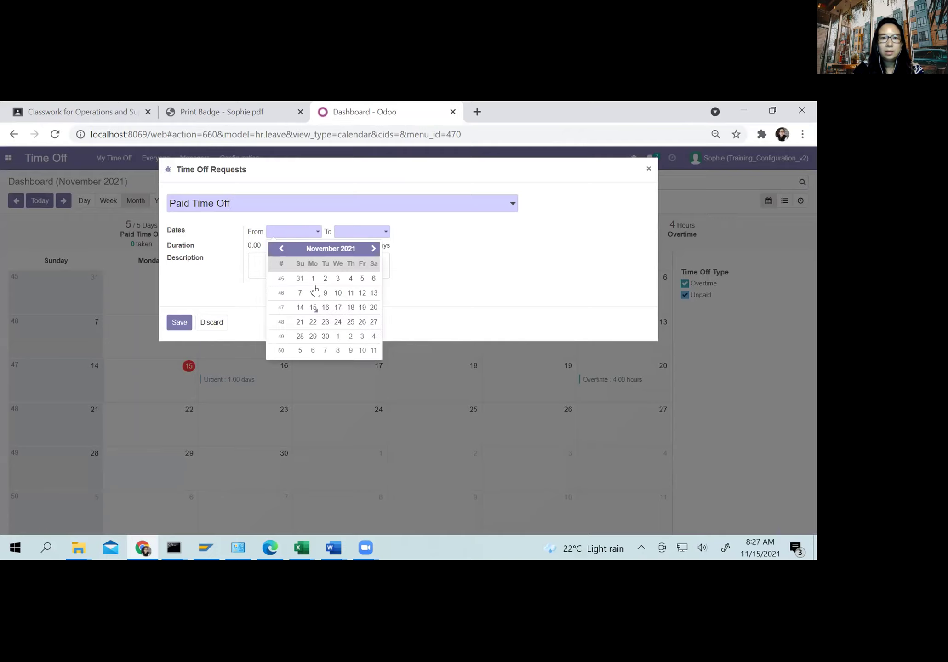
click(326, 308)
click(341, 235)
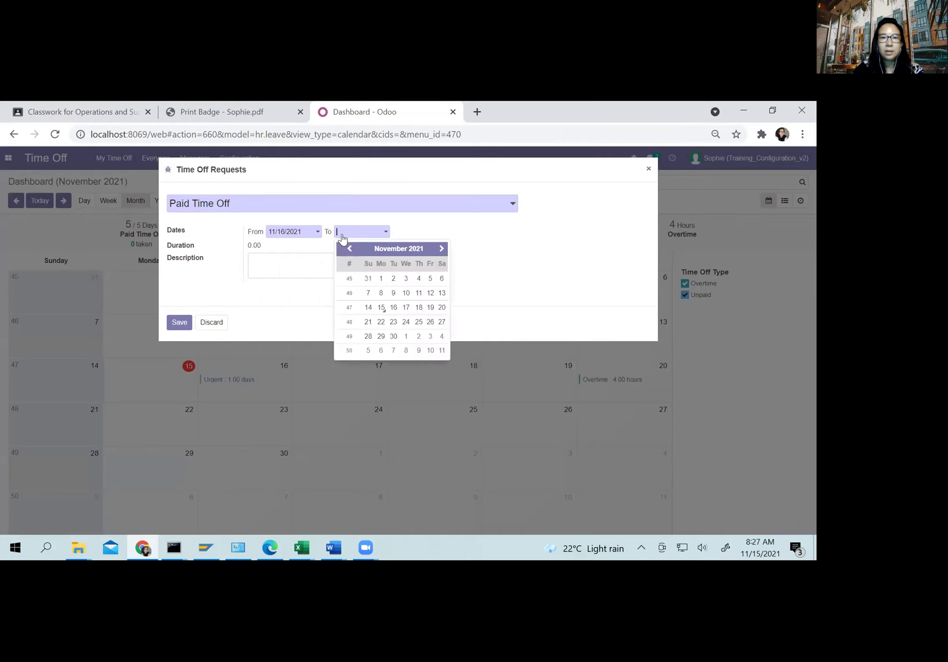
click(406, 307)
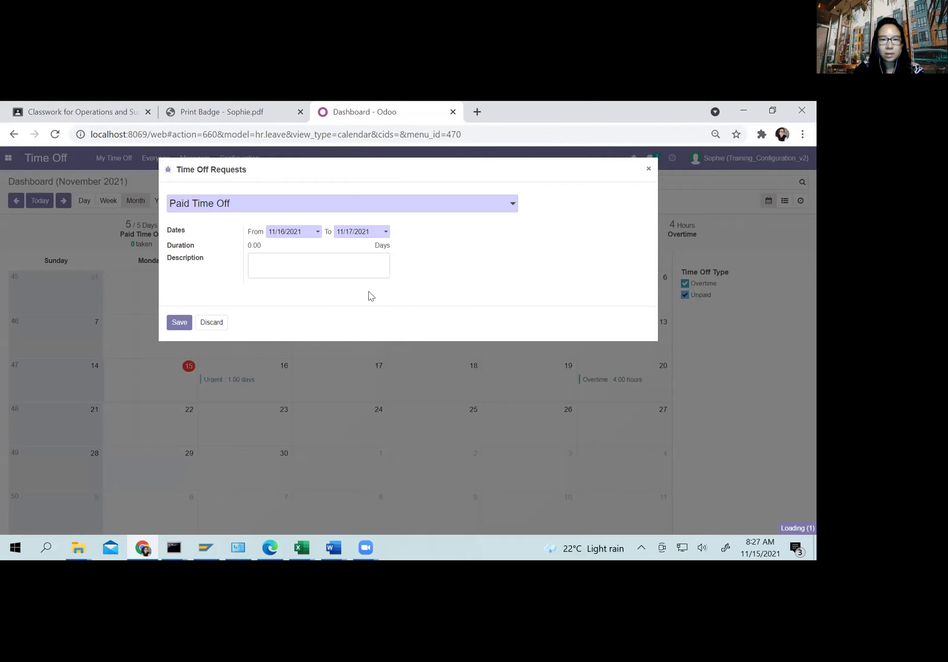
click(300, 233)
click(338, 307)
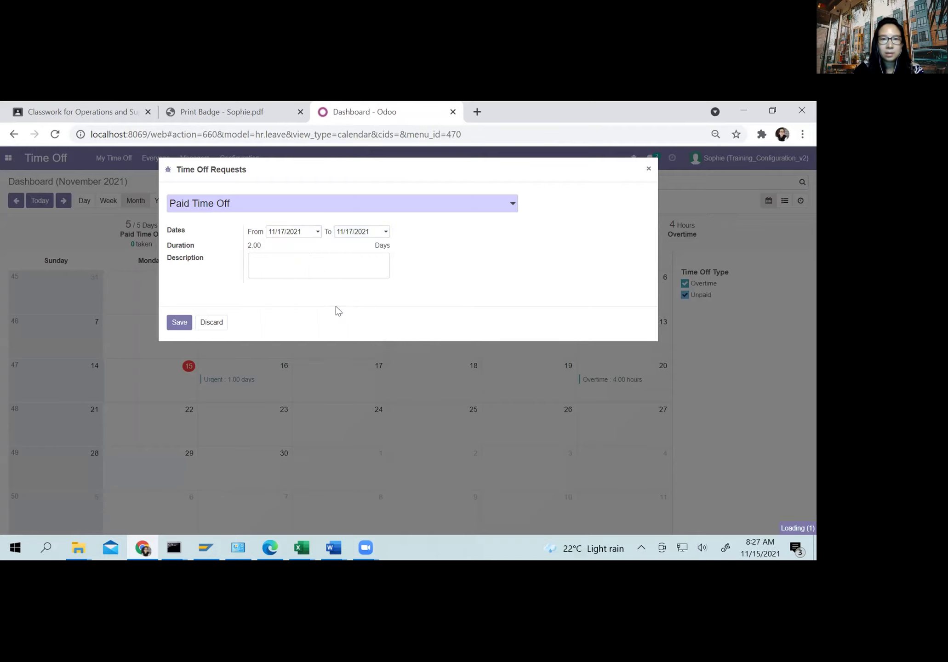
click(179, 322)
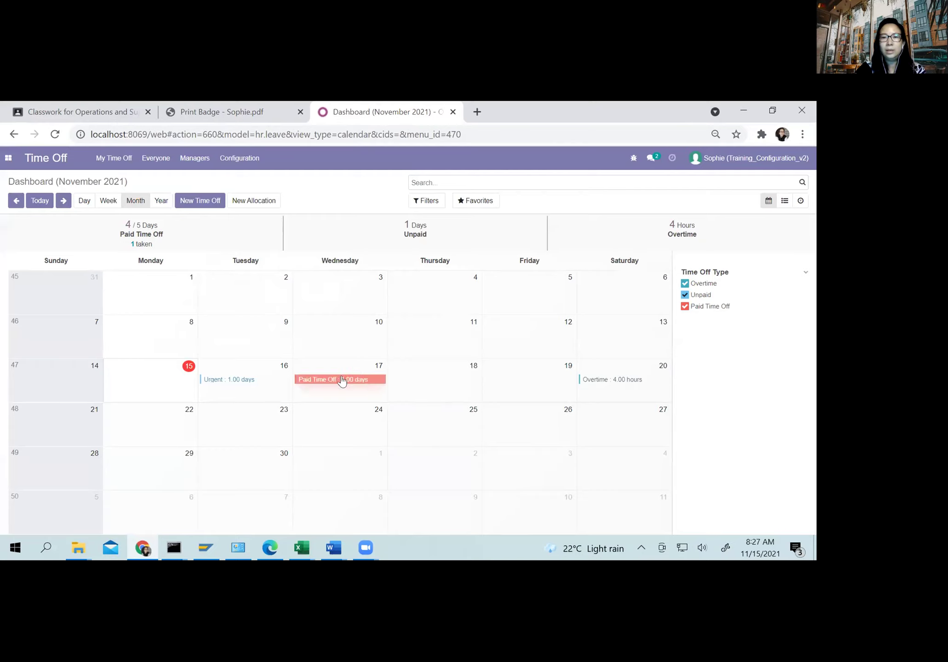
click(226, 379)
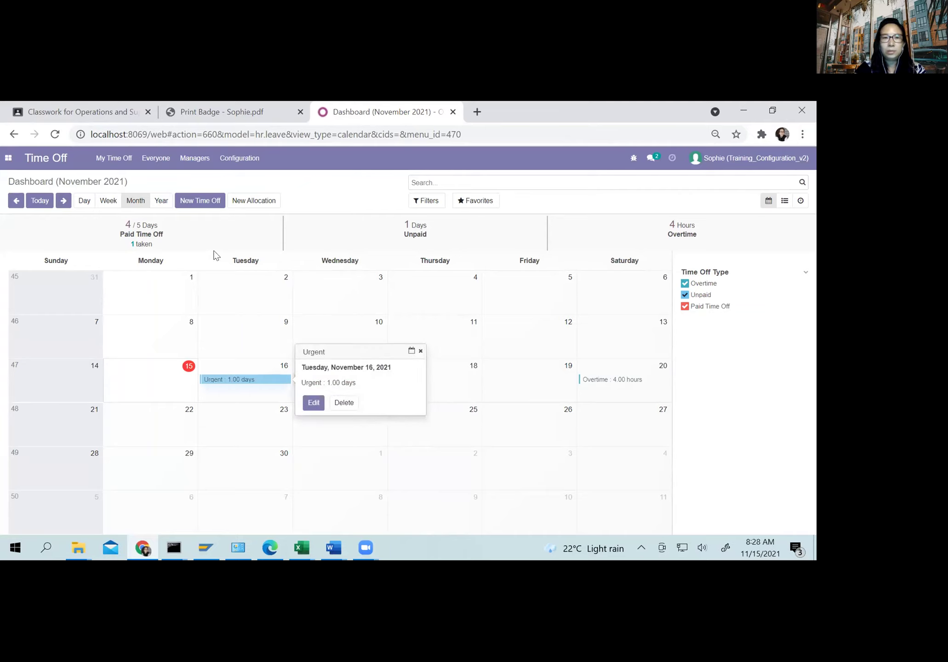
Step: Show My Time Off Requests with the Overtime, Paid Time Off and Unpaid requests
click(114, 158)
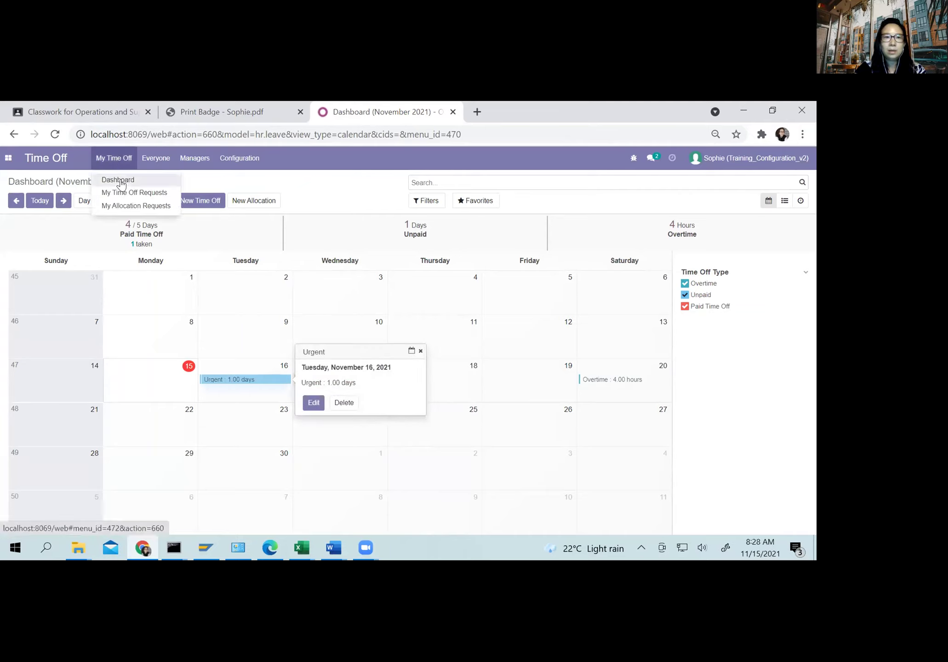
click(120, 192)
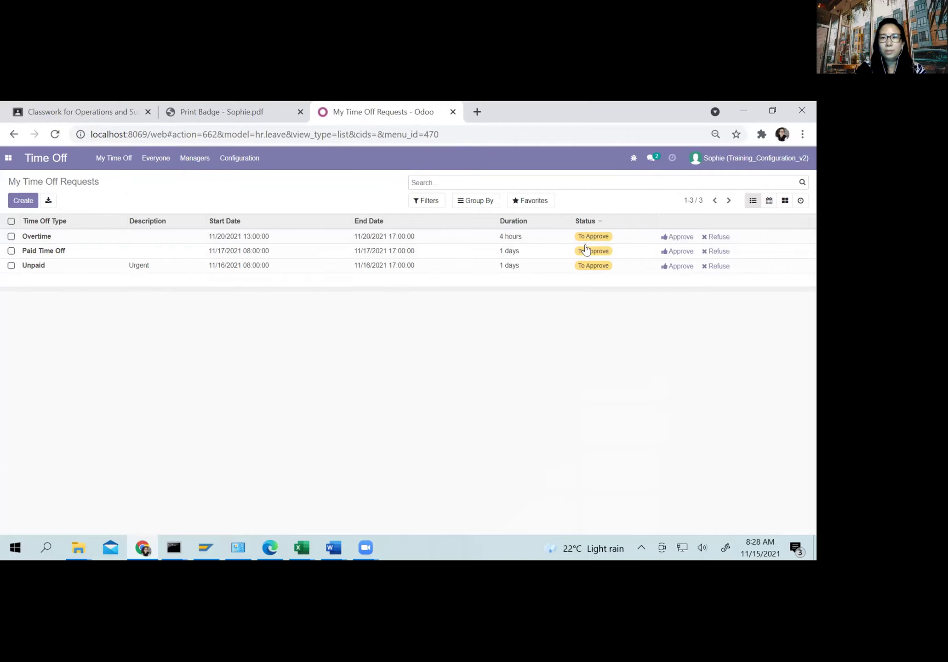
click(705, 158)
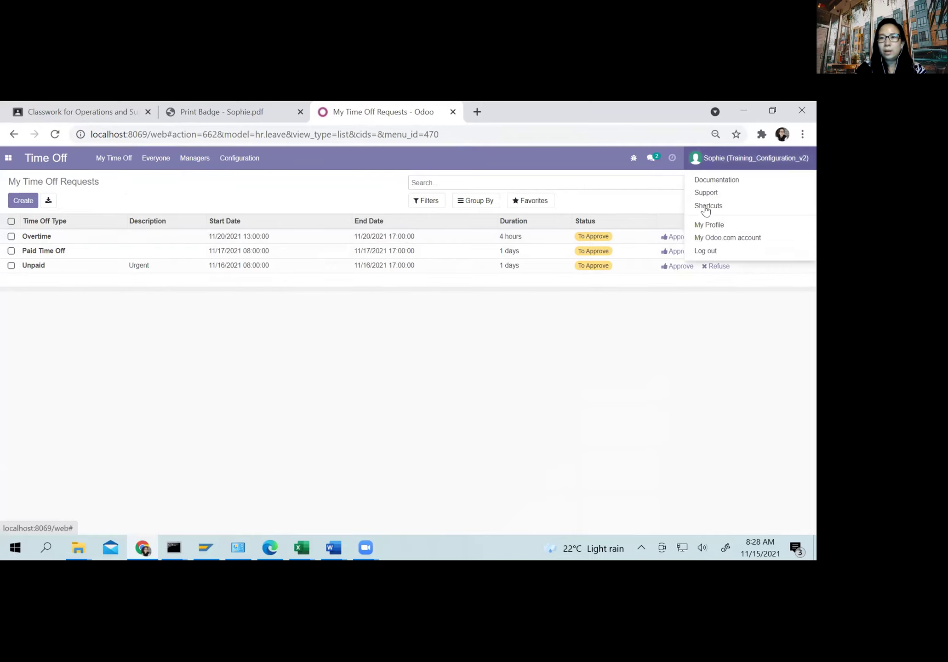
Step: Log out and attempt a login with typed credentials, which gets rejected
click(704, 252)
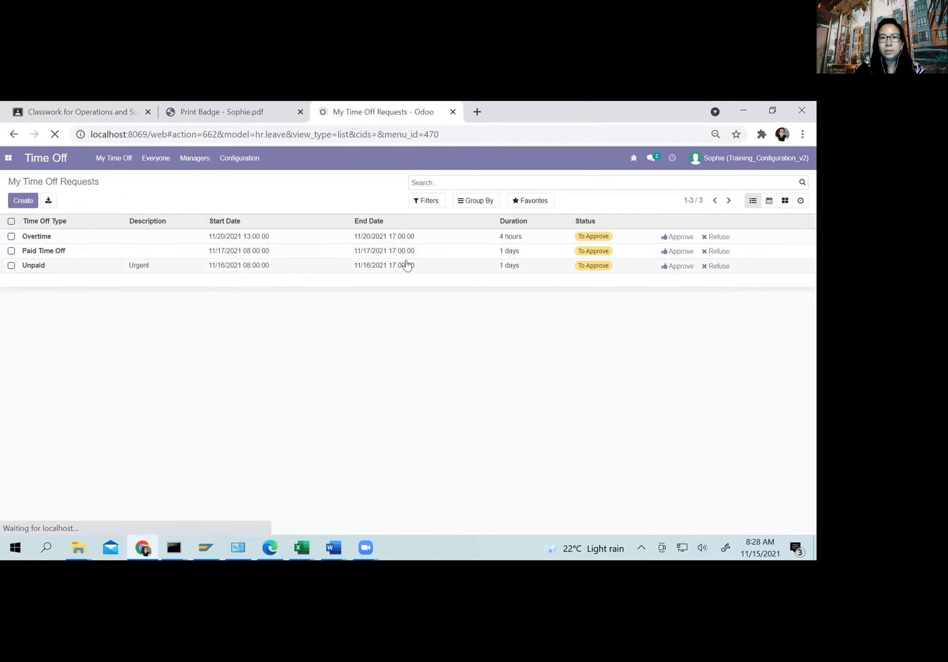
click(381, 271)
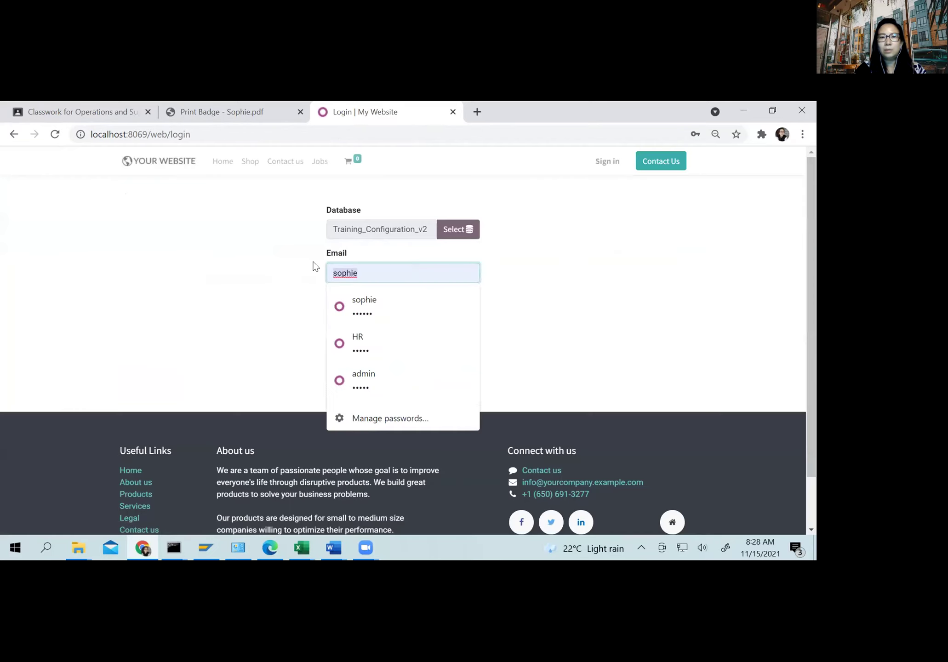
text(shallom)
key(Tab)
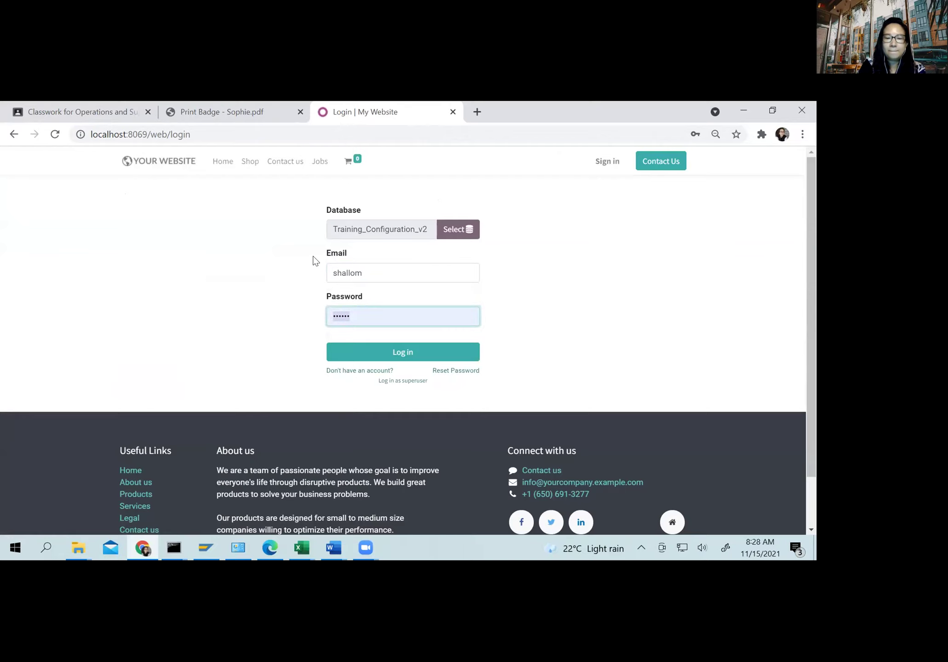
text(s)
key(Return)
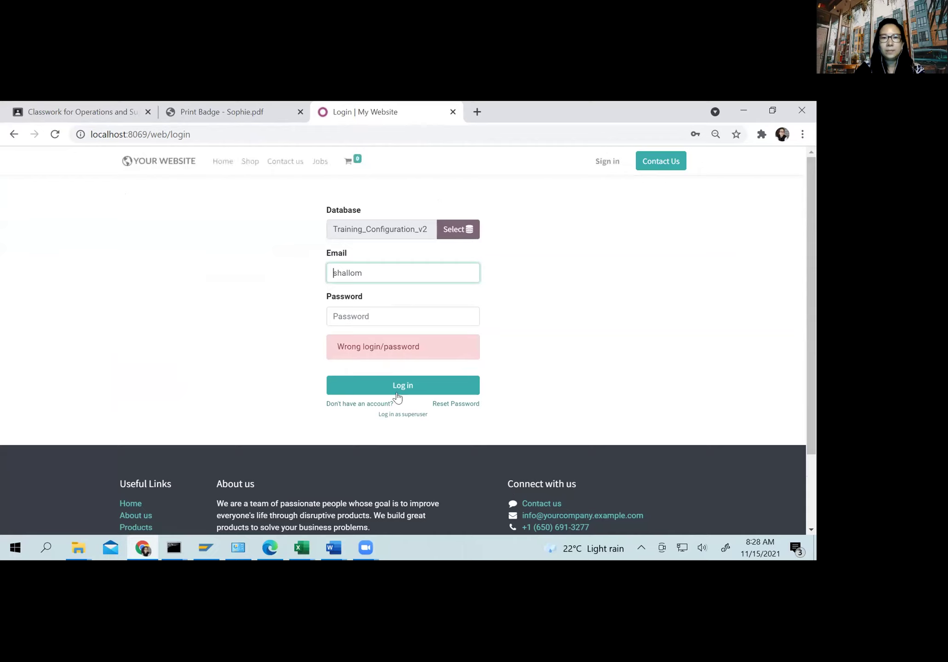
Step: Sign in with the saved admin login and dismiss Chrome's password breach warning
drag(393, 273, 312, 276)
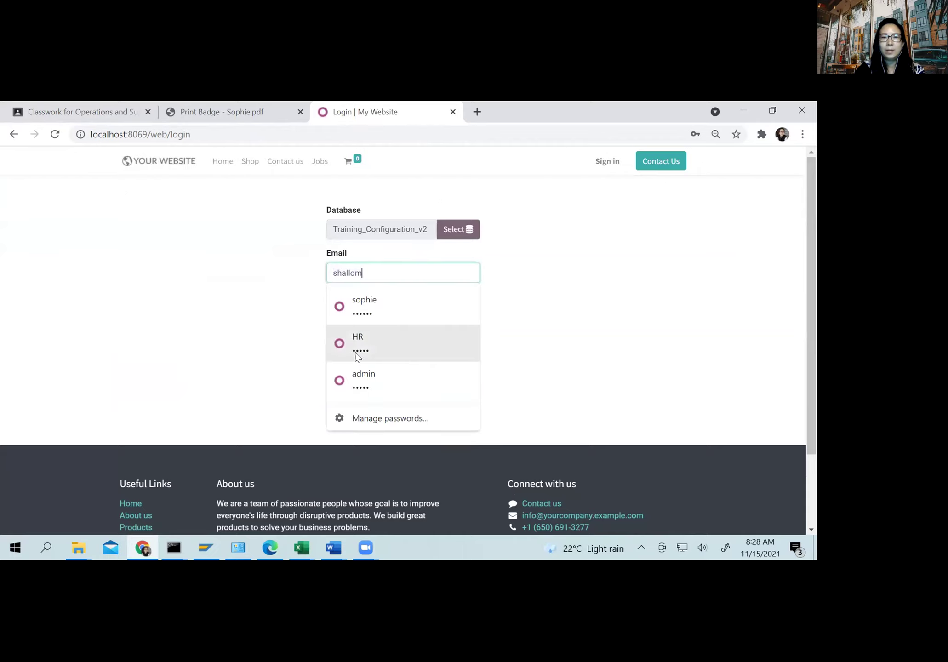
click(363, 378)
click(364, 388)
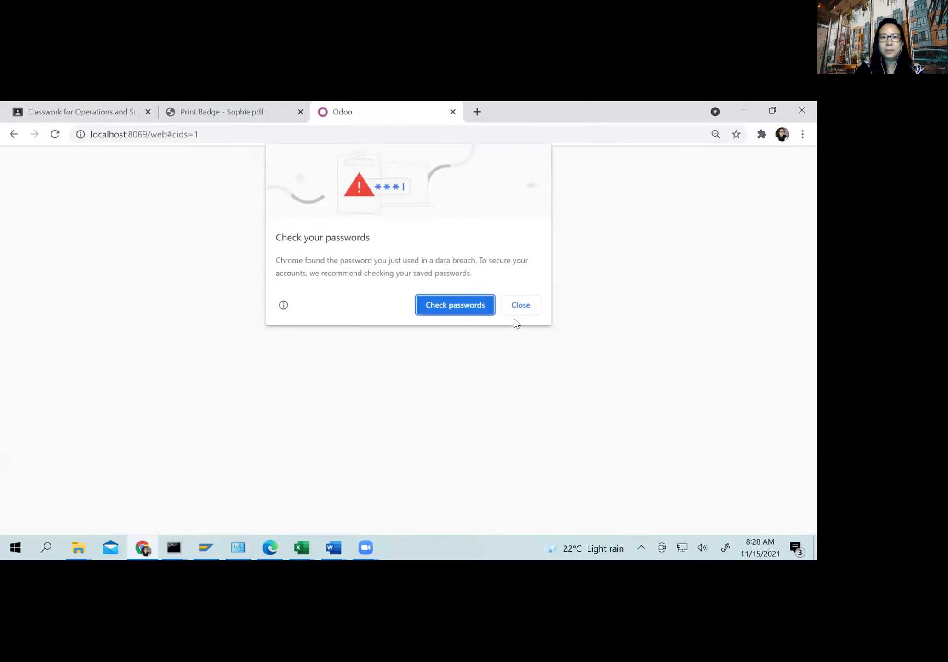
click(523, 299)
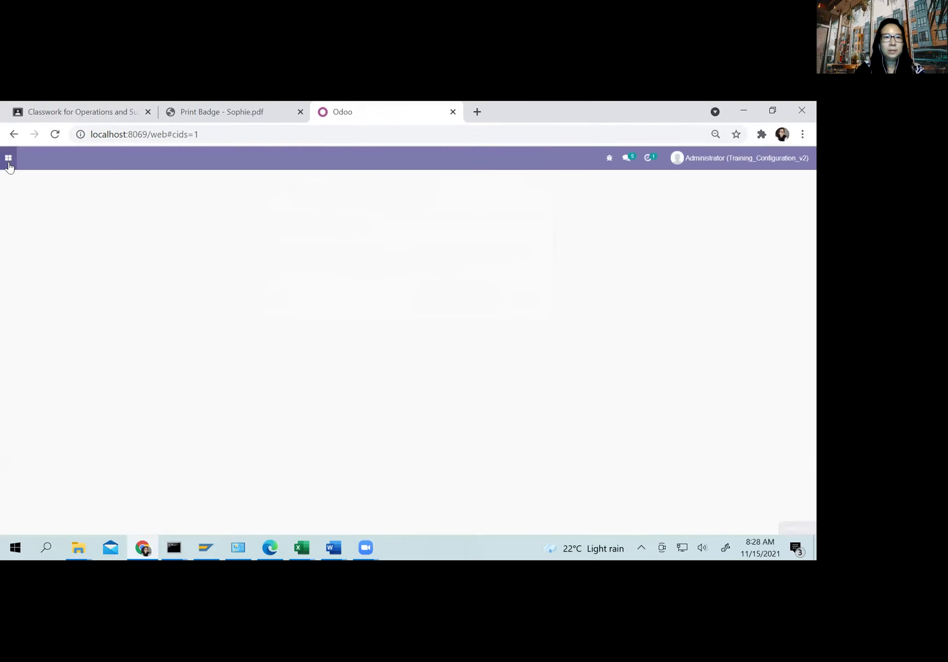
click(8, 157)
Step: Open the sales user's record from Settings > Manage Users
click(20, 451)
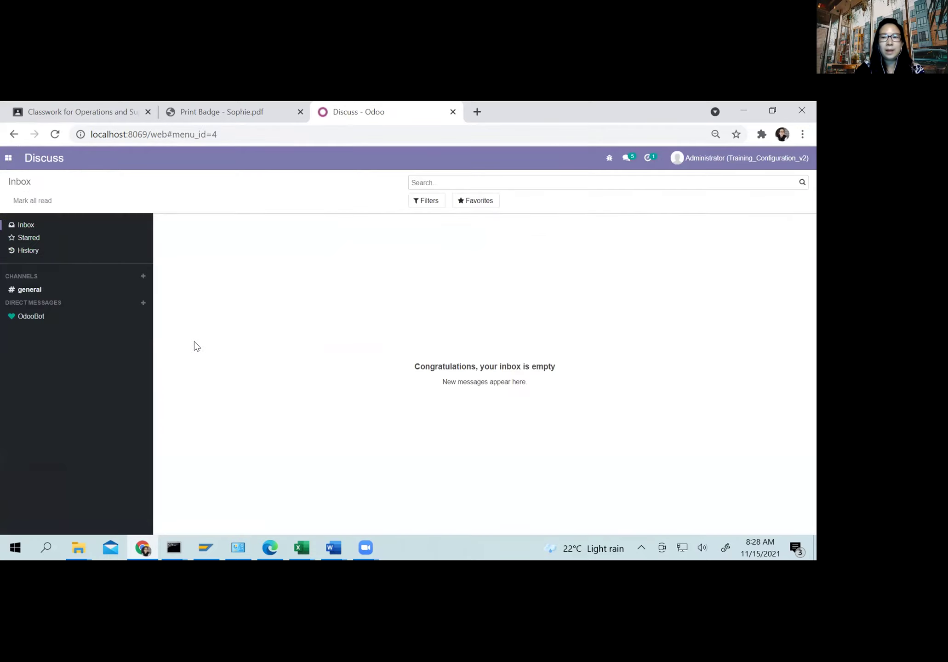
click(6, 159)
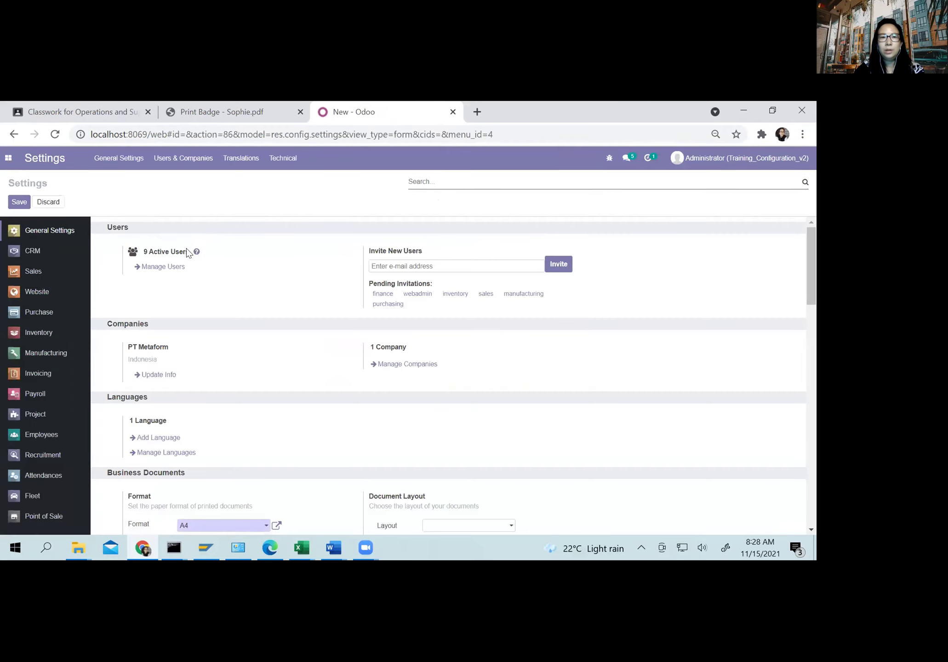
click(156, 272)
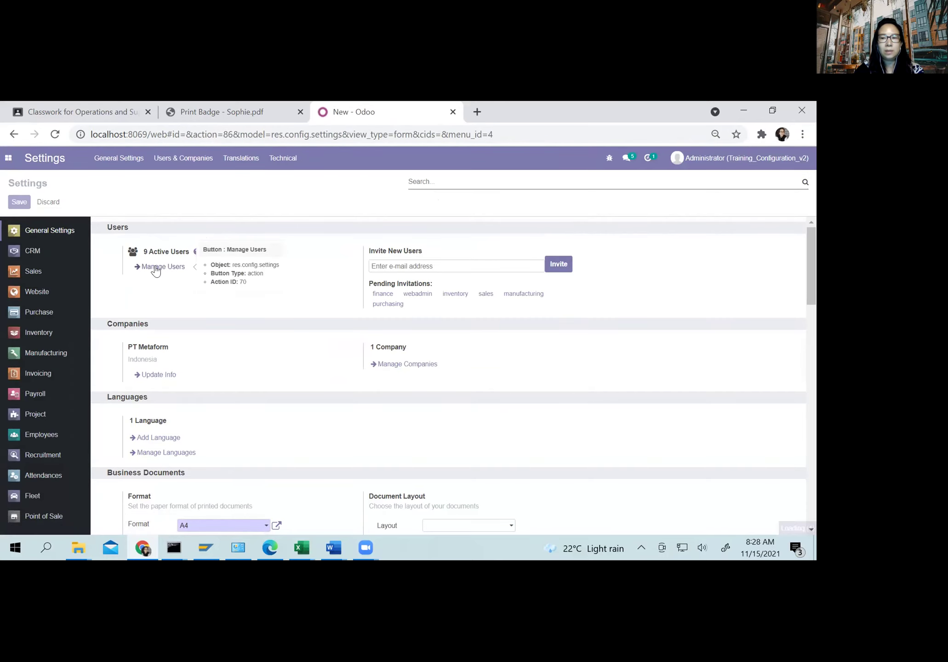
click(156, 268)
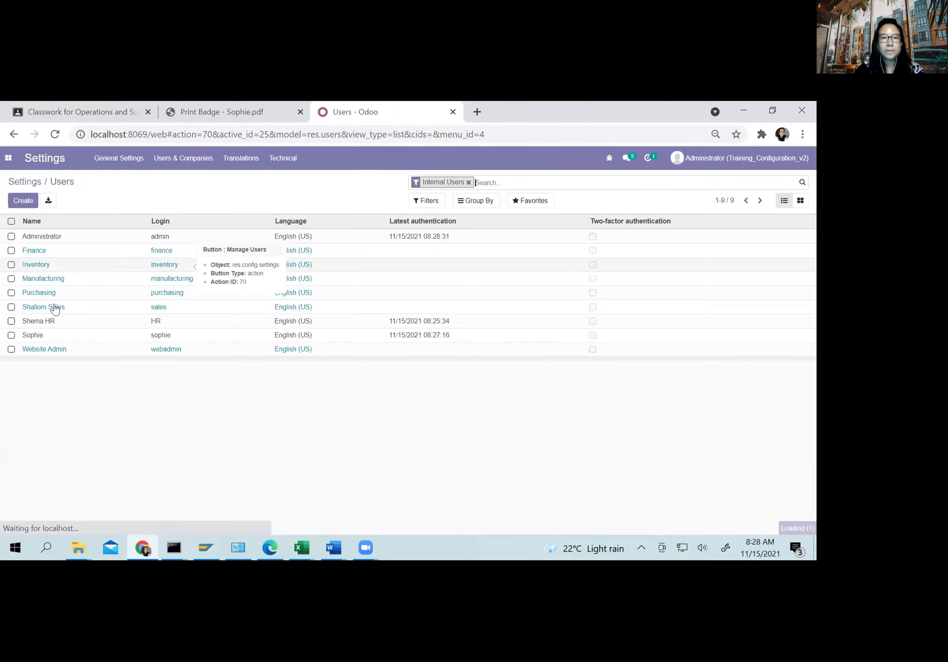
click(55, 308)
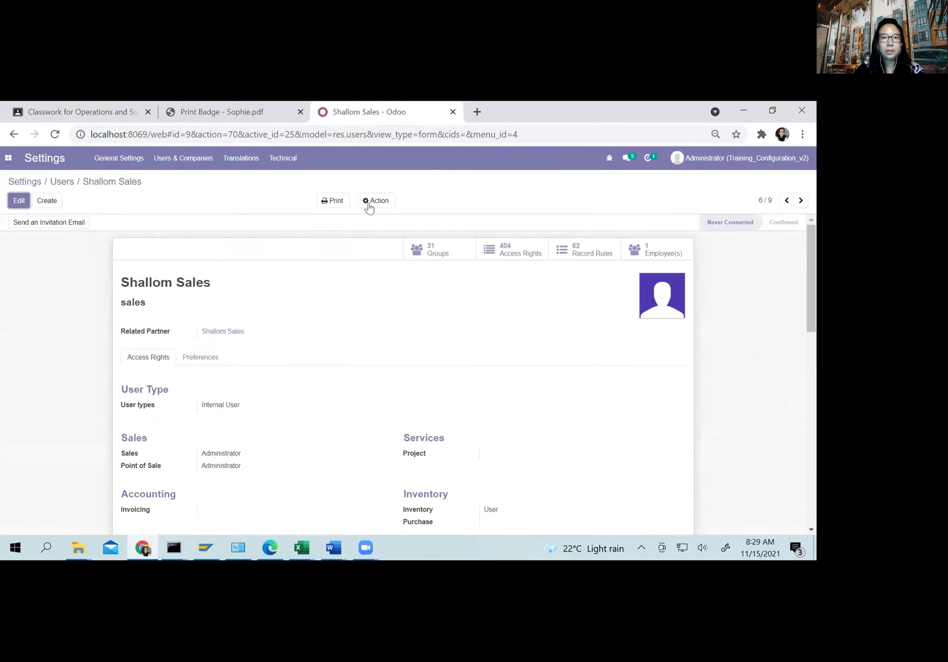
Step: Set a new password for the sales user via Action > Change Password
click(368, 202)
click(381, 257)
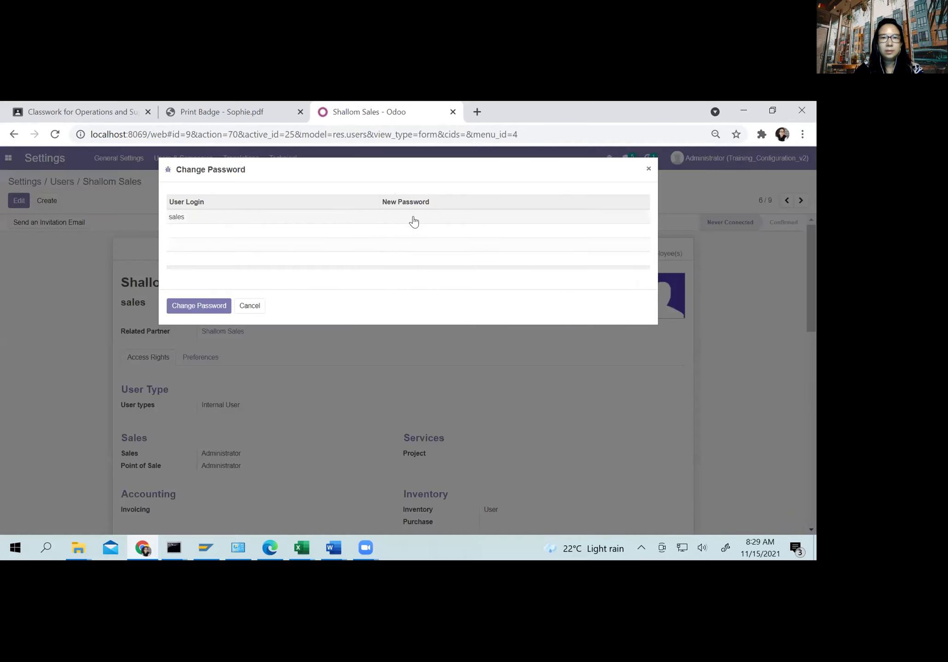
click(414, 220)
click(168, 306)
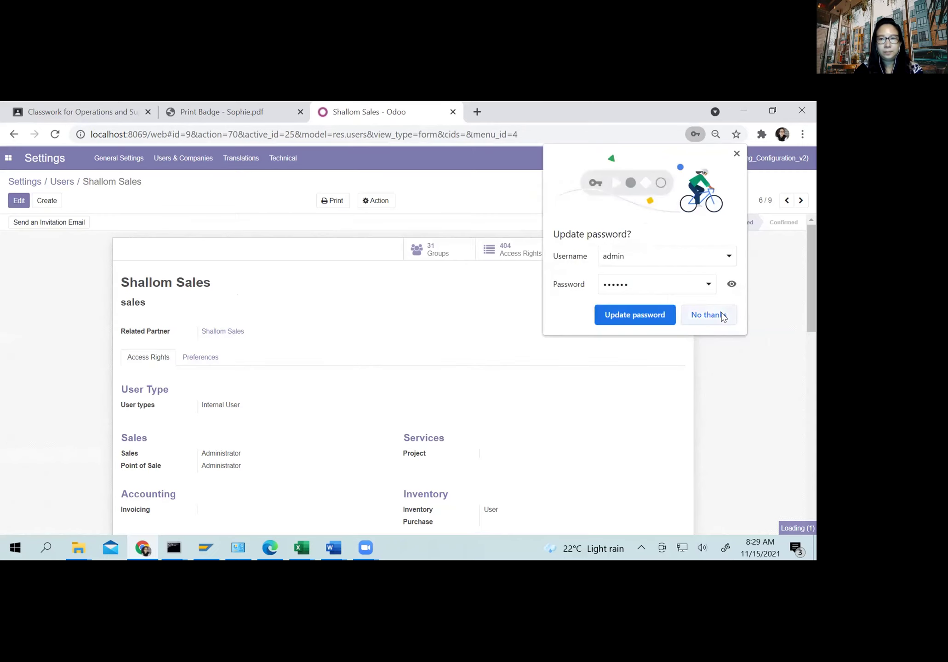
Step: Dismiss the browser's password prompt and log out of the administrator account
click(720, 316)
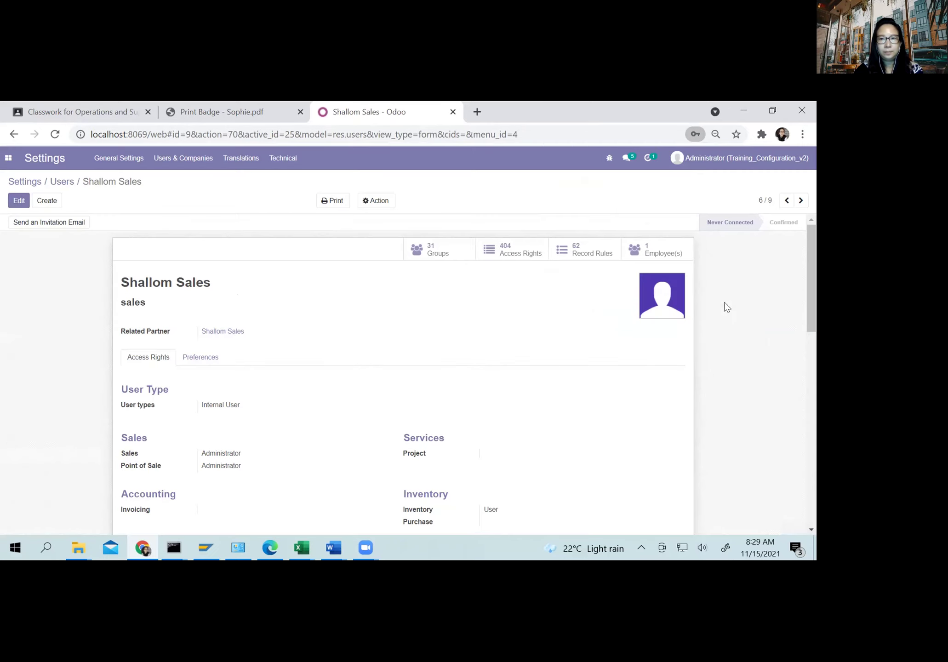
click(722, 161)
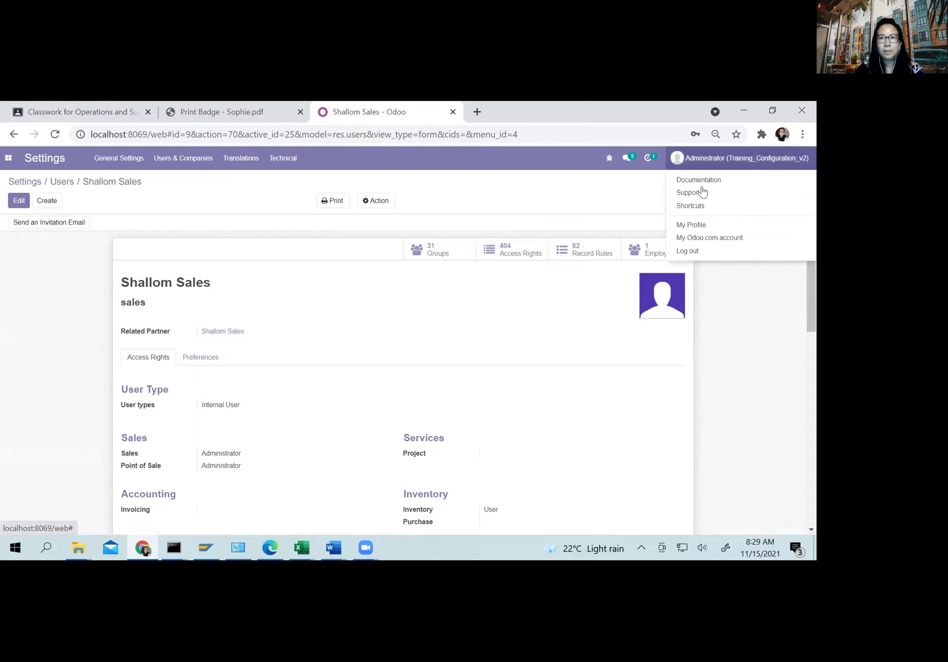
click(690, 254)
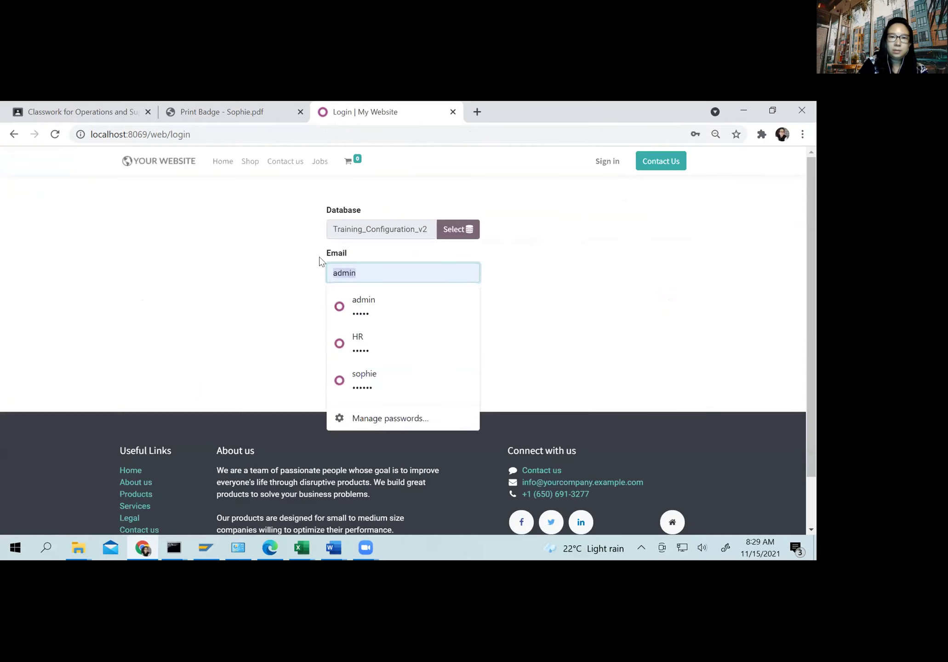
Step: Log in with the sales user's login and its new password, dismissing Chrome's breach warning
text(sales)
key(Tab)
text(•••)
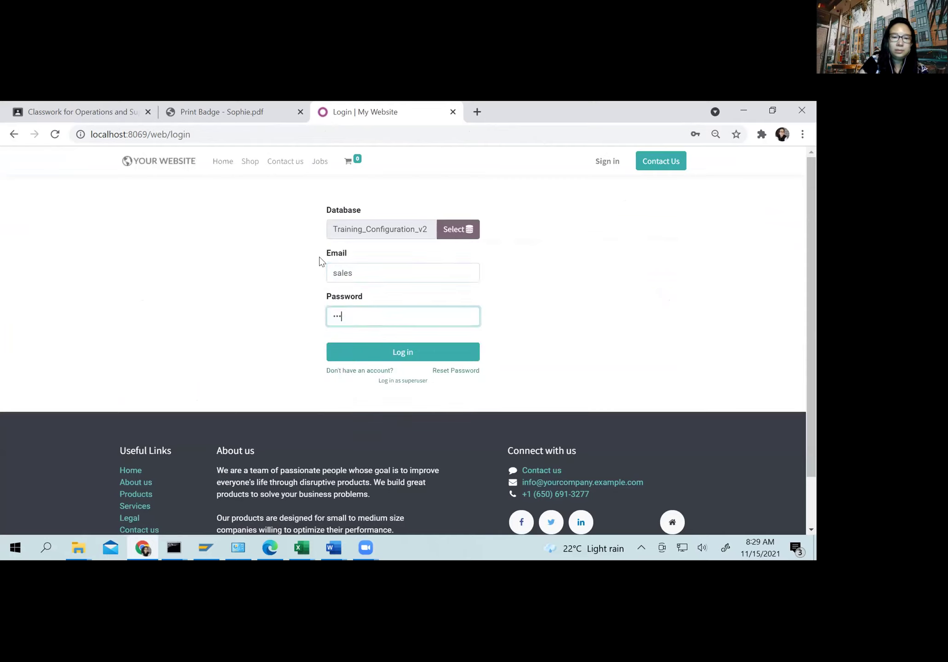
text(•••)
key(Return)
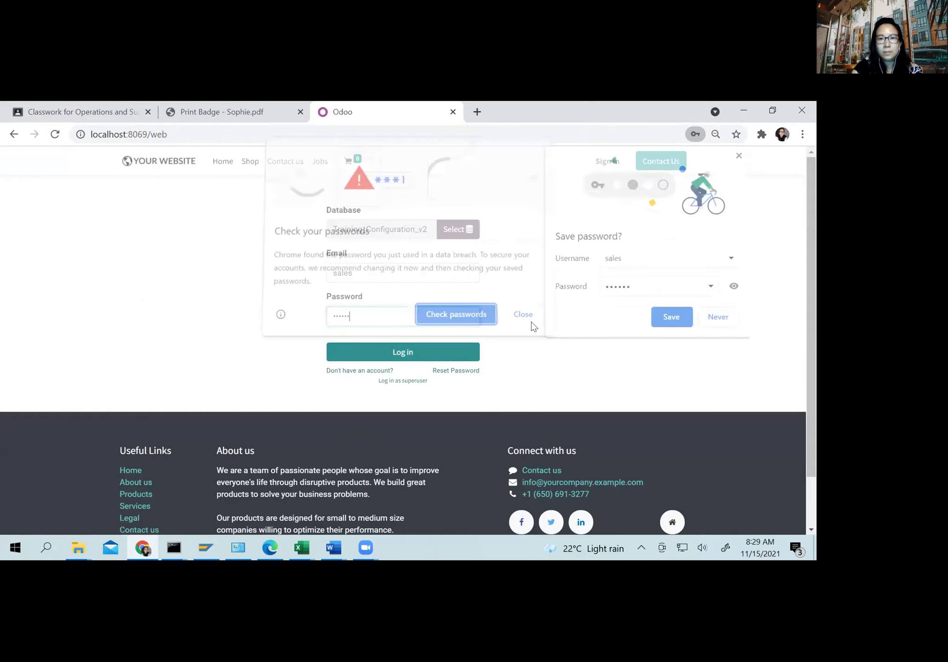
click(673, 319)
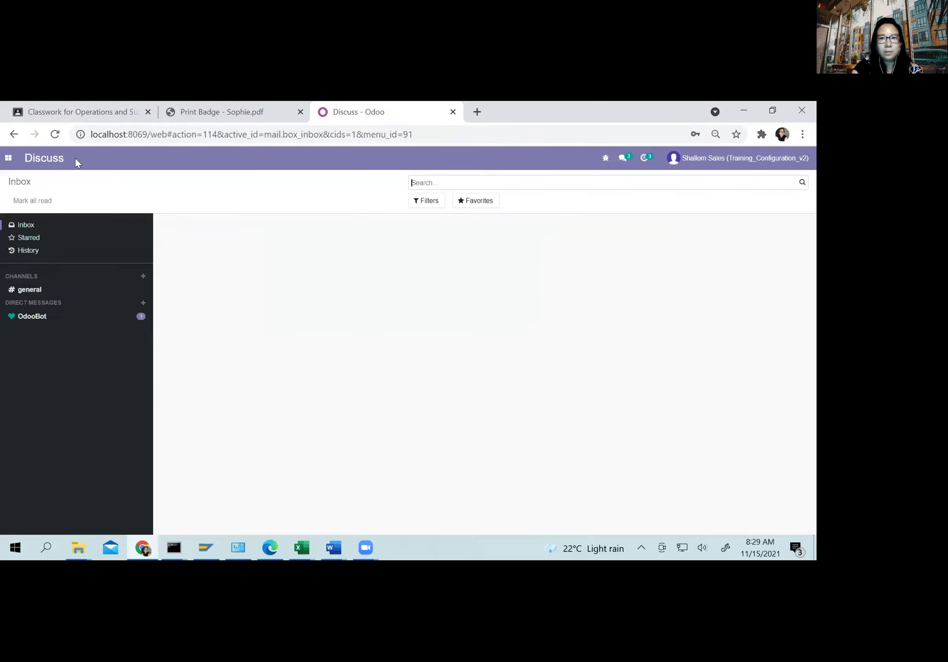
click(15, 158)
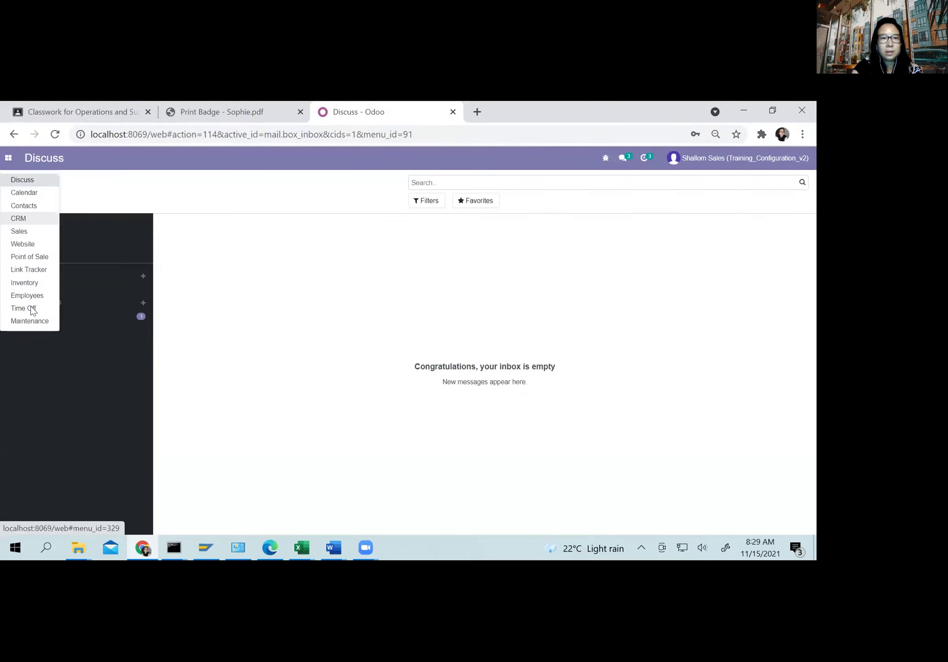
click(32, 309)
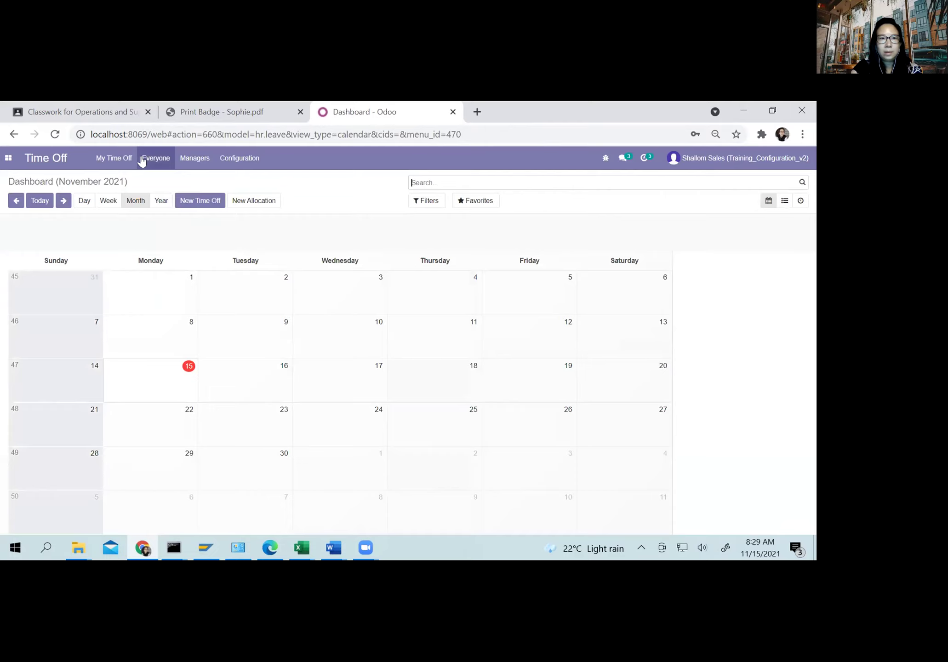
click(141, 159)
click(123, 158)
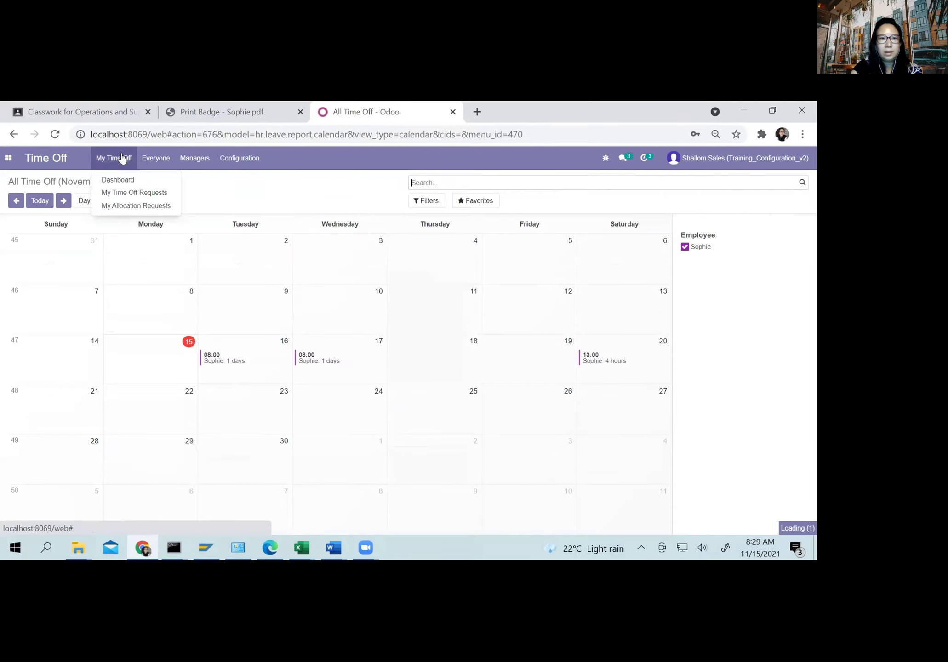
click(155, 159)
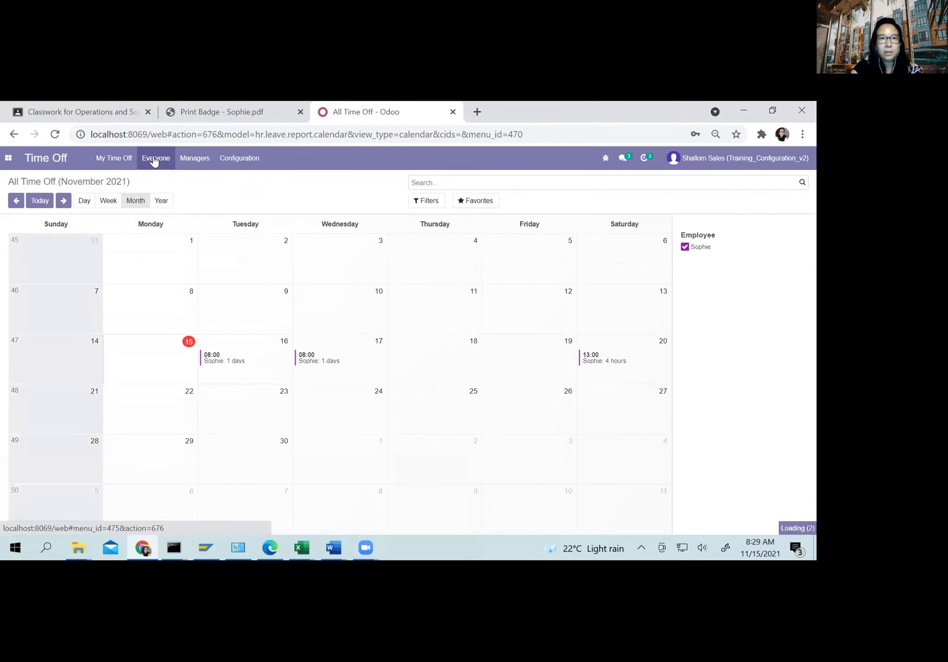
click(189, 159)
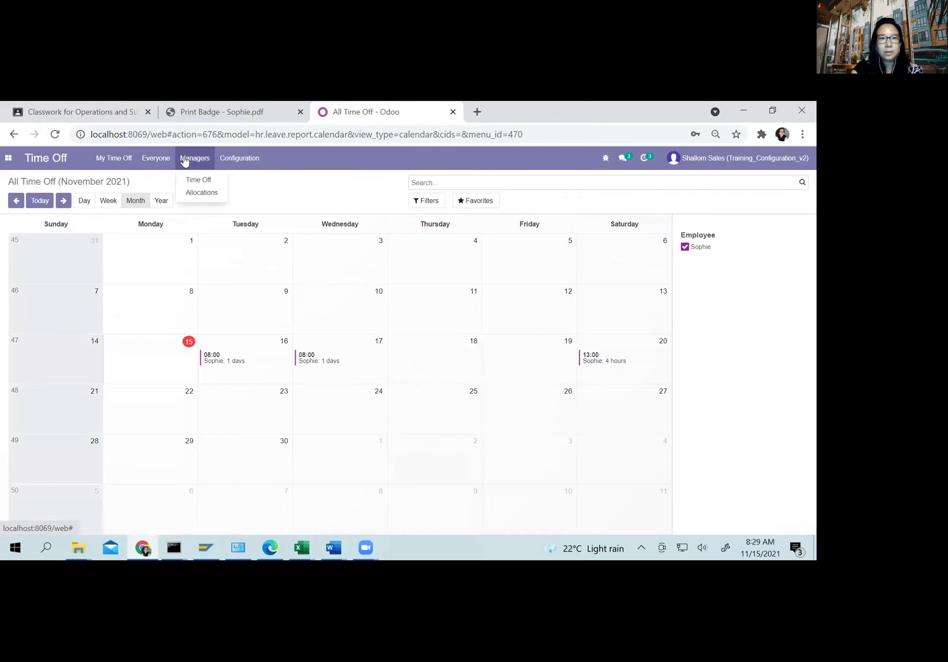
click(187, 179)
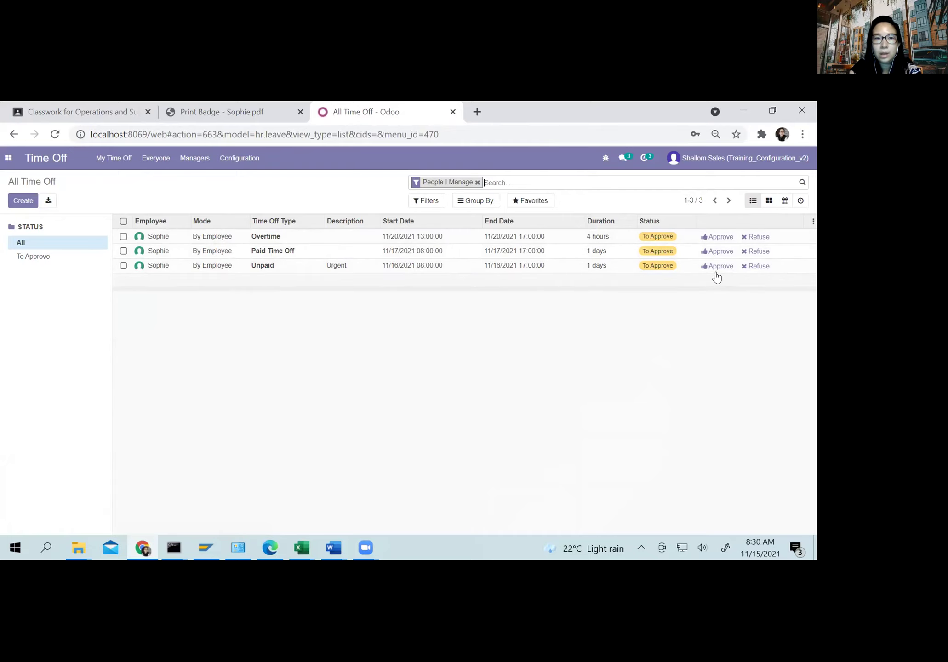
click(715, 238)
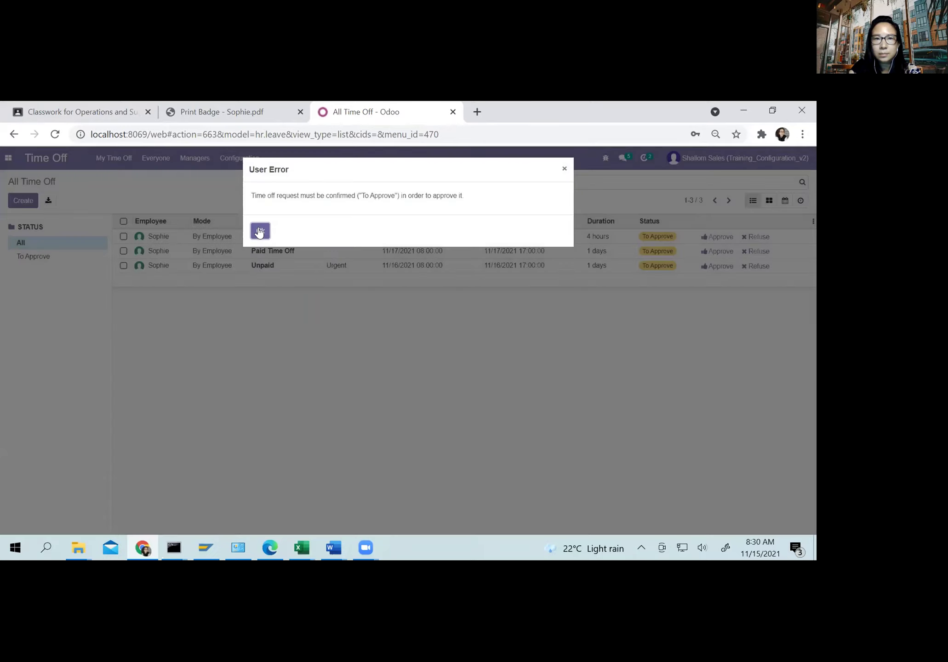
click(260, 230)
click(707, 237)
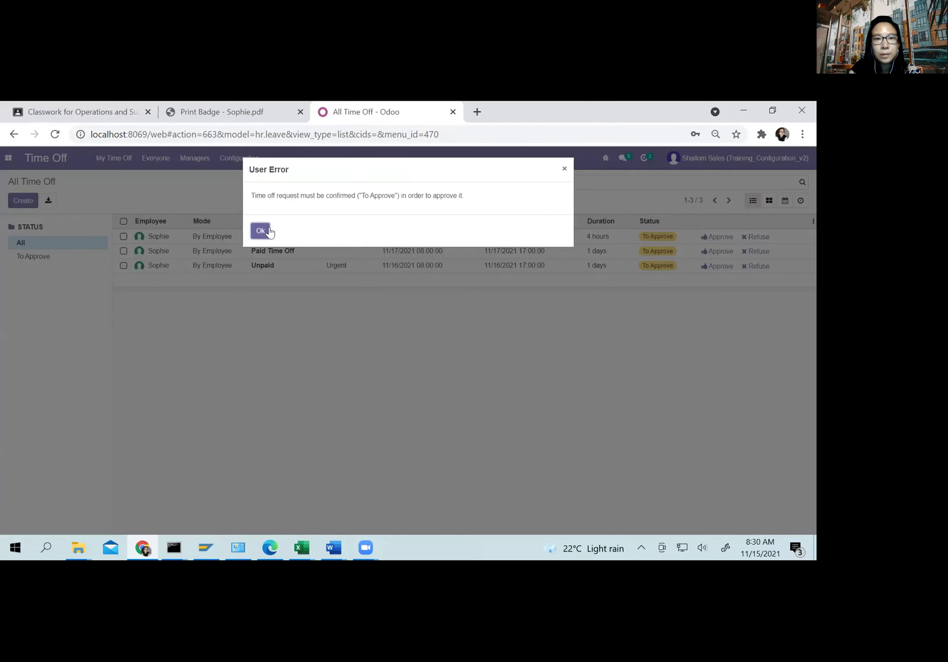
click(260, 231)
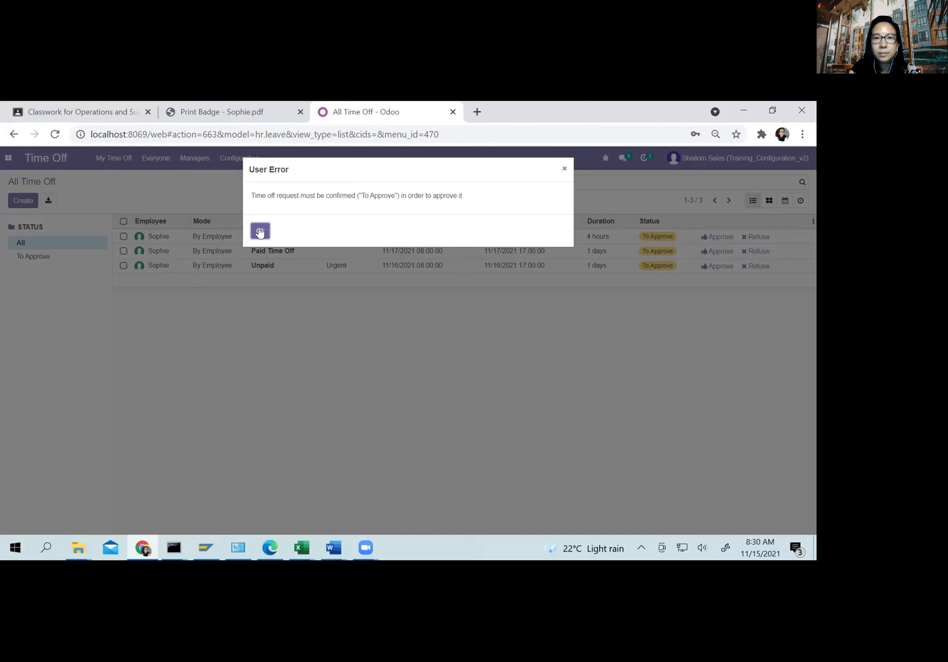
click(260, 231)
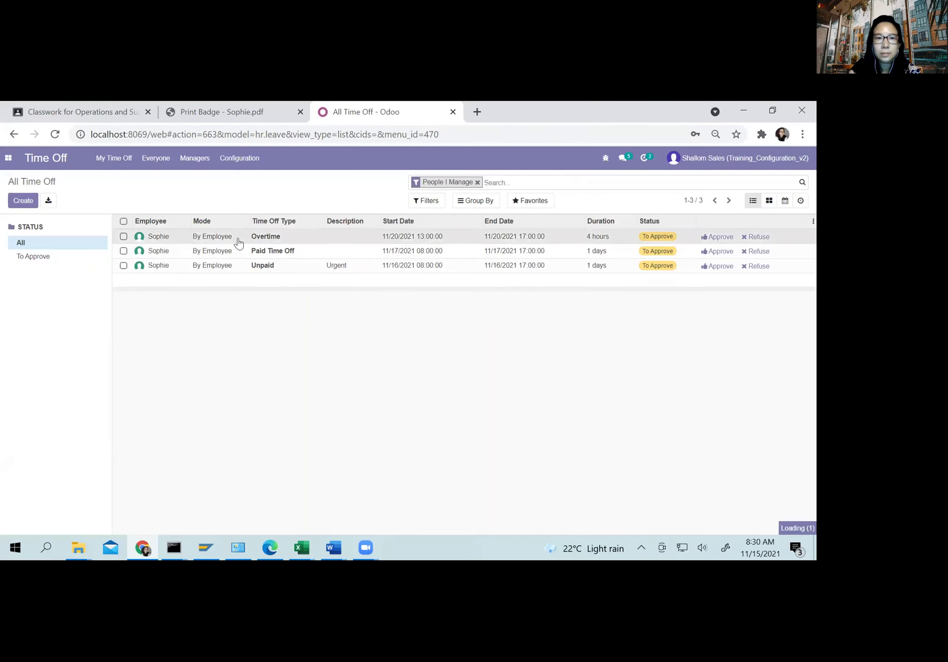
click(238, 240)
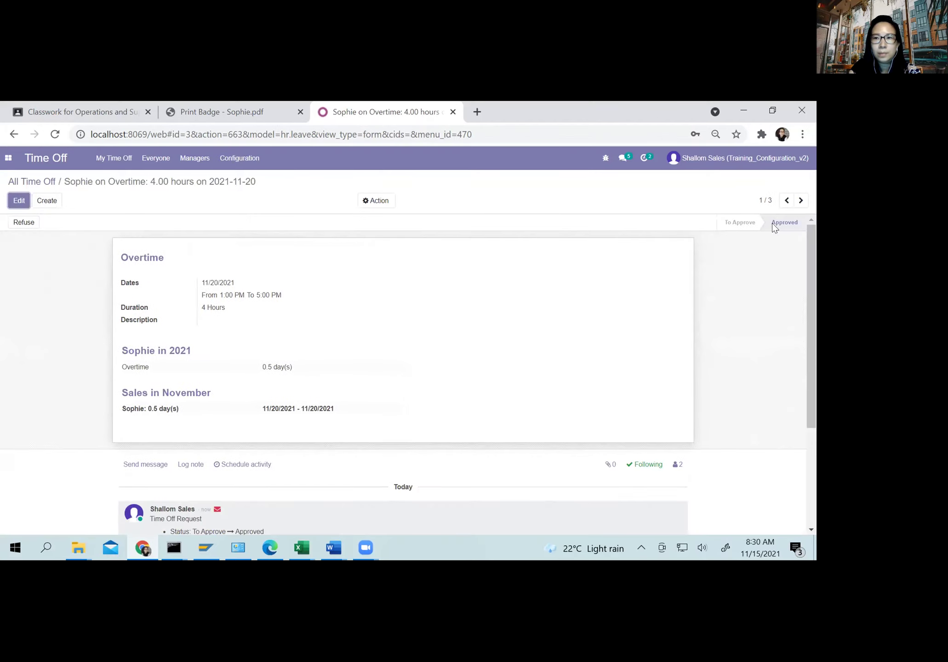
Step: Step through to the Unpaid request and approve it, sending it to Second Approval
click(801, 201)
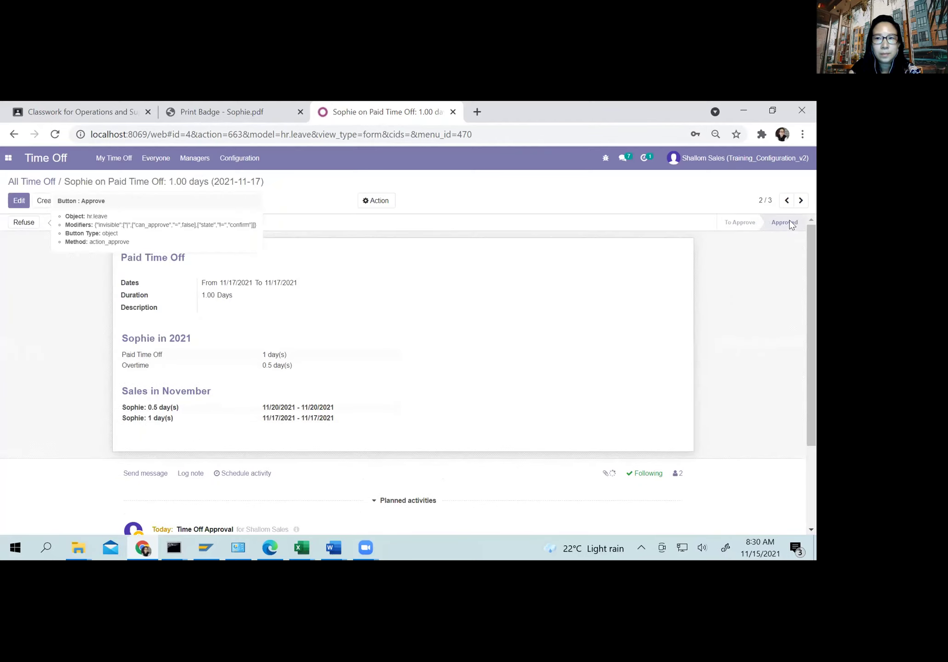
click(799, 202)
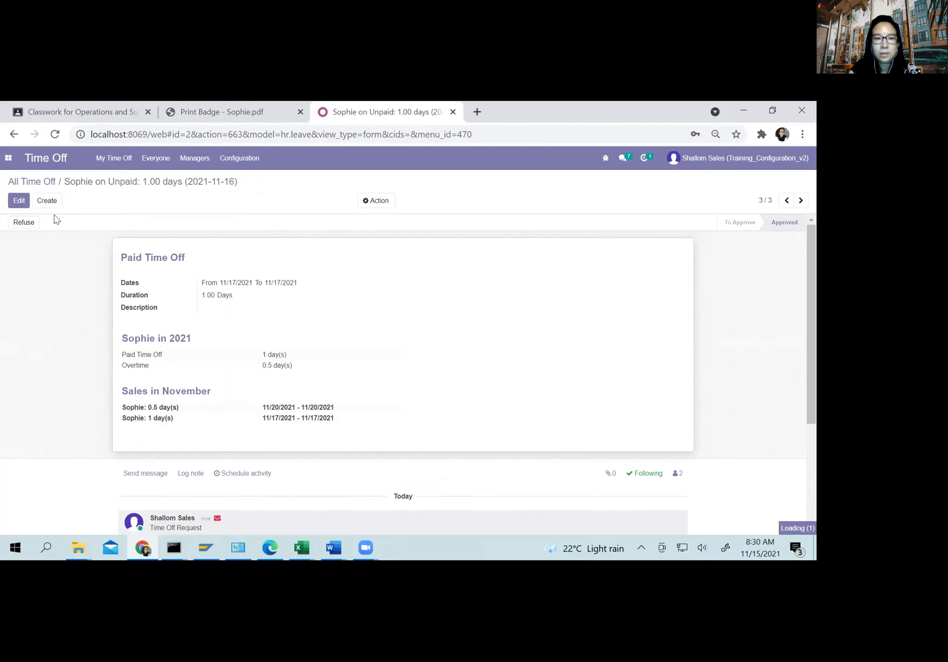
click(21, 224)
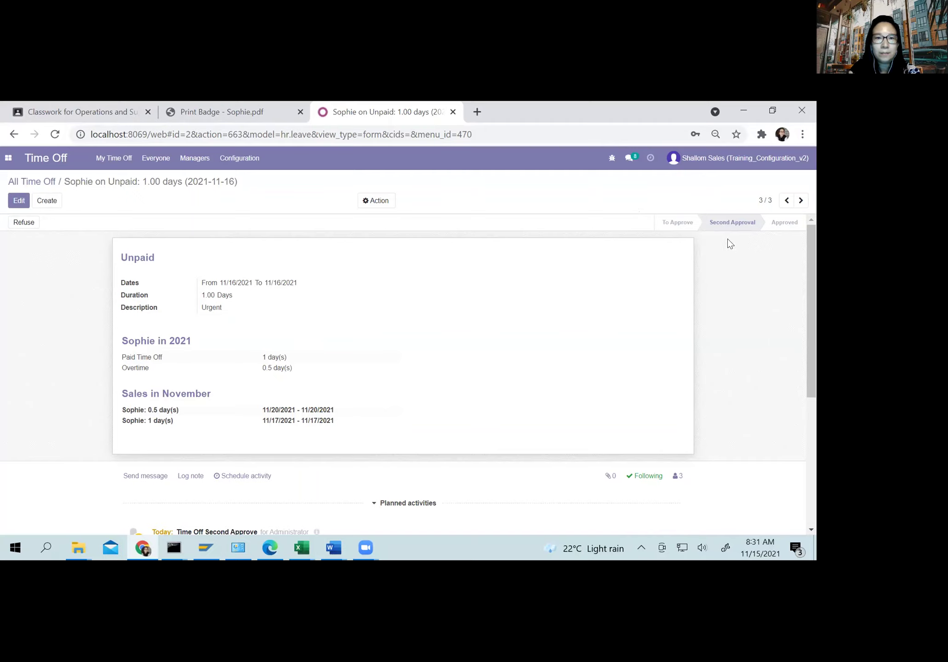
click(707, 164)
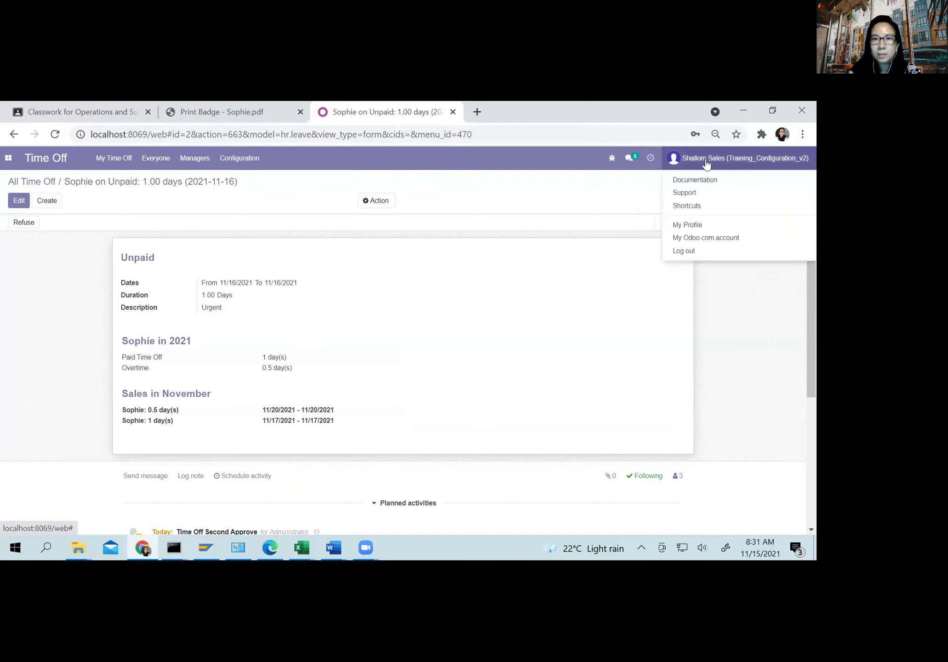
Step: Try validating the Unpaid request from All Time Off and dismiss the Access Error
click(51, 178)
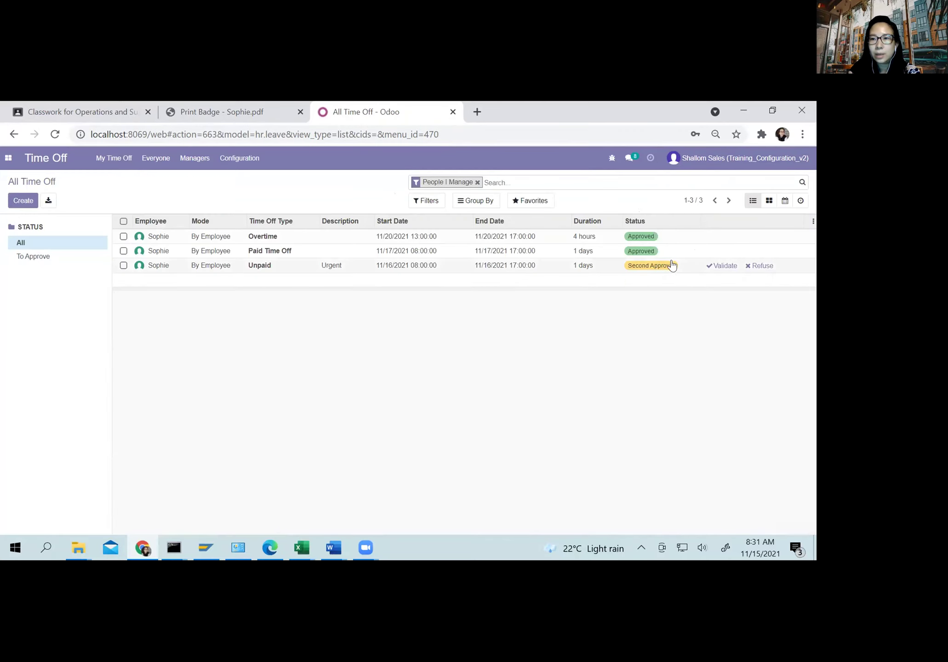
click(722, 270)
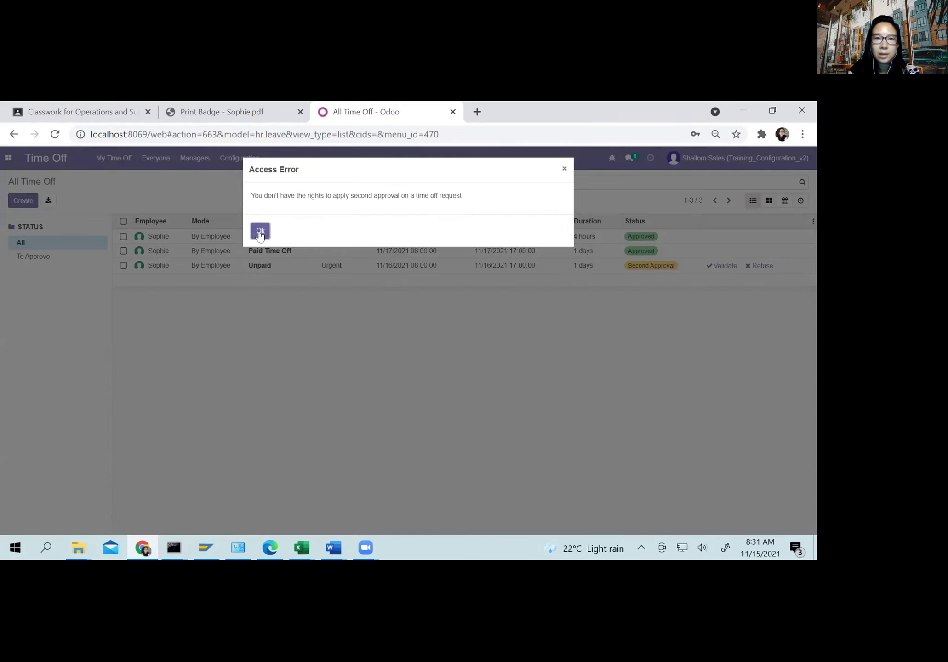
click(260, 231)
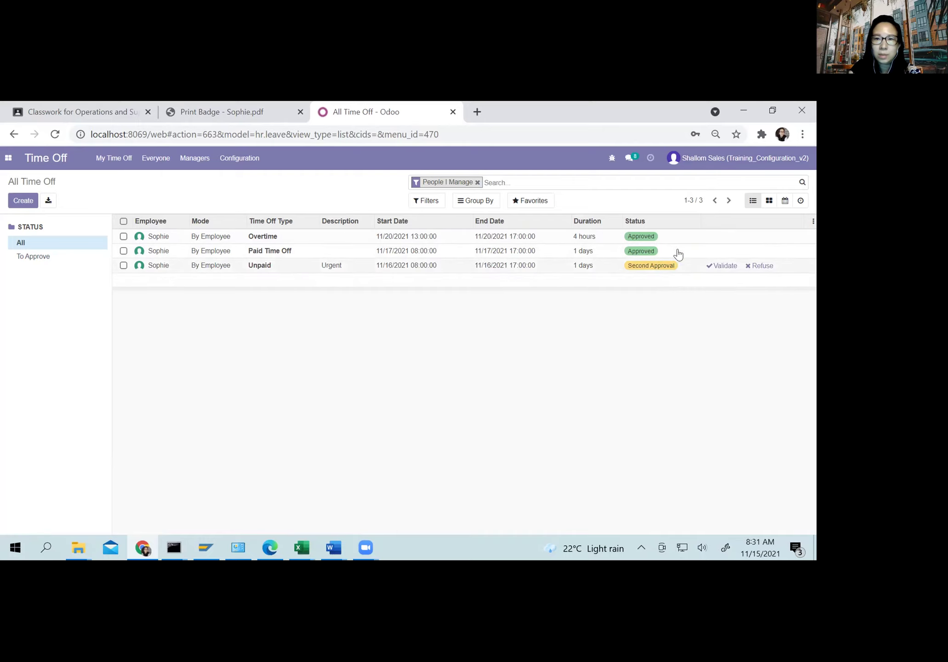
click(684, 161)
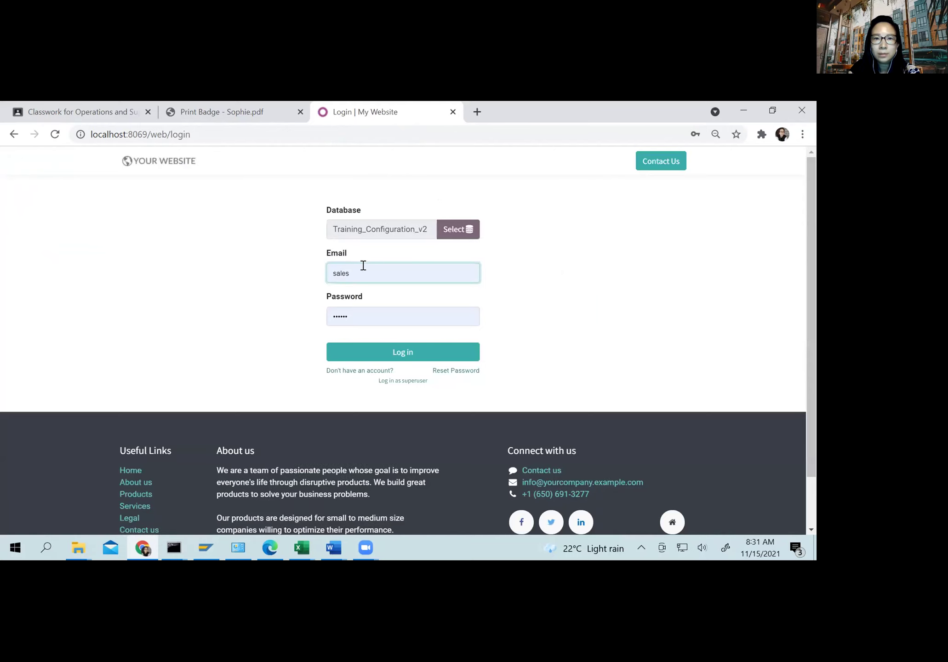
Step: Sign in with the saved HR login and dismiss Chrome's password breach warning
click(363, 267)
click(354, 338)
click(354, 353)
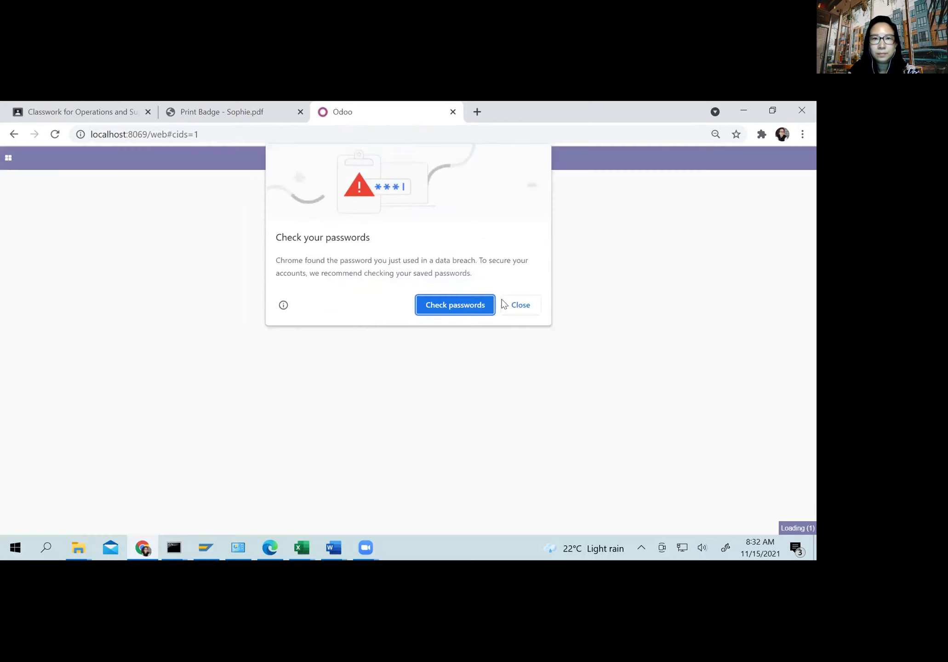
click(521, 305)
click(9, 157)
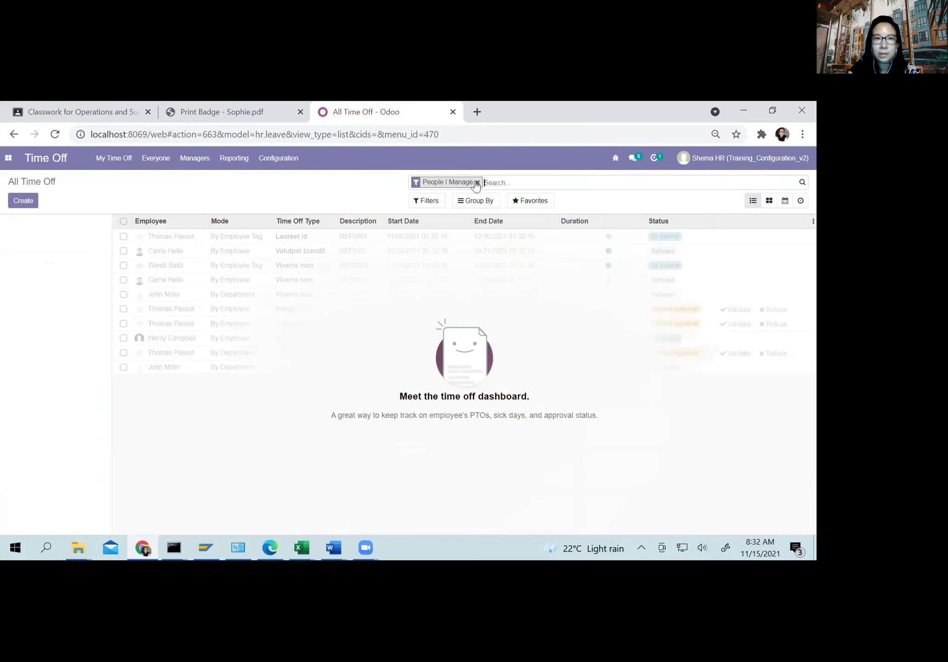
Step: Clear the People I Manage filter and validate the employee's Unpaid request
click(477, 182)
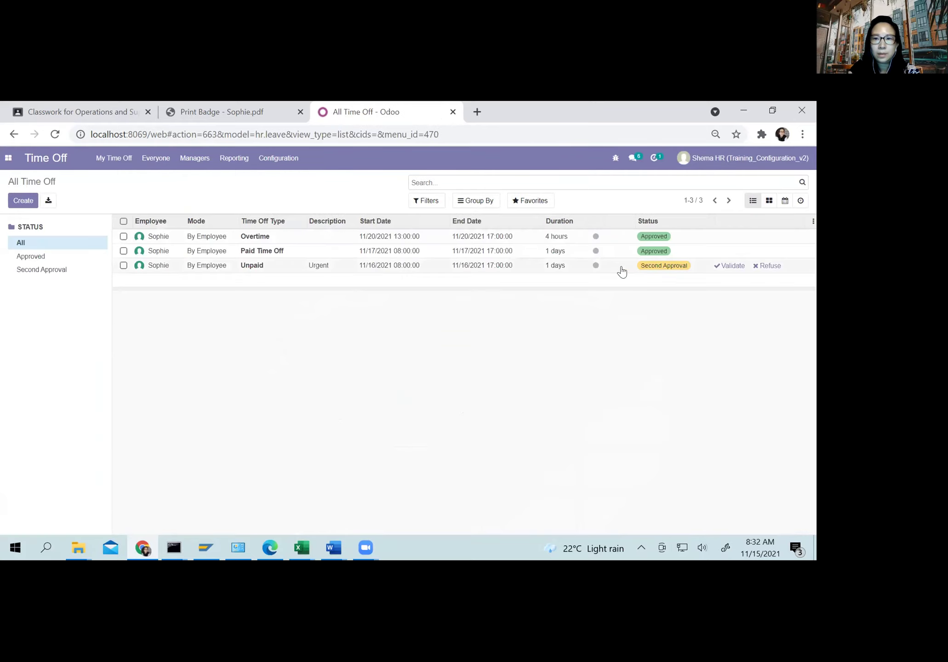
click(729, 265)
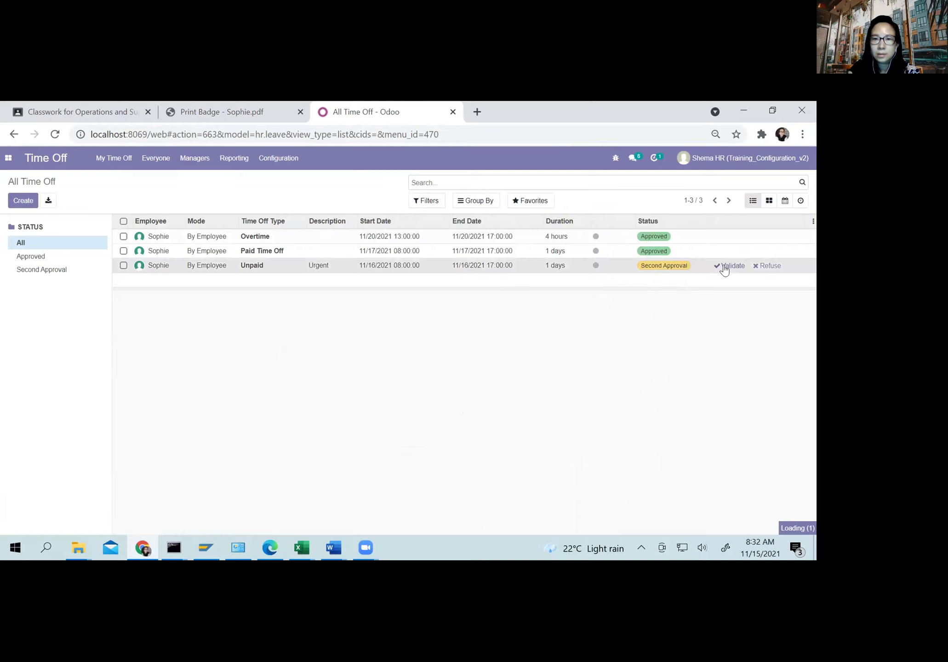
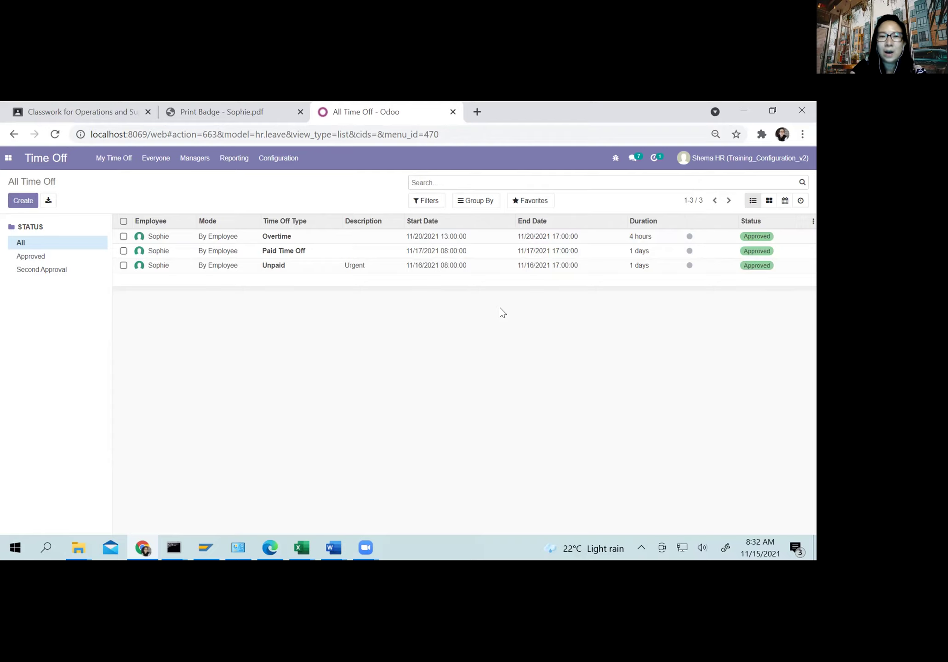
Step: Switch to the Payroll app's employees, then log out of the HR user's account
click(7, 162)
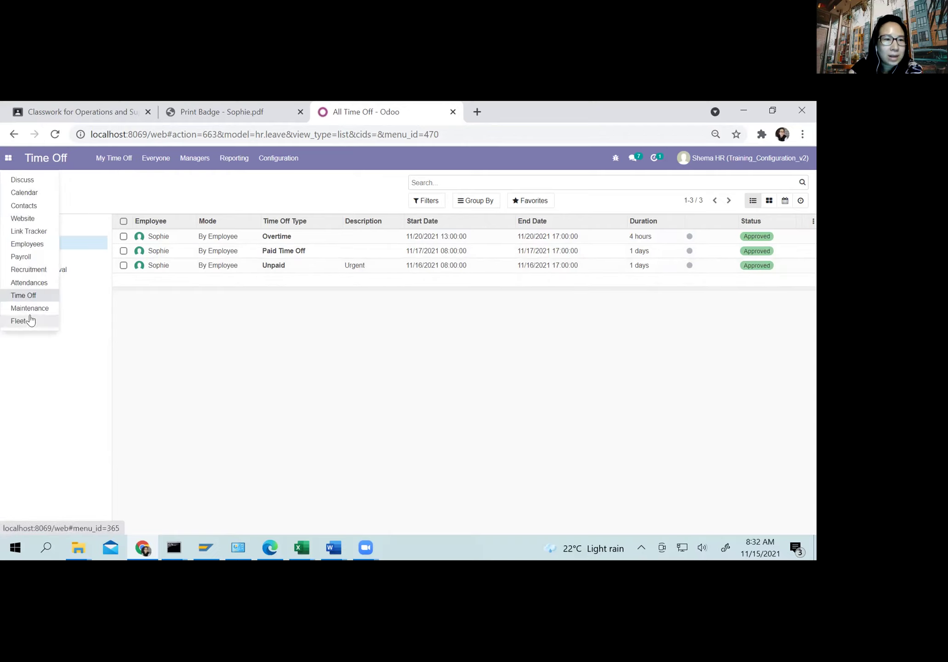
click(26, 259)
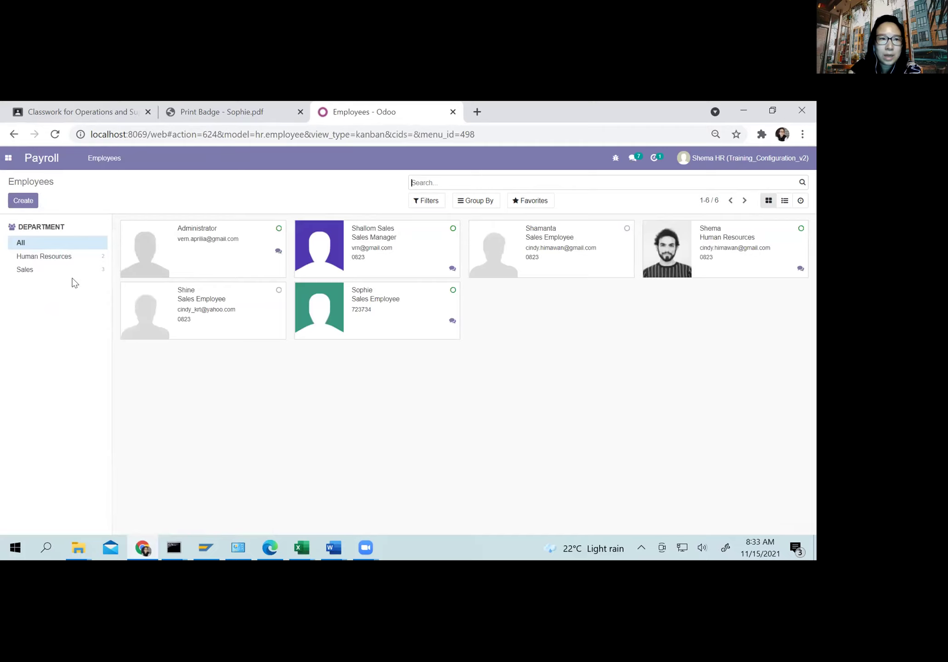
click(112, 159)
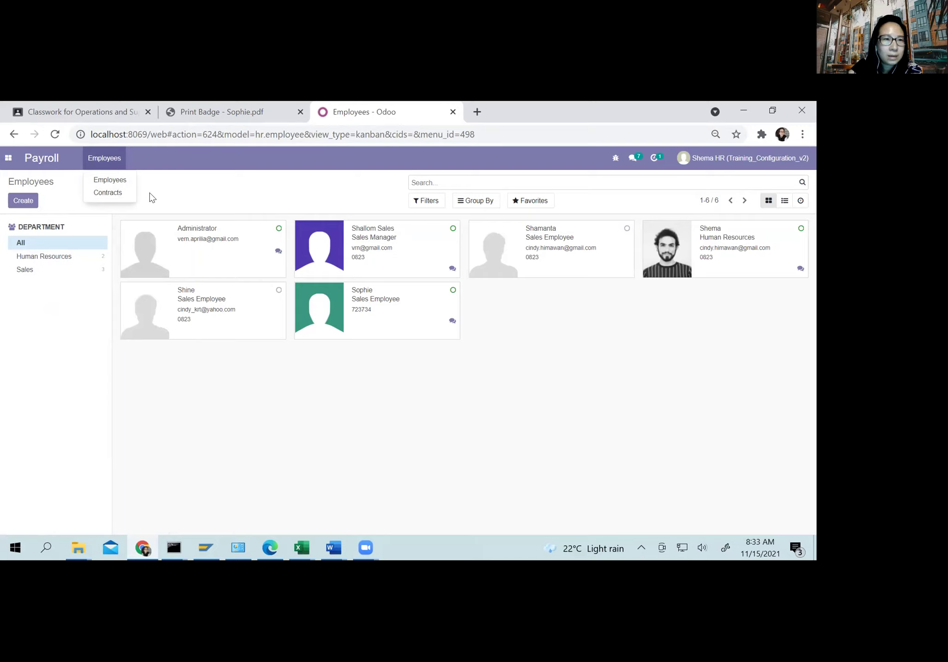
click(307, 191)
click(697, 160)
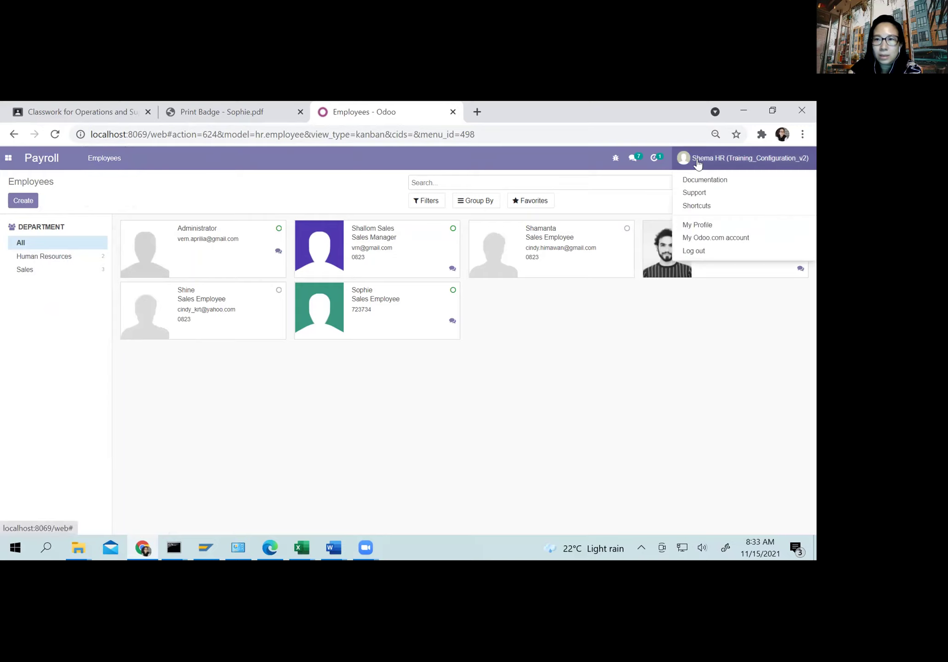
click(695, 252)
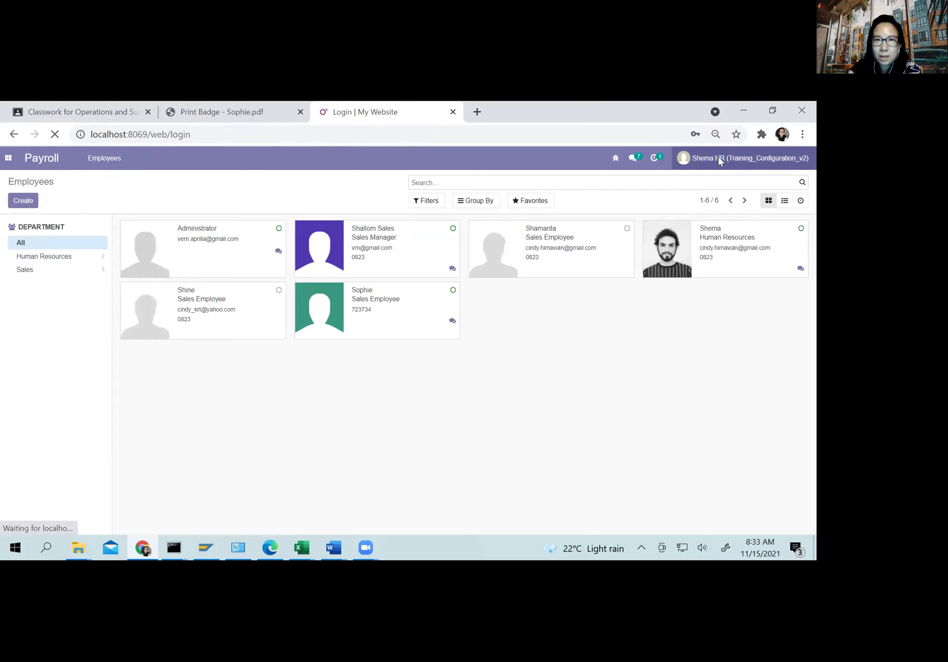
Step: Sign in with the saved administrator login and open the Payroll app's Employee Payslips
click(373, 276)
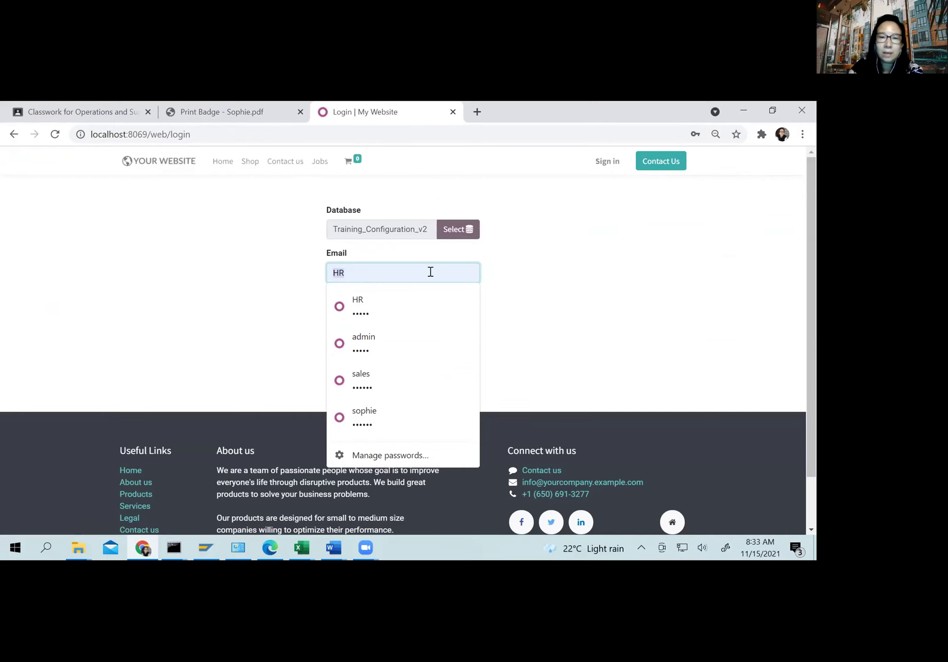
click(378, 336)
click(358, 361)
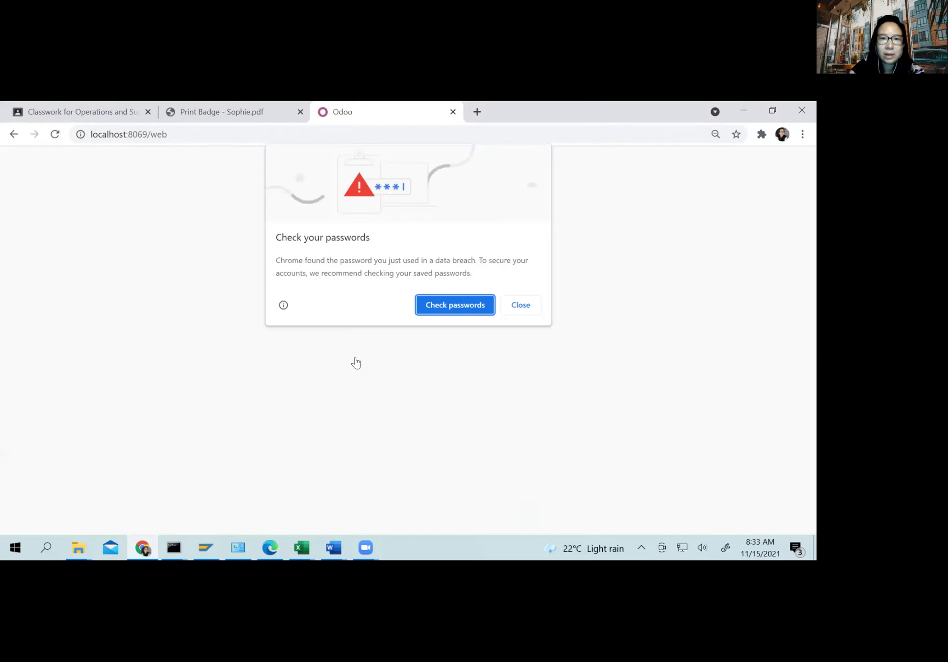
click(518, 307)
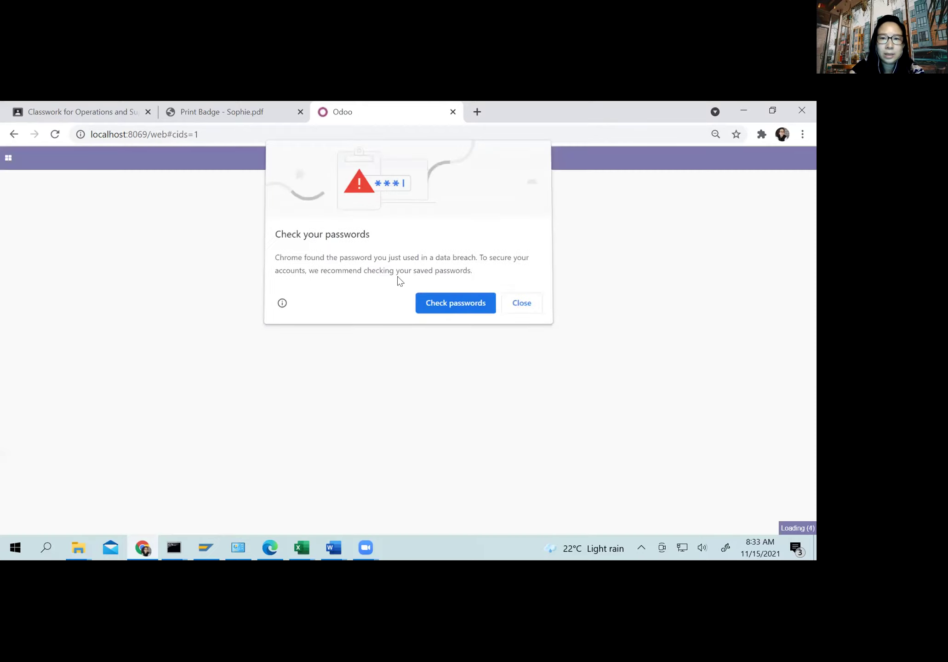
click(8, 157)
click(21, 360)
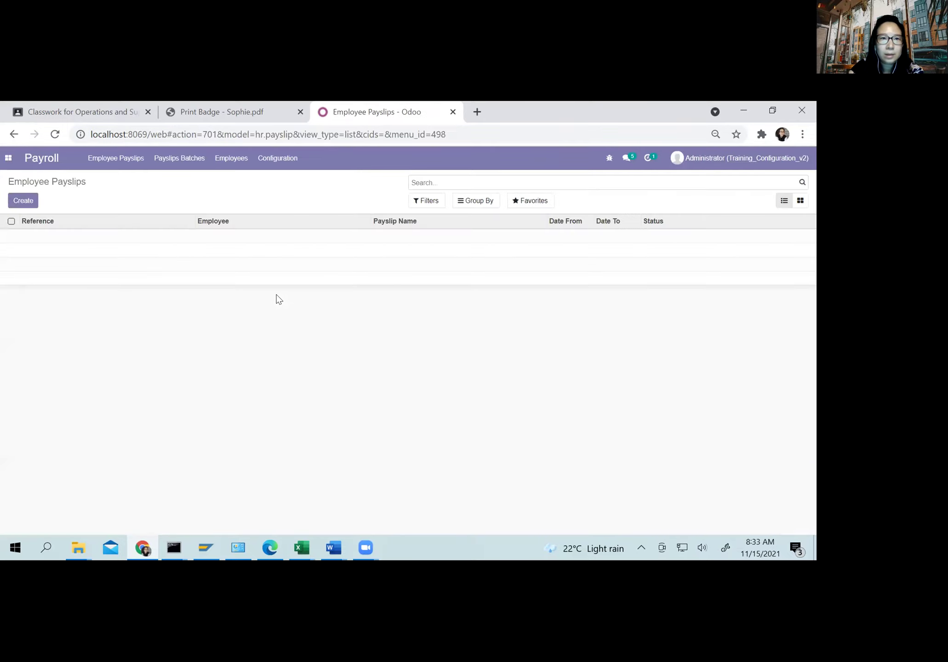
click(5, 164)
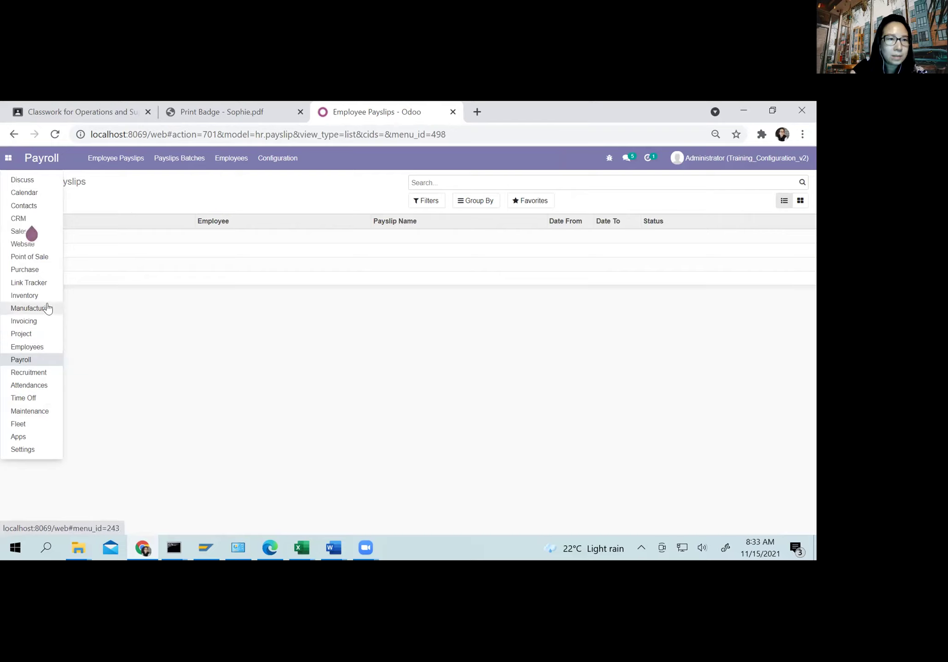
Step: In Invoicing's Journals, add 'Salary Journal' of type Miscellaneous (code SAL) and save it
click(40, 321)
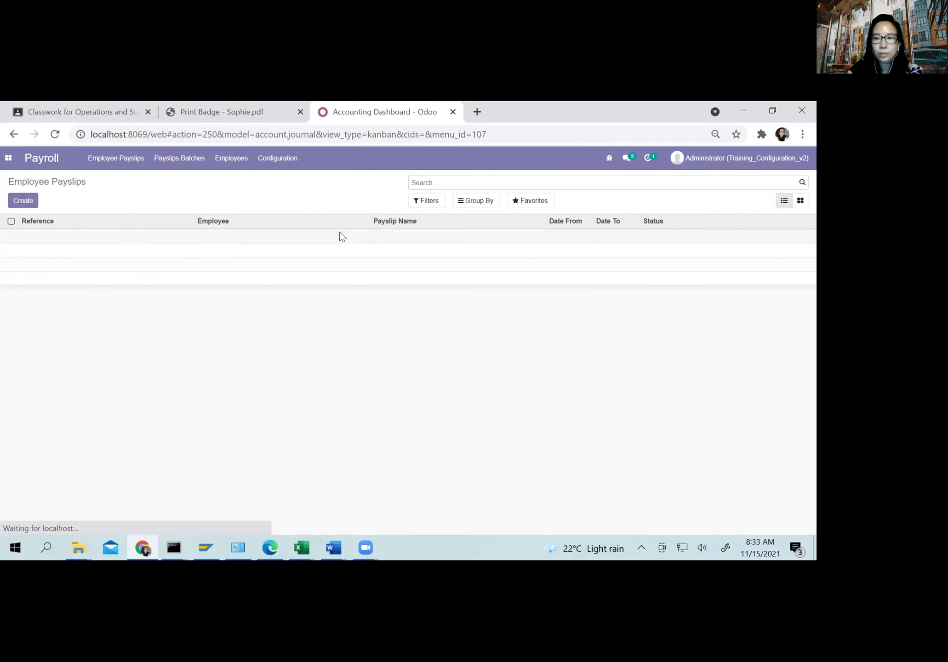
click(316, 158)
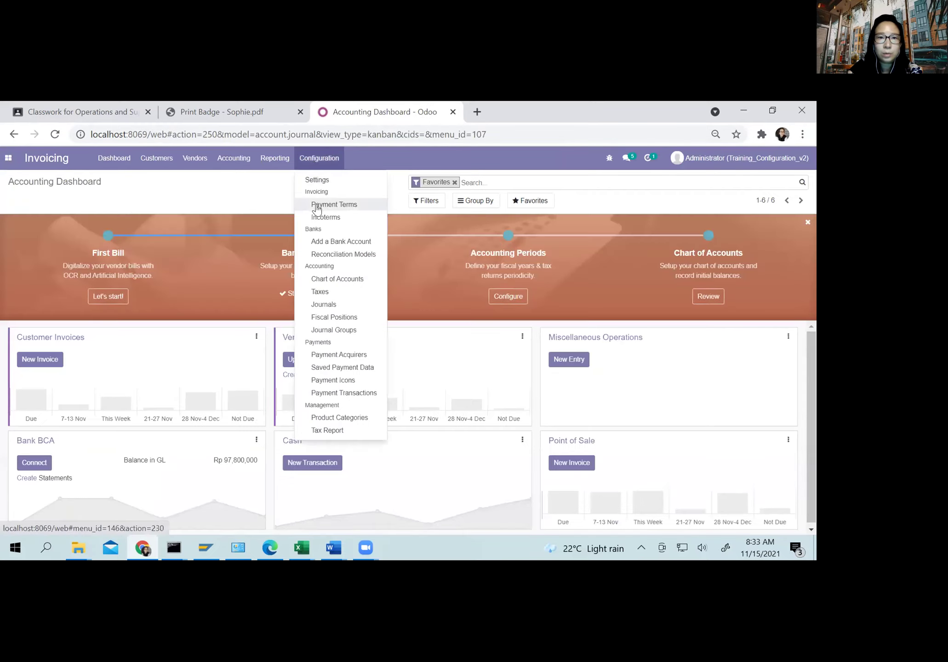
click(310, 303)
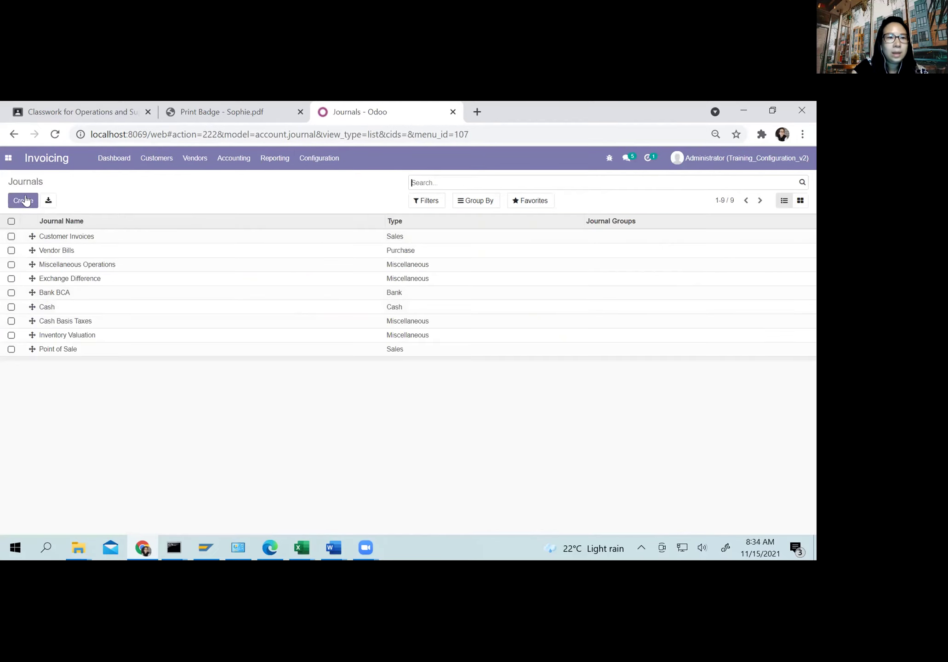
click(23, 201)
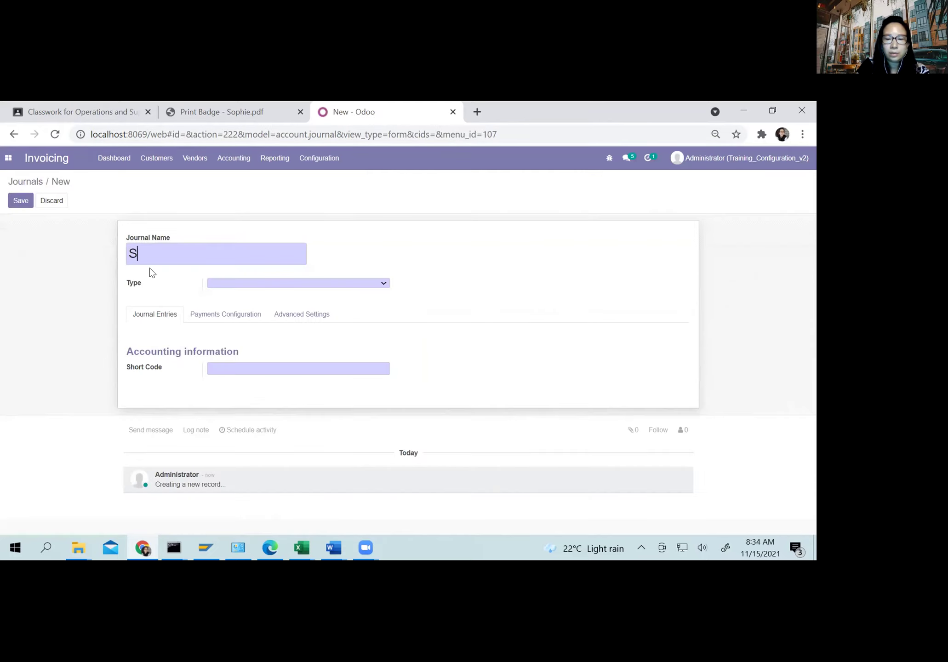
text(Salary Journal)
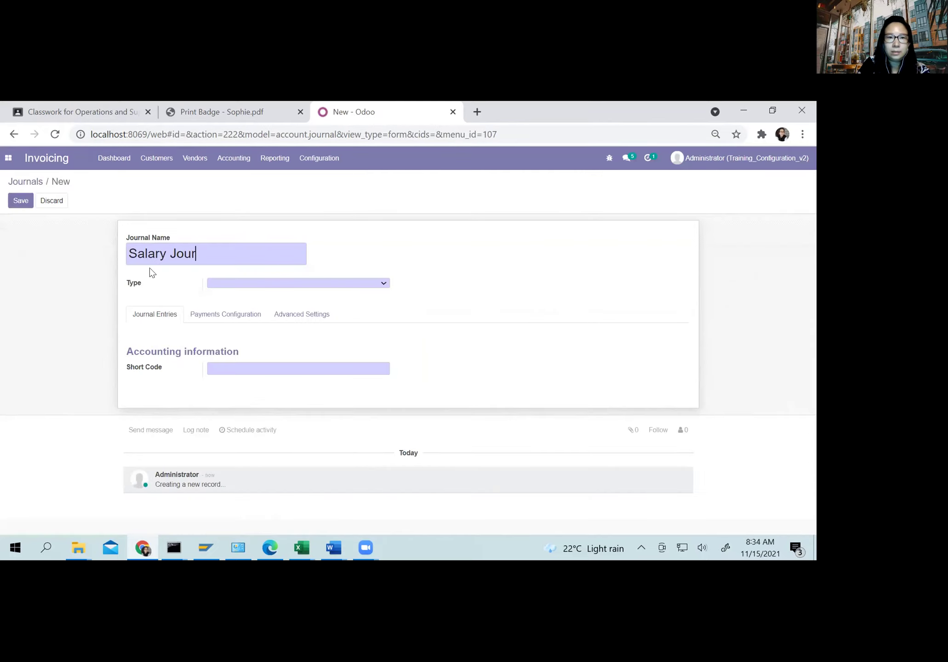
click(232, 282)
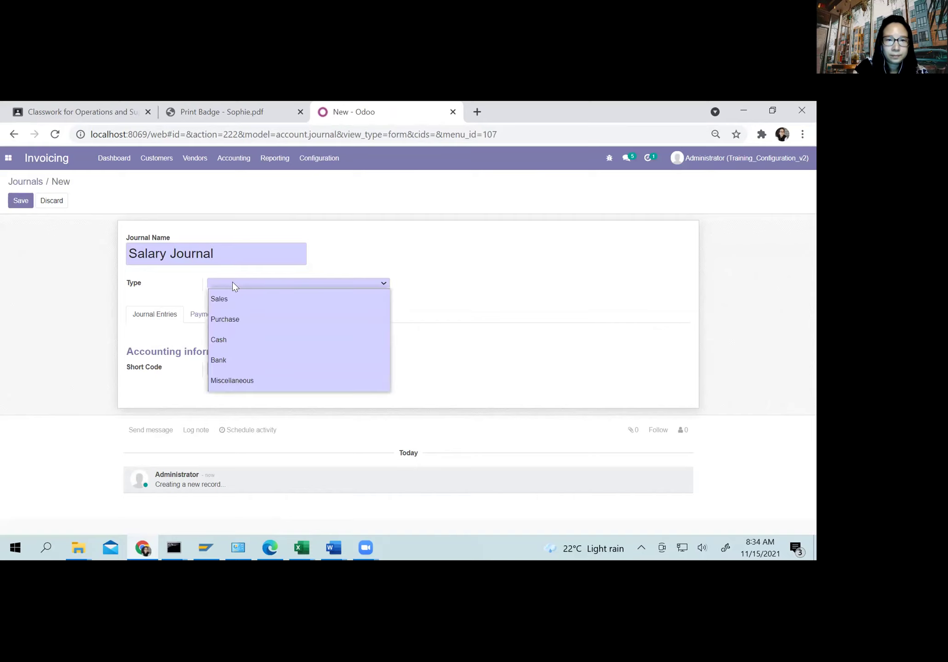
click(222, 379)
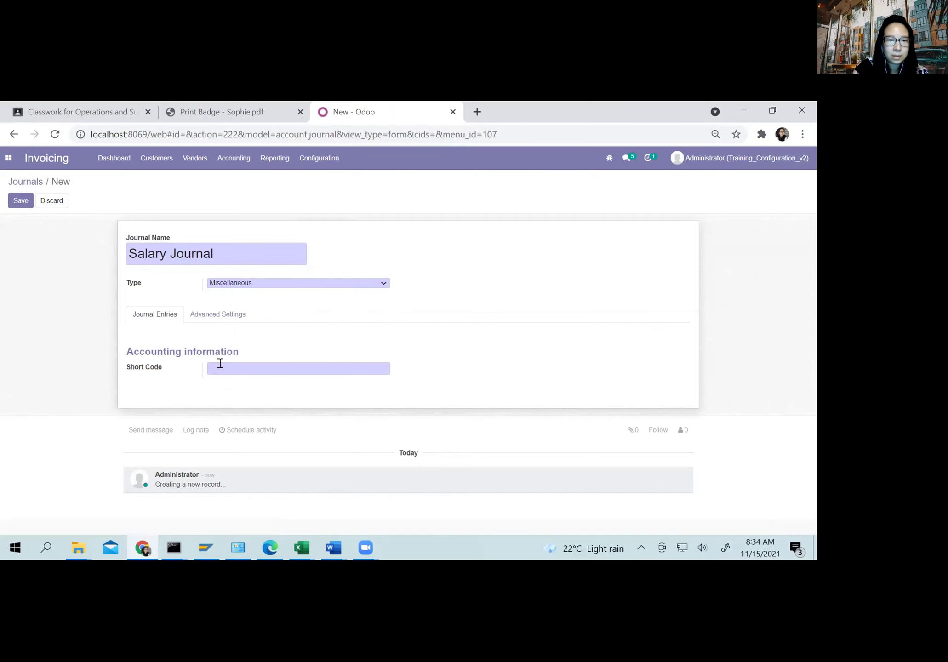
click(207, 314)
click(151, 314)
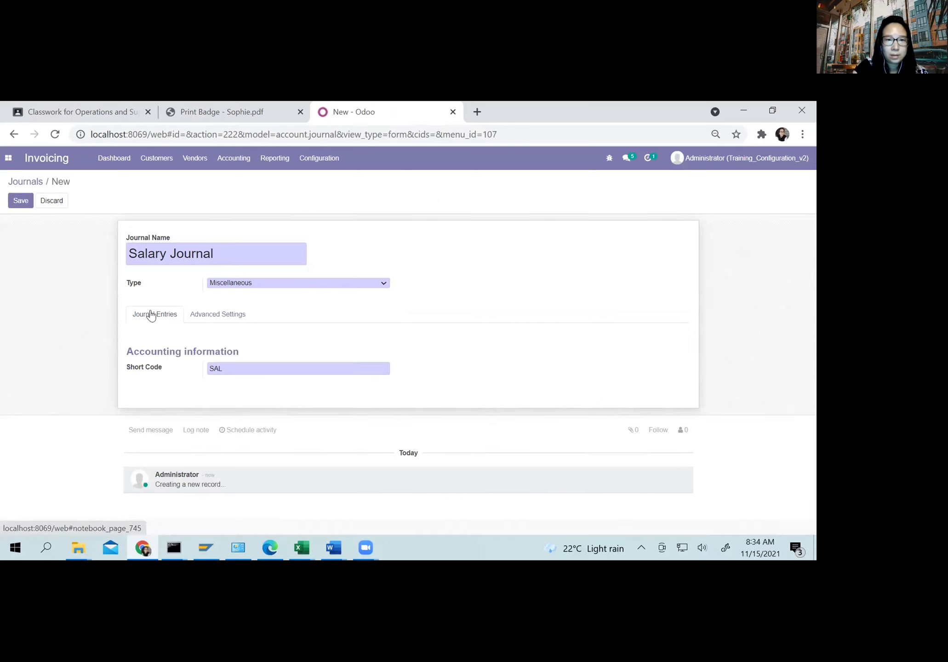
click(220, 314)
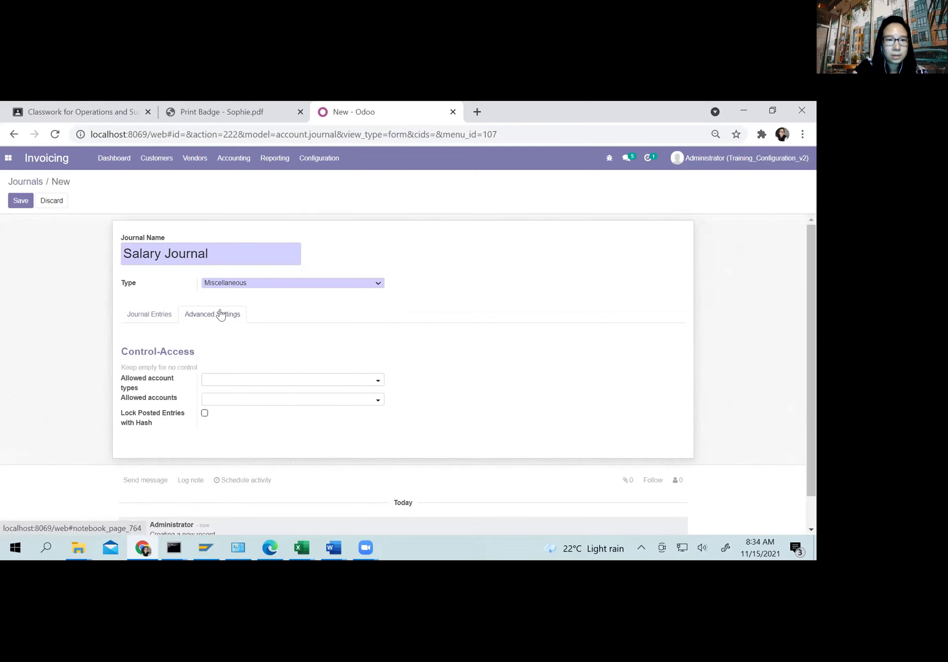
click(159, 315)
click(19, 203)
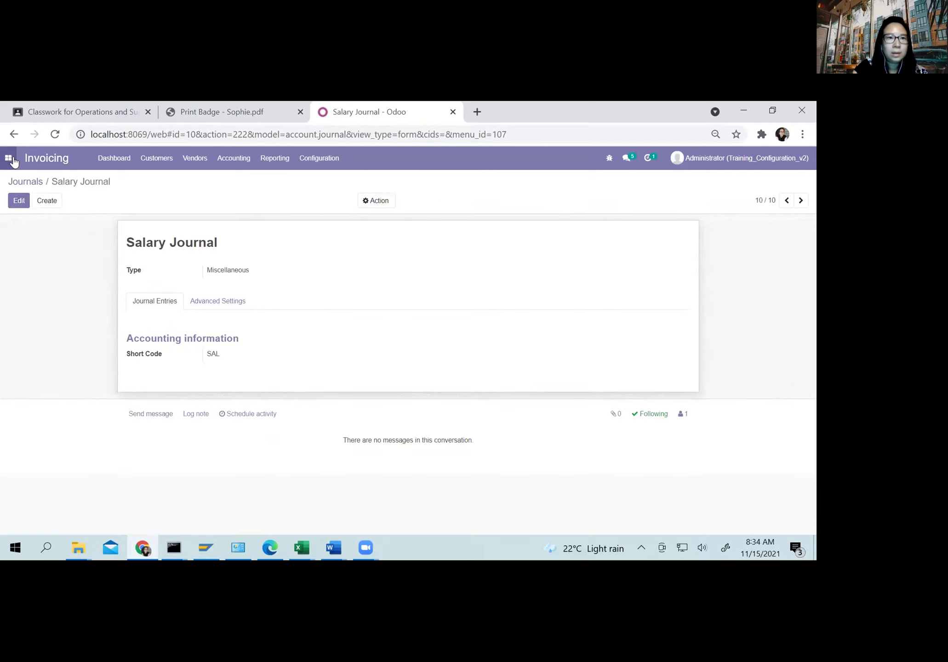
Step: Open the Net Salary rule from Payroll's salary rules list
click(9, 158)
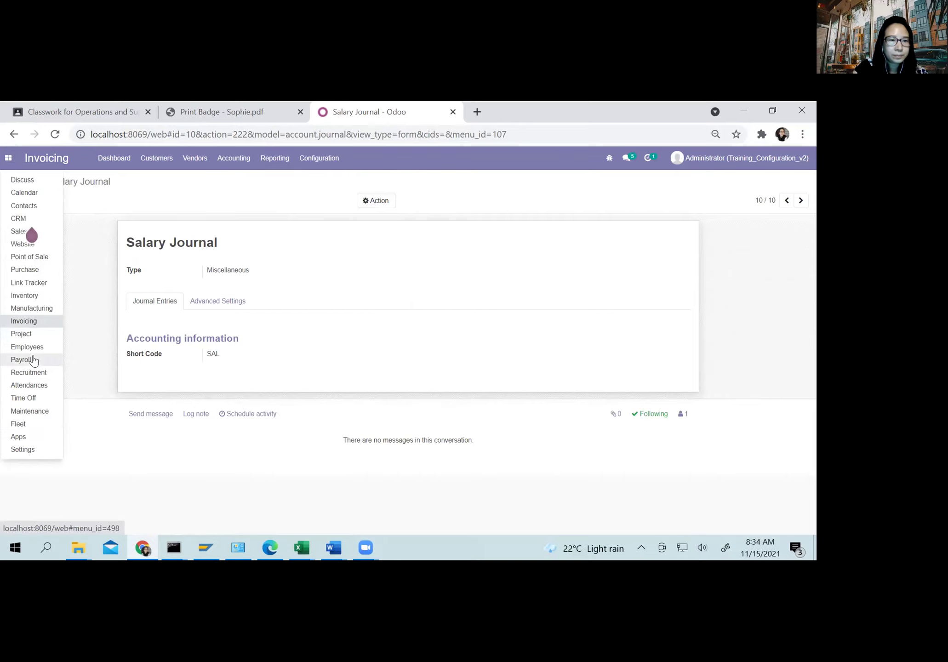
click(34, 360)
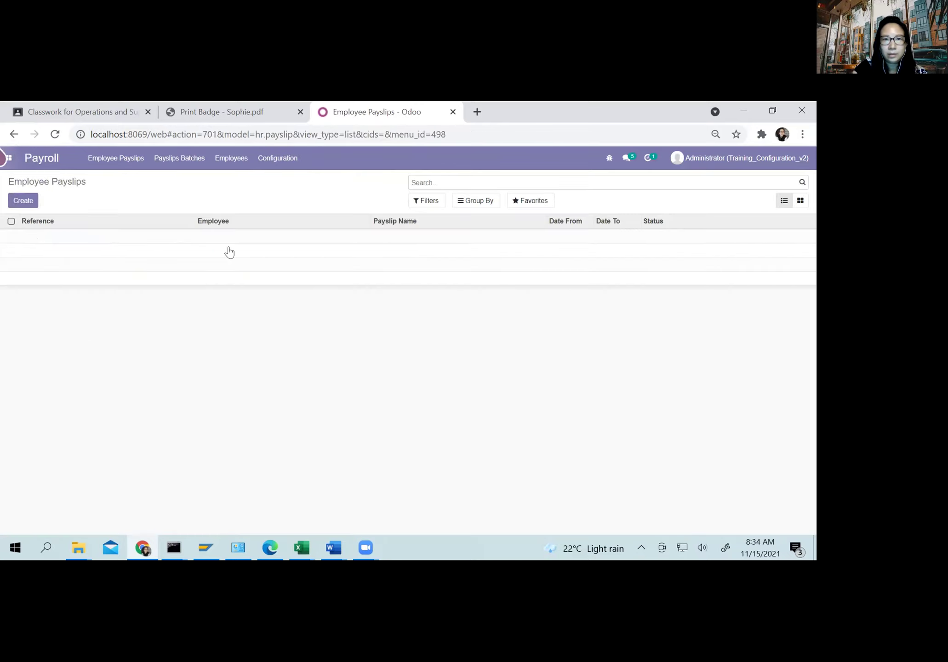
click(280, 159)
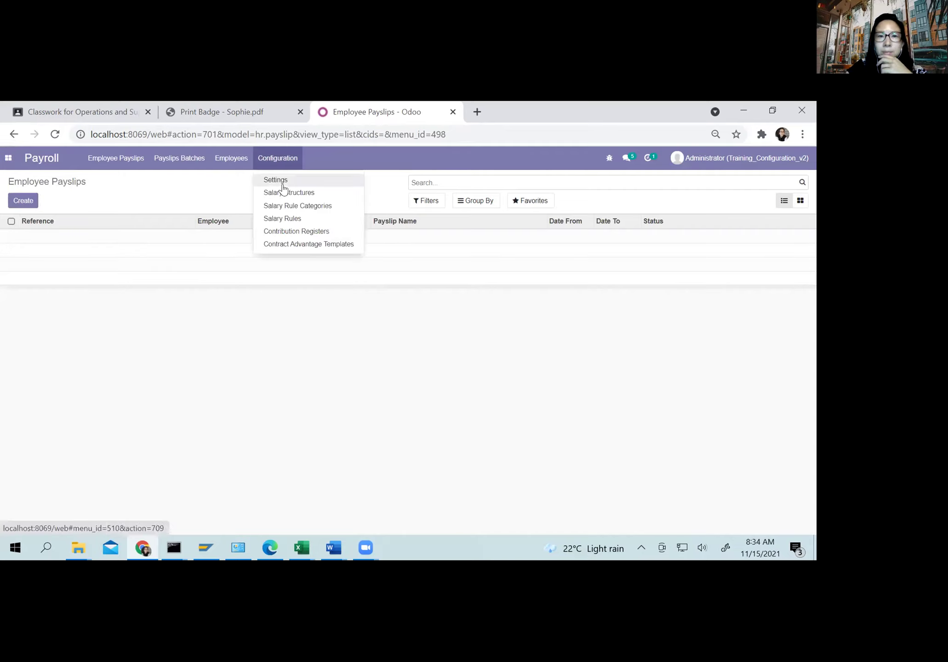
click(274, 219)
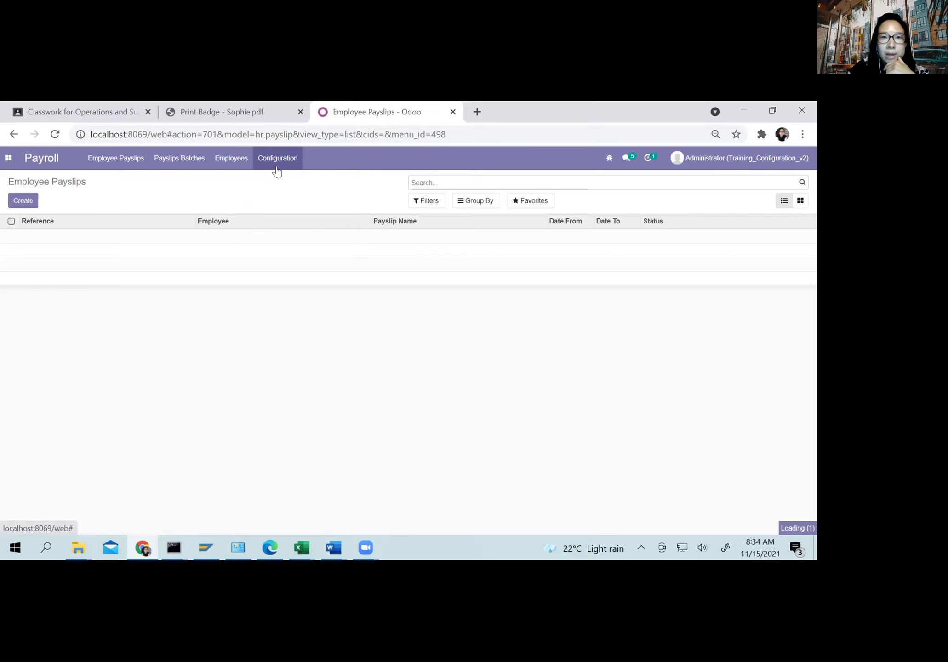
click(46, 310)
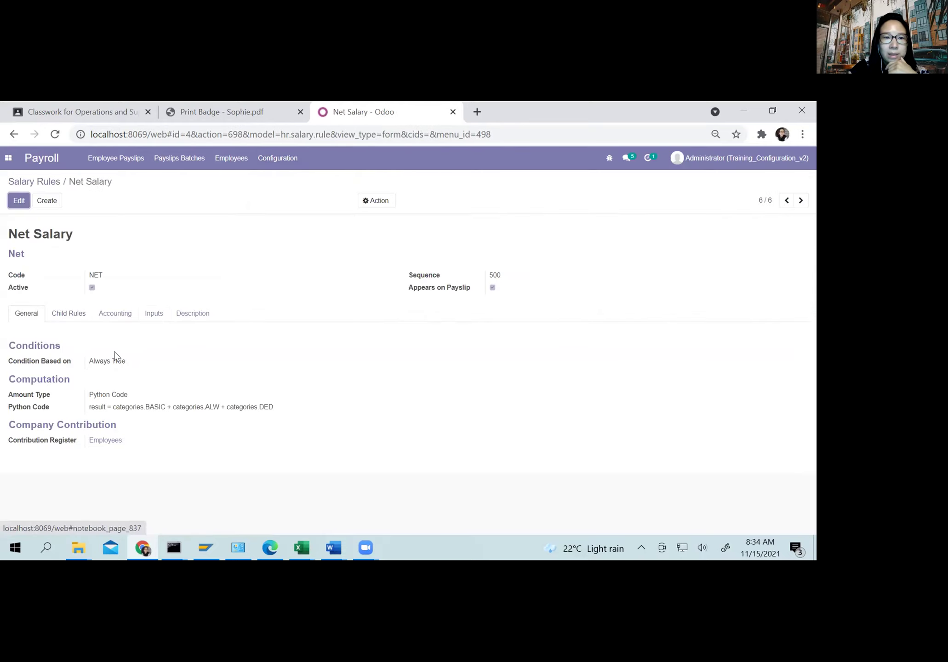
Step: Review the Net Salary rule's tabs: debit 61100010 Employee Salary, credit 21100040 Salary Deposit
click(102, 318)
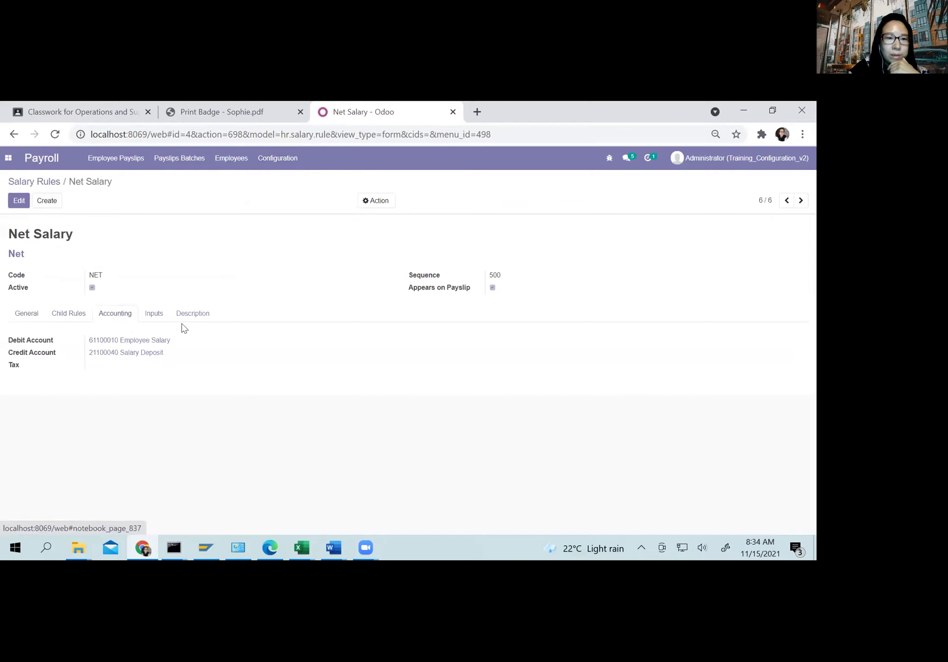
click(19, 200)
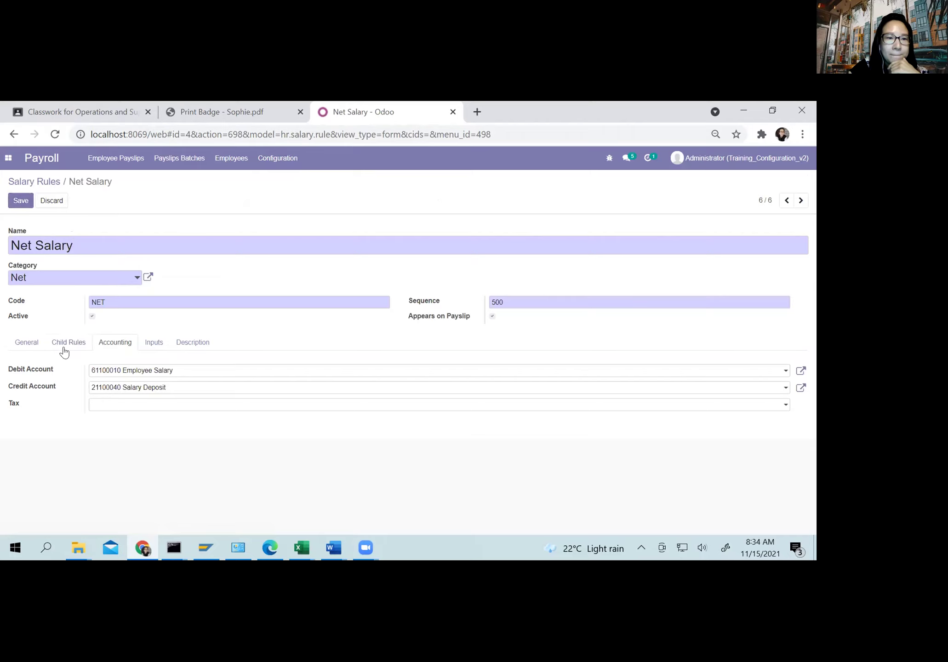
click(62, 350)
click(26, 349)
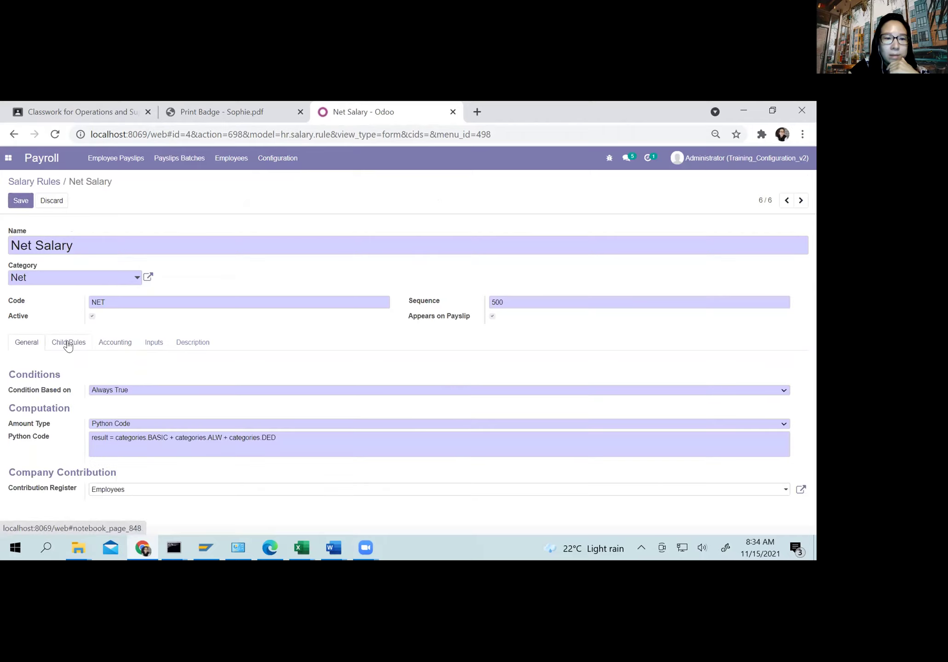
click(68, 346)
click(154, 344)
click(193, 343)
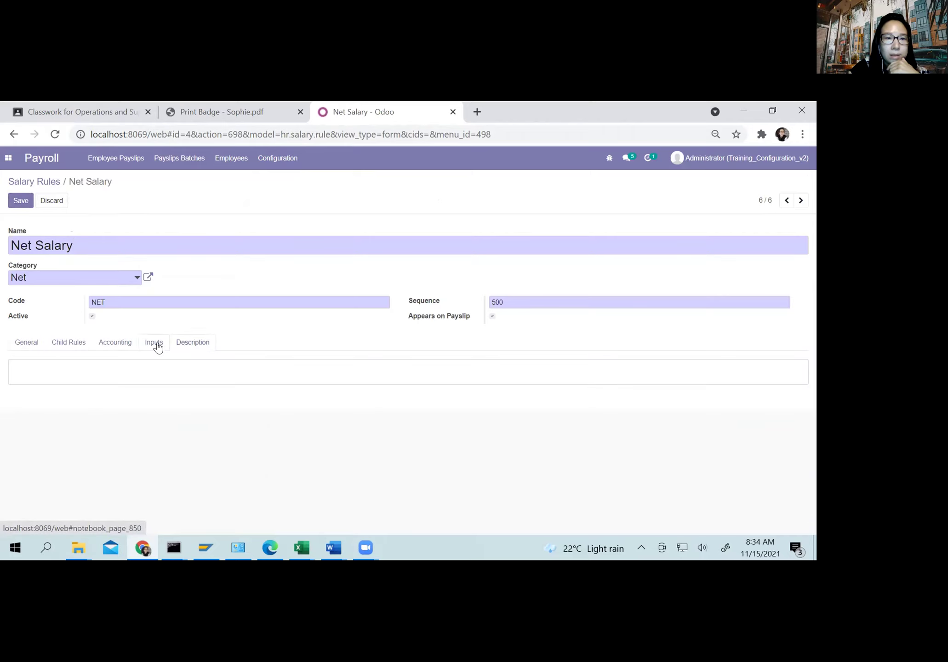
click(155, 344)
click(117, 344)
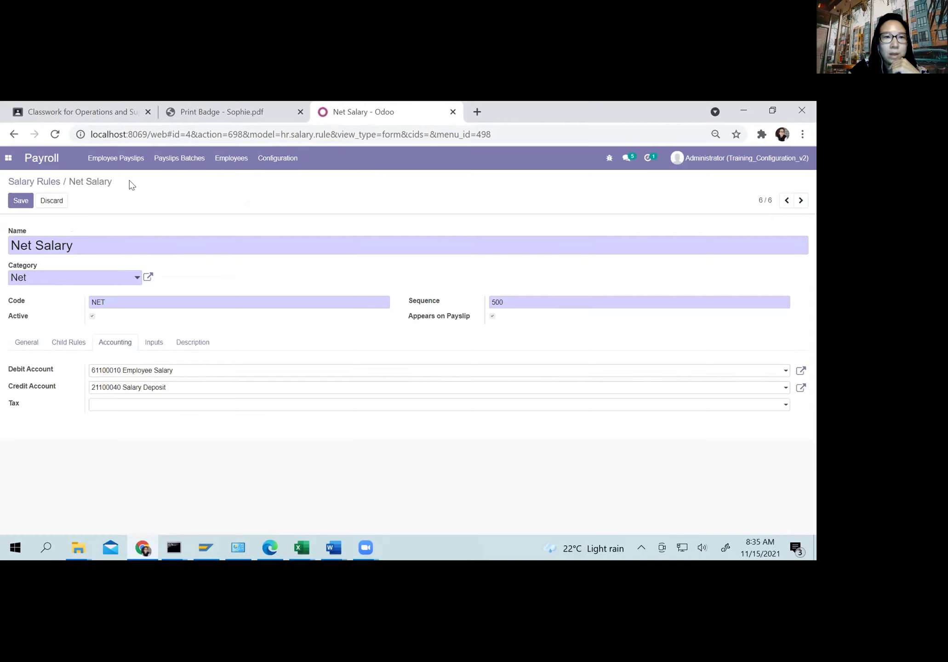
click(230, 159)
click(234, 187)
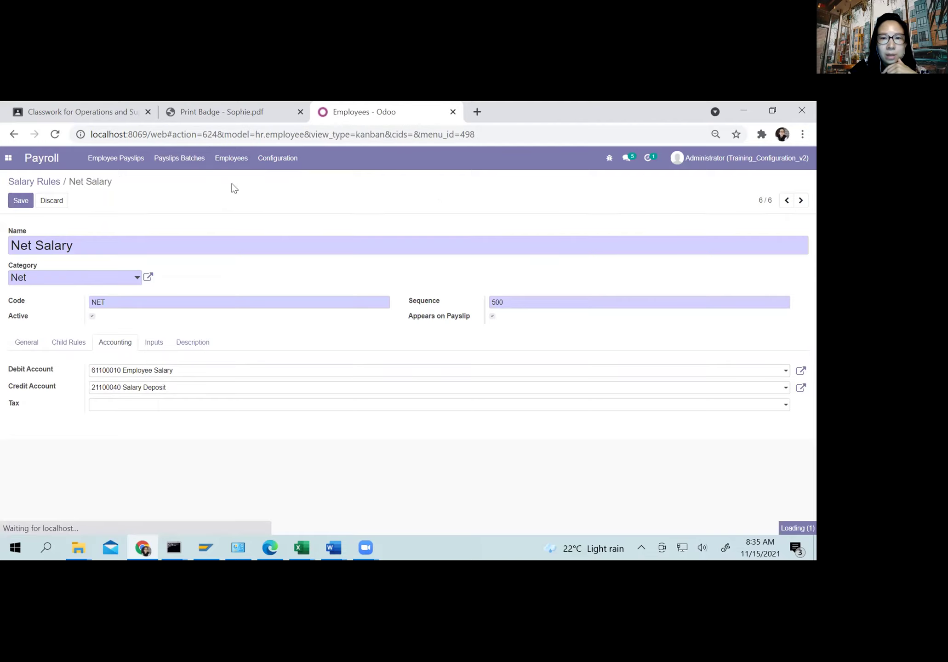
Step: Open Sophie Contract from Sophie's employee record
click(365, 299)
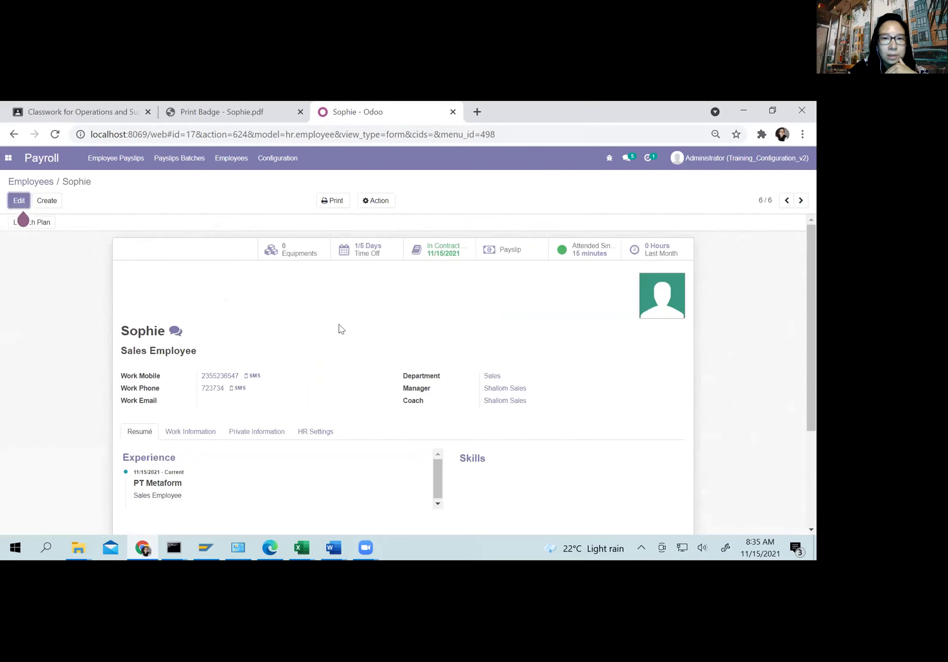
scroll(339, 325, down, 1)
scroll(381, 294, down, 1)
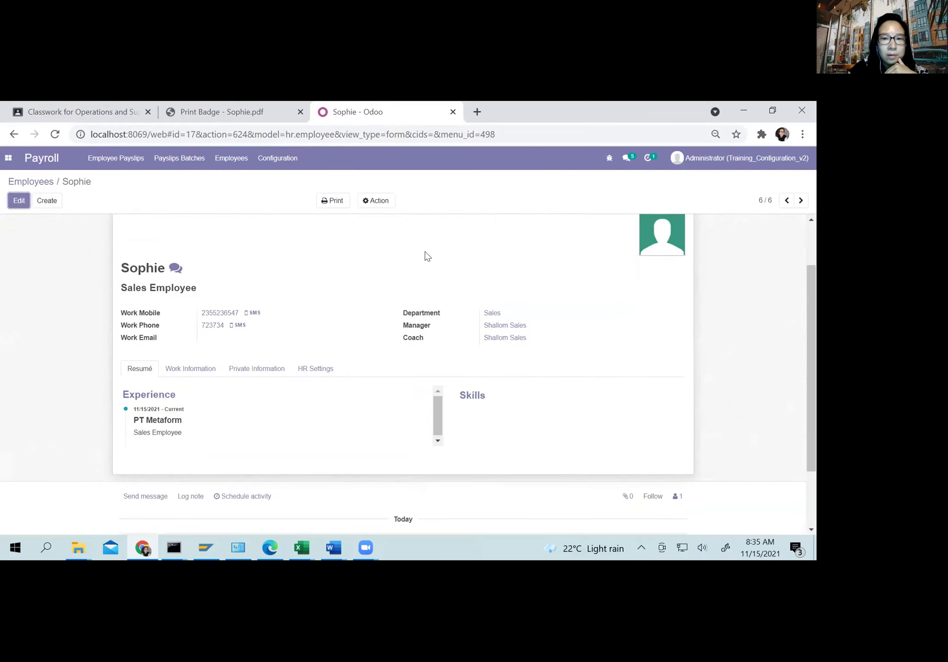
scroll(425, 258, up, 2)
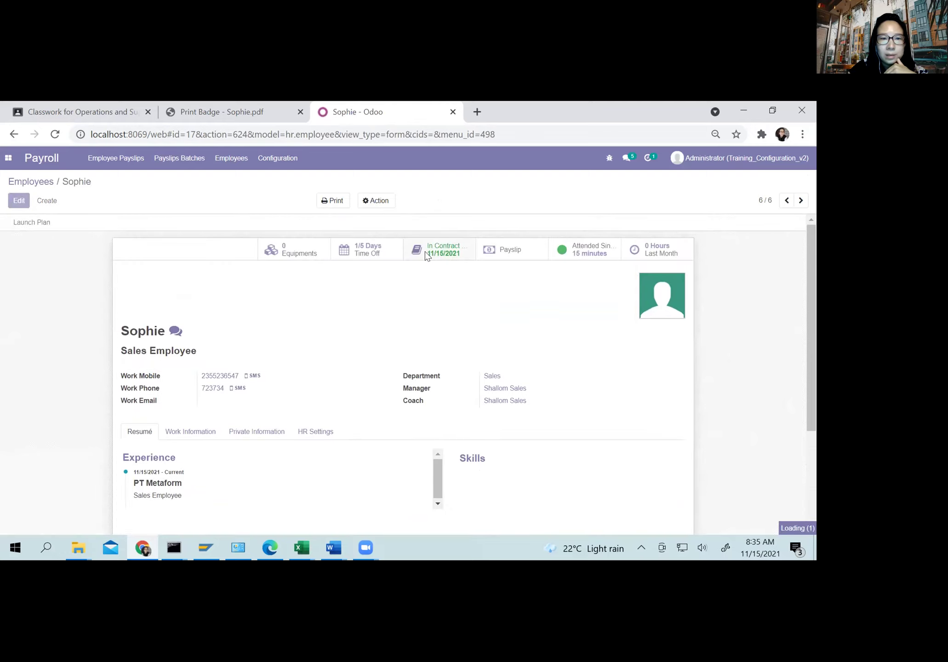
click(426, 253)
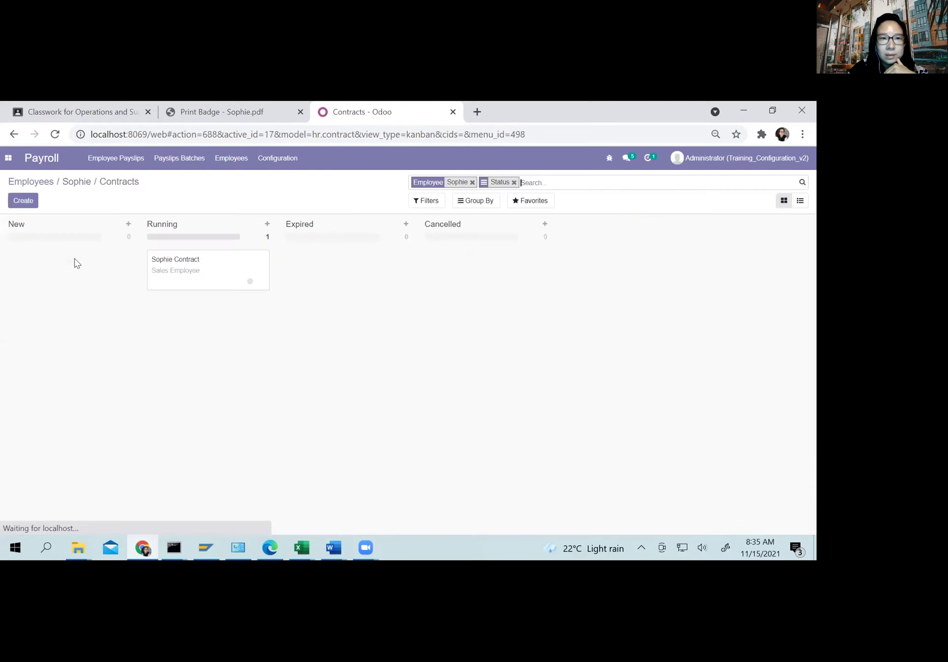
click(177, 263)
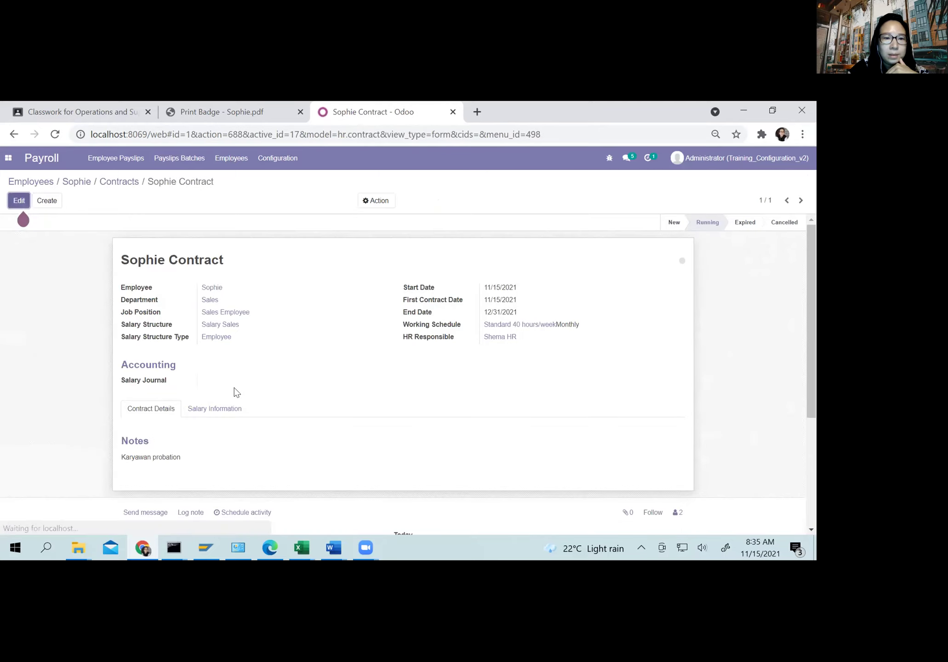
Step: Set the contract's salary journal to Salary Journal and save it
key(alt+a)
click(224, 417)
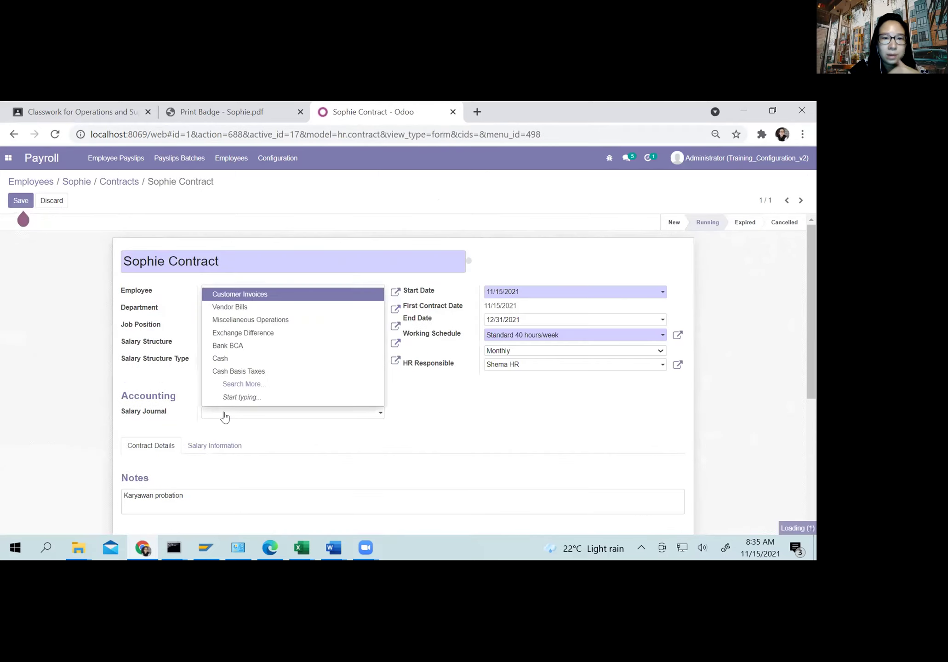
text(sal)
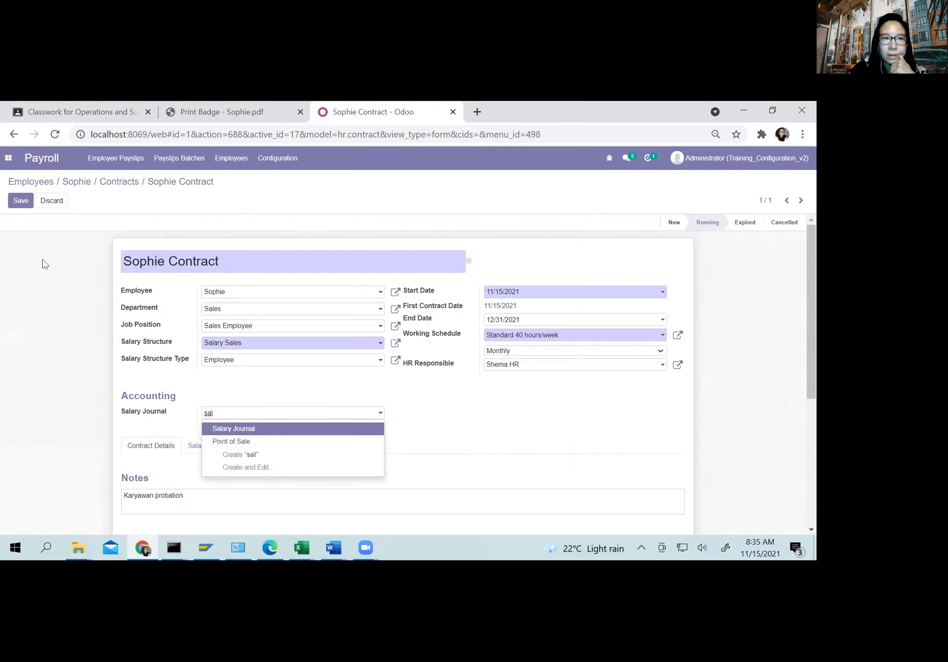
click(228, 425)
click(17, 200)
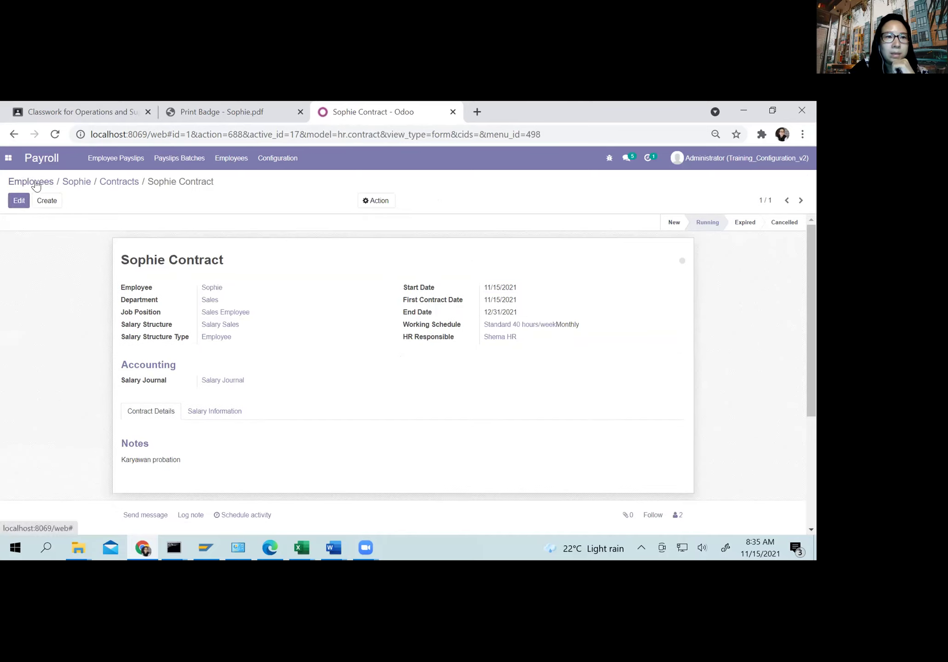
click(129, 159)
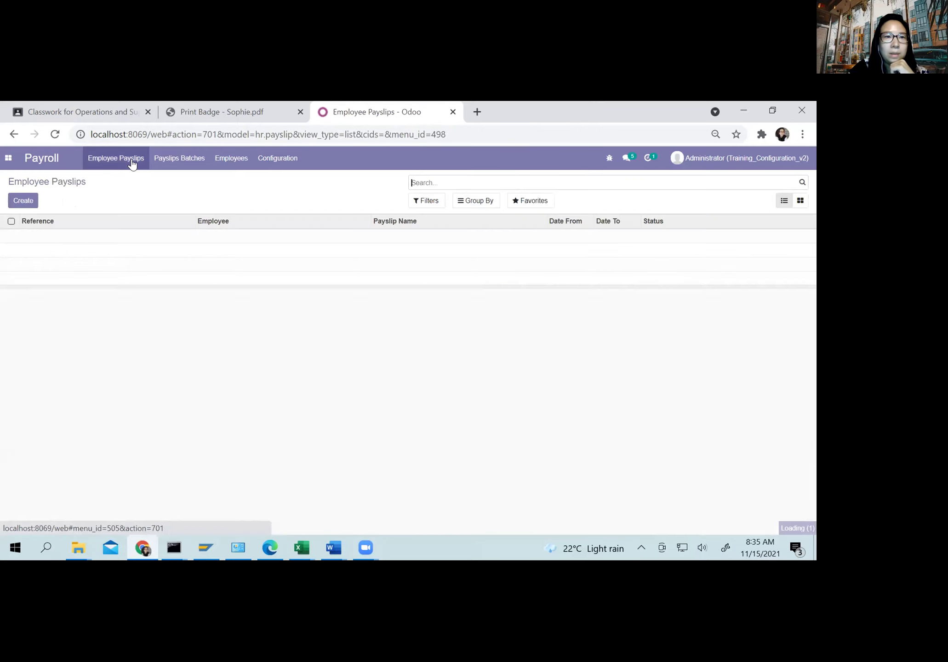
Step: Create a payslip for Sophie, filling her November 2021 contract and 26.00 worked days
click(20, 202)
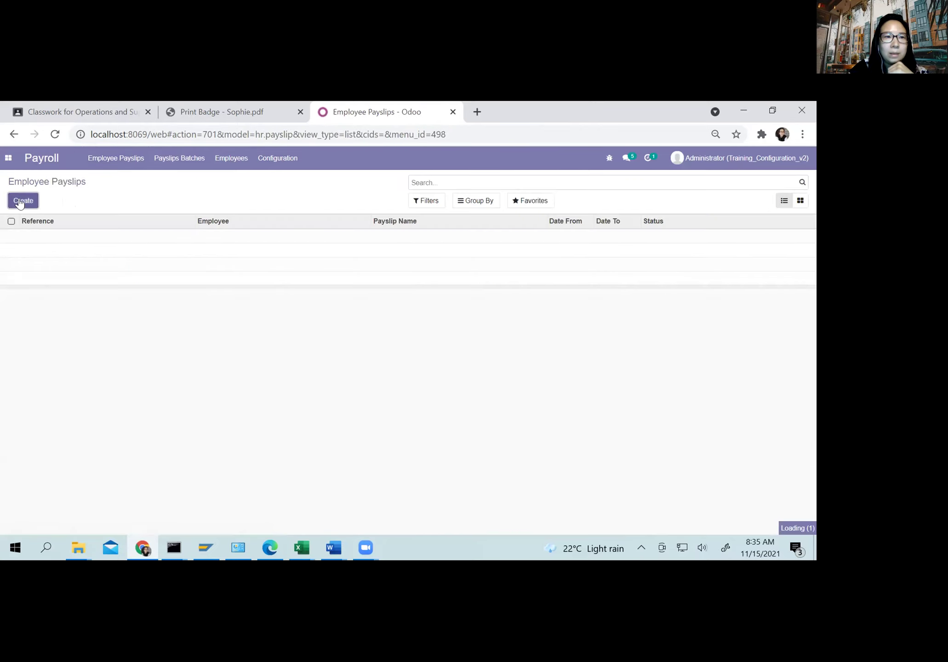
text(so)
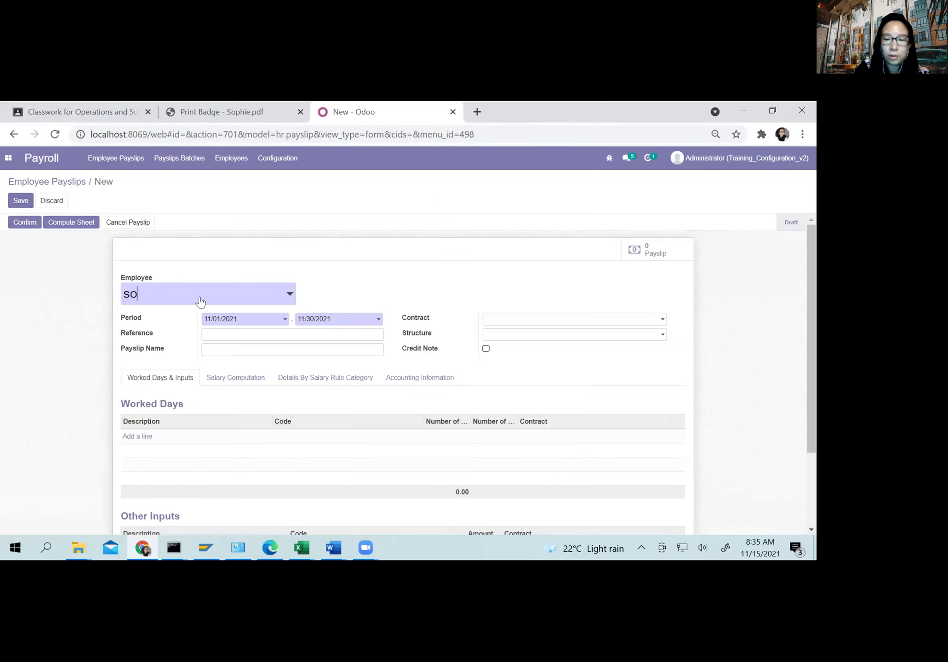
text(phie)
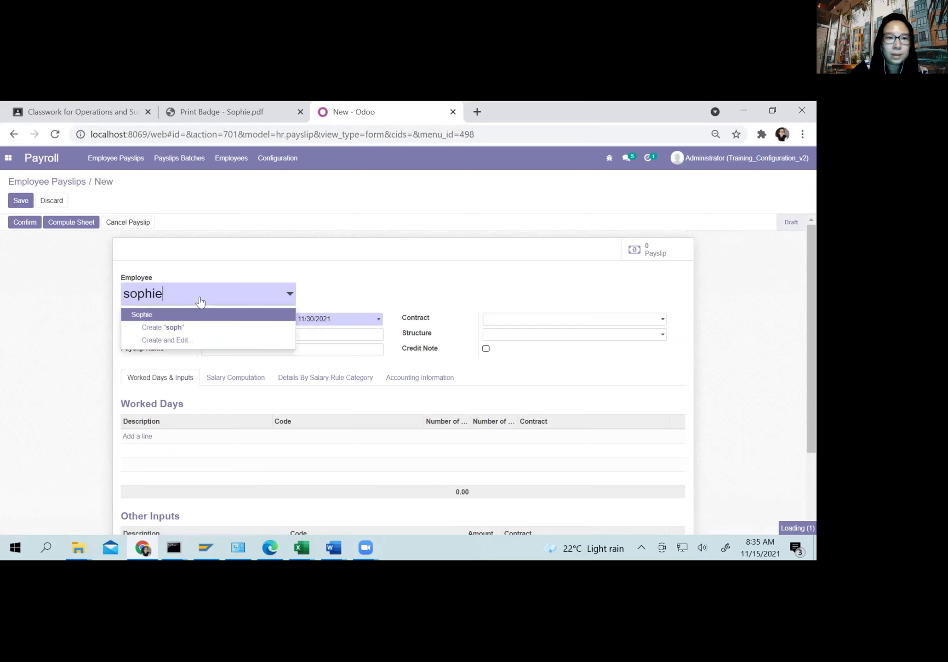
click(183, 313)
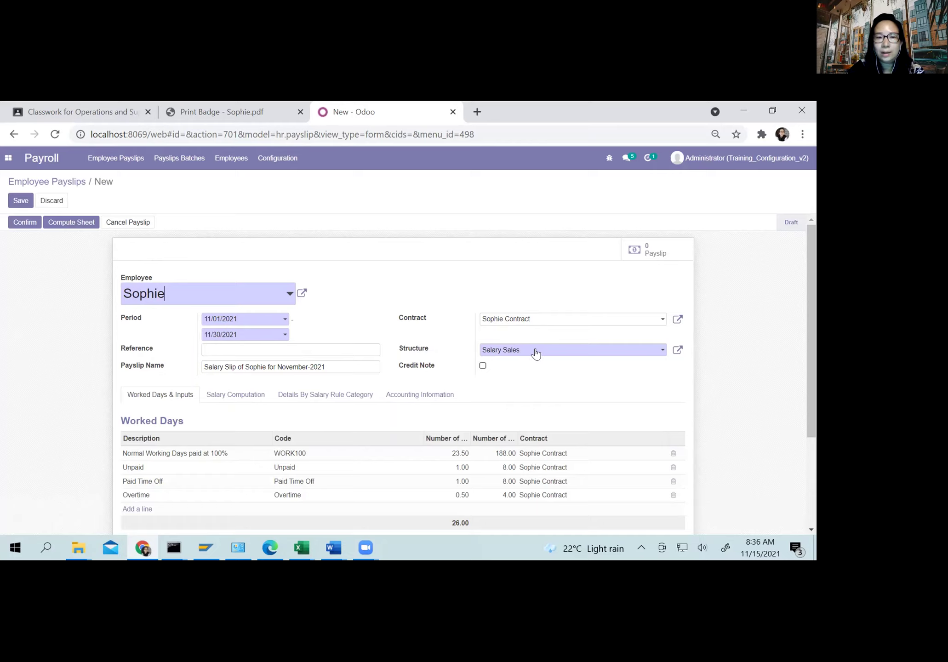
scroll(591, 398, down, 2)
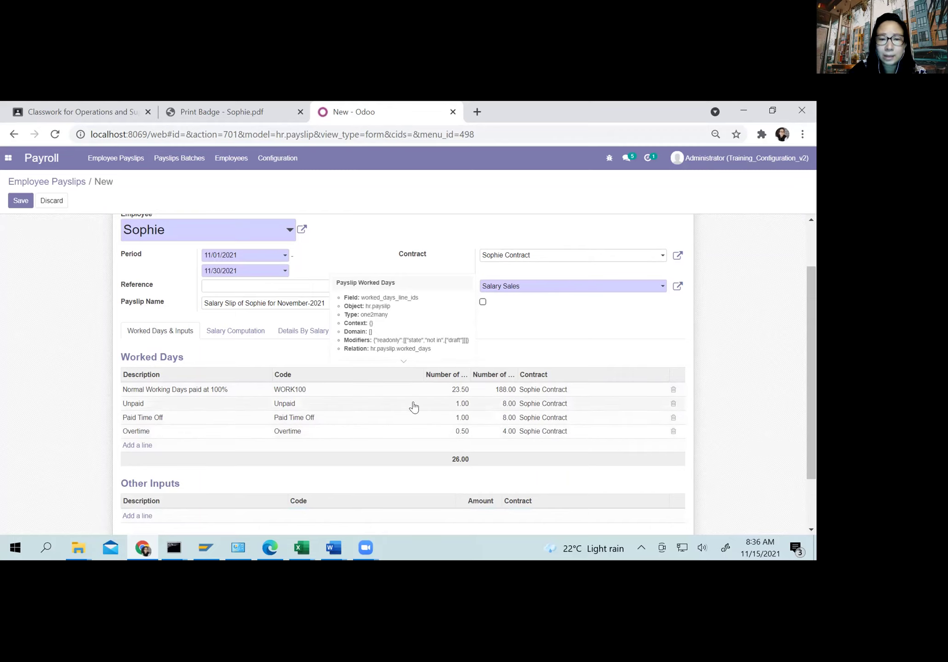
Step: Compute the sheet: Basic 6,000,000.00, Unpaid Leave −255,319.15, Net Salary 5,744,680.85
click(219, 332)
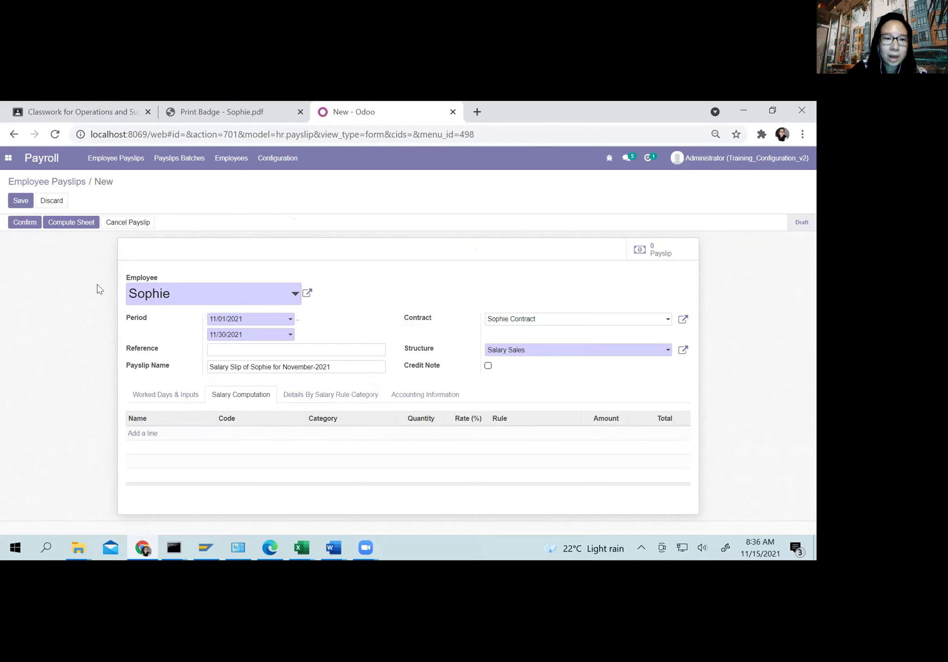
click(66, 229)
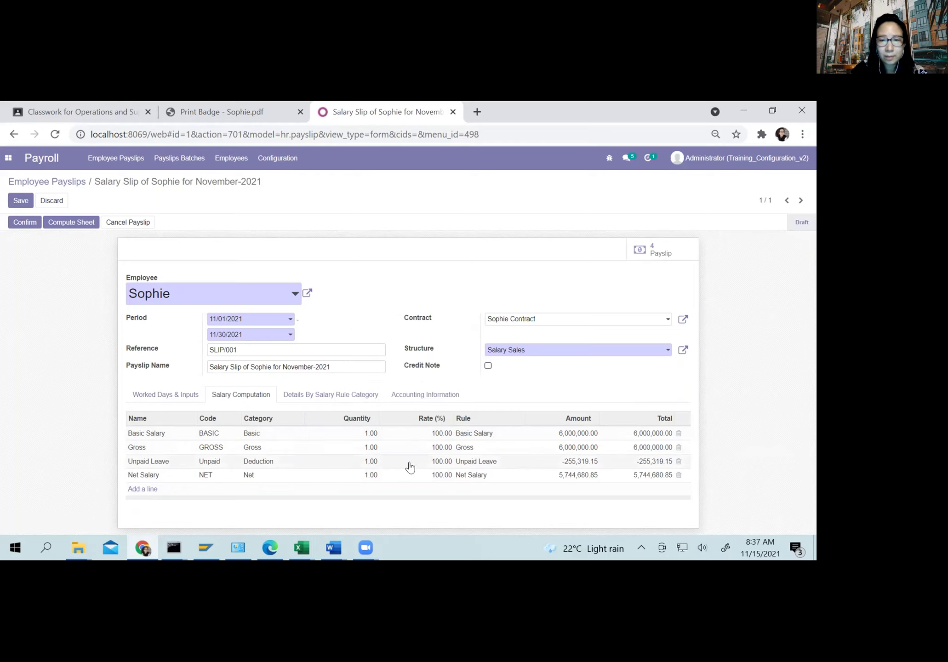
click(163, 395)
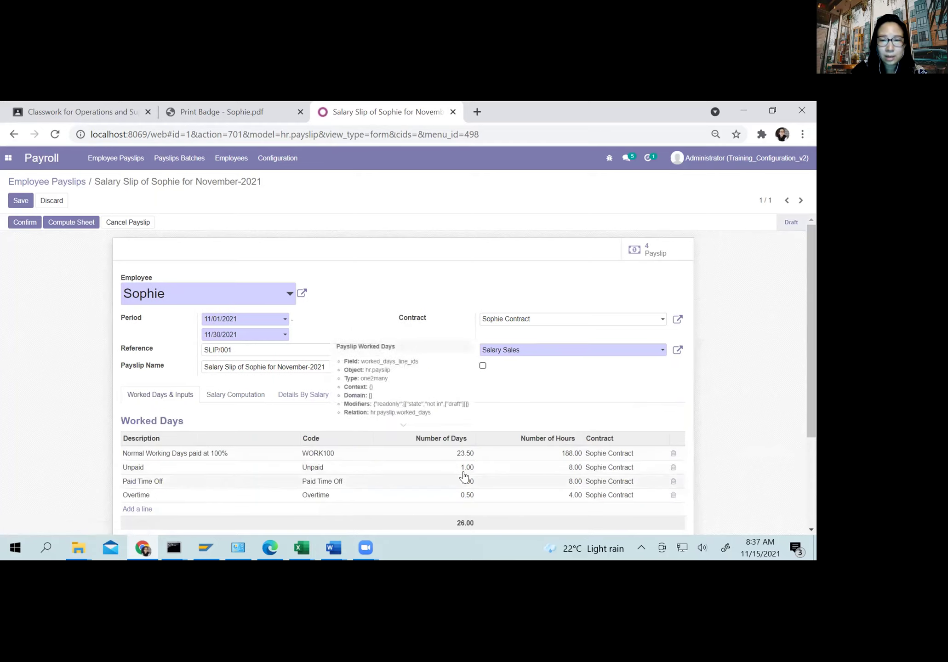
click(244, 400)
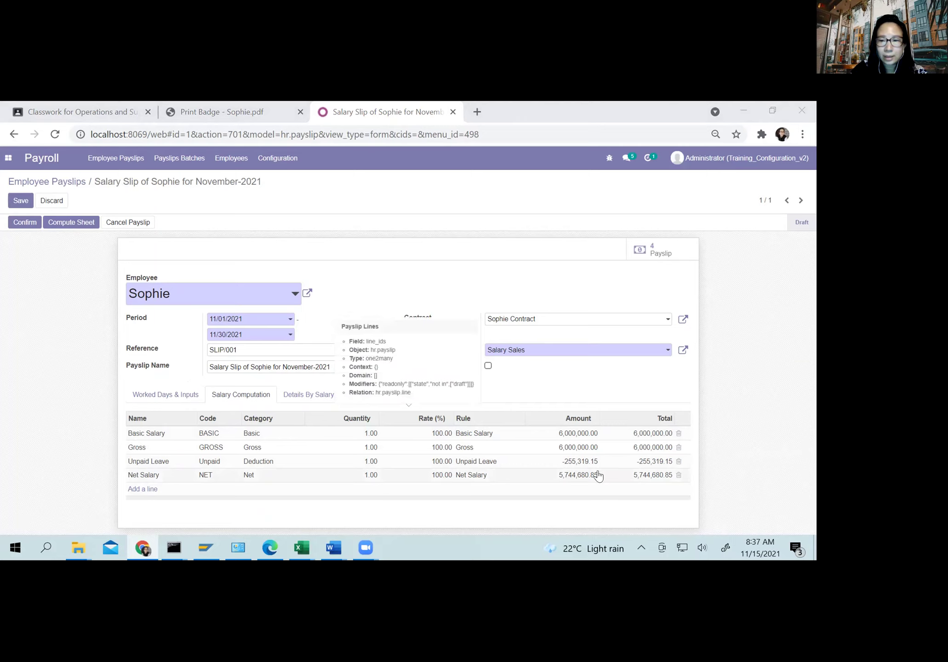
click(168, 398)
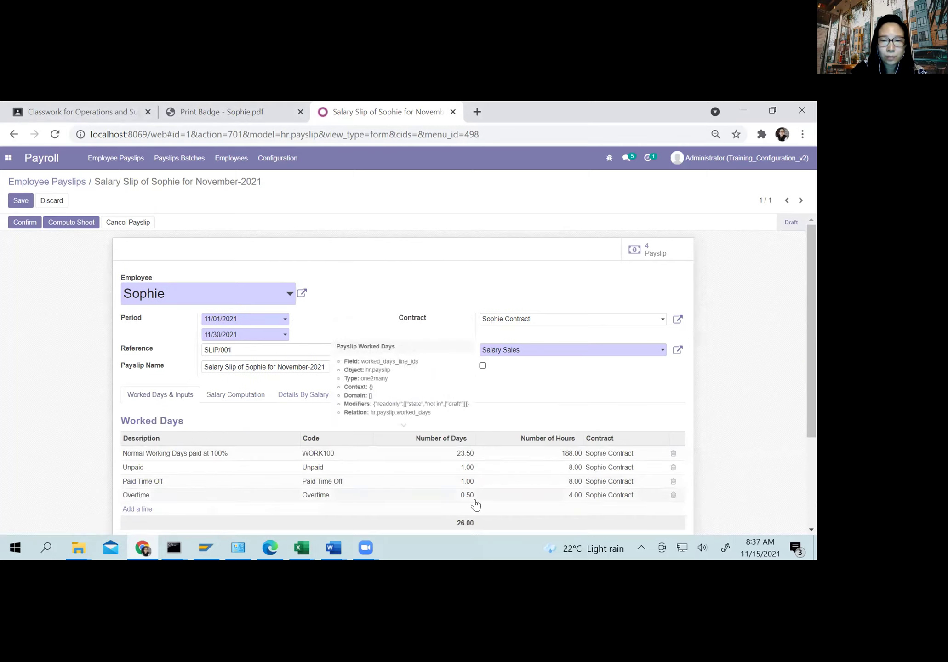
click(240, 394)
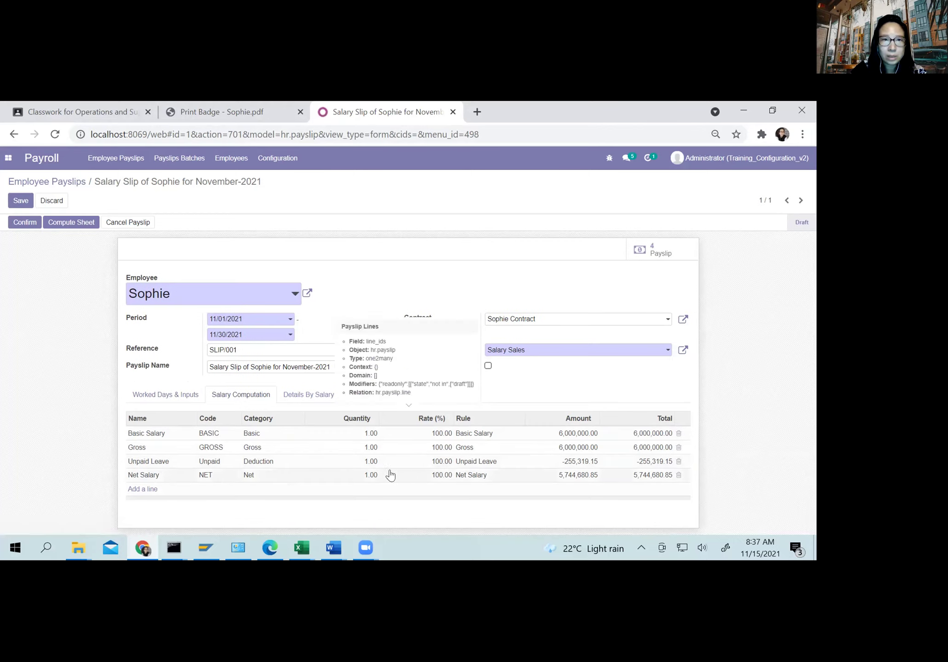
Step: Browse the salary structures, open the Overtime salary rule, and bring up the payroll slides PDF
click(278, 158)
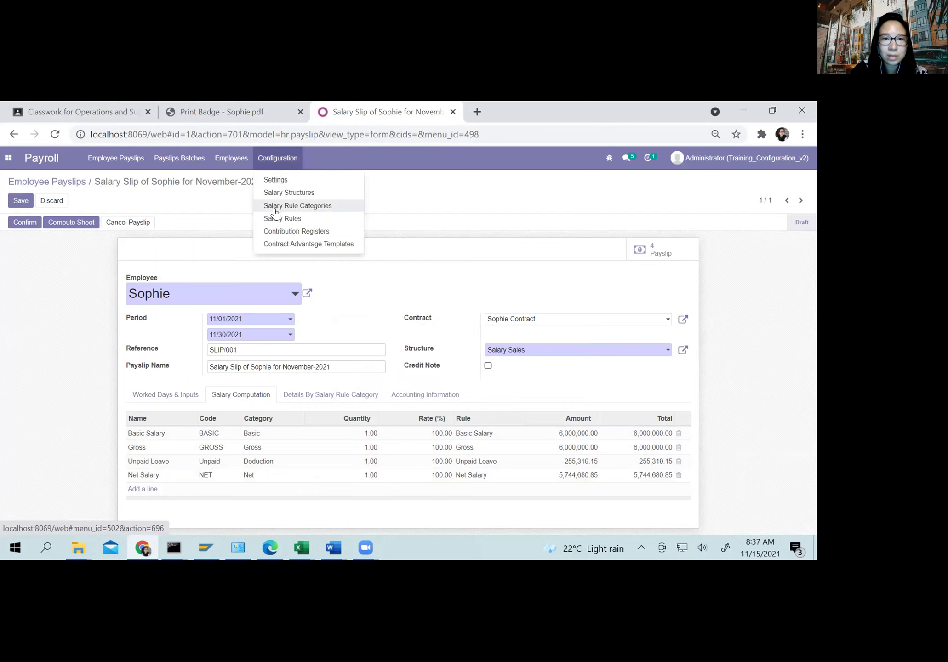
click(290, 192)
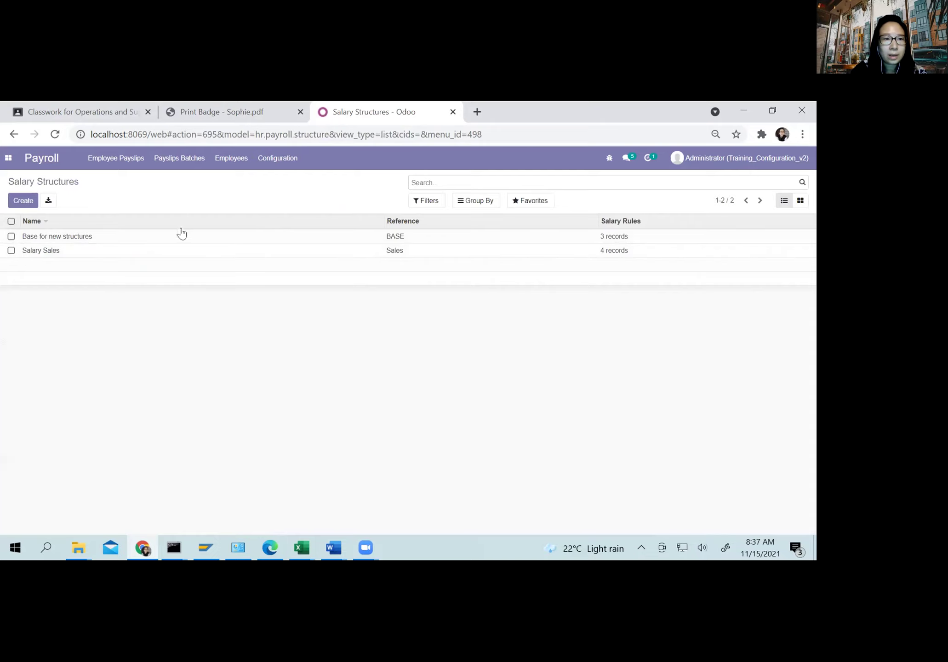
click(274, 158)
click(279, 219)
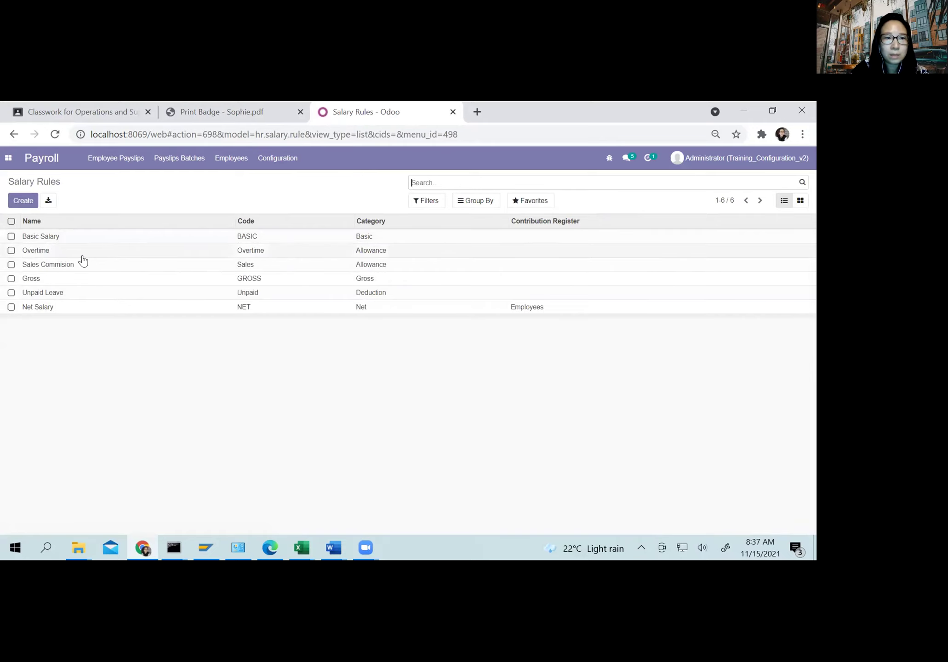
click(55, 254)
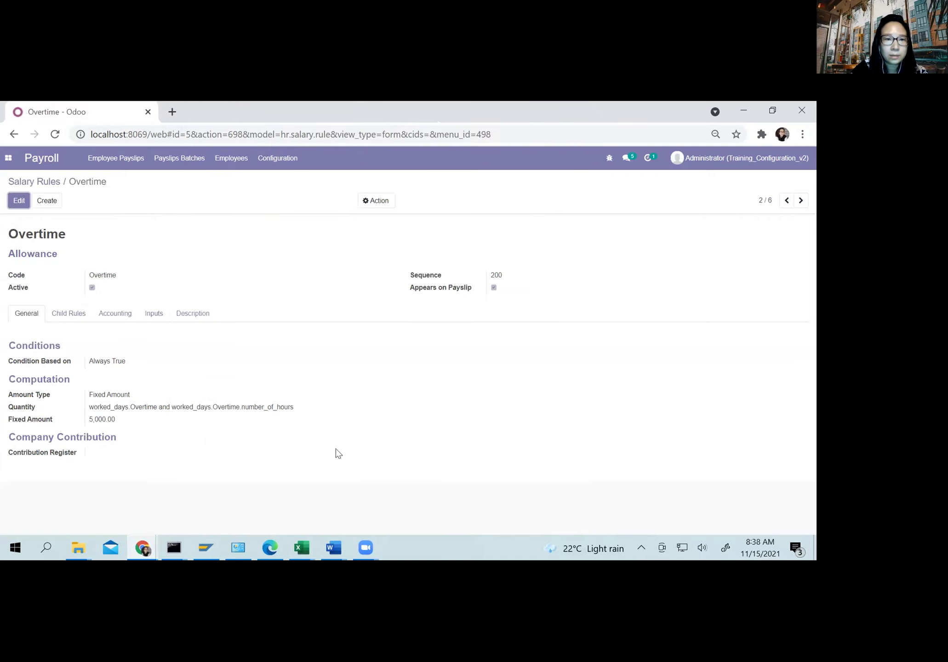
click(272, 546)
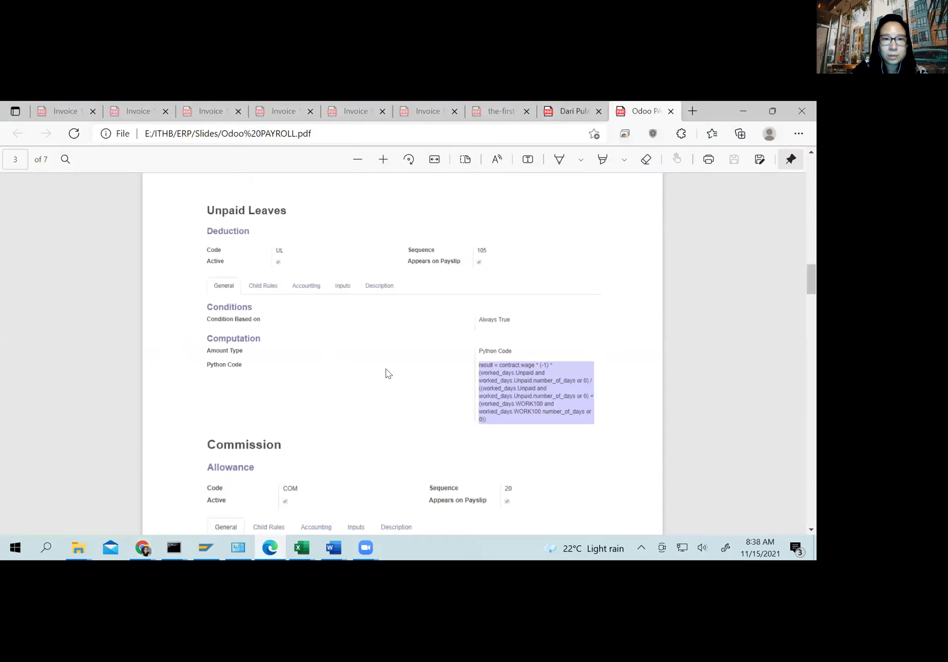
Step: Scroll through the payroll slides, then return to Odoo's Overtime rule (fixed amount 5,000.00)
scroll(380, 366, up, 10)
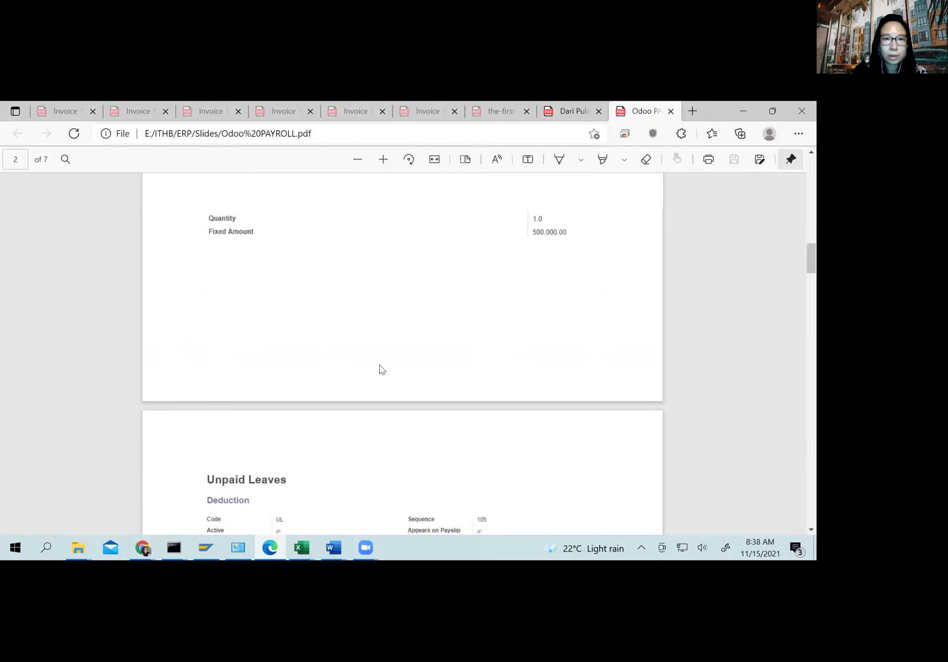
scroll(387, 328, up, 5)
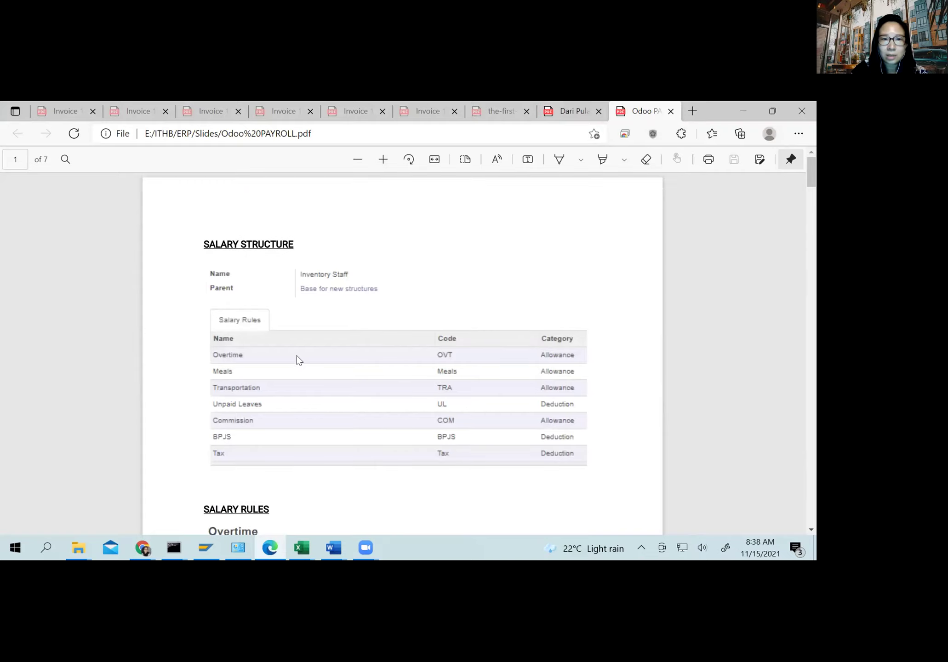
scroll(270, 305, down, 1)
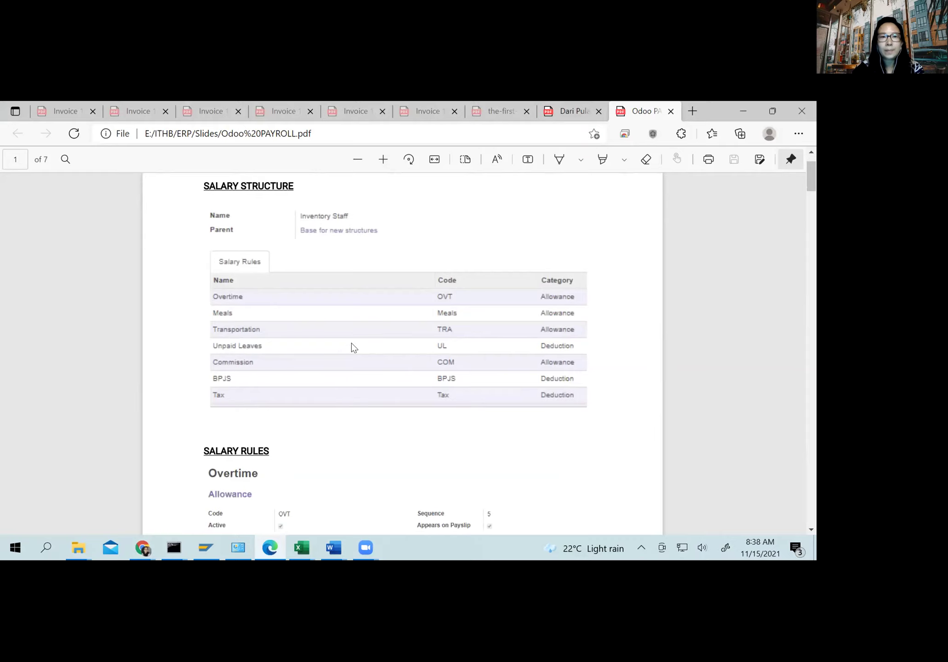
scroll(352, 347, down, 1)
scroll(352, 347, down, 6)
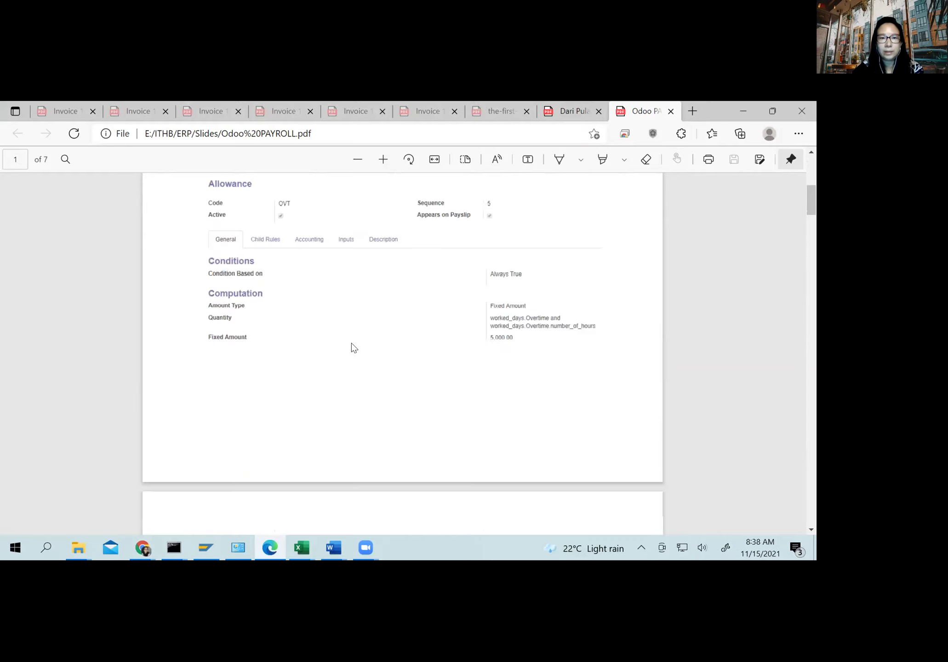
scroll(353, 348, down, 7)
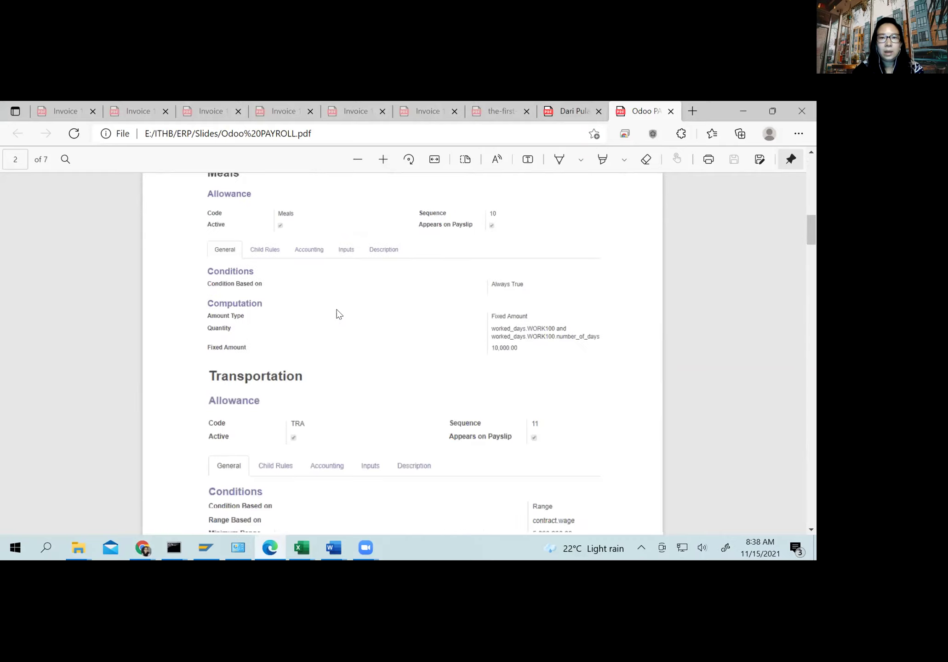
key(alt+Tab)
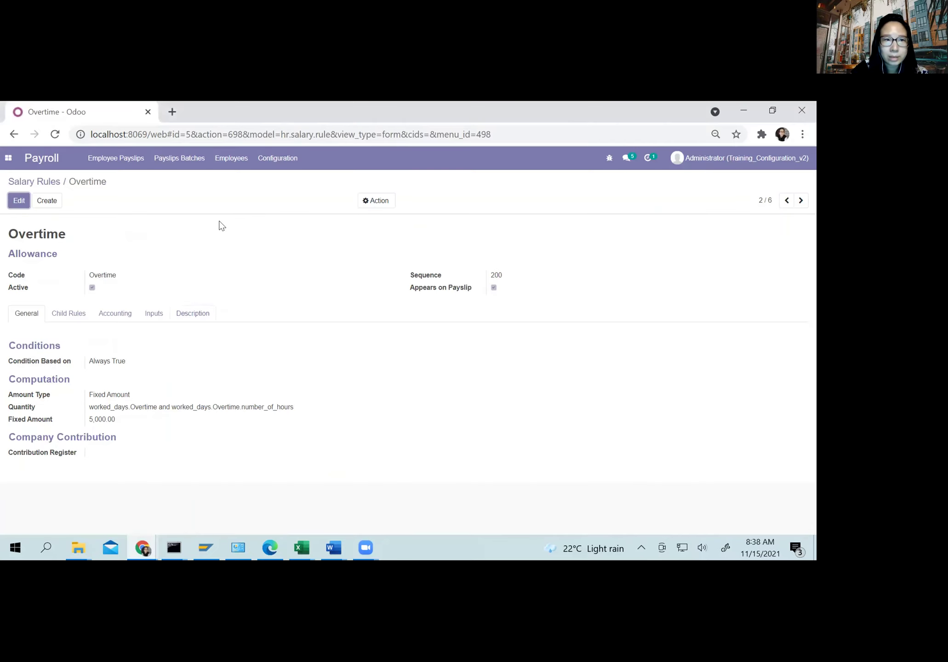
Step: Open the Salary Sales structure from Configuration > Salary Structures
click(272, 165)
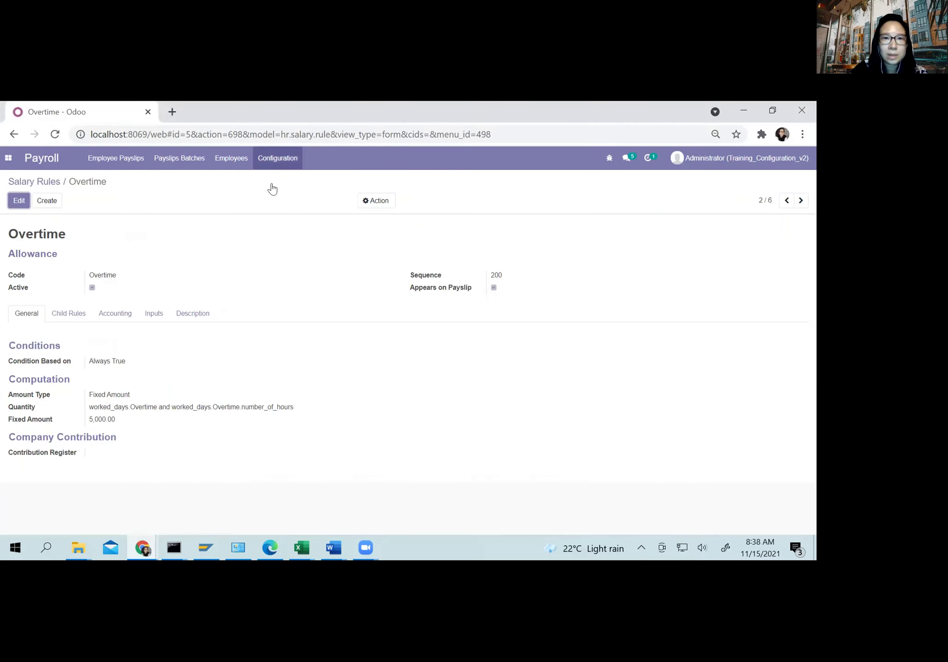
click(271, 193)
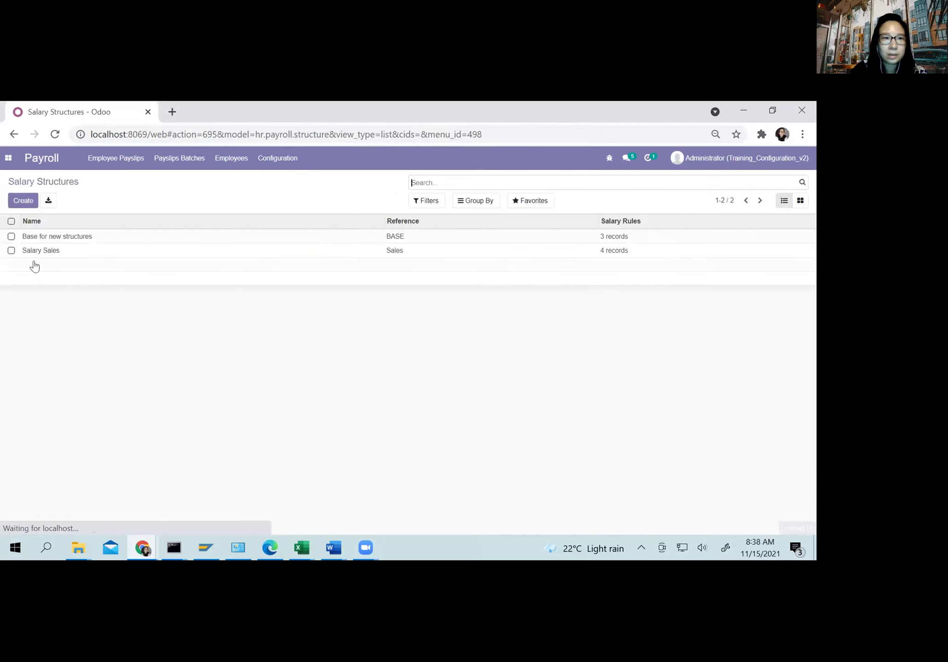
click(31, 253)
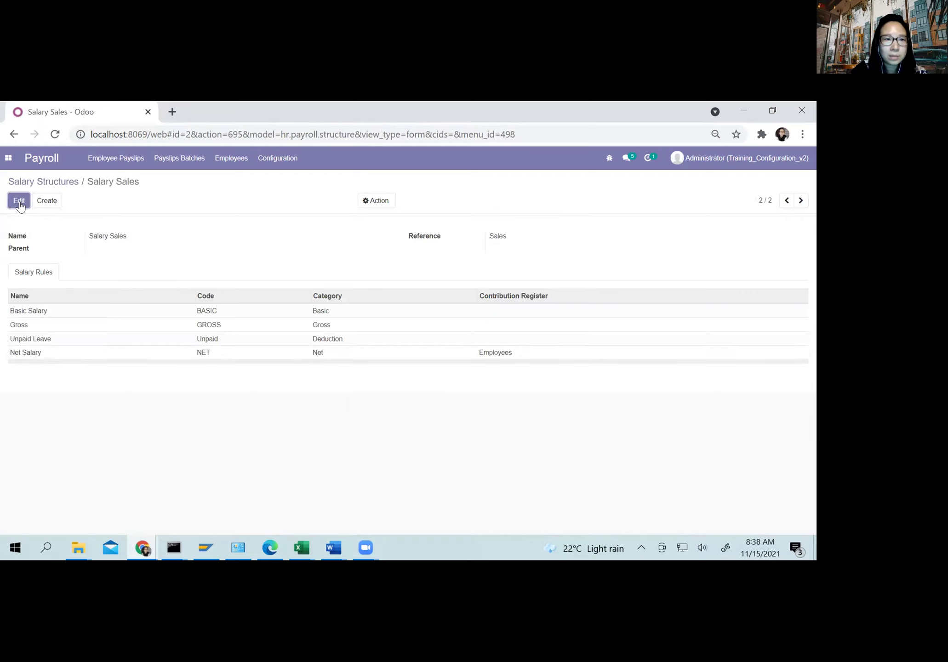
Step: Add the Overtime and Sales Commision rules to Salary Sales and save the structure
click(21, 385)
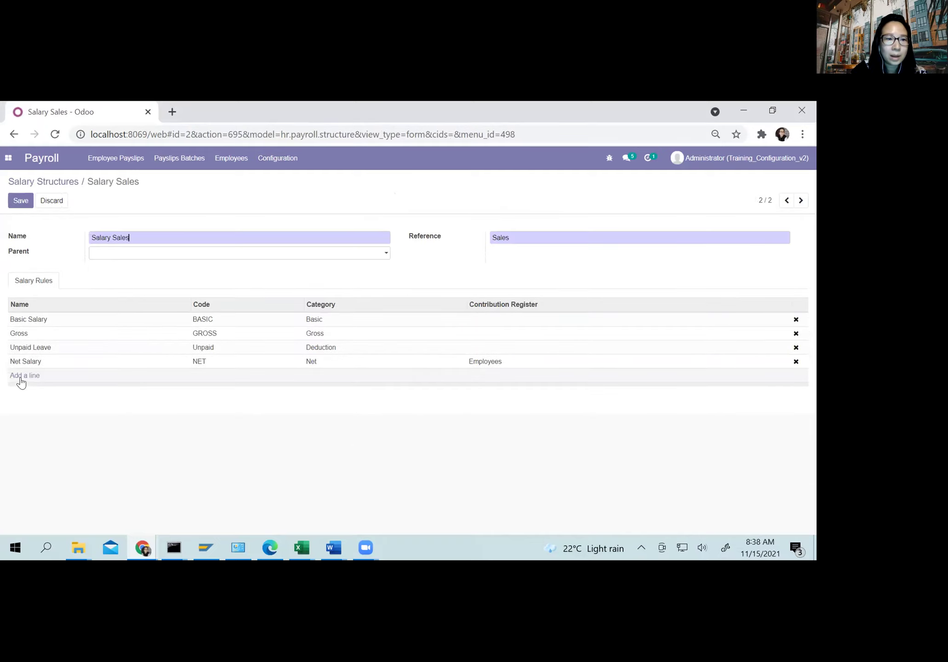
click(21, 377)
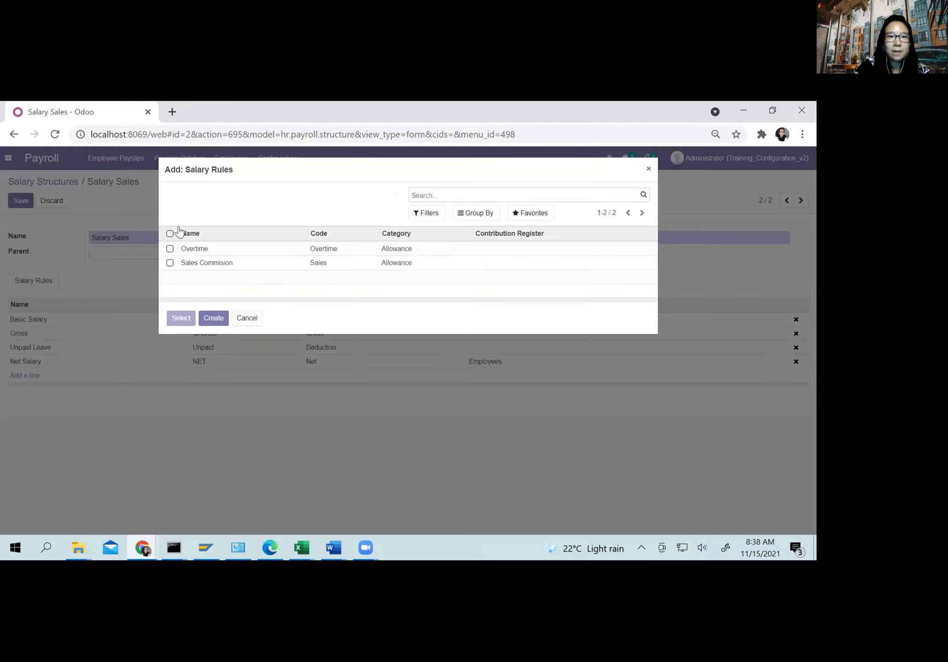
click(170, 249)
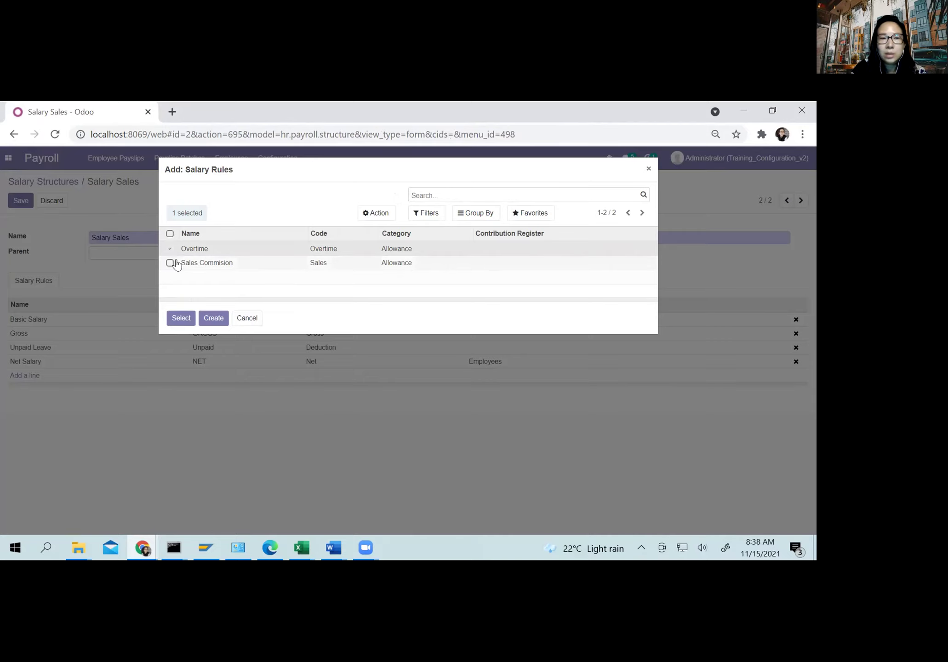
click(171, 263)
click(179, 317)
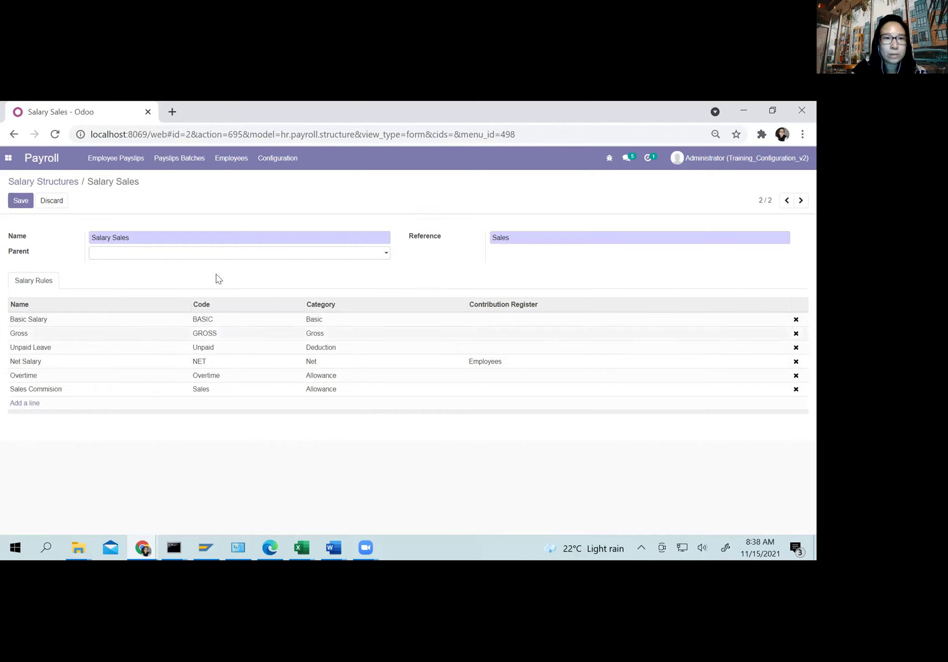
click(19, 200)
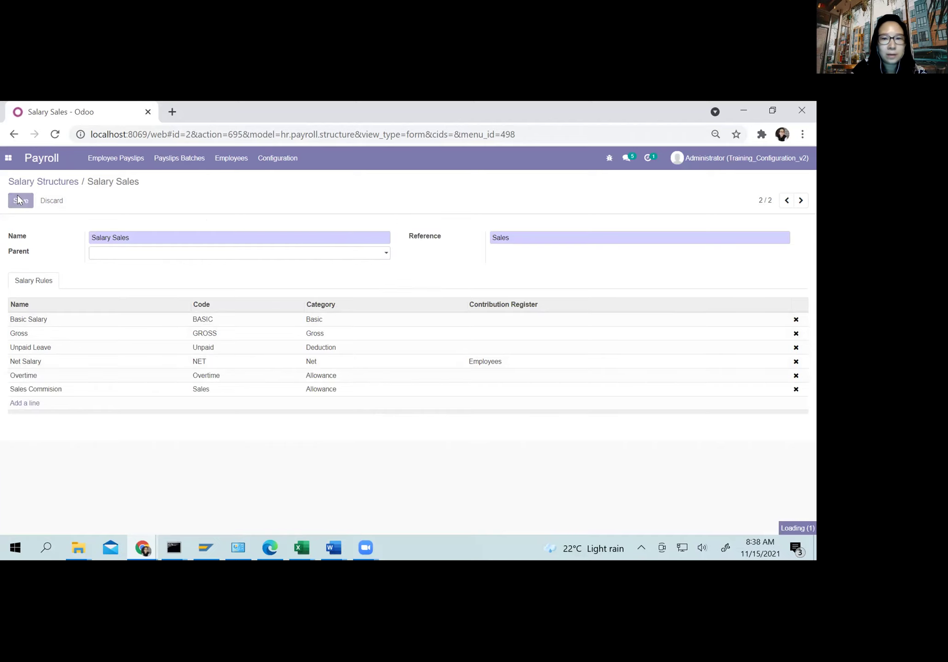
click(114, 161)
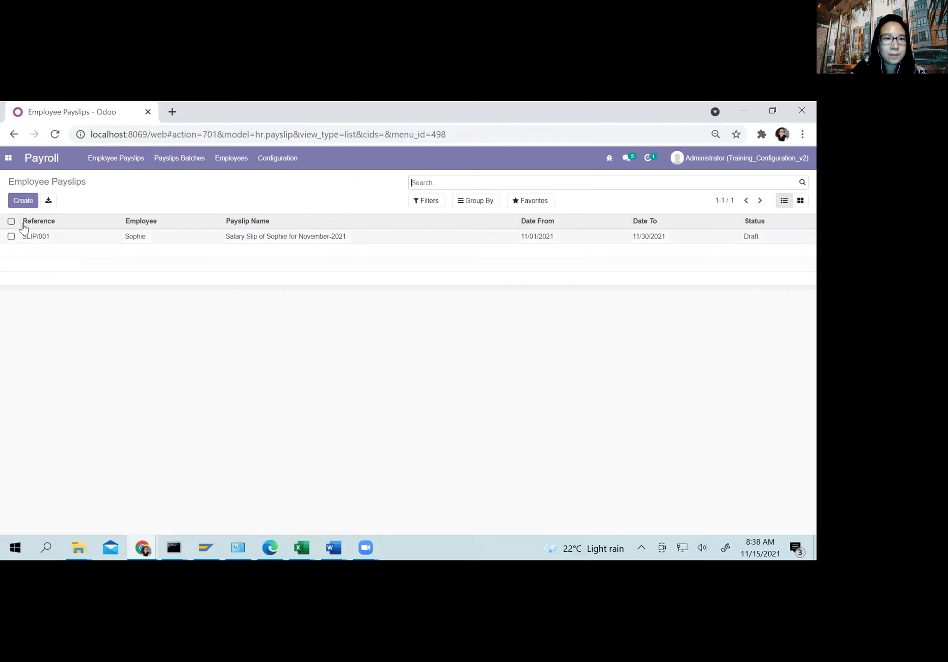
Step: Create a new draft payslip for the employee and show its Salary Computation tab
click(23, 202)
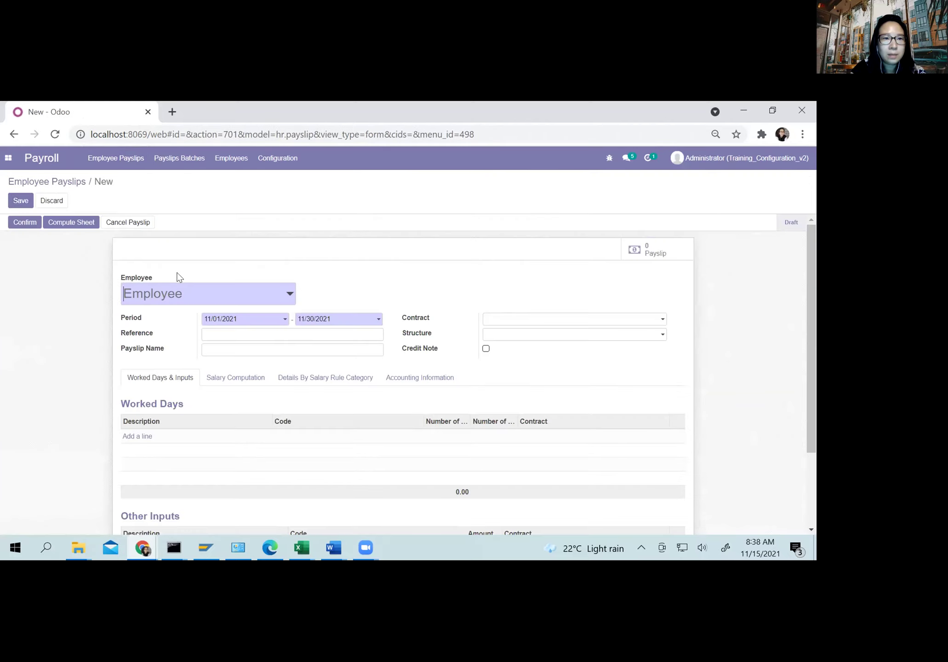
text(sop)
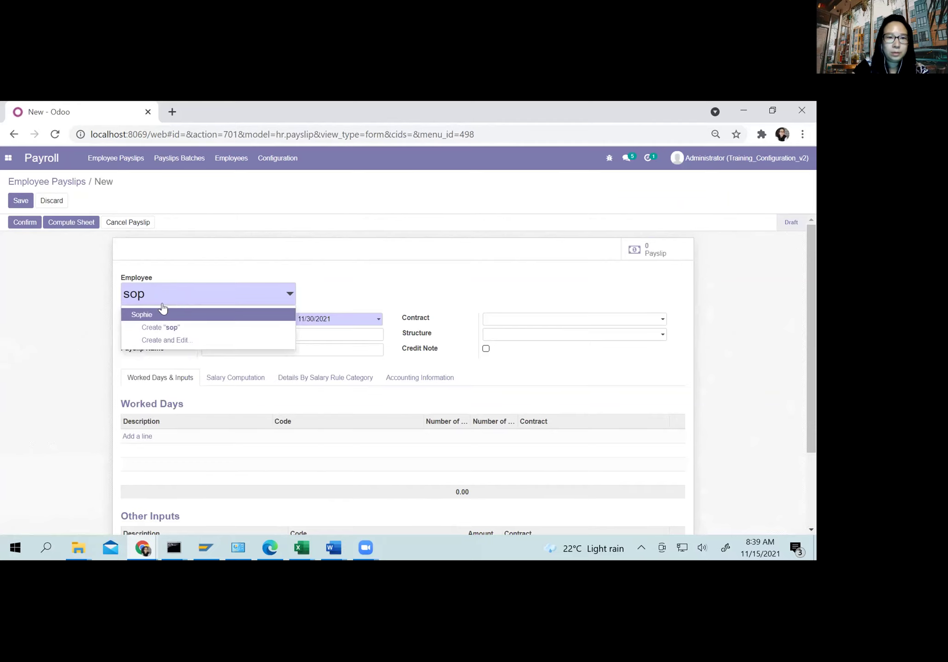
click(155, 320)
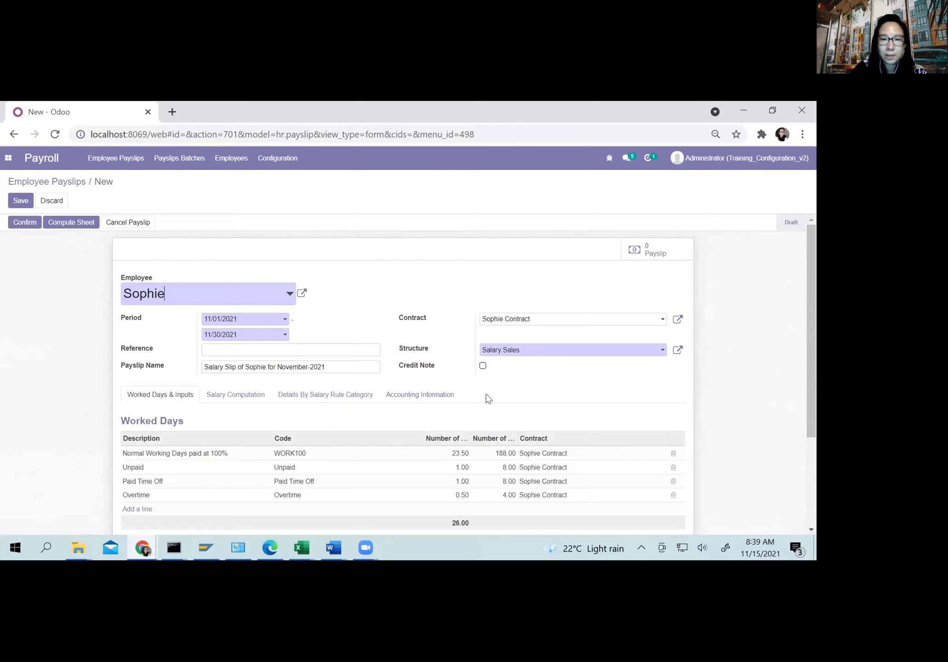
scroll(402, 408, down, 3)
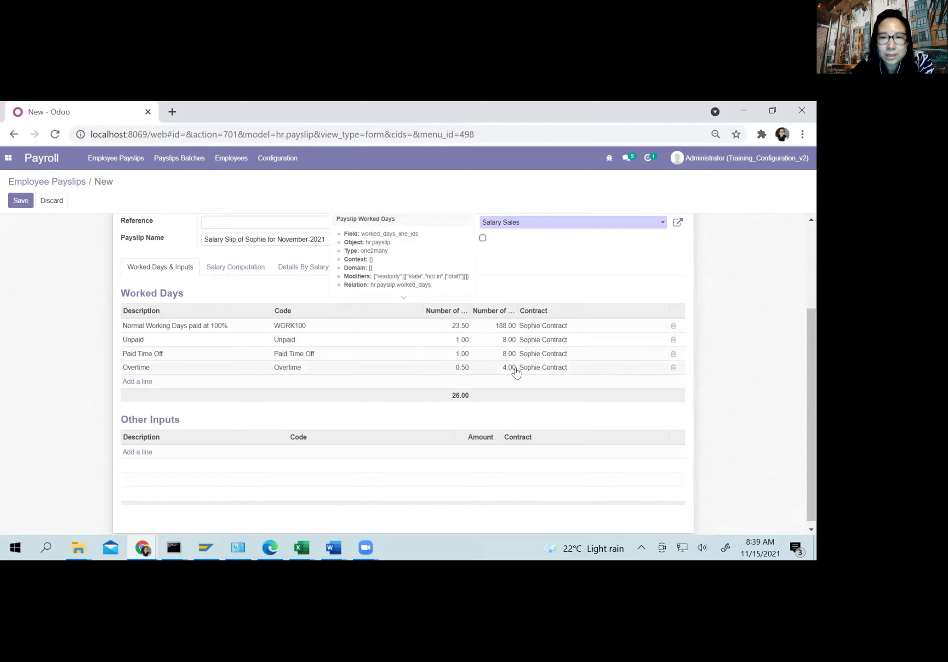
click(227, 267)
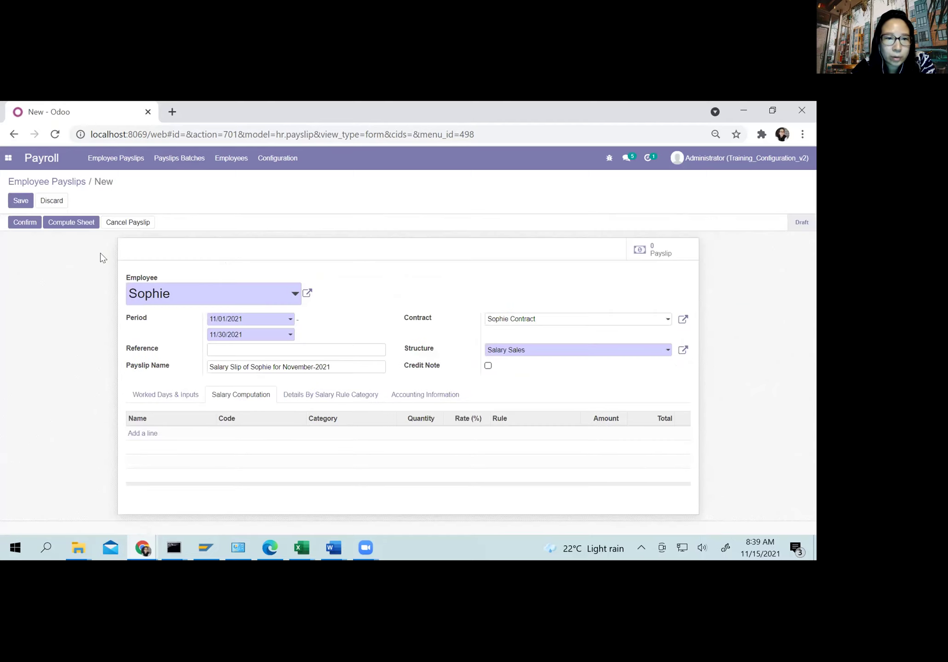
Step: Compute the sheet: Overtime 4.00 × 5,000.00 = 20,000.00 and net salary 5,764,680.85
click(68, 217)
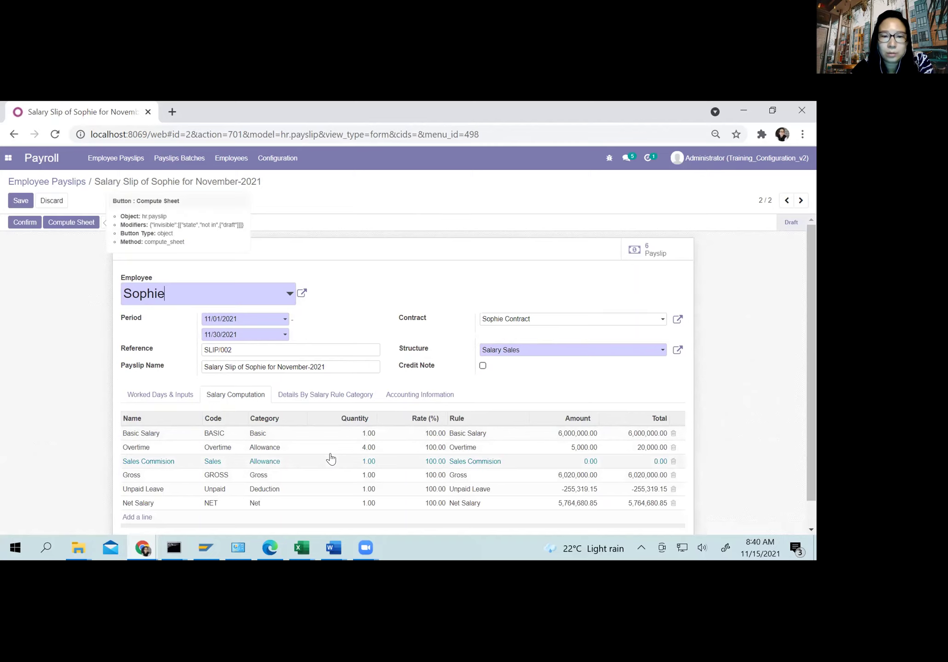
scroll(331, 458, down, 1)
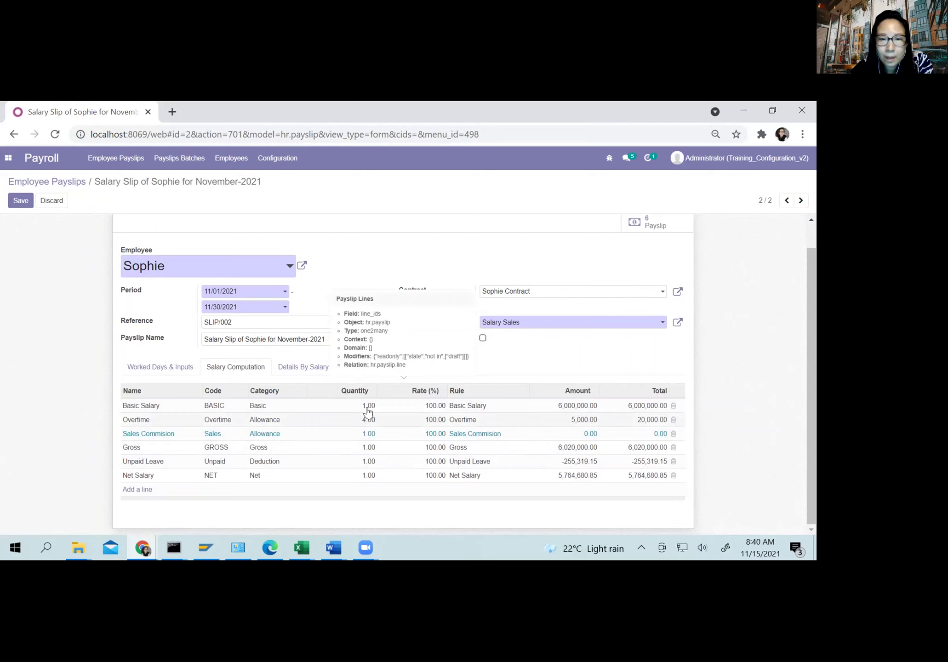
click(165, 367)
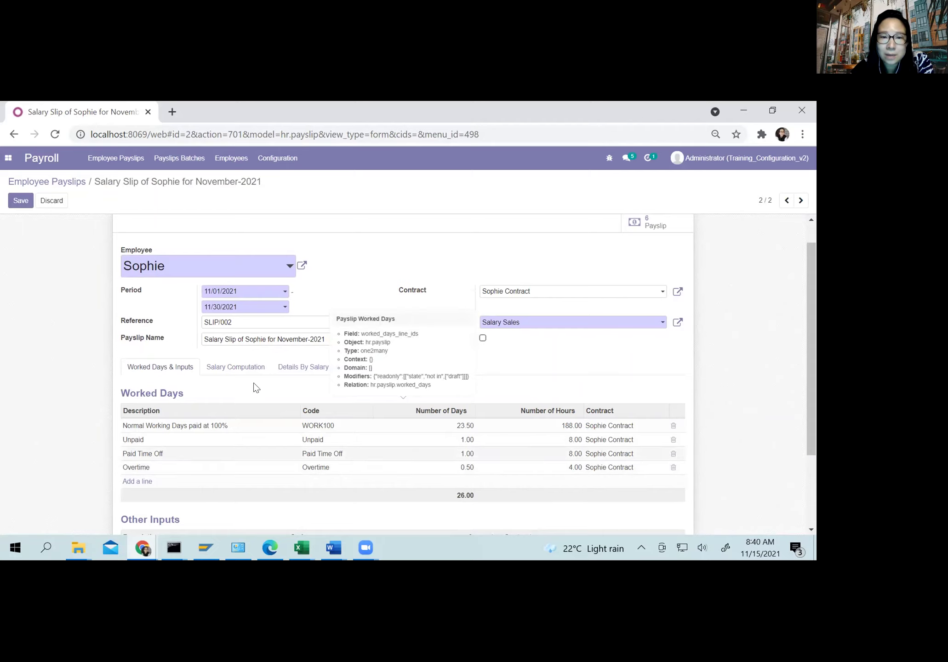
click(232, 364)
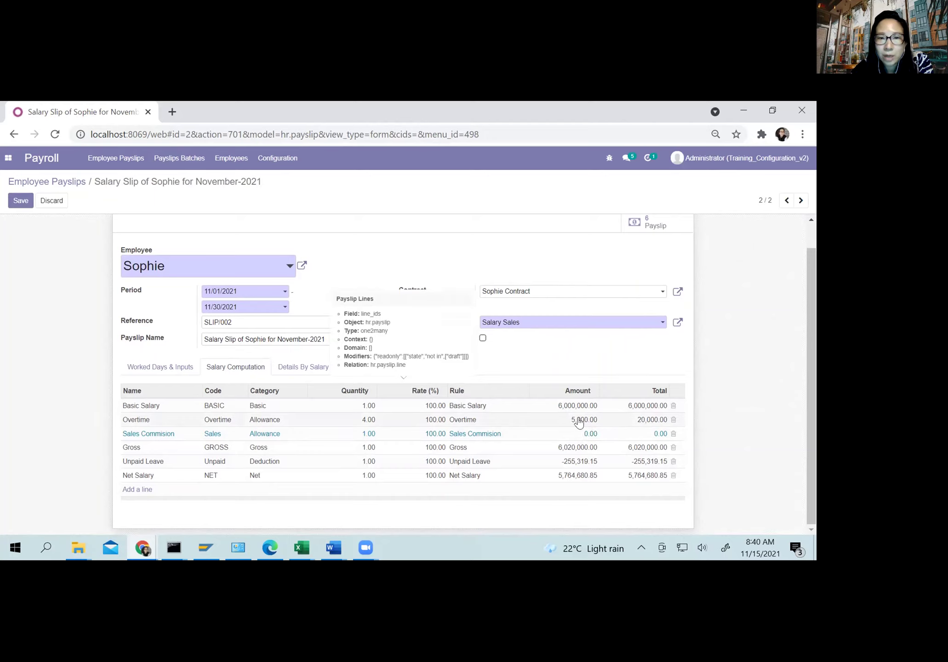
Step: Review the salary structure table and Overtime rule in the payroll PDF slides, then return to the payslip
click(268, 552)
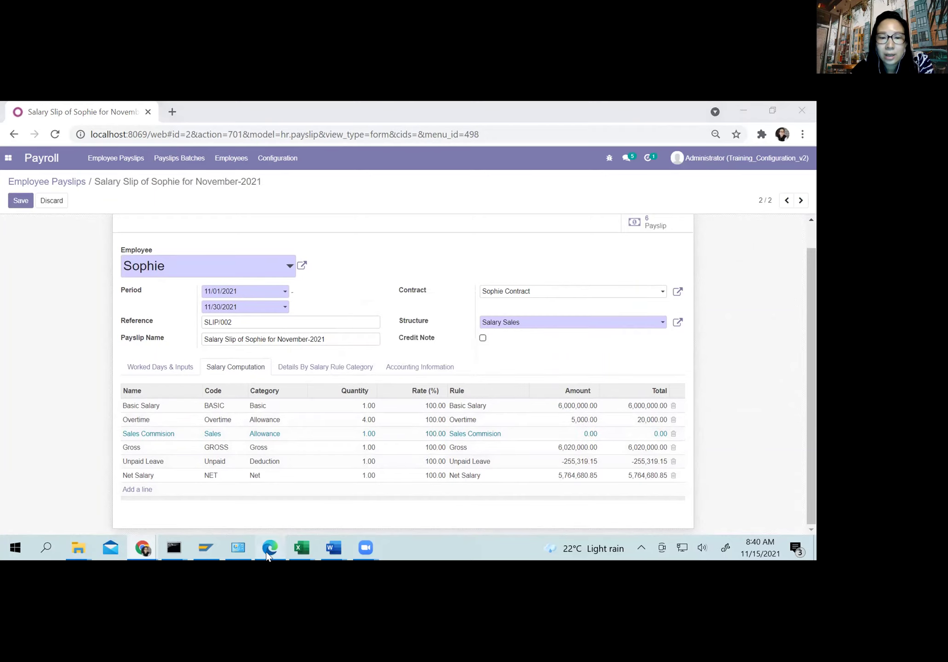
scroll(320, 421, down, 4)
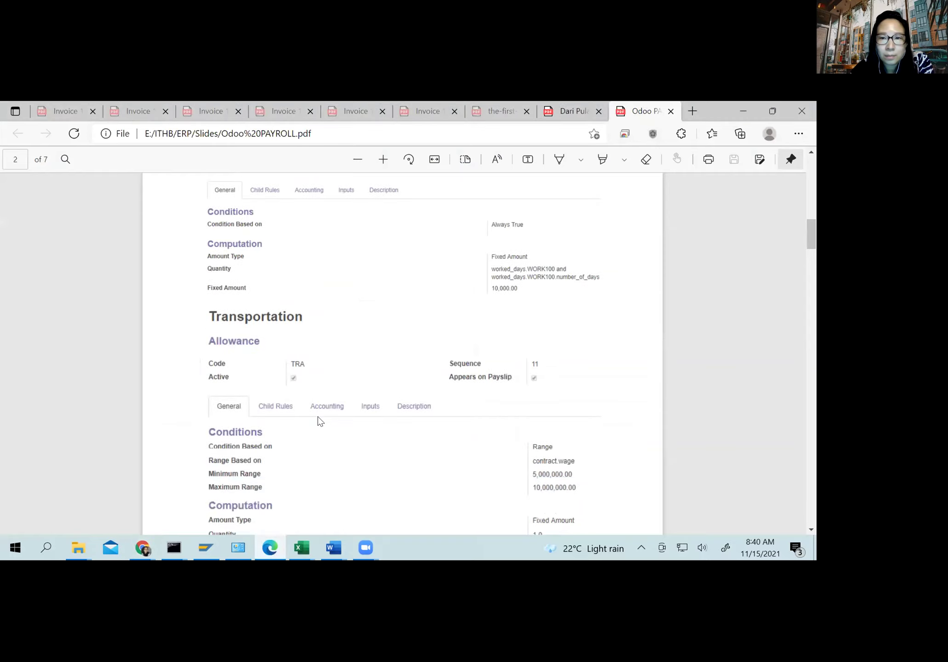
scroll(320, 421, down, 5)
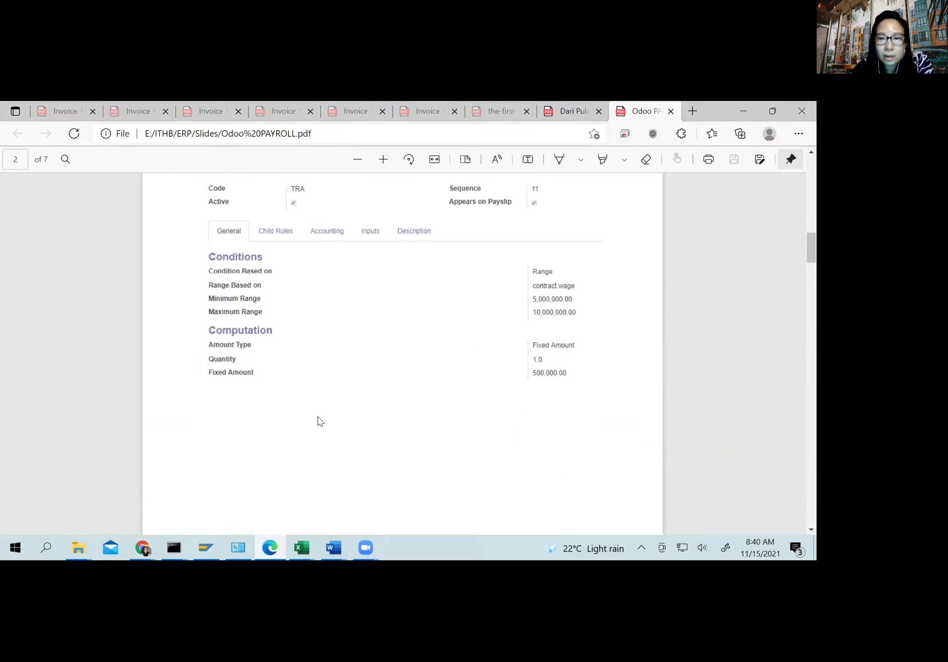
scroll(320, 421, down, 10)
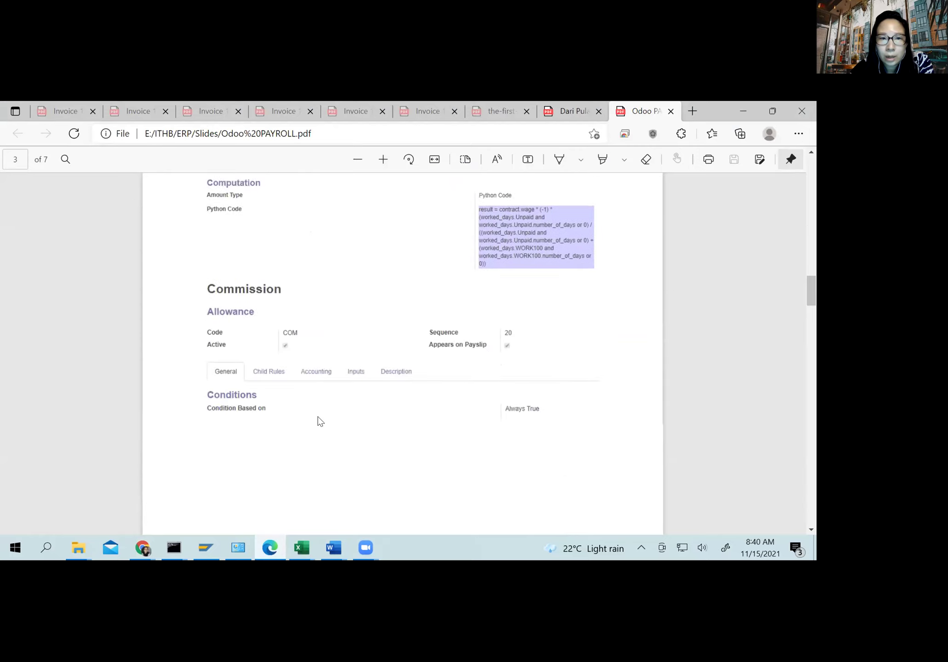
scroll(320, 421, down, 12)
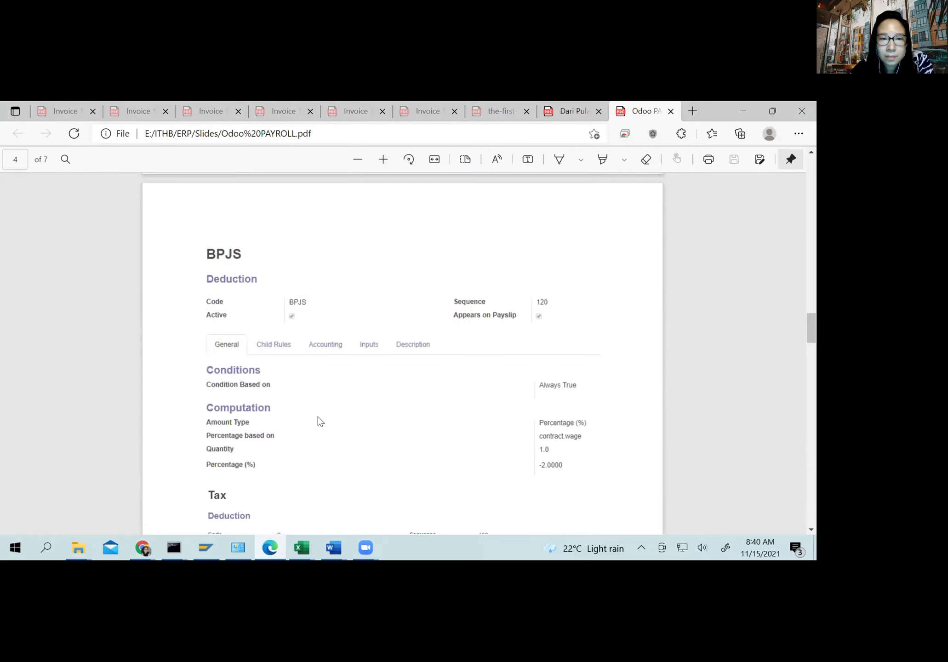
scroll(320, 420, down, 1)
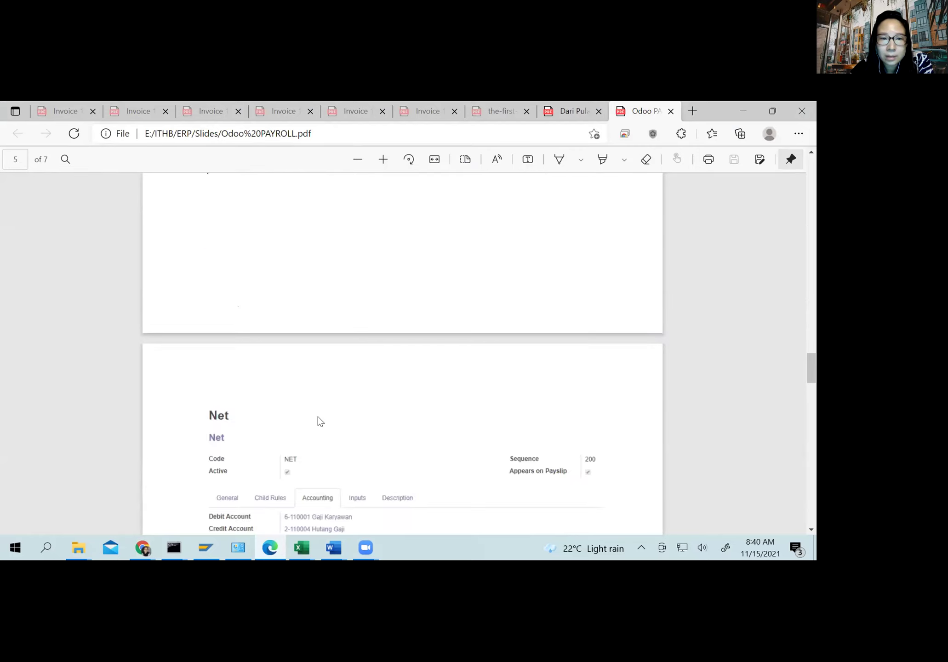
scroll(321, 421, up, 20)
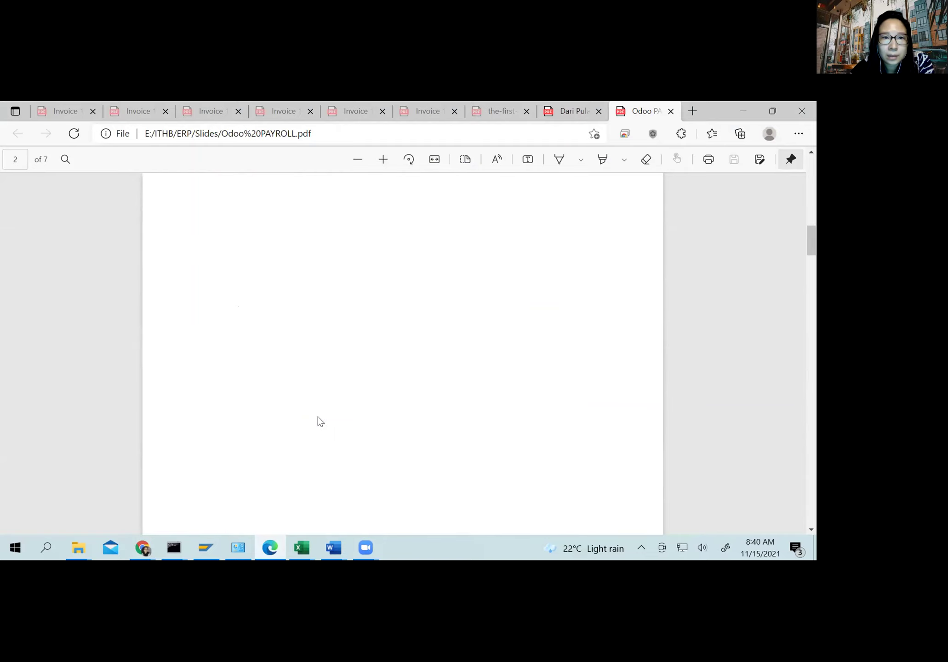
scroll(321, 421, up, 10)
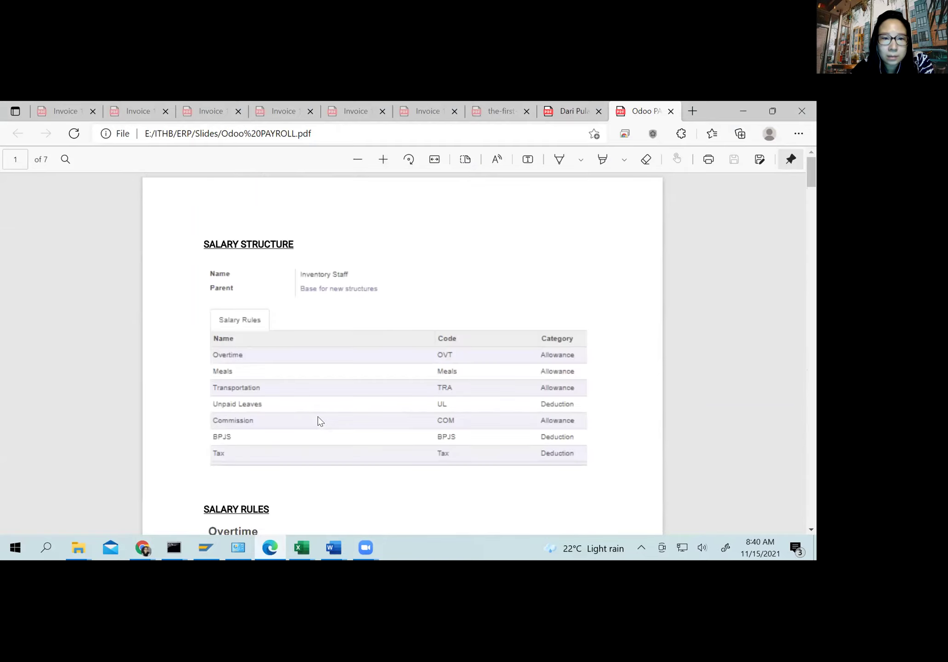
scroll(321, 421, down, 8)
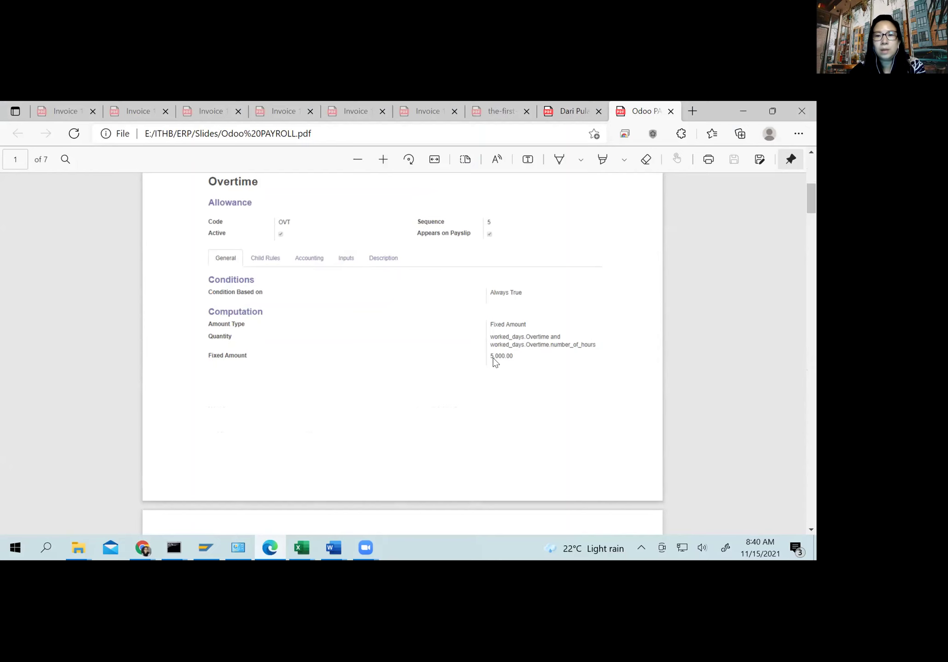
key(alt+Tab)
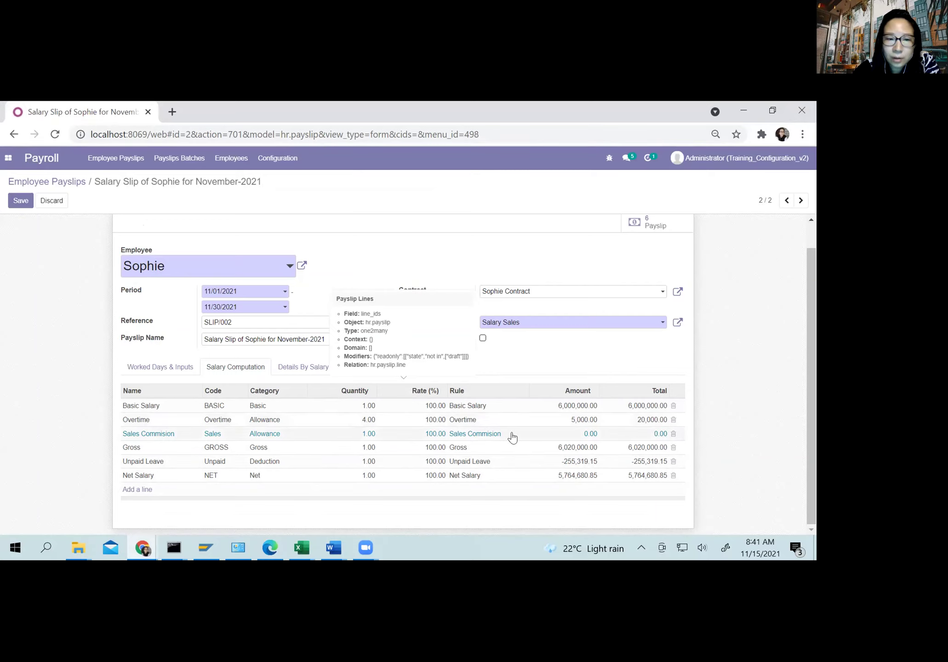
Step: Begin an other-input line with code SAL, then discard those unsaved changes
click(162, 365)
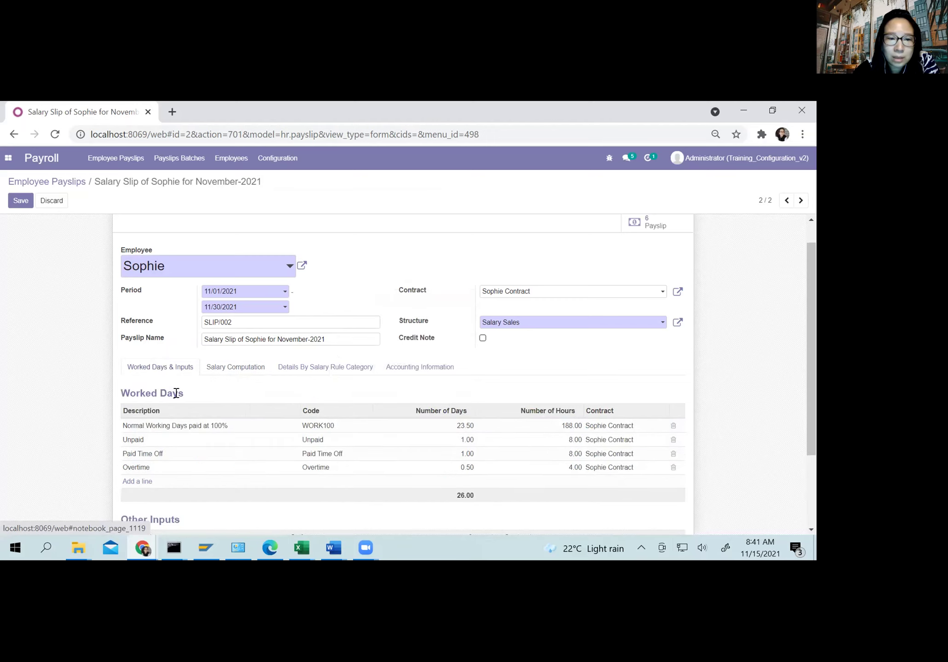
scroll(175, 391, down, 3)
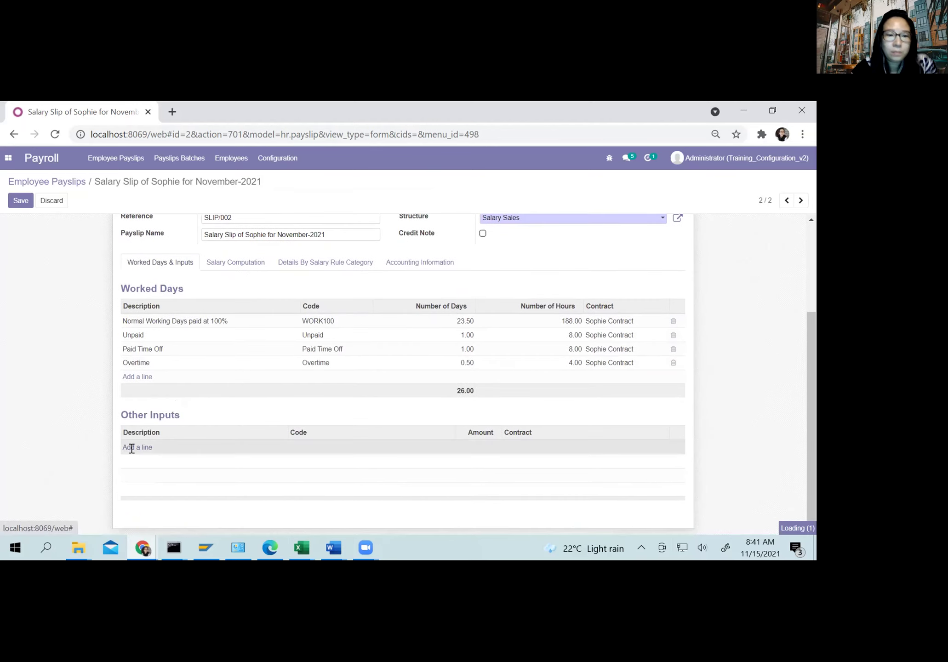
click(132, 448)
text(S)
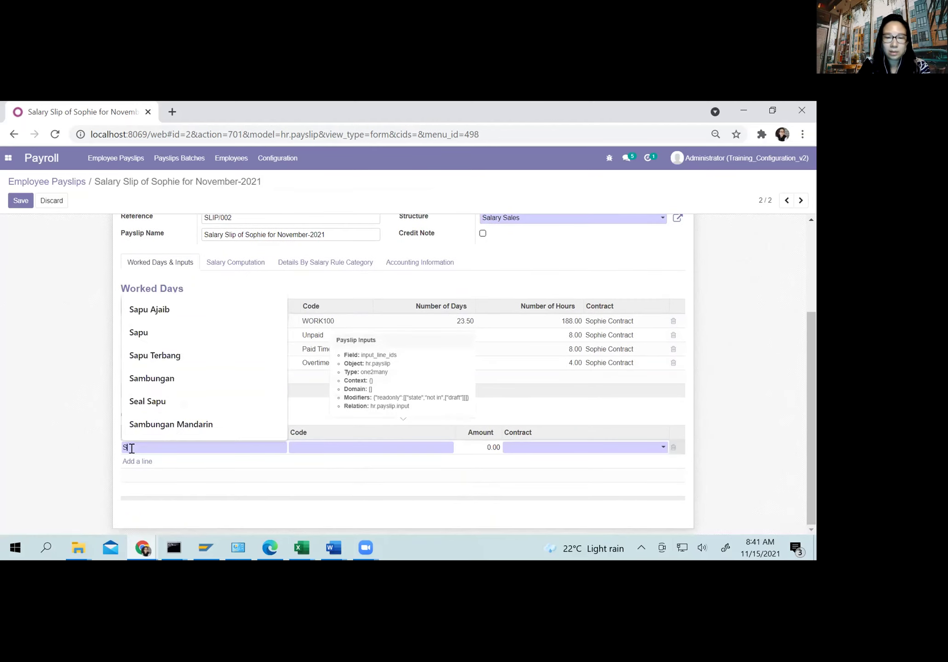
text(ales Com)
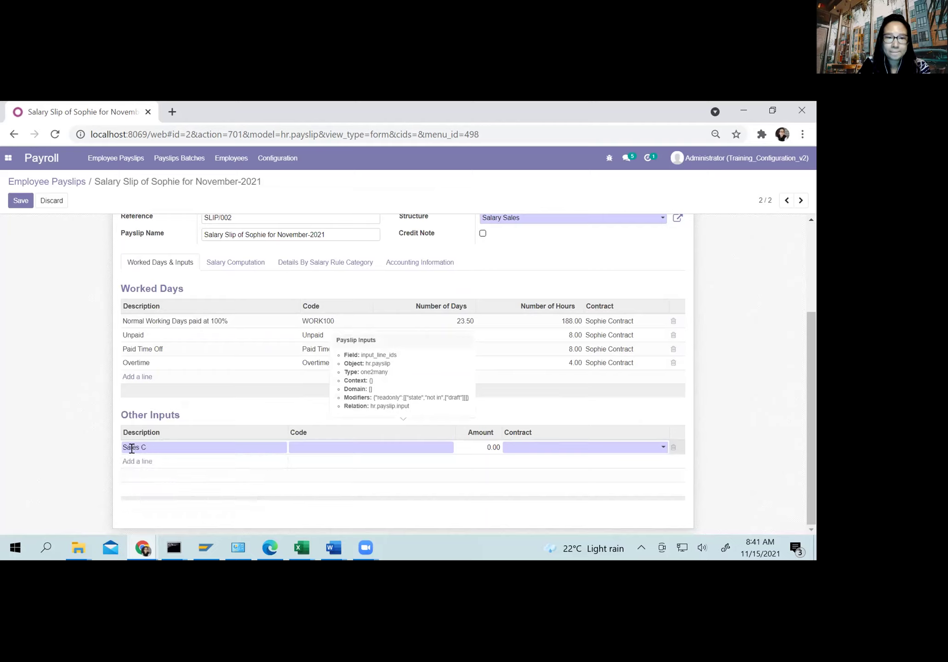
key(BackSpace)
key(BackSpace)
text(Nov)
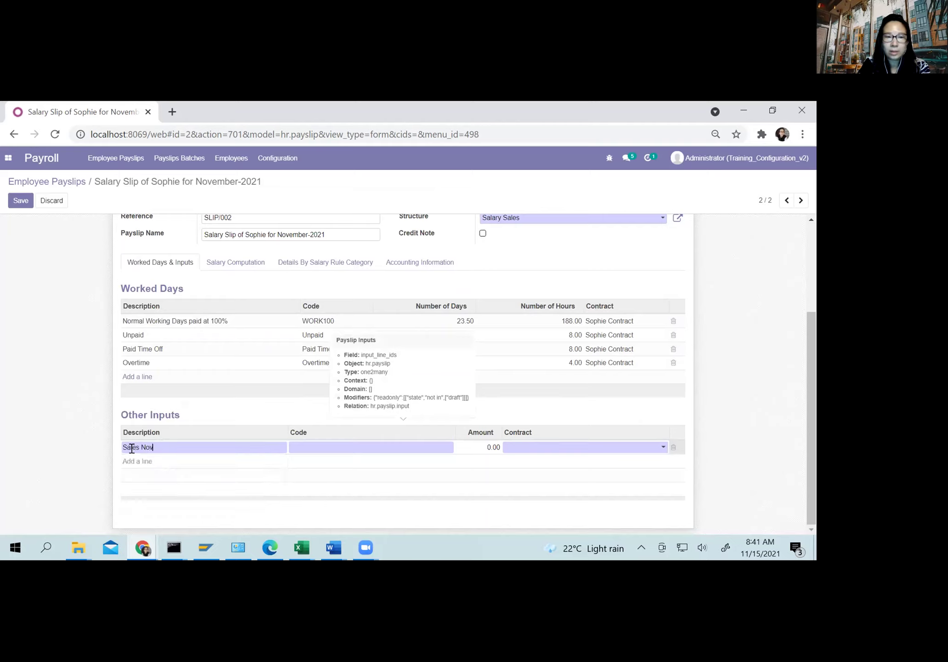
click(359, 445)
text(SALE)
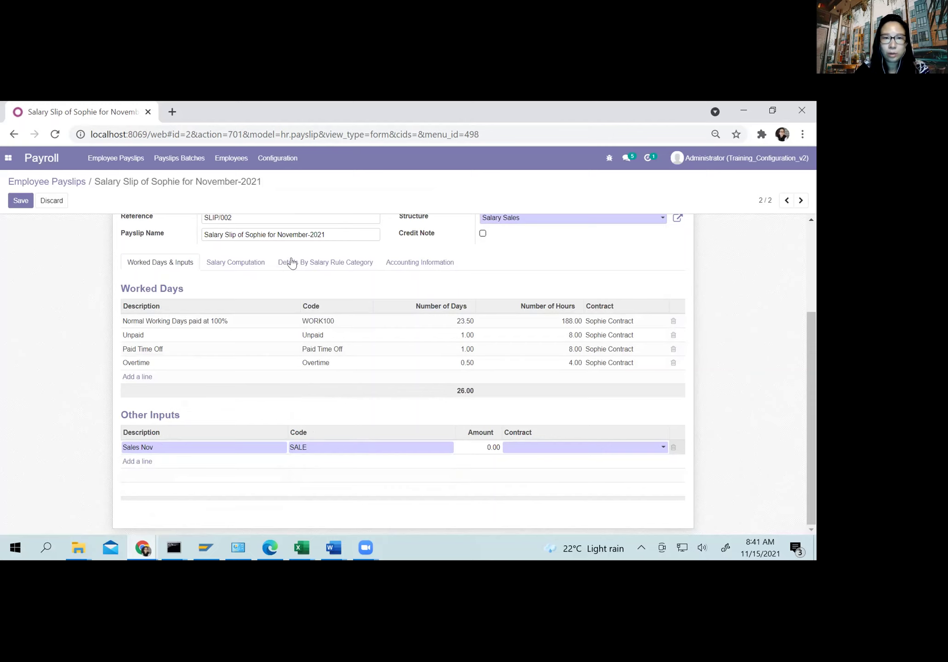
click(236, 262)
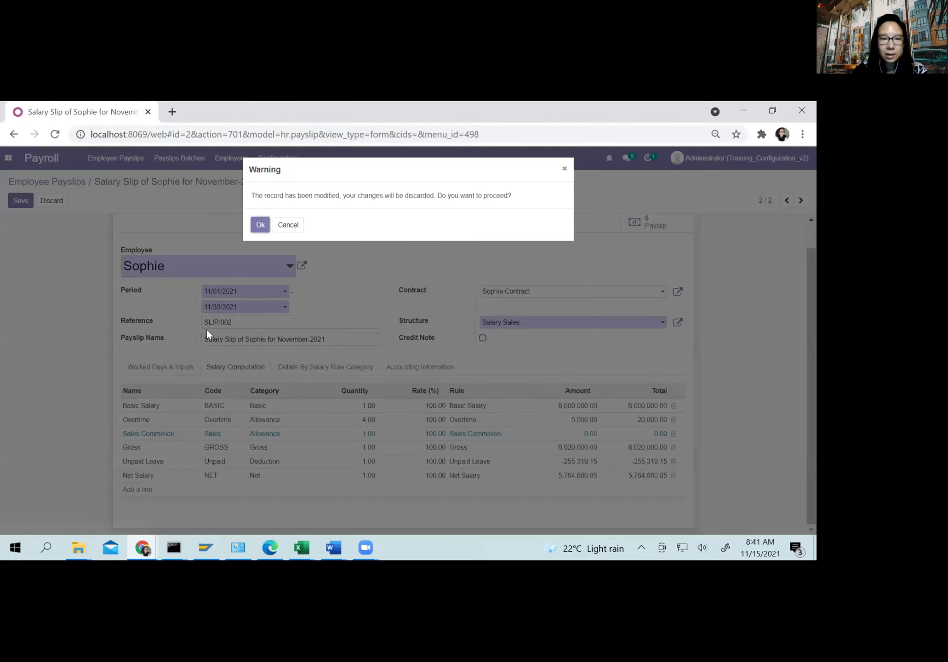
click(288, 225)
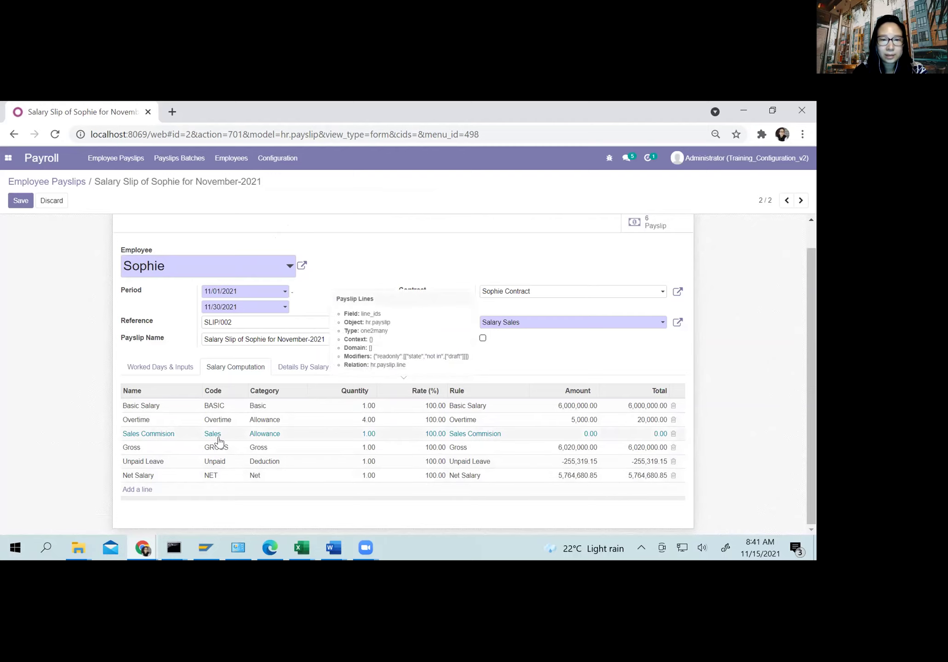
click(147, 366)
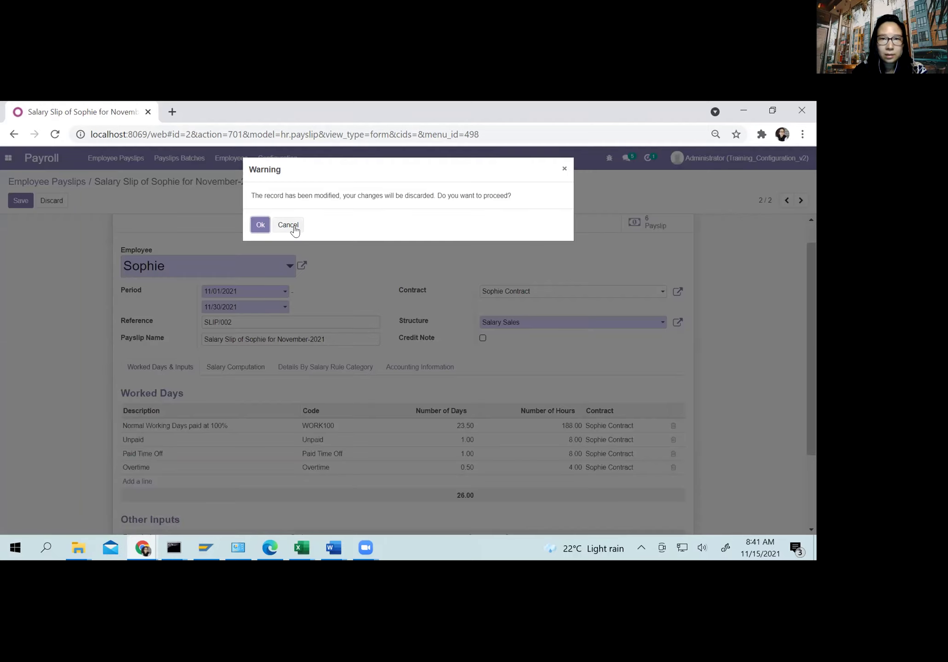
click(259, 225)
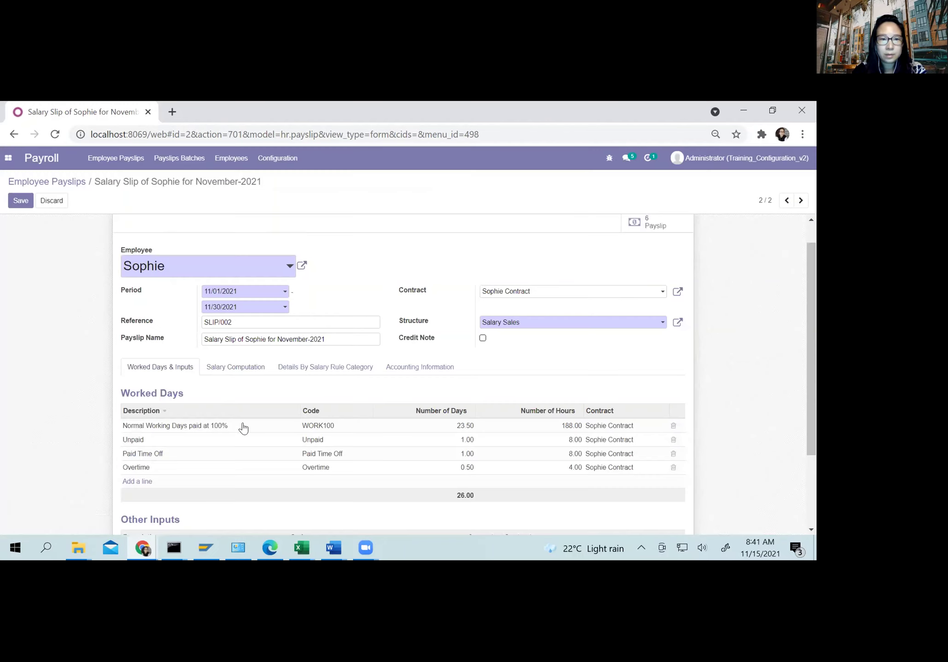
Step: Add other input 'Sales Nov', code Sales, amount 20,000,000.00, on the employee's contract
scroll(248, 429, down, 2)
click(144, 448)
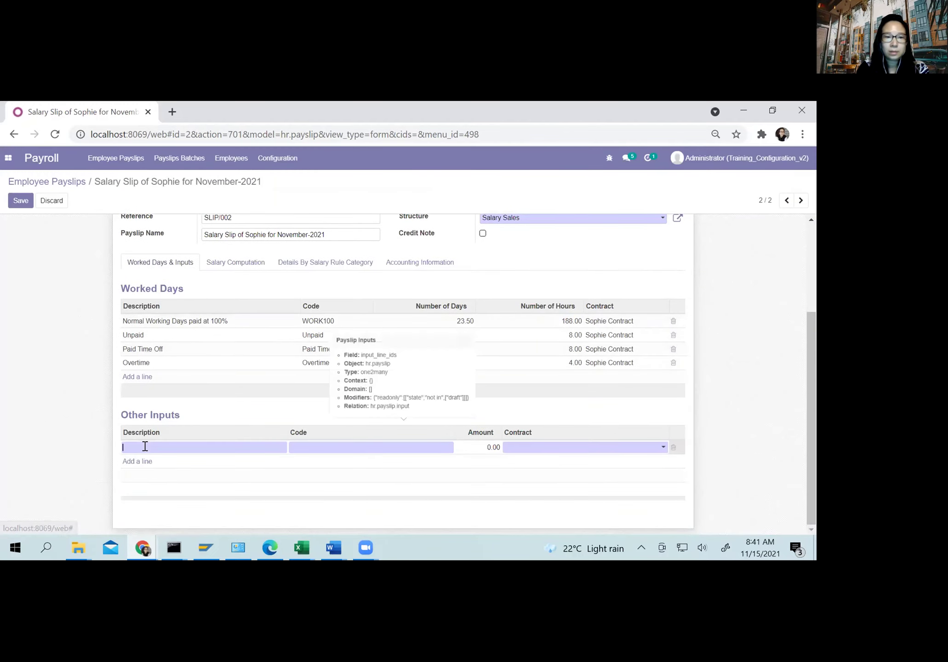
text(Sa)
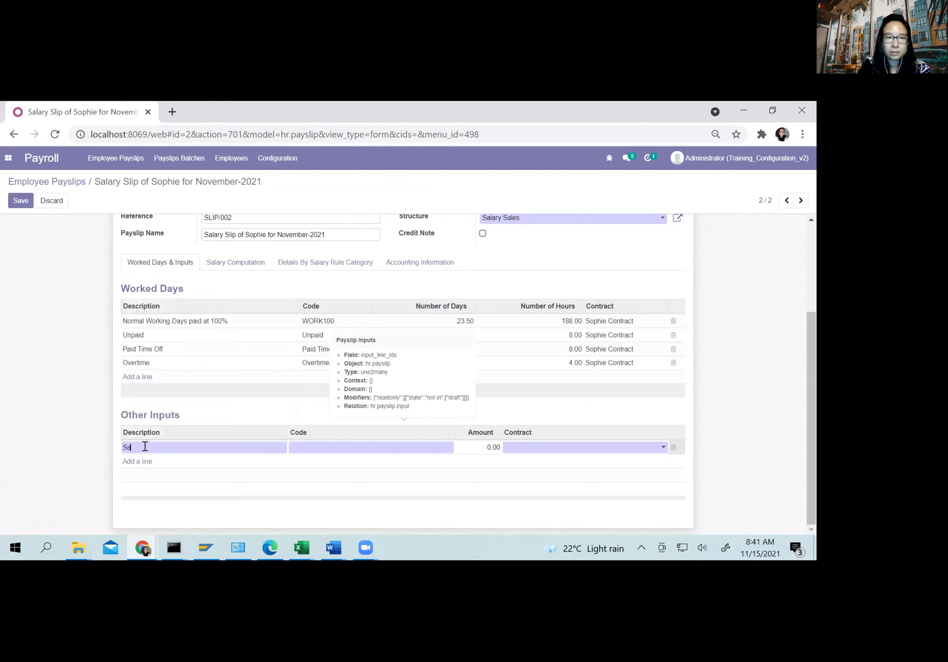
text(les Nov)
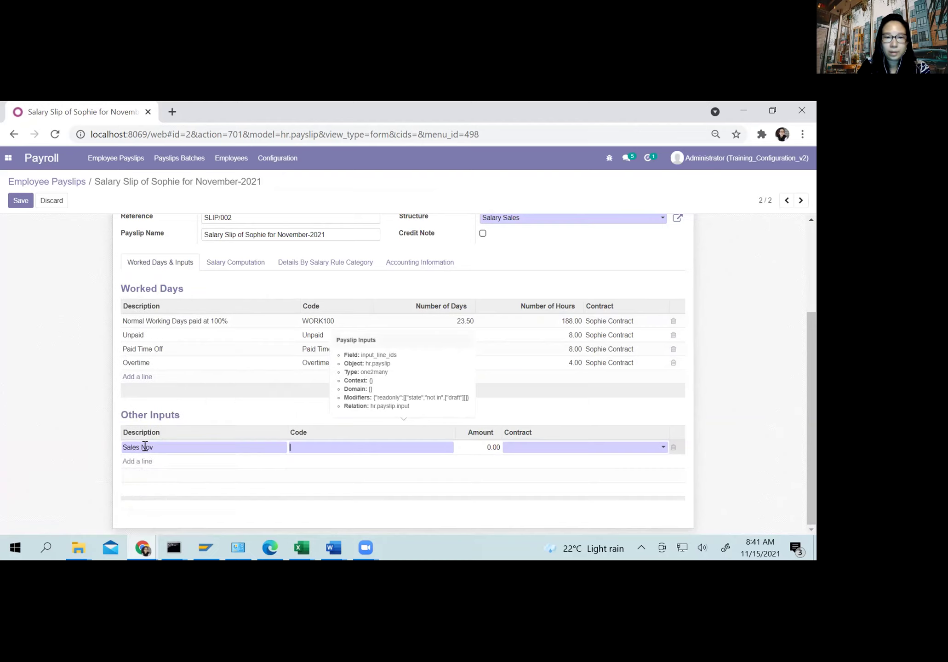
text(SAles)
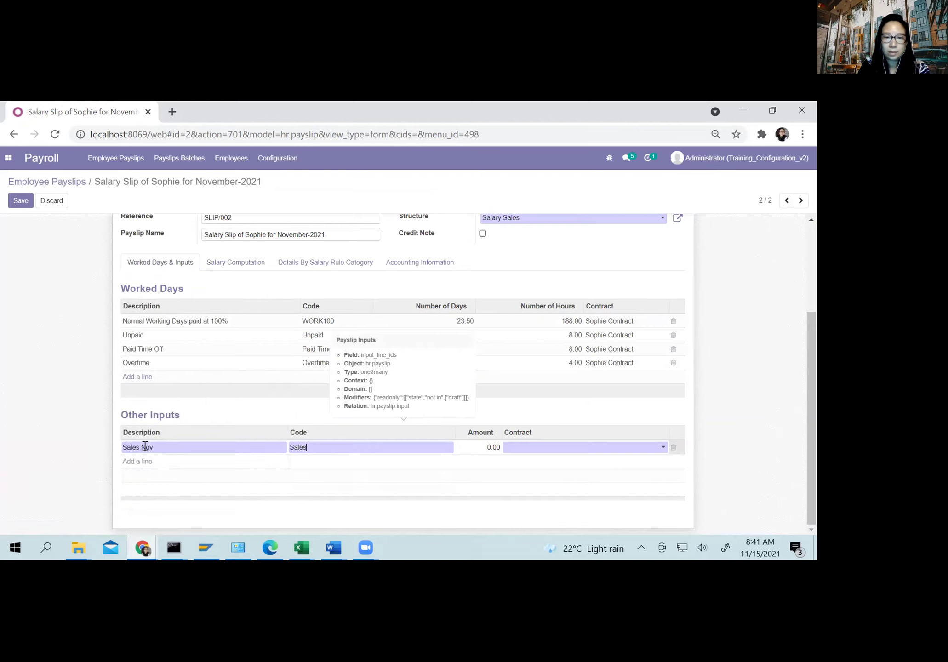
key(Tab)
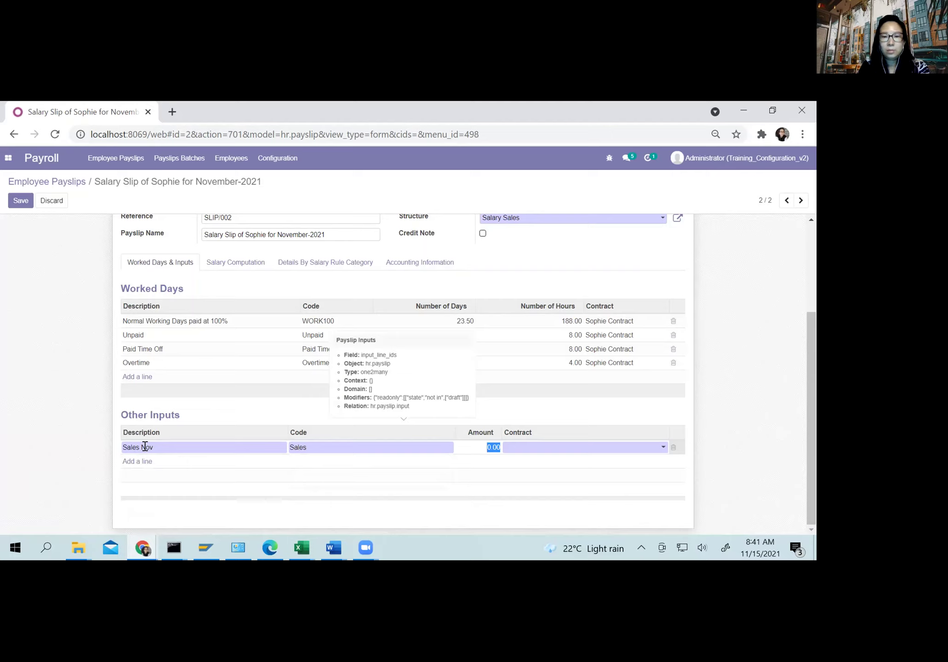
text(20000000)
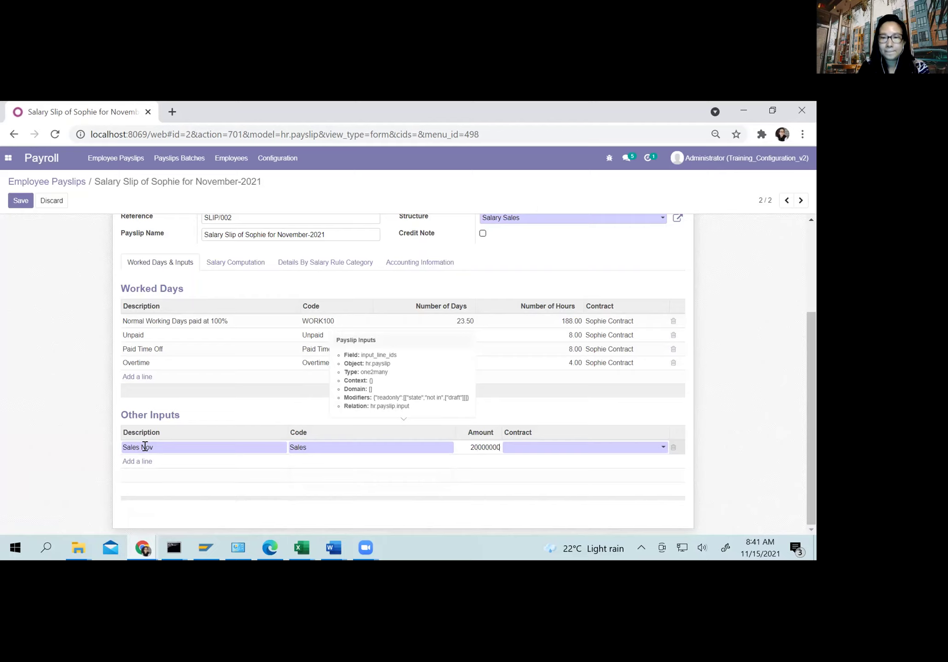
click(531, 446)
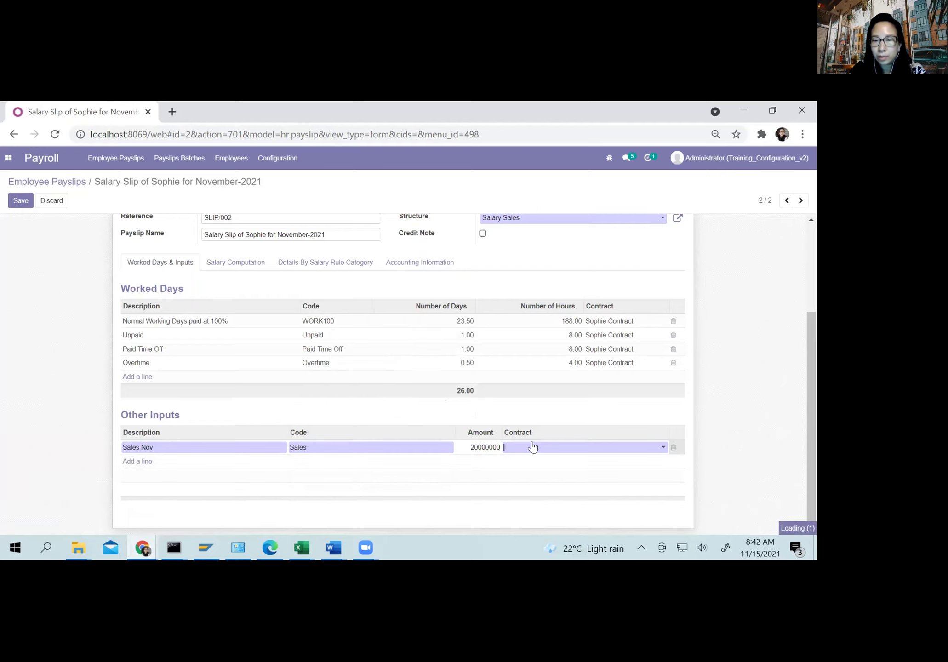
click(525, 467)
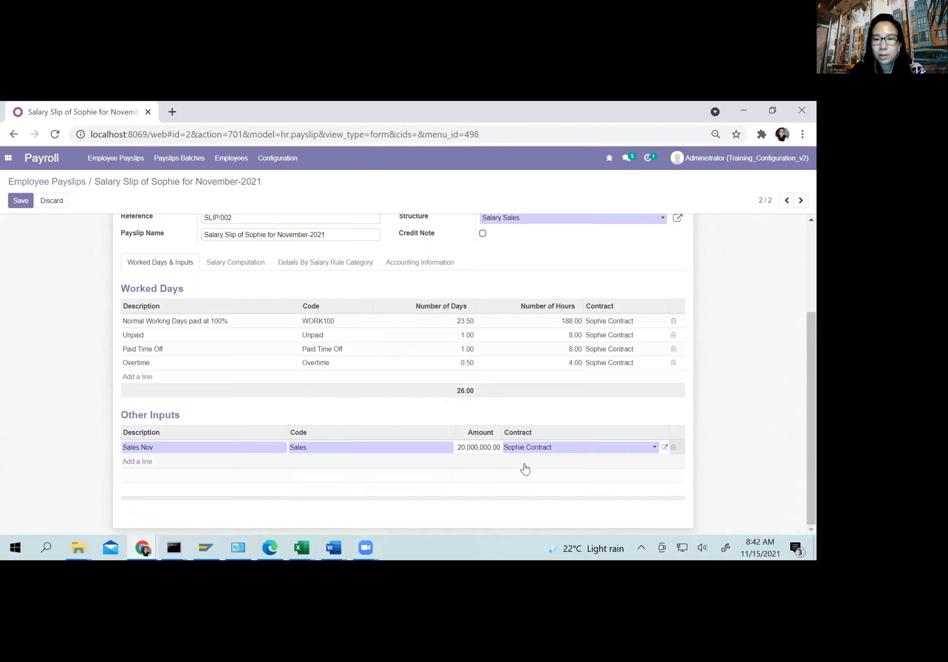
click(227, 269)
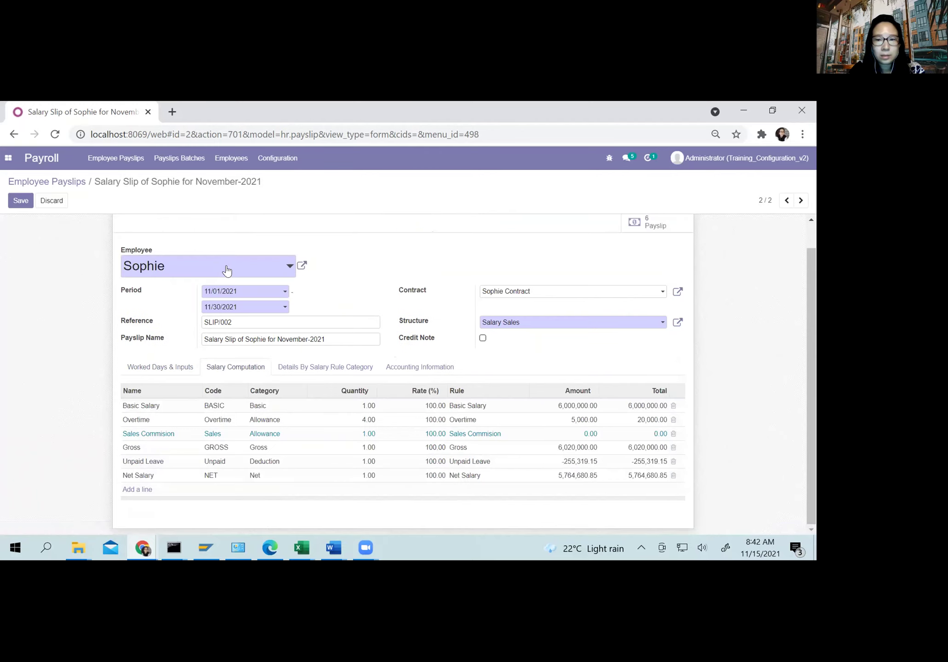
Step: Recompute the payslip and check the inputs; Sales Commision still reads 0.00
scroll(138, 248, up, 1)
click(79, 221)
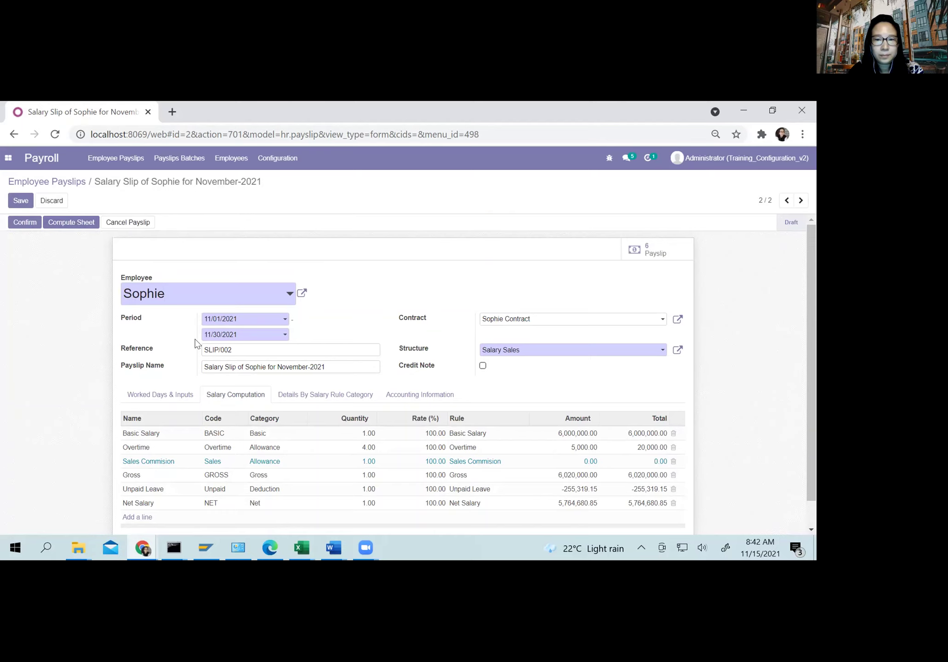
scroll(46, 223, down, 1)
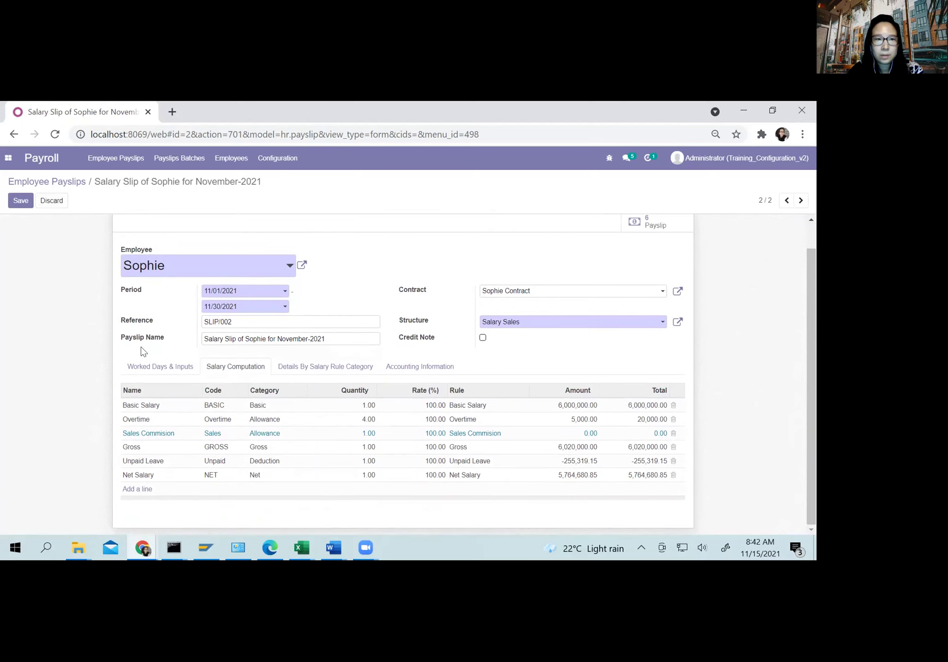
click(147, 366)
scroll(276, 432, down, 2)
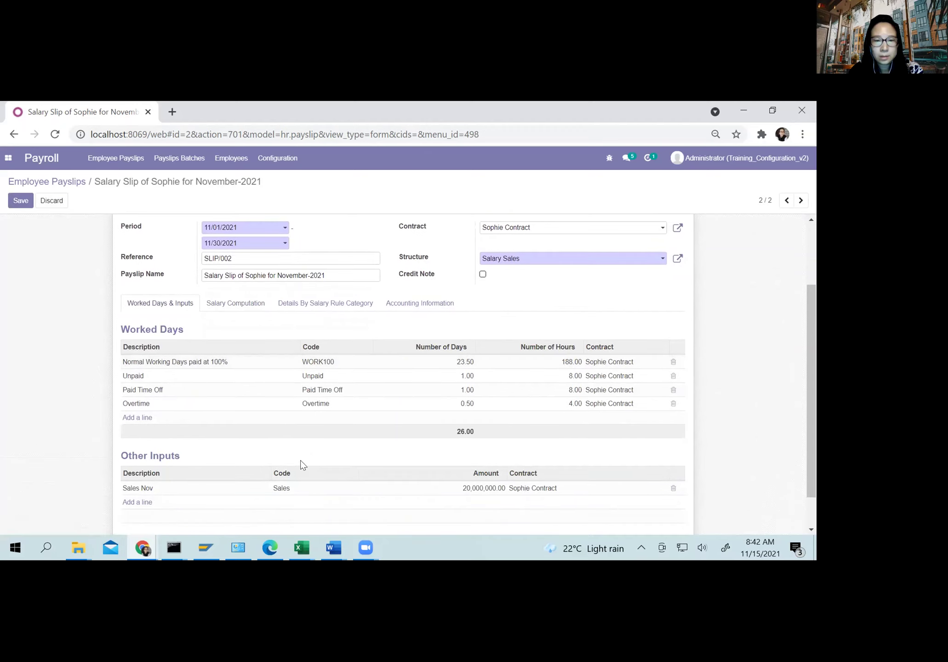
click(257, 302)
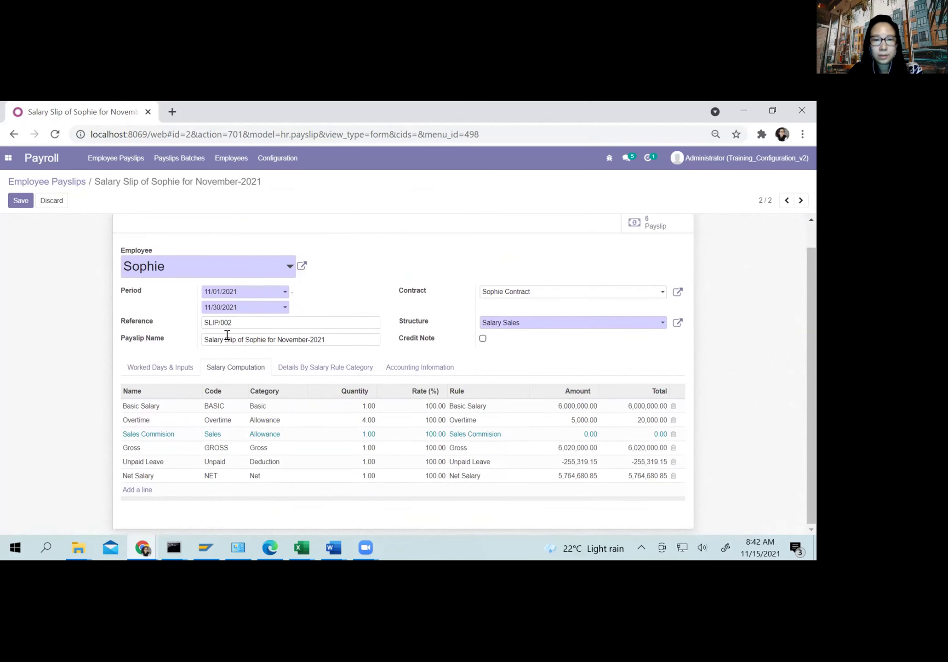
Step: Open the payroll Configuration menu in a new browser tab
scroll(235, 334, up, 1)
right_click(290, 159)
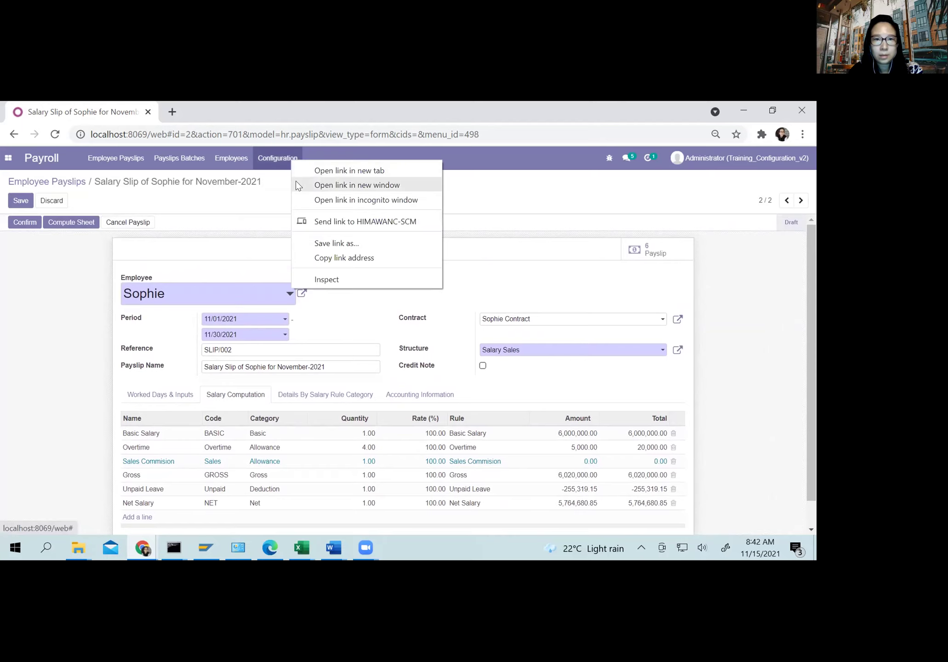
click(321, 170)
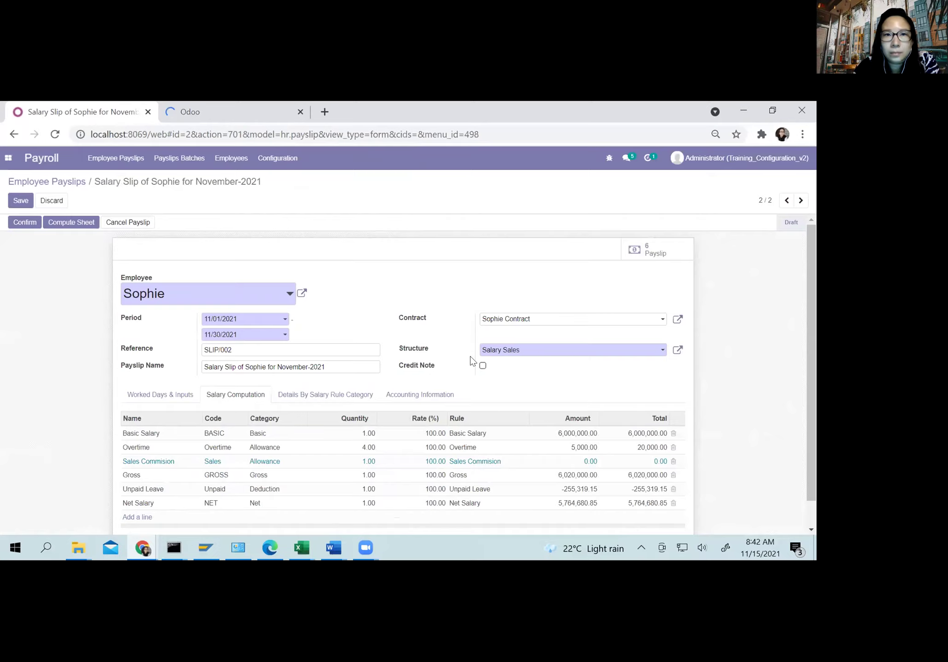
Step: Open the Sales Commision salary rule under Payroll > Configuration > Salary Rules and highlight its inputs.SALE × 0.1 formula
click(205, 107)
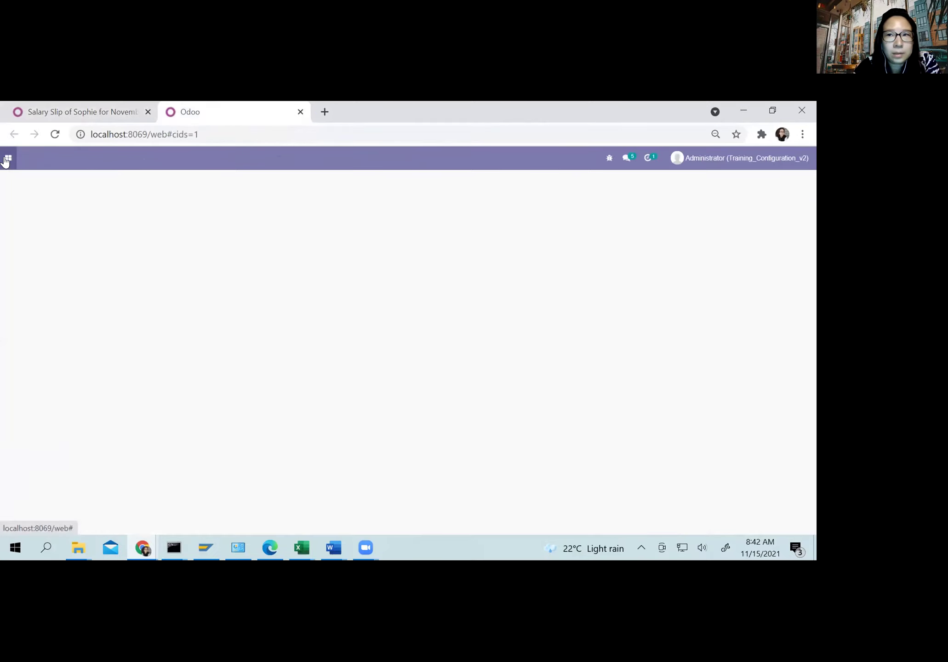
click(5, 159)
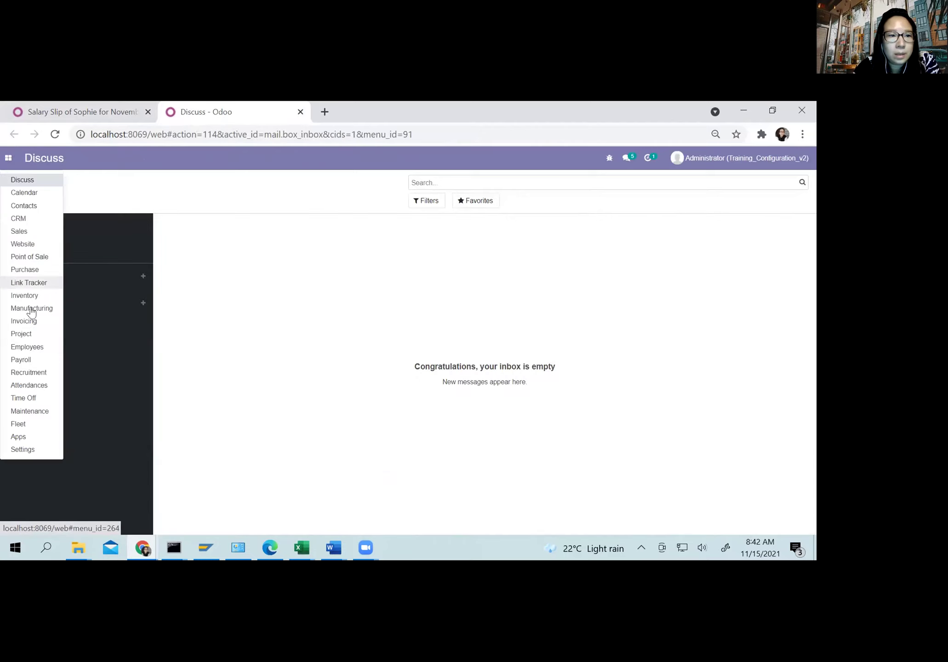
click(17, 450)
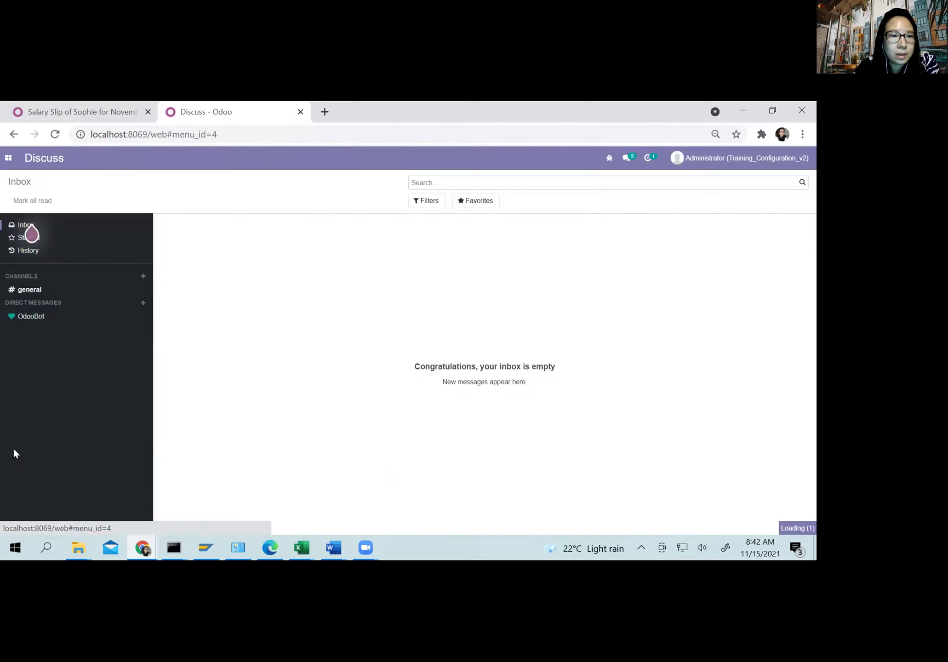
click(8, 158)
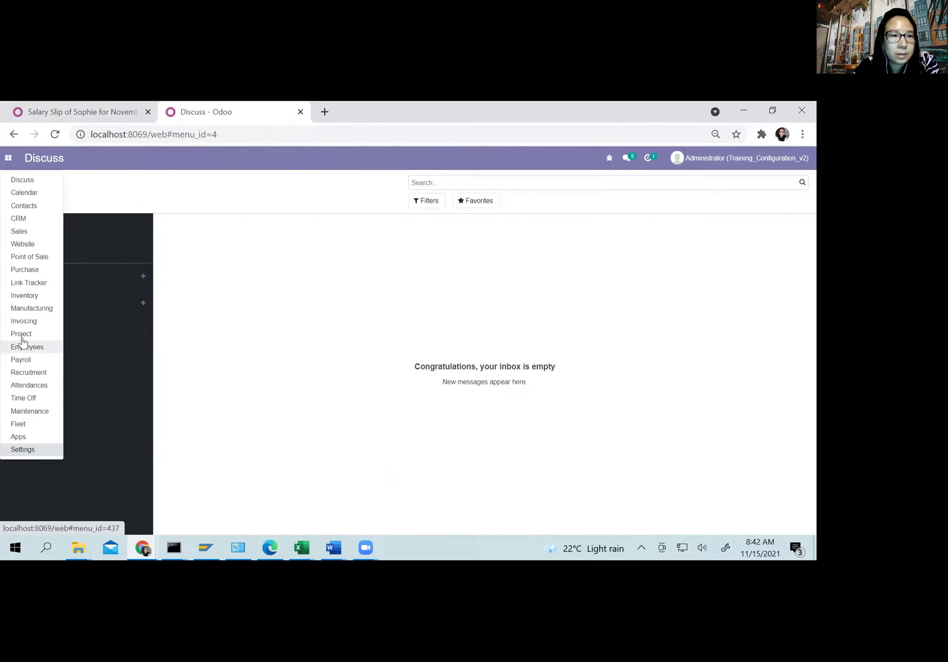
click(21, 360)
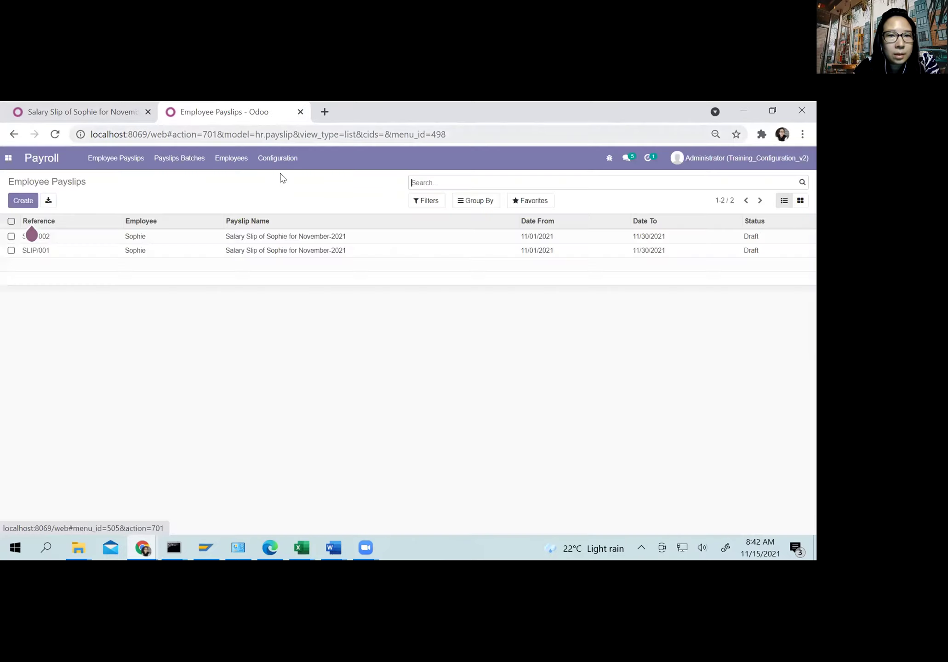
click(281, 159)
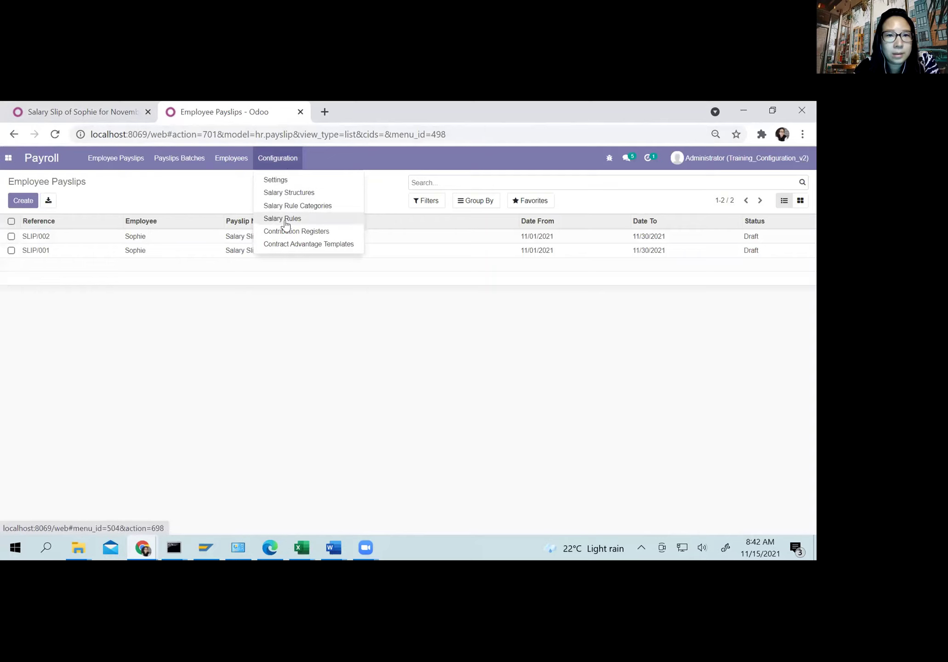
click(285, 220)
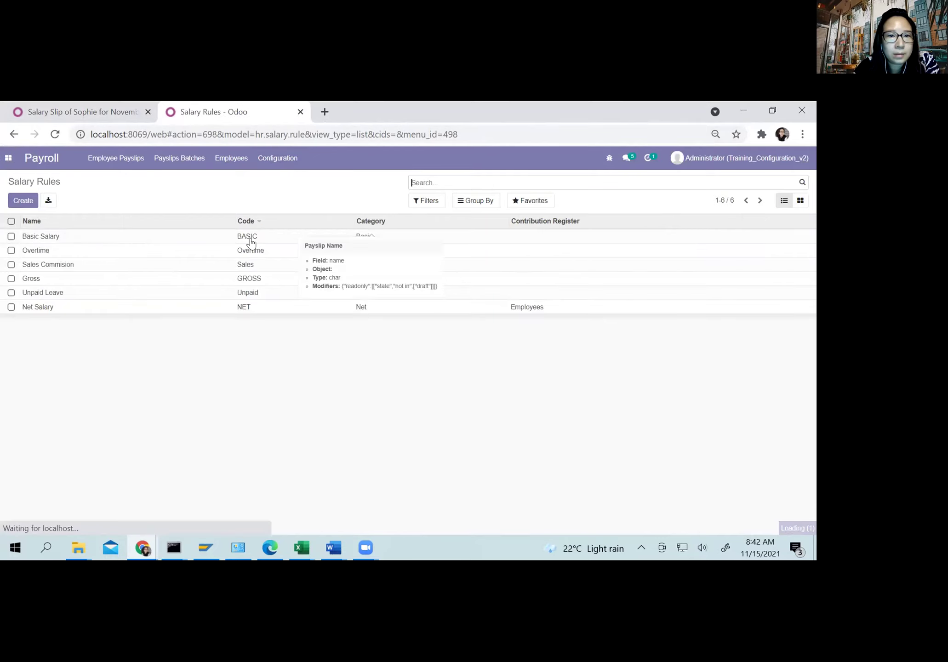
click(46, 265)
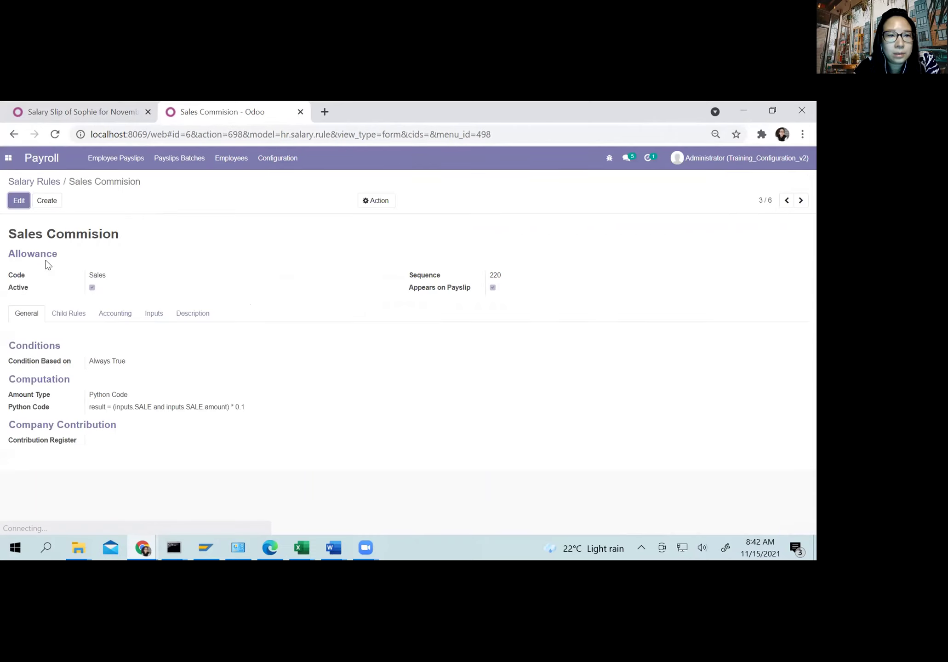
click(137, 405)
drag(204, 407, 190, 407)
Step: Change the Sales Nov code to SALE and recompute: Sales Commision 2,000,000.00, net salary 7,764,680.85
click(93, 108)
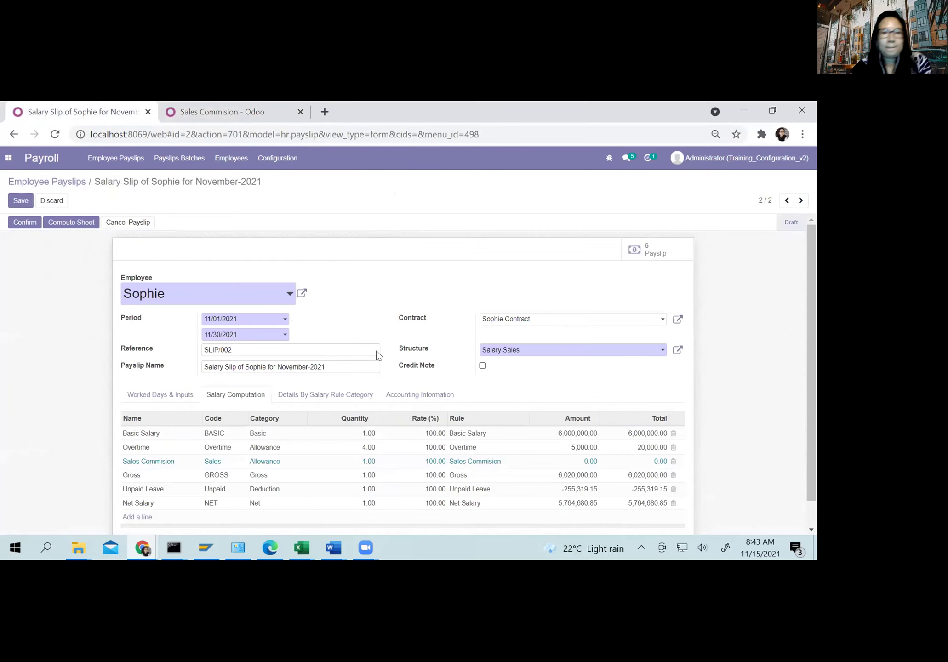
click(156, 397)
scroll(407, 310, down, 3)
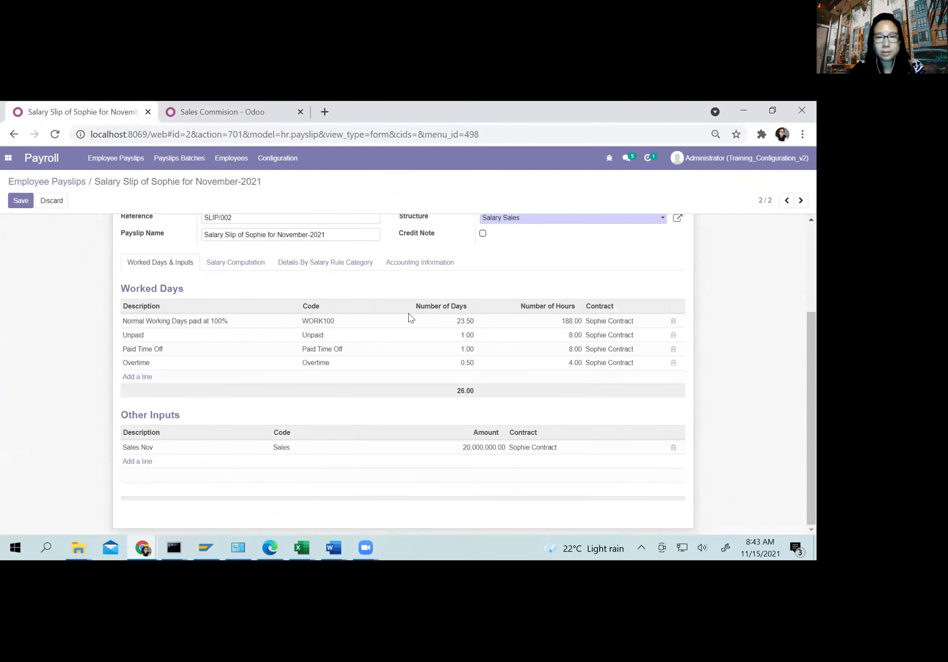
click(279, 447)
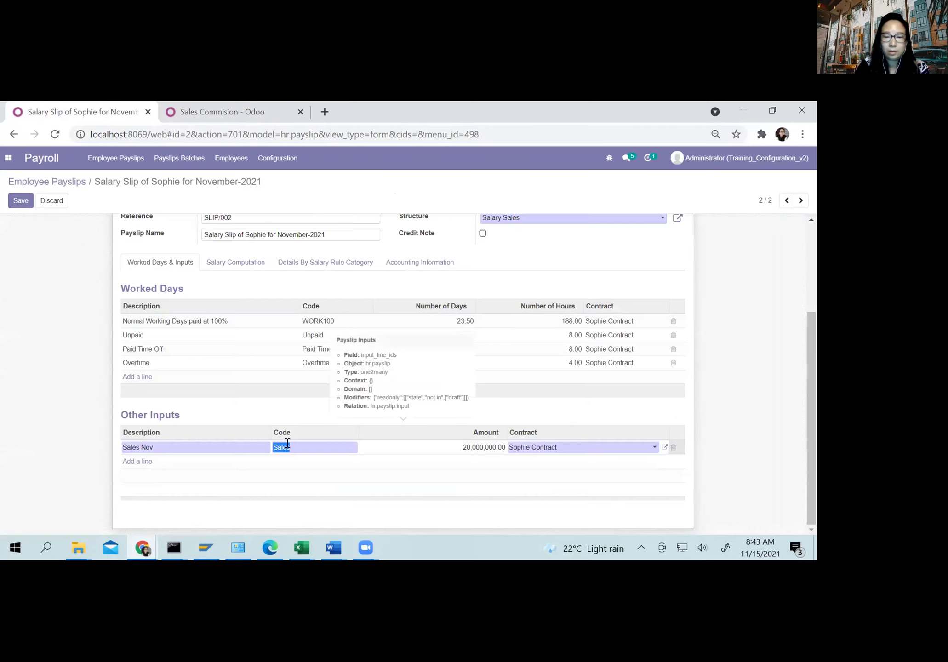
text(SALES)
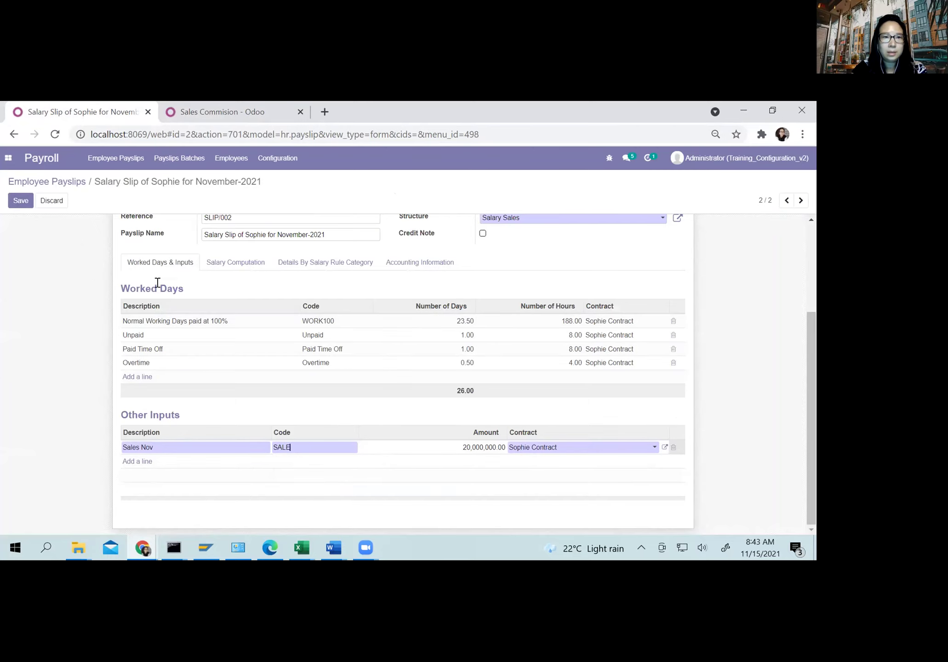
scroll(147, 276, up, 3)
scroll(83, 221, down, 3)
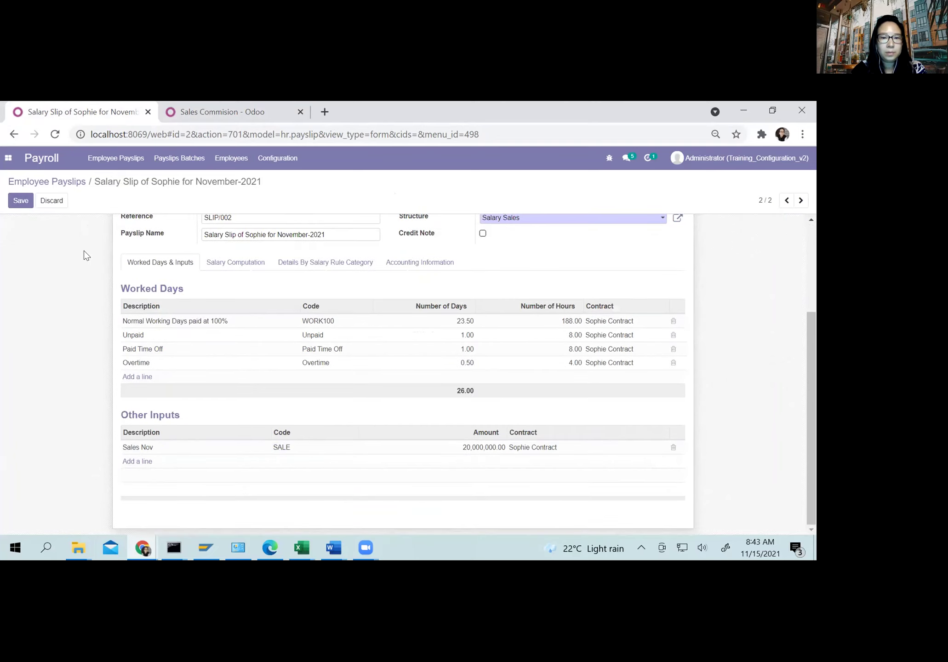
scroll(84, 256, up, 3)
click(72, 221)
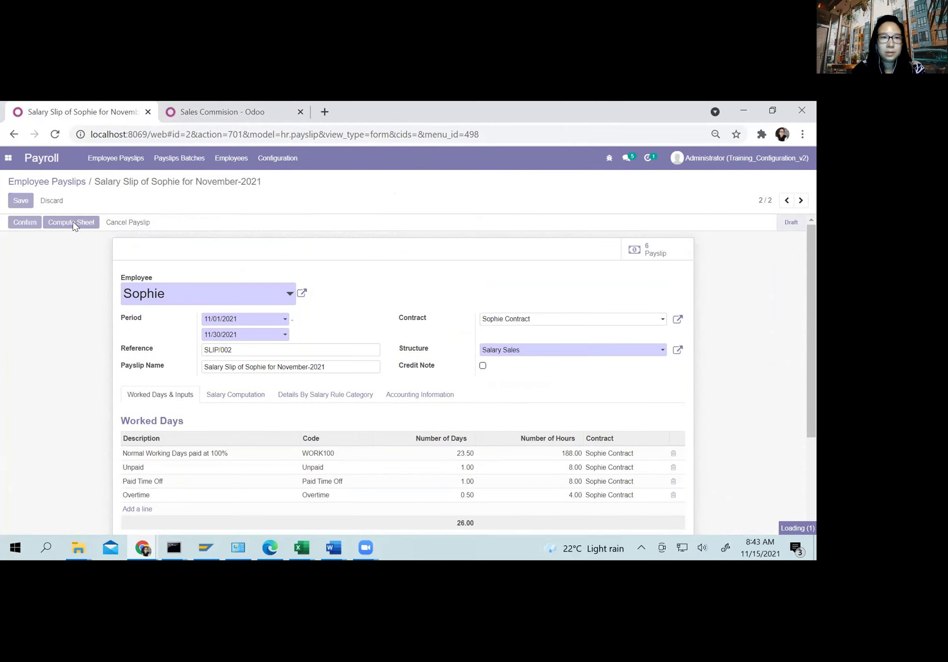
click(216, 400)
scroll(630, 475, down, 1)
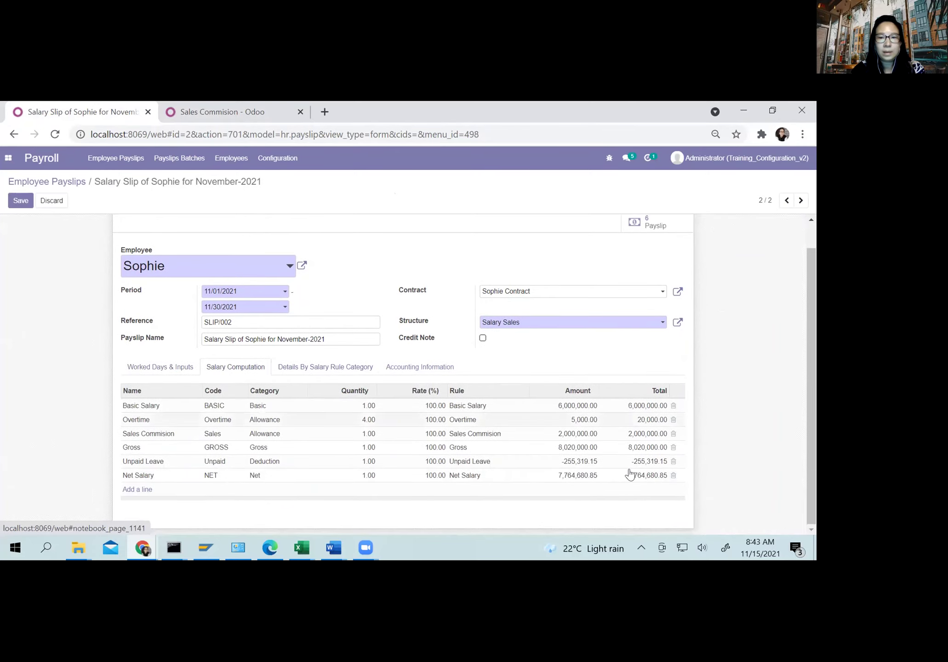
click(219, 105)
click(200, 375)
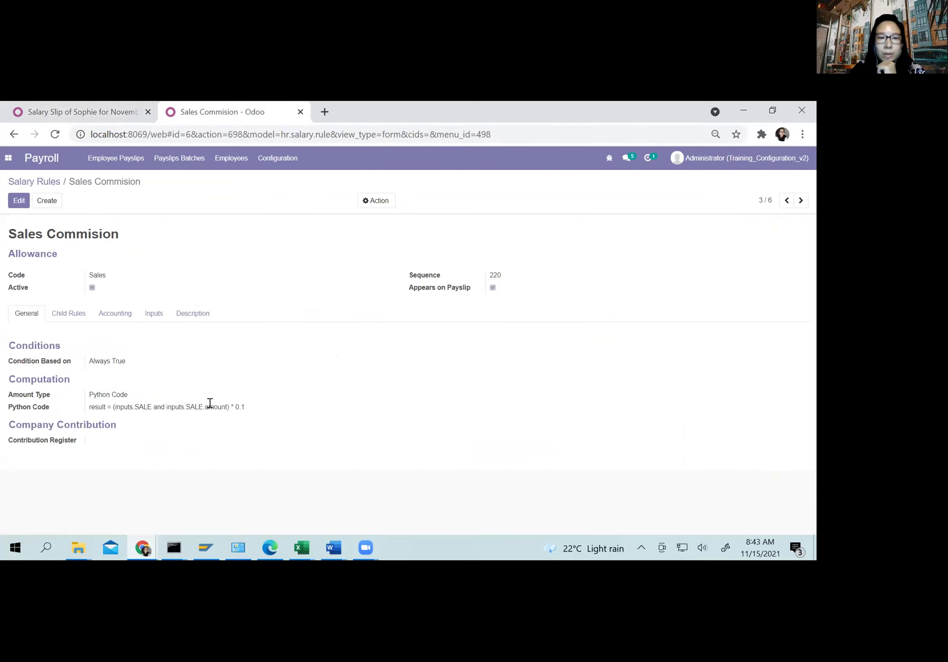
drag(245, 407, 94, 405)
click(72, 108)
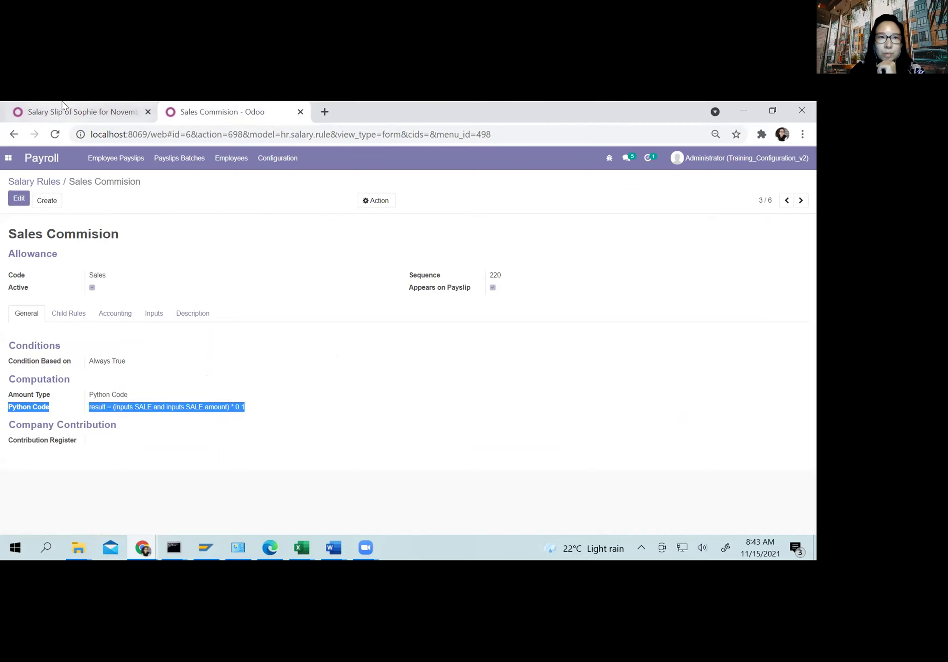
click(144, 367)
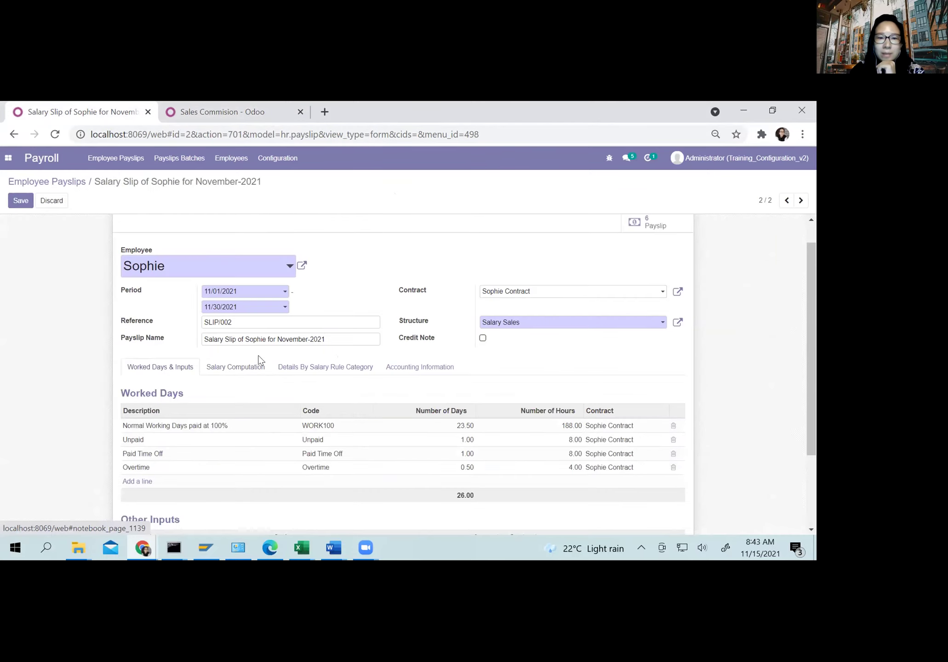
scroll(260, 360, down, 2)
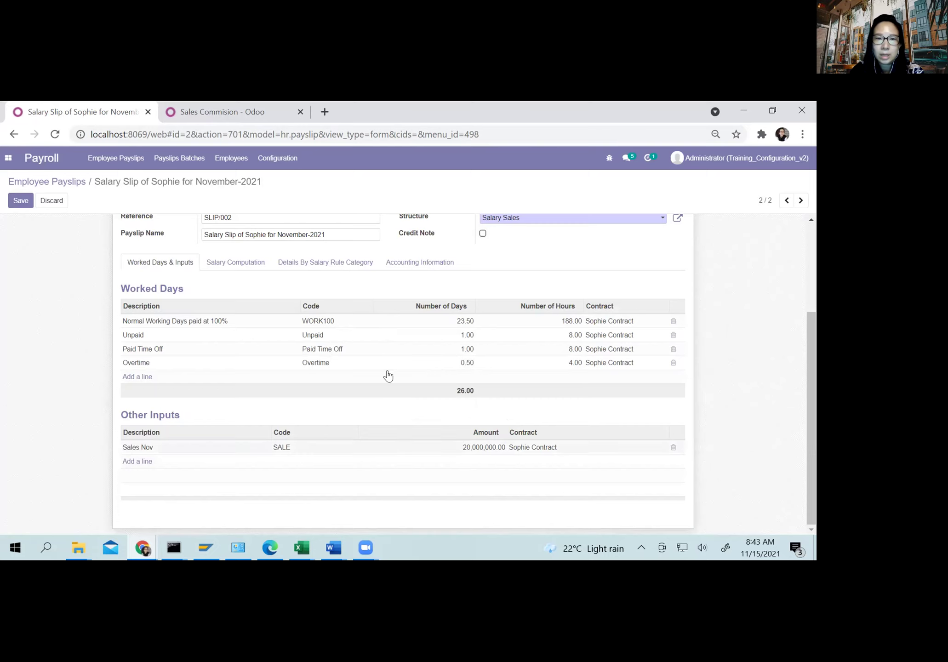
click(243, 273)
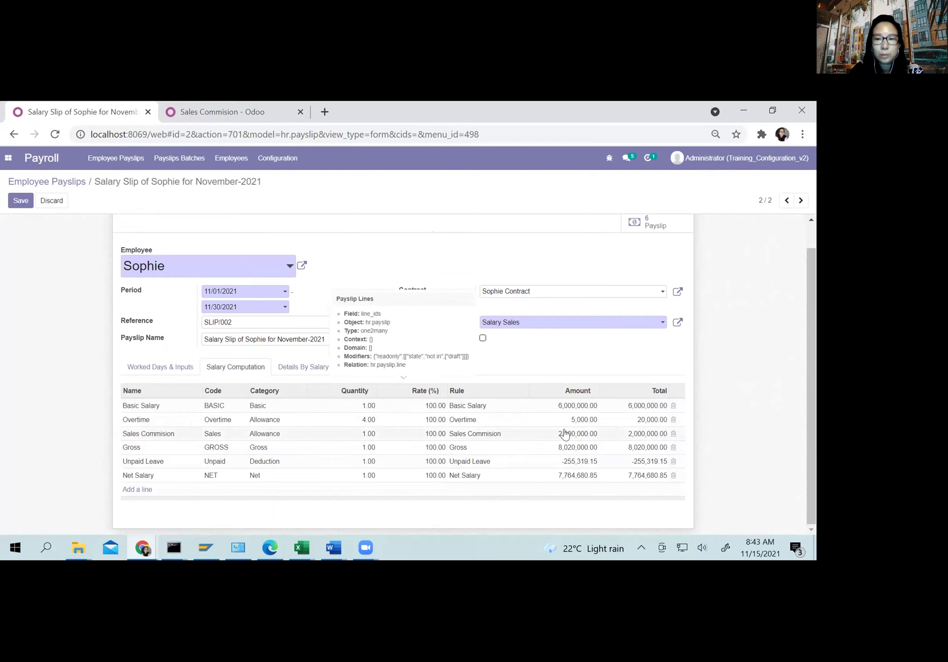
click(231, 107)
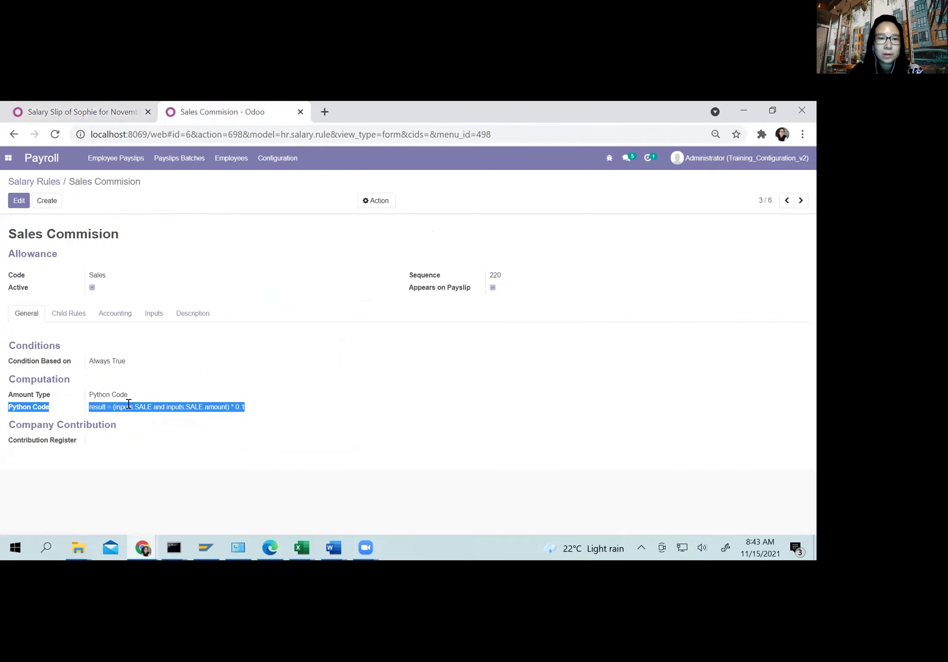
click(185, 422)
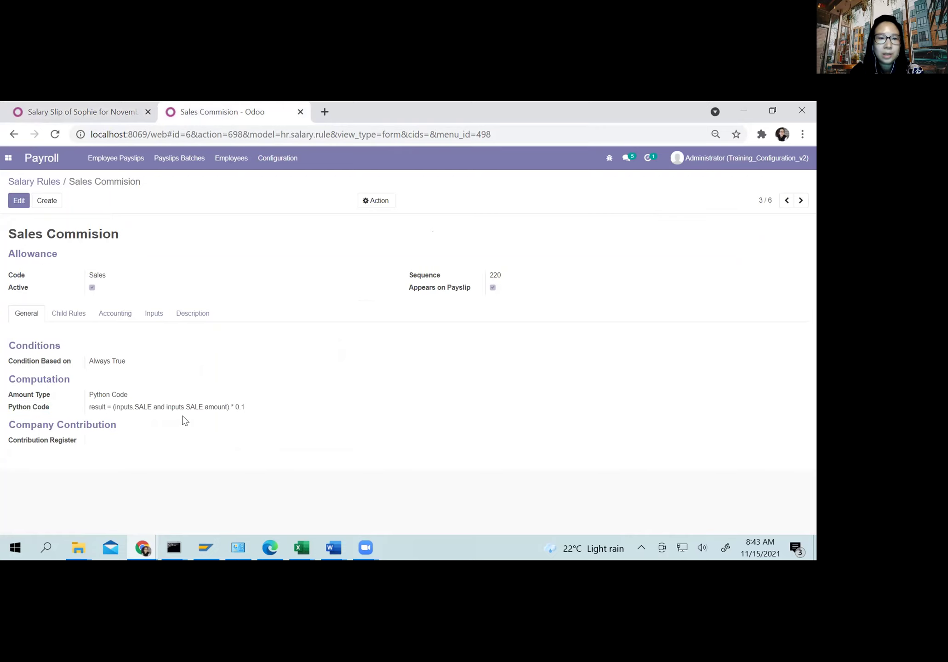
click(128, 106)
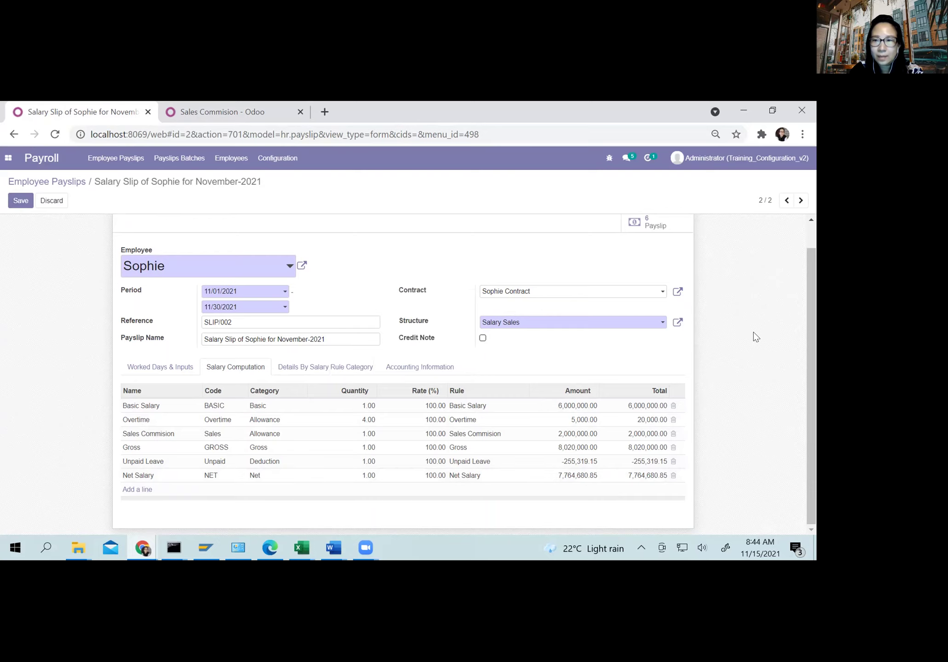
Step: Save and confirm the payslip as Done, then open Salary Journal entry SAL/2021/11/0001 dated 11/30/2021
click(814, 239)
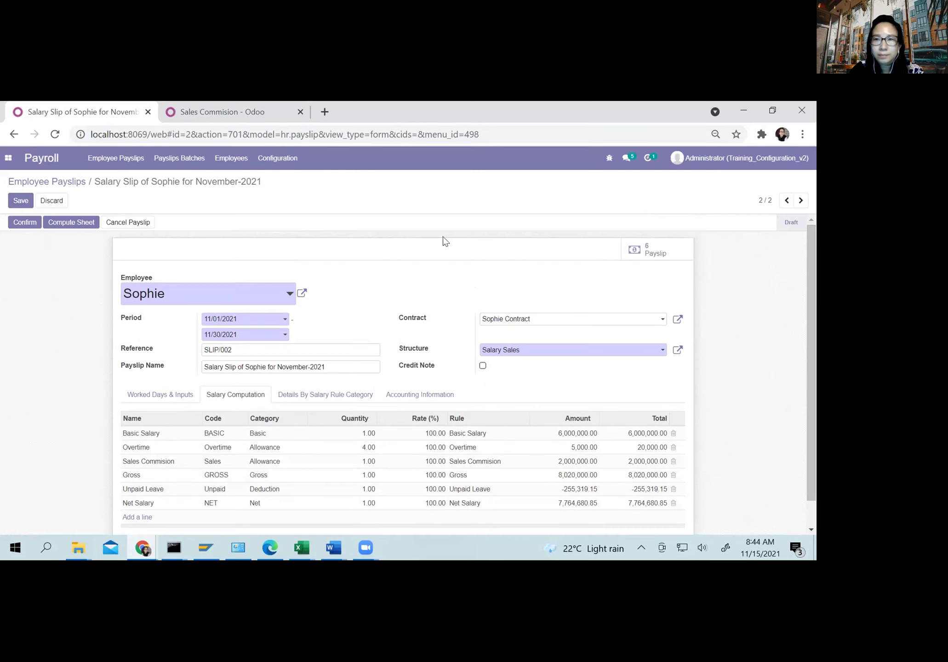
click(21, 201)
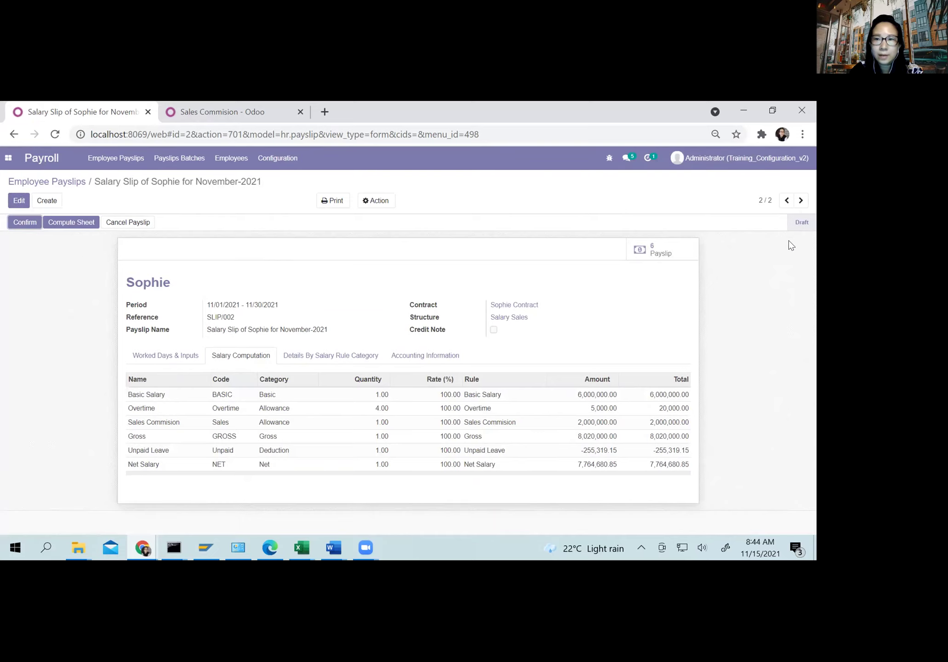
click(20, 223)
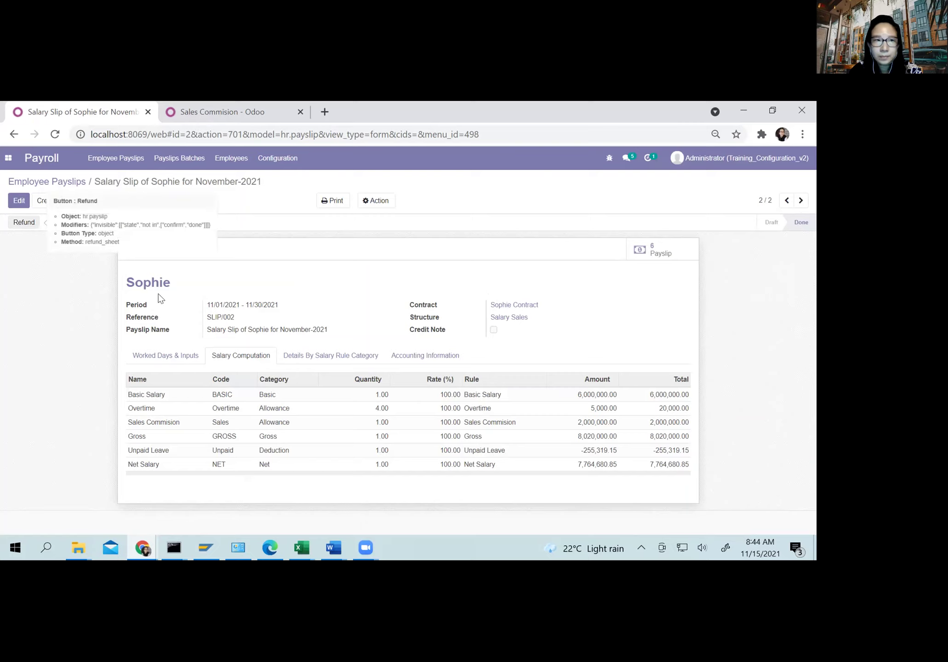
click(402, 358)
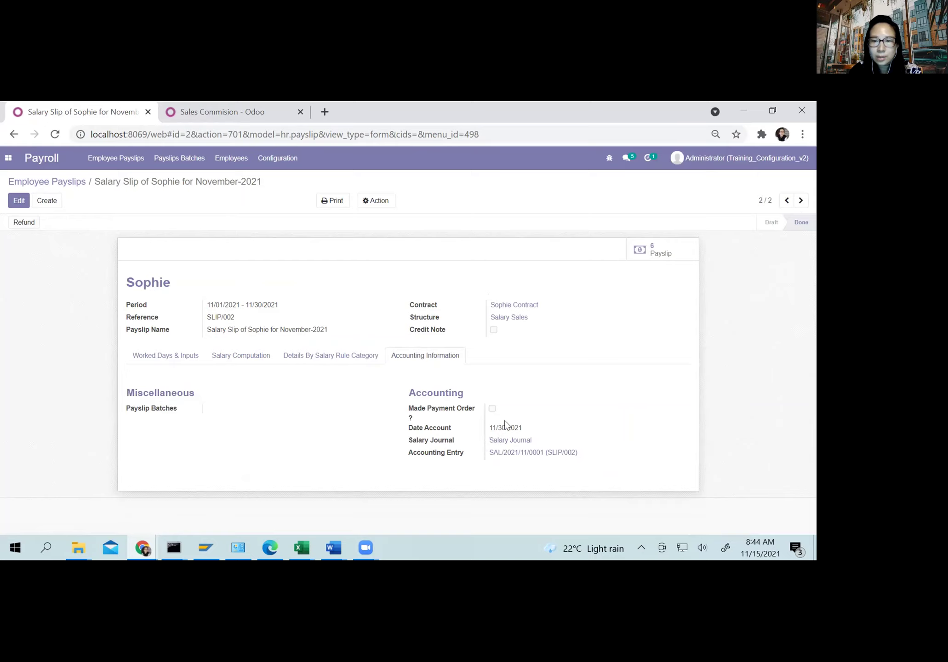
click(516, 453)
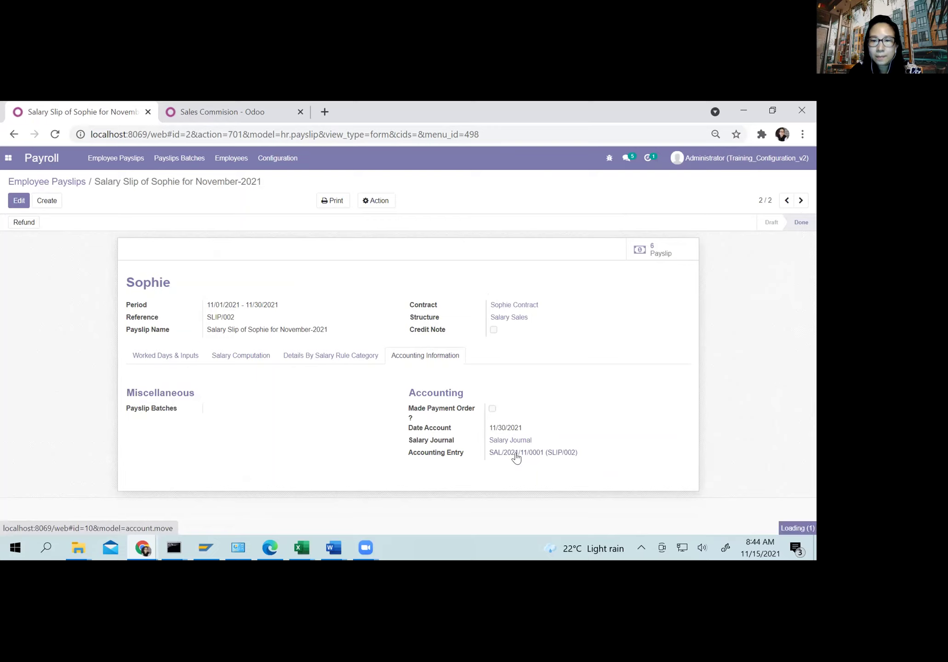